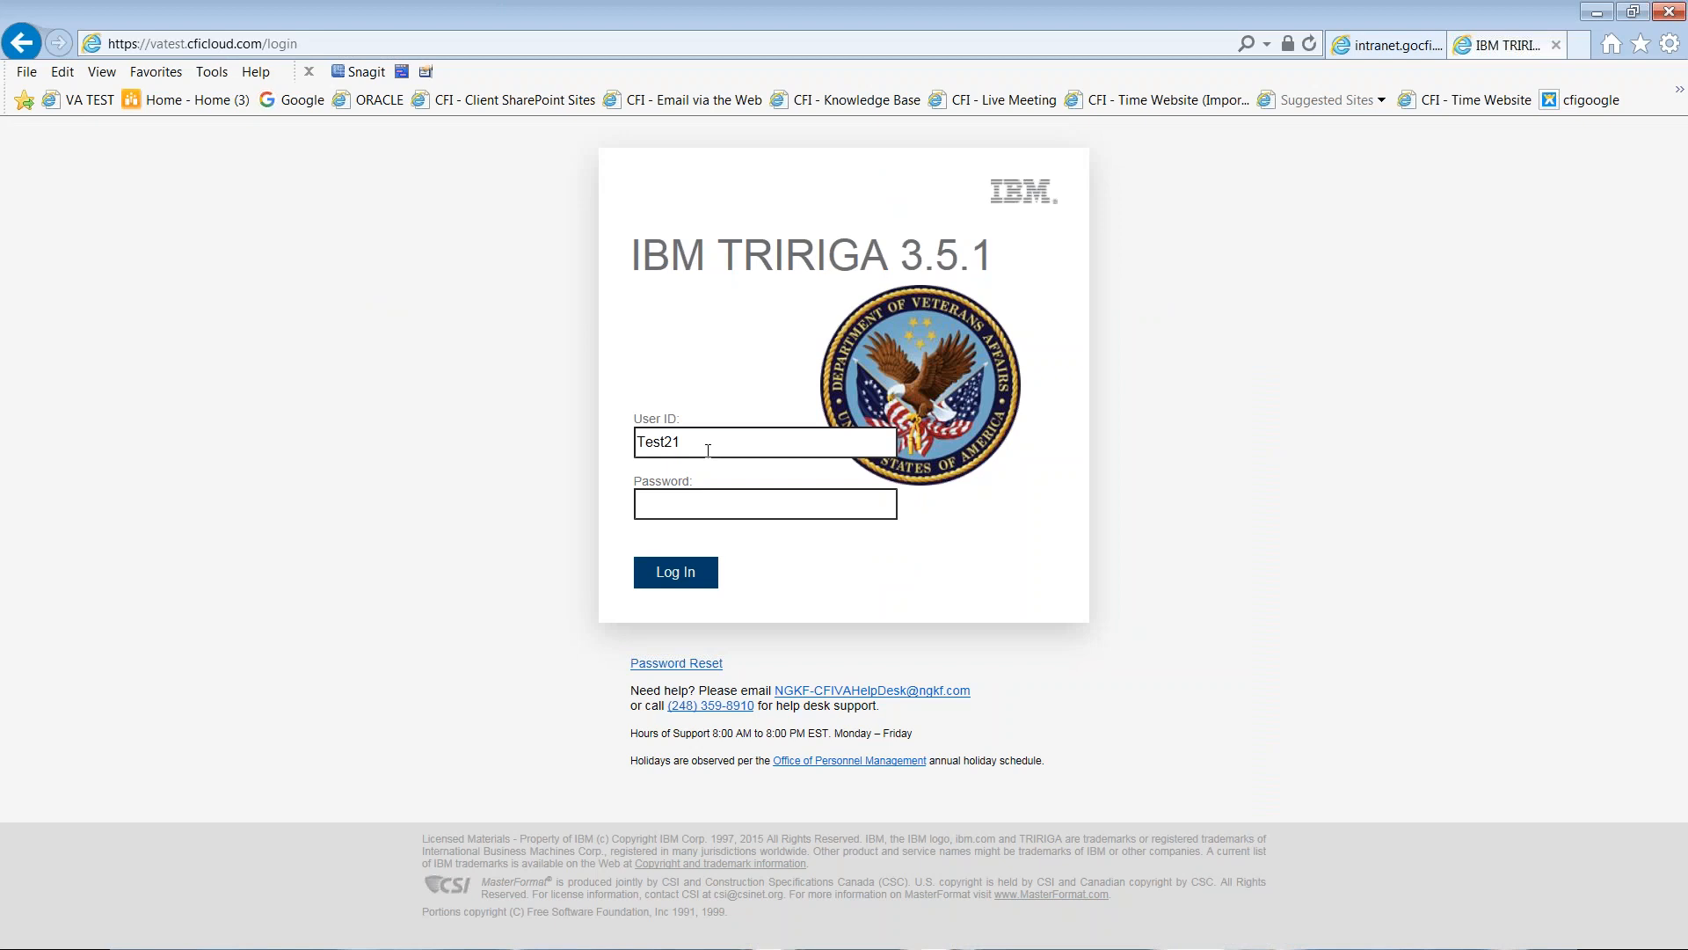
- Enter the account password and log in to IBM TRIRIGA
type("••••••••••••")
key("Return")
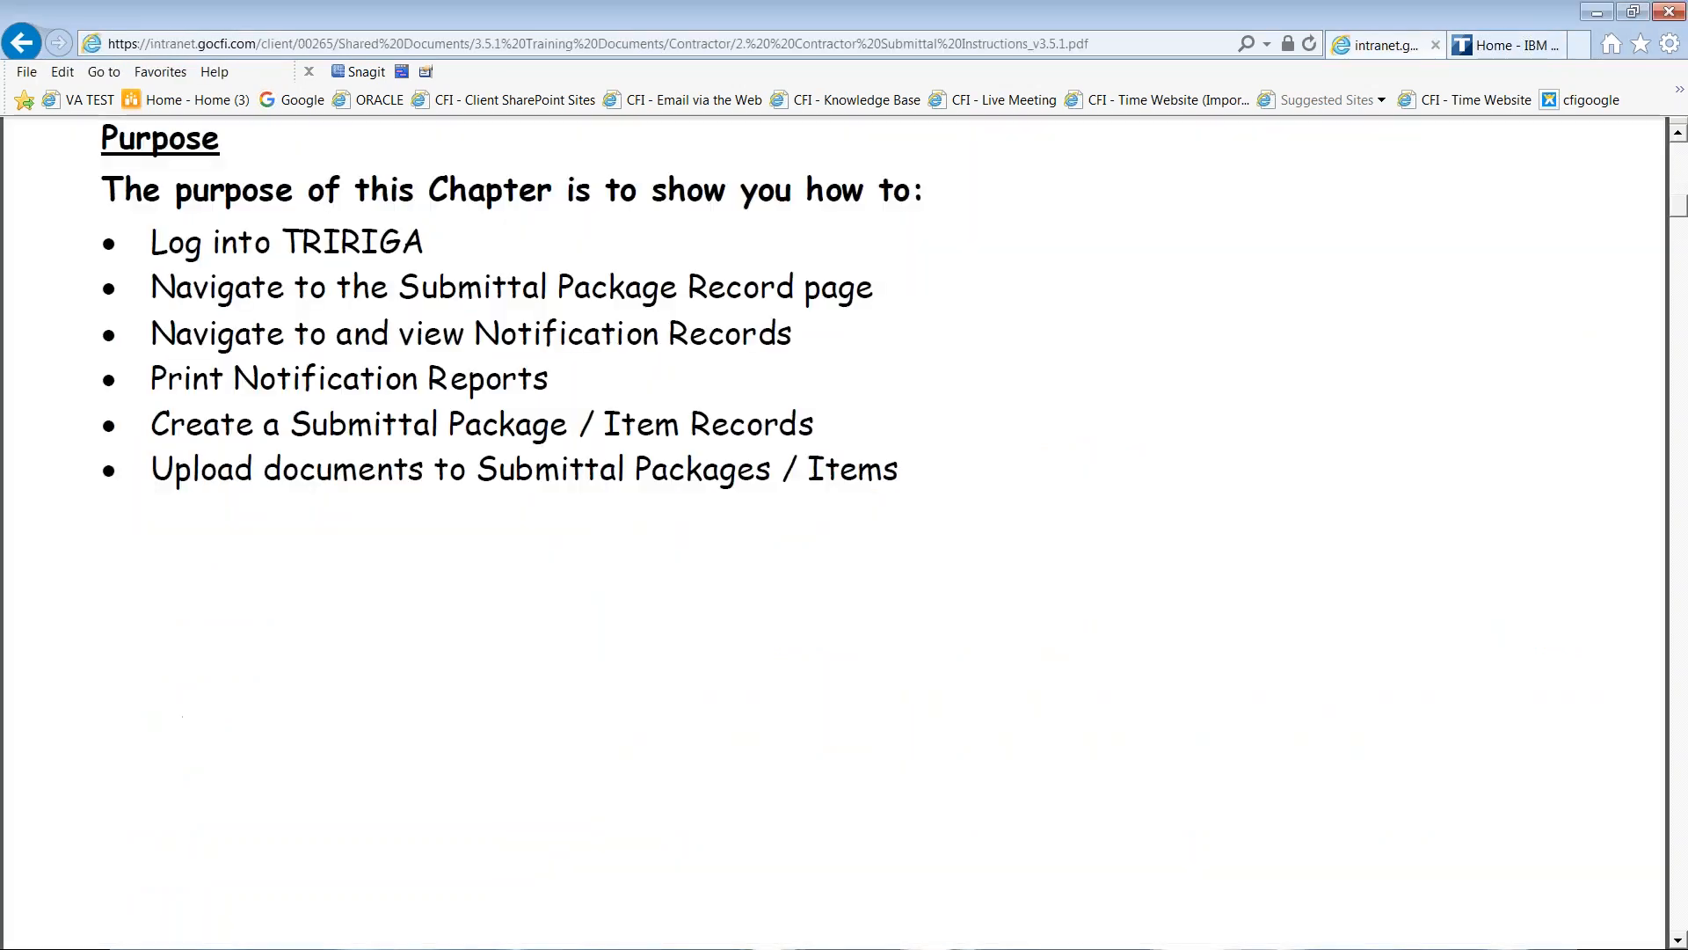
- Review the Chapter 2 Contractor Submittal Packages training manual, including its cover page and Purpose section
scroll(851, 763, "up", 15)
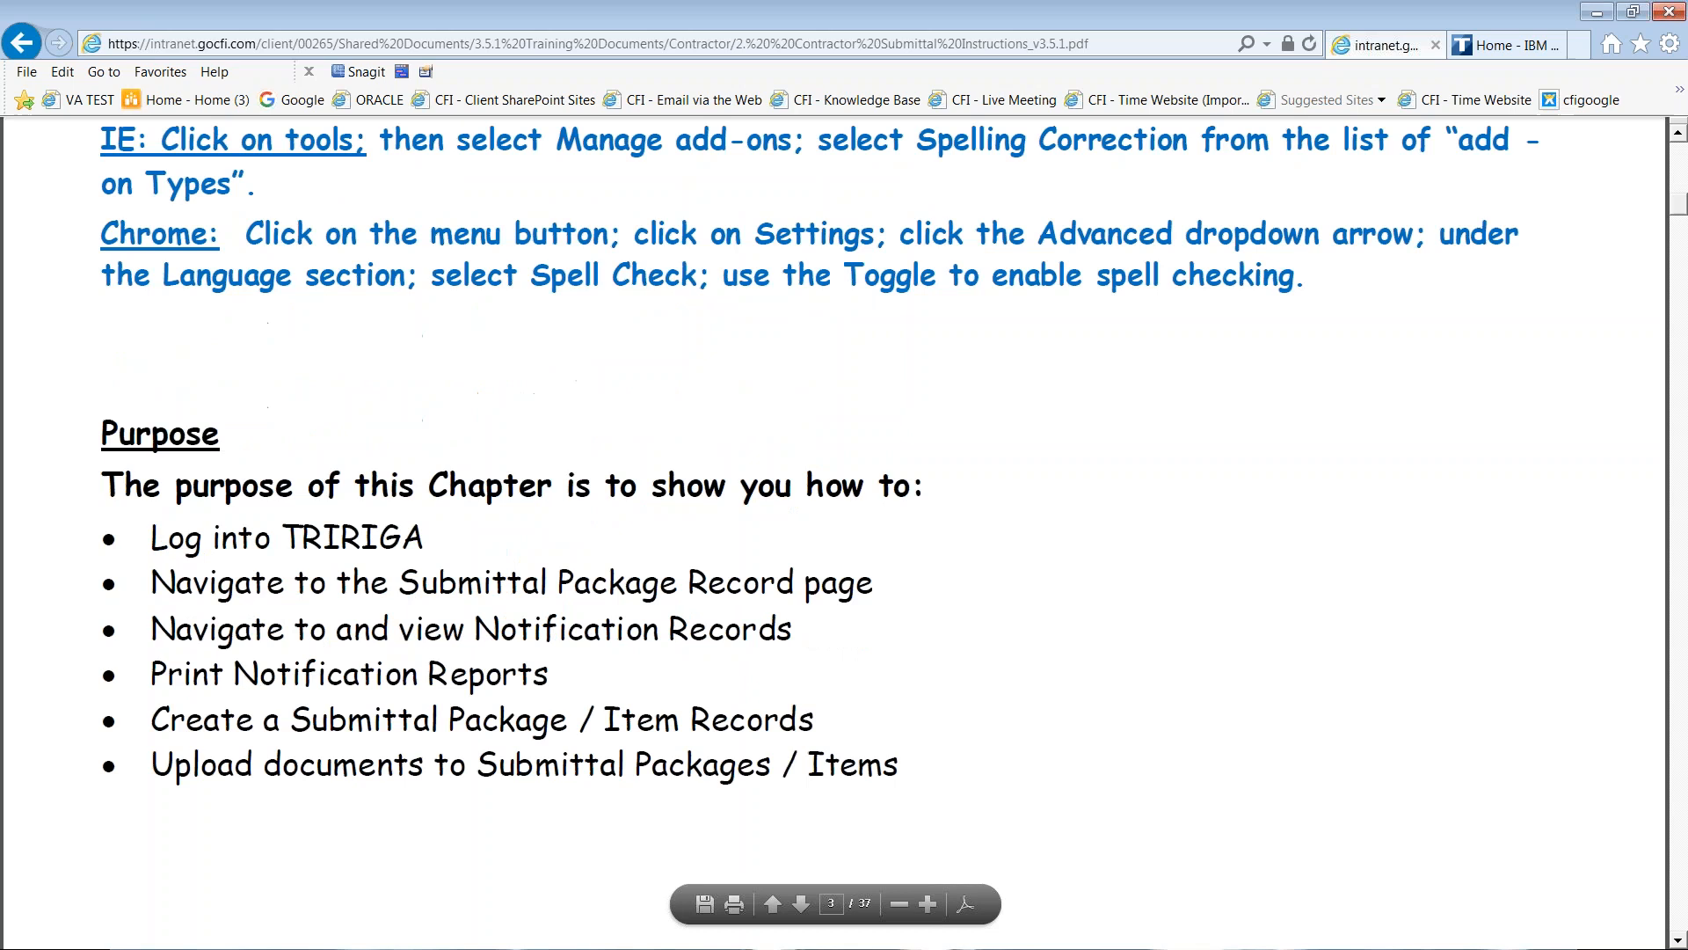
scroll(850, 763, "up", 4)
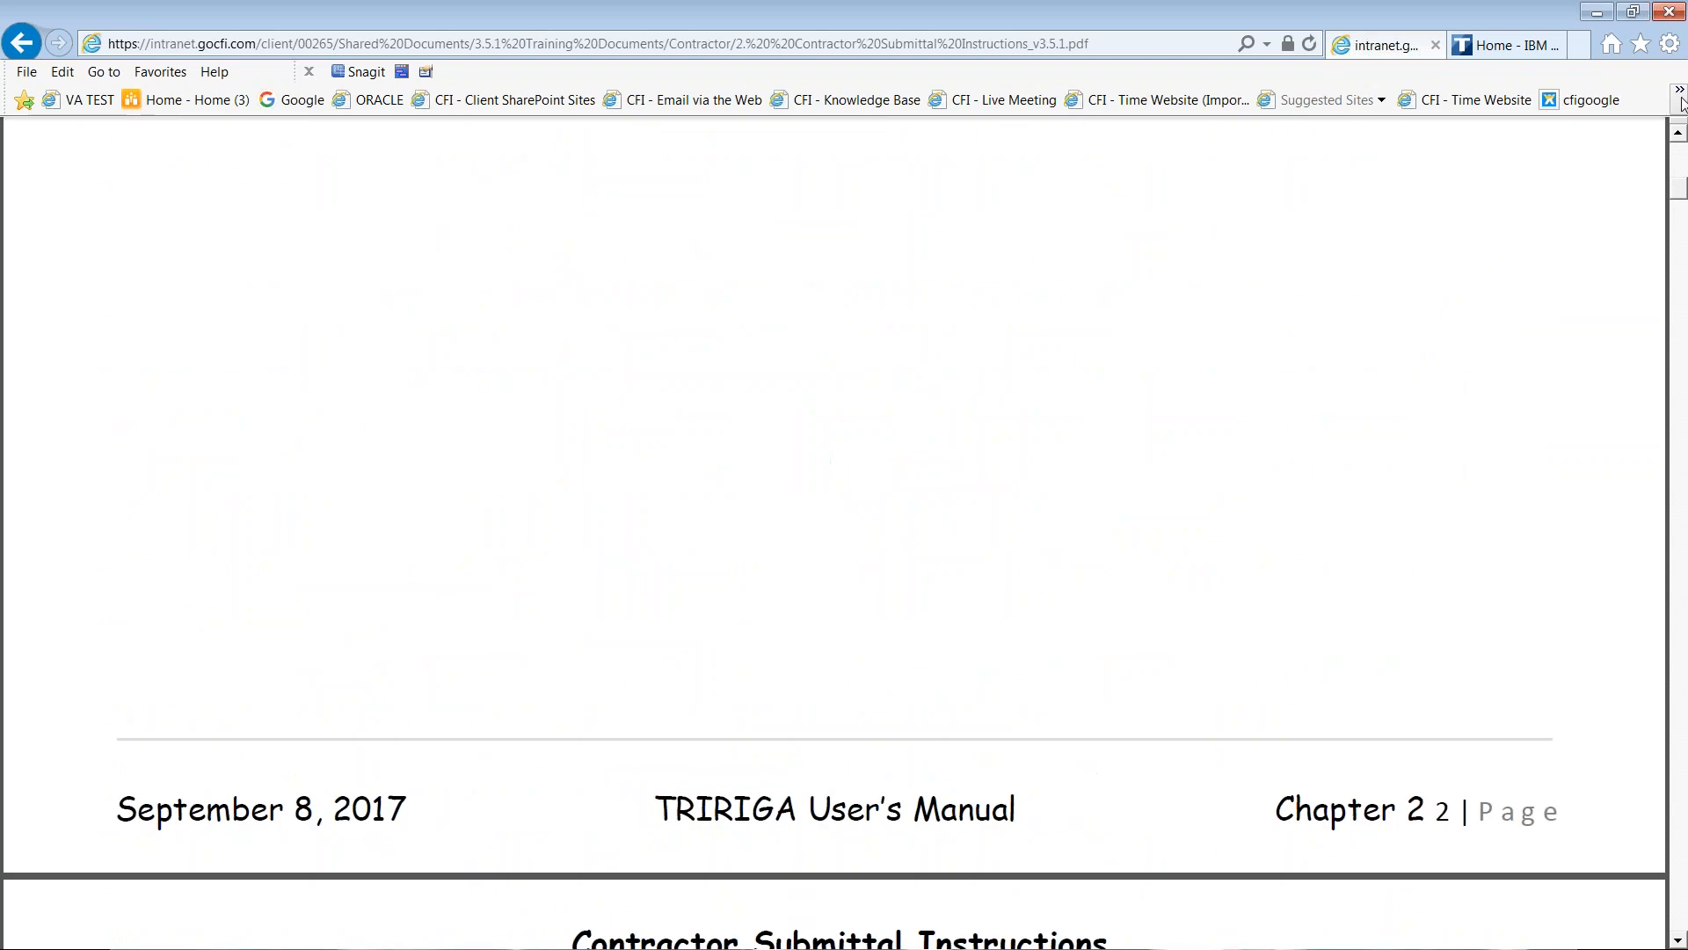
left_click_drag(1674, 193, 1681, 161)
scroll(1085, 508, "down", 11)
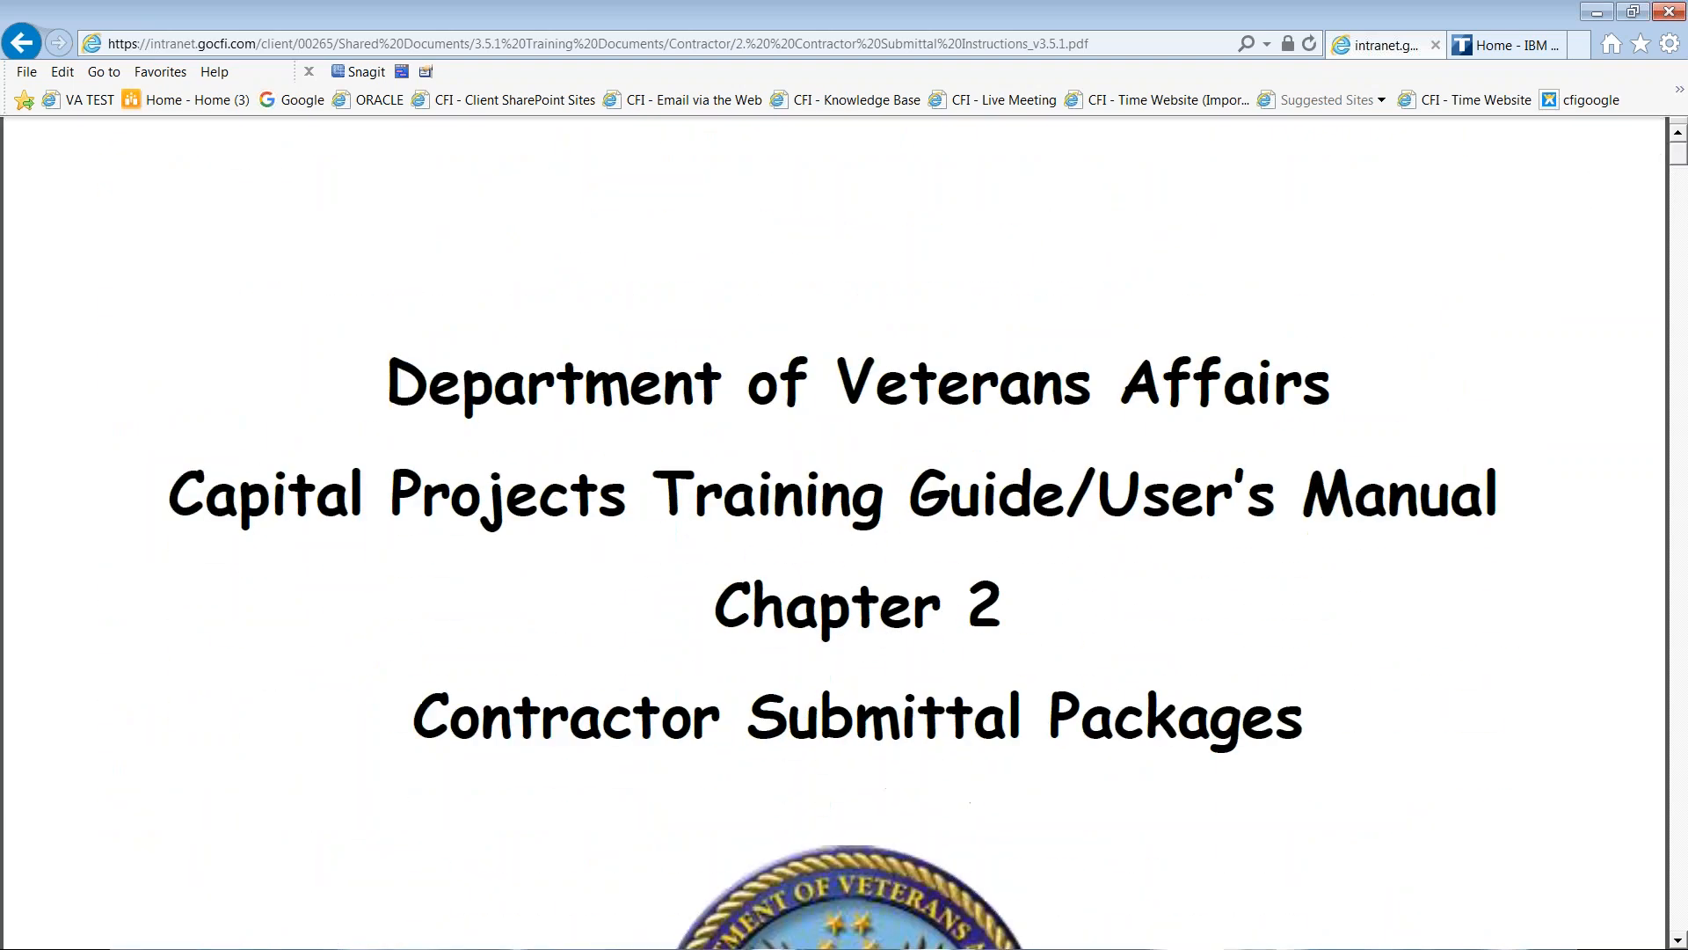
scroll(1087, 669, "up", 5)
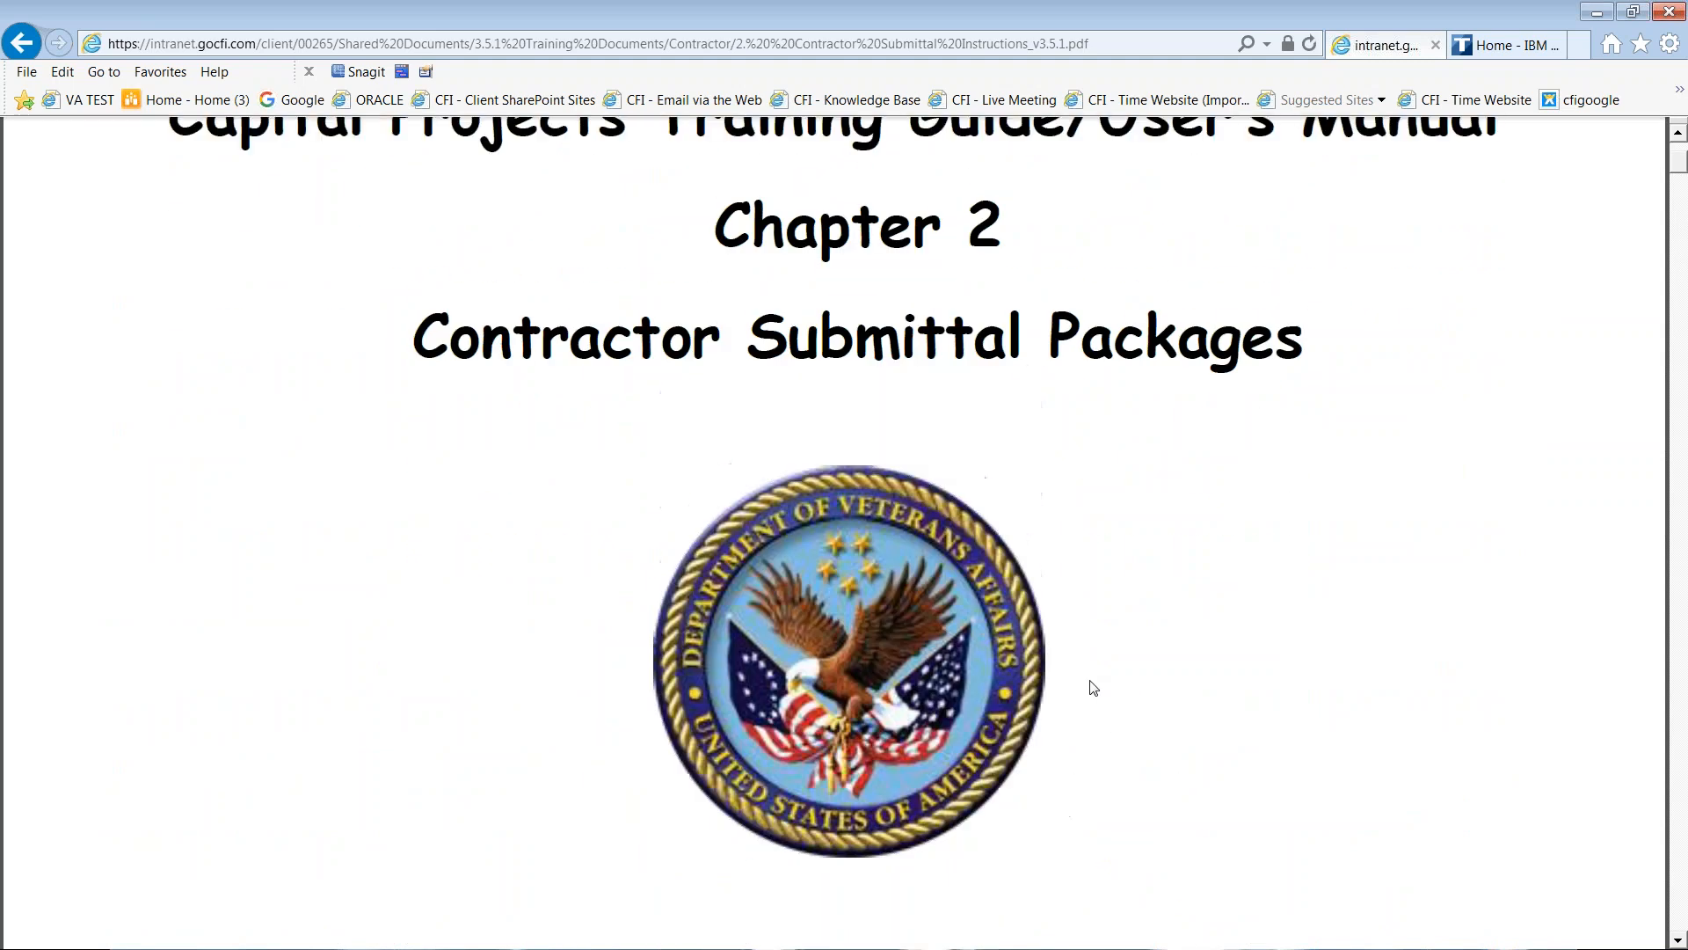
scroll(1087, 668, "down", 10)
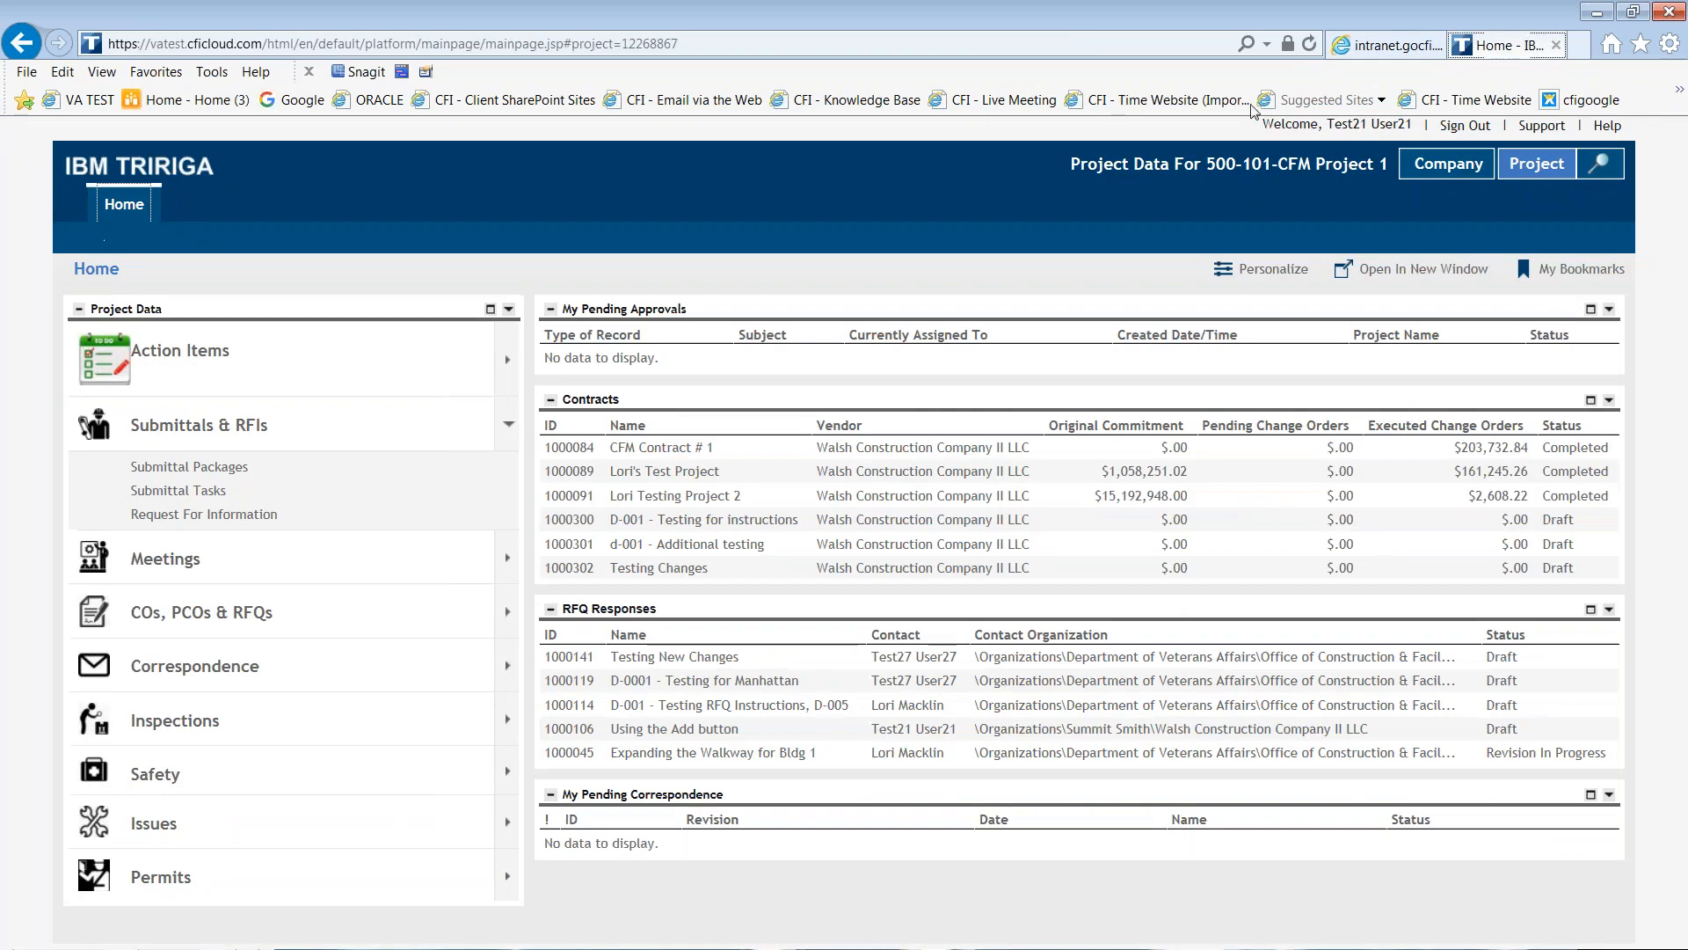
left_click(1374, 46)
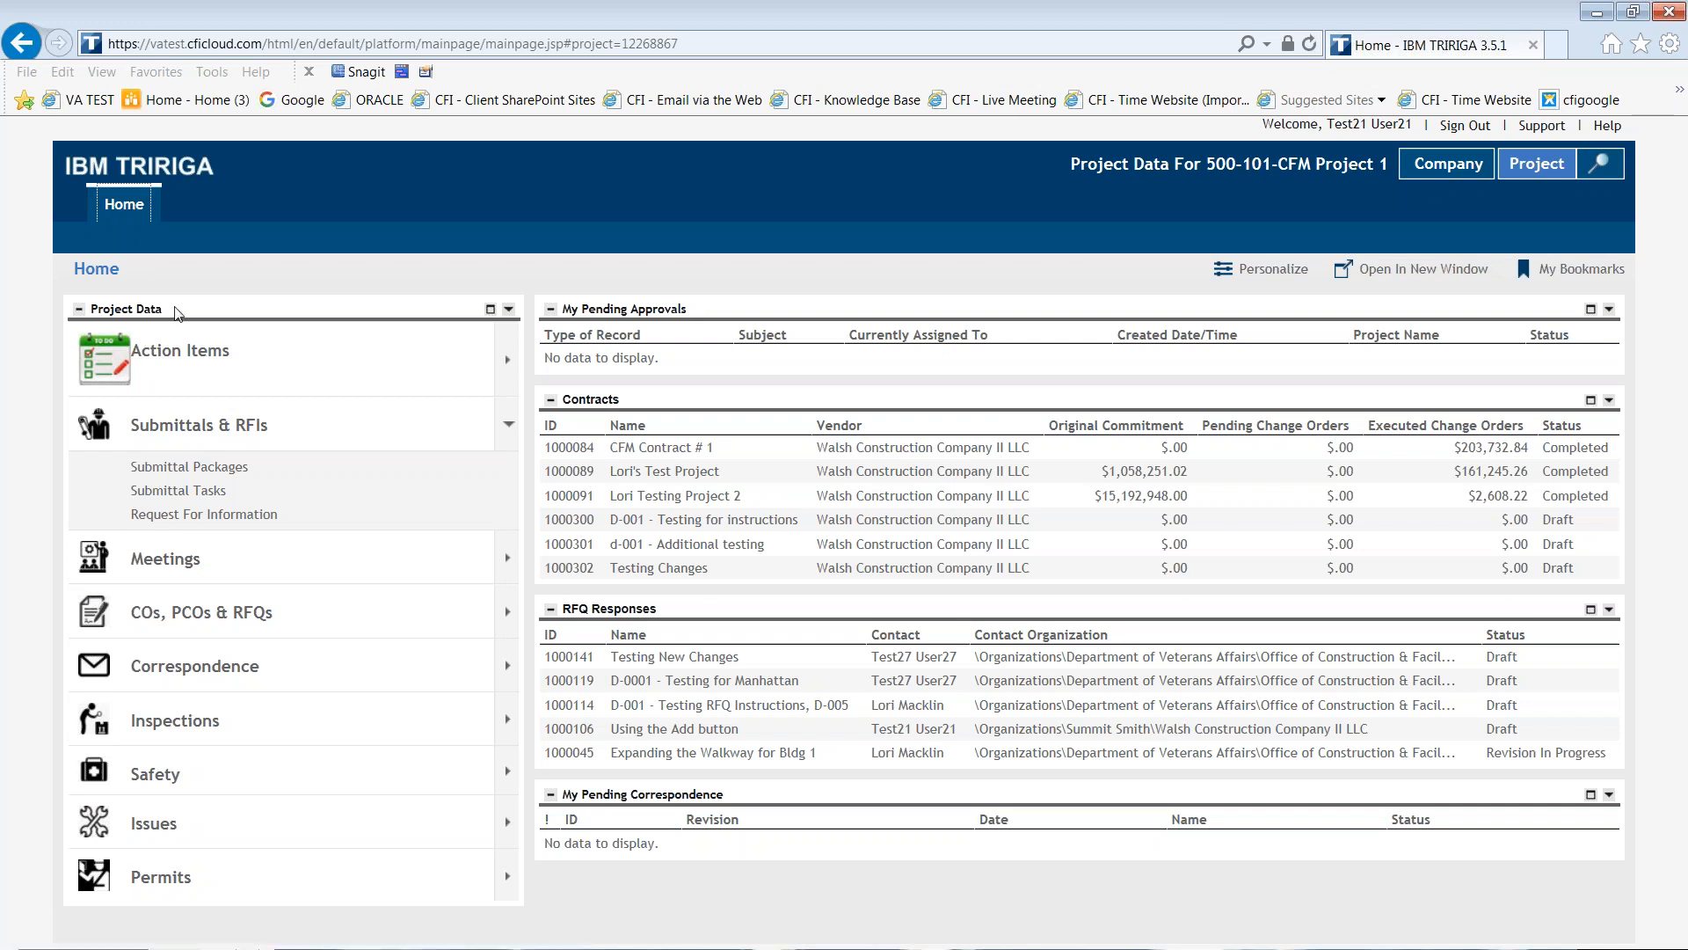
- Open the Submittal Packages list from Submittals & RFIs in the project data
double_click(133, 311)
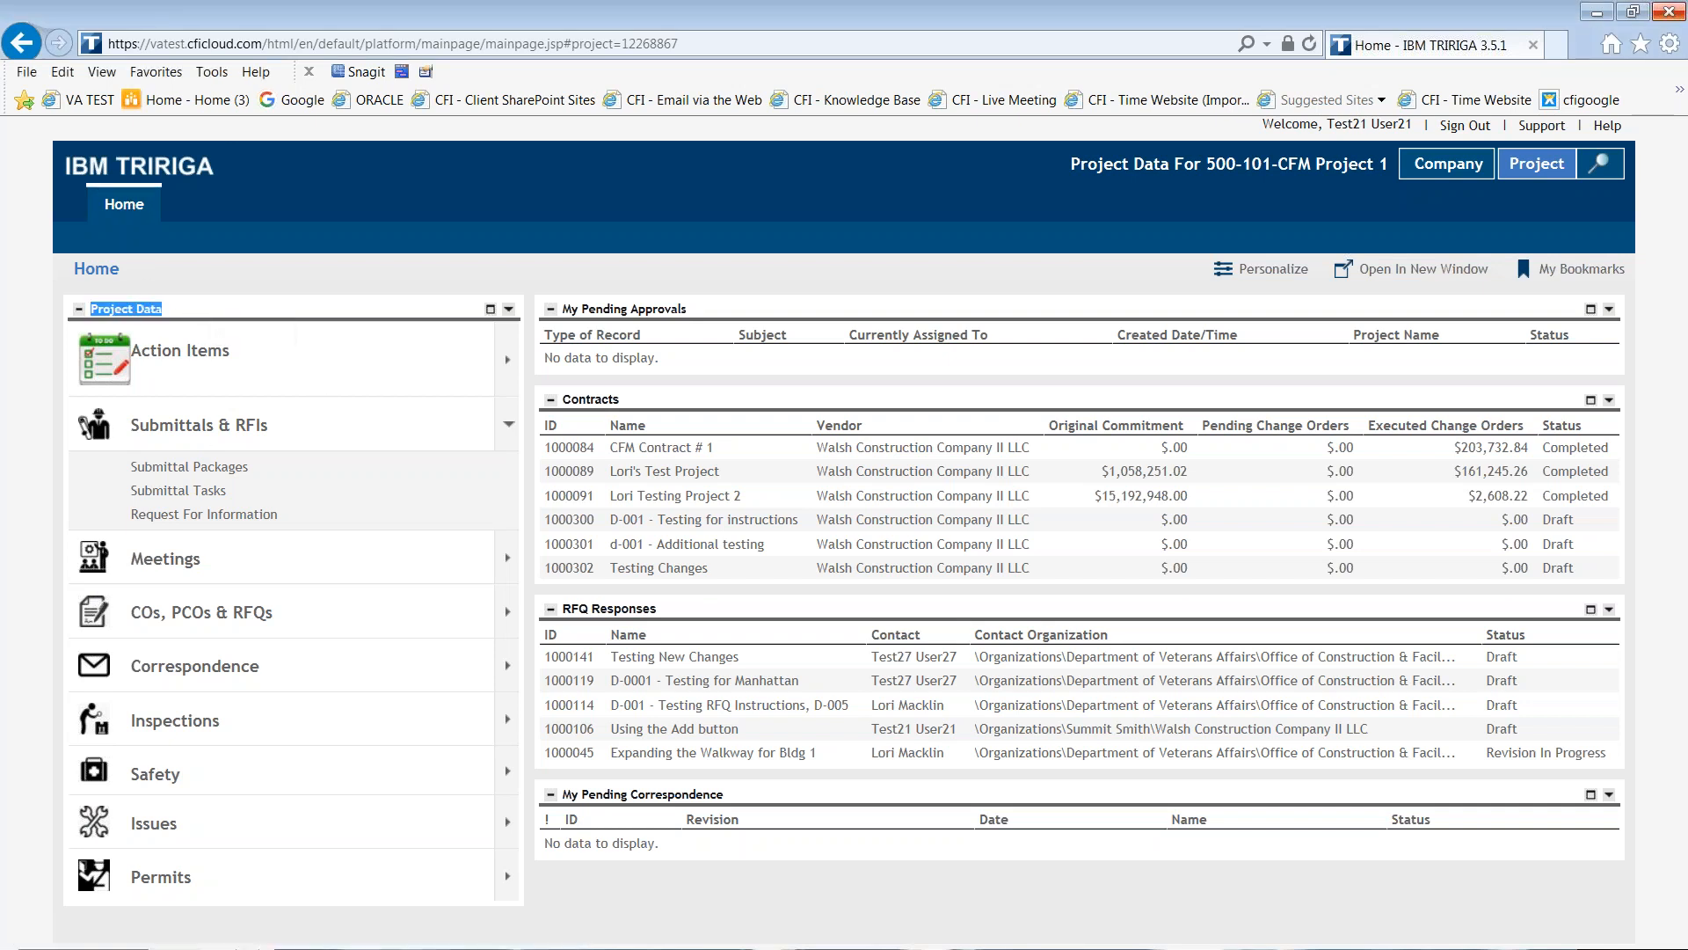
left_click_drag(143, 430, 341, 437)
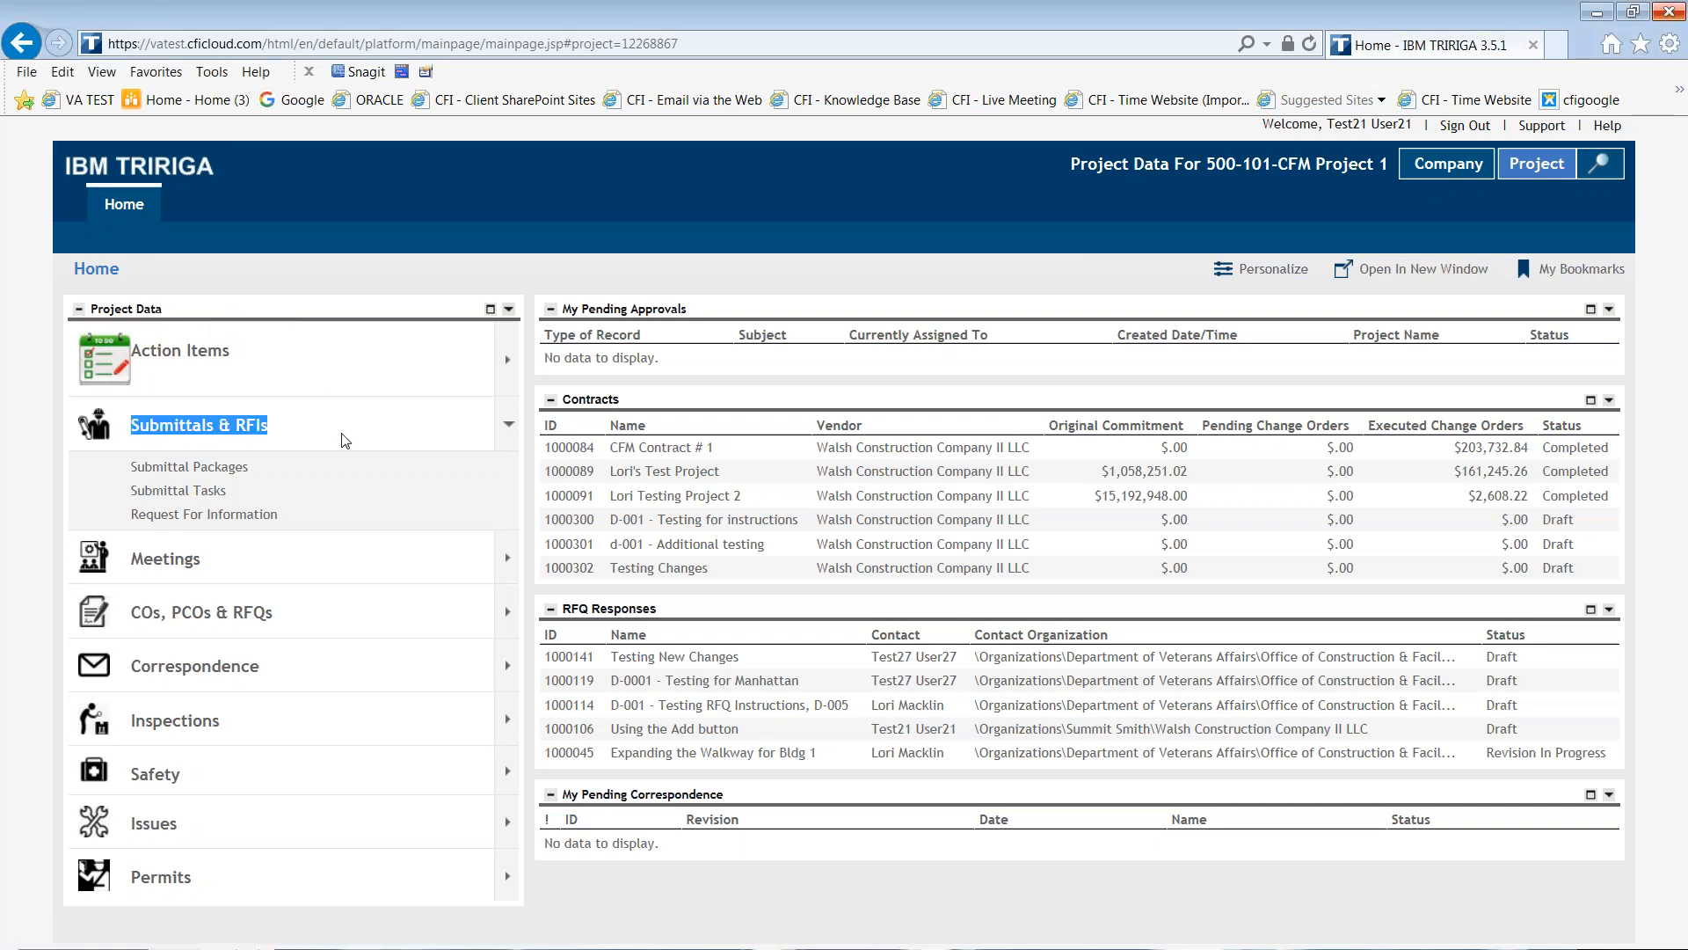
left_click(510, 427)
left_click(508, 425)
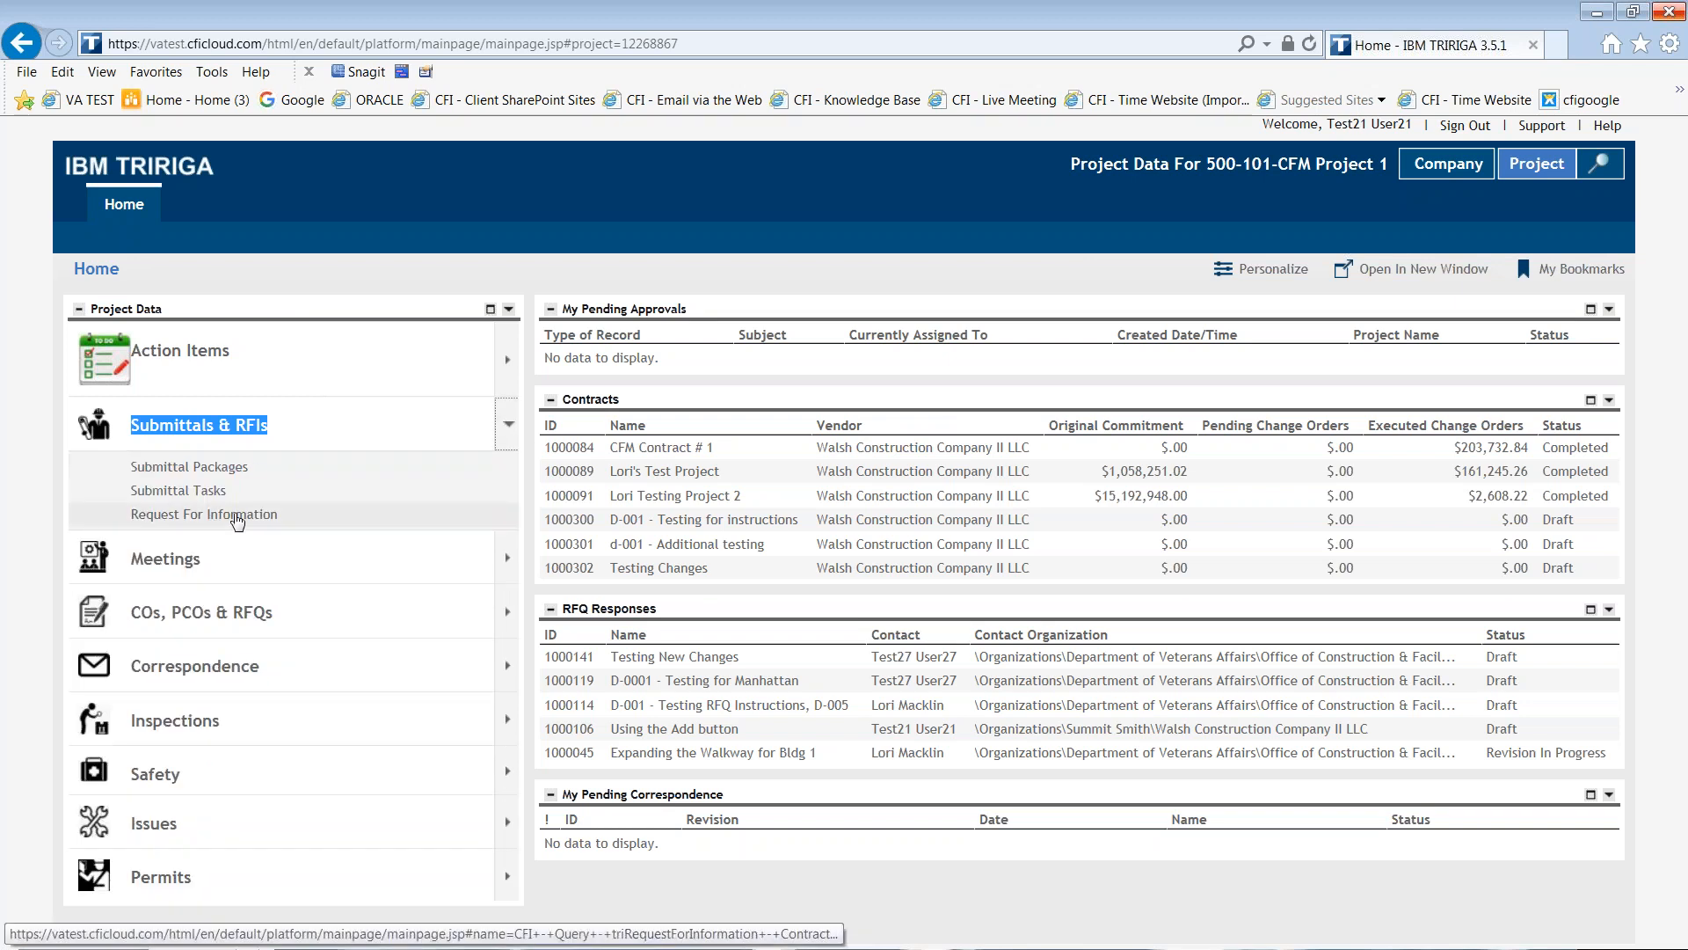
left_click(189, 473)
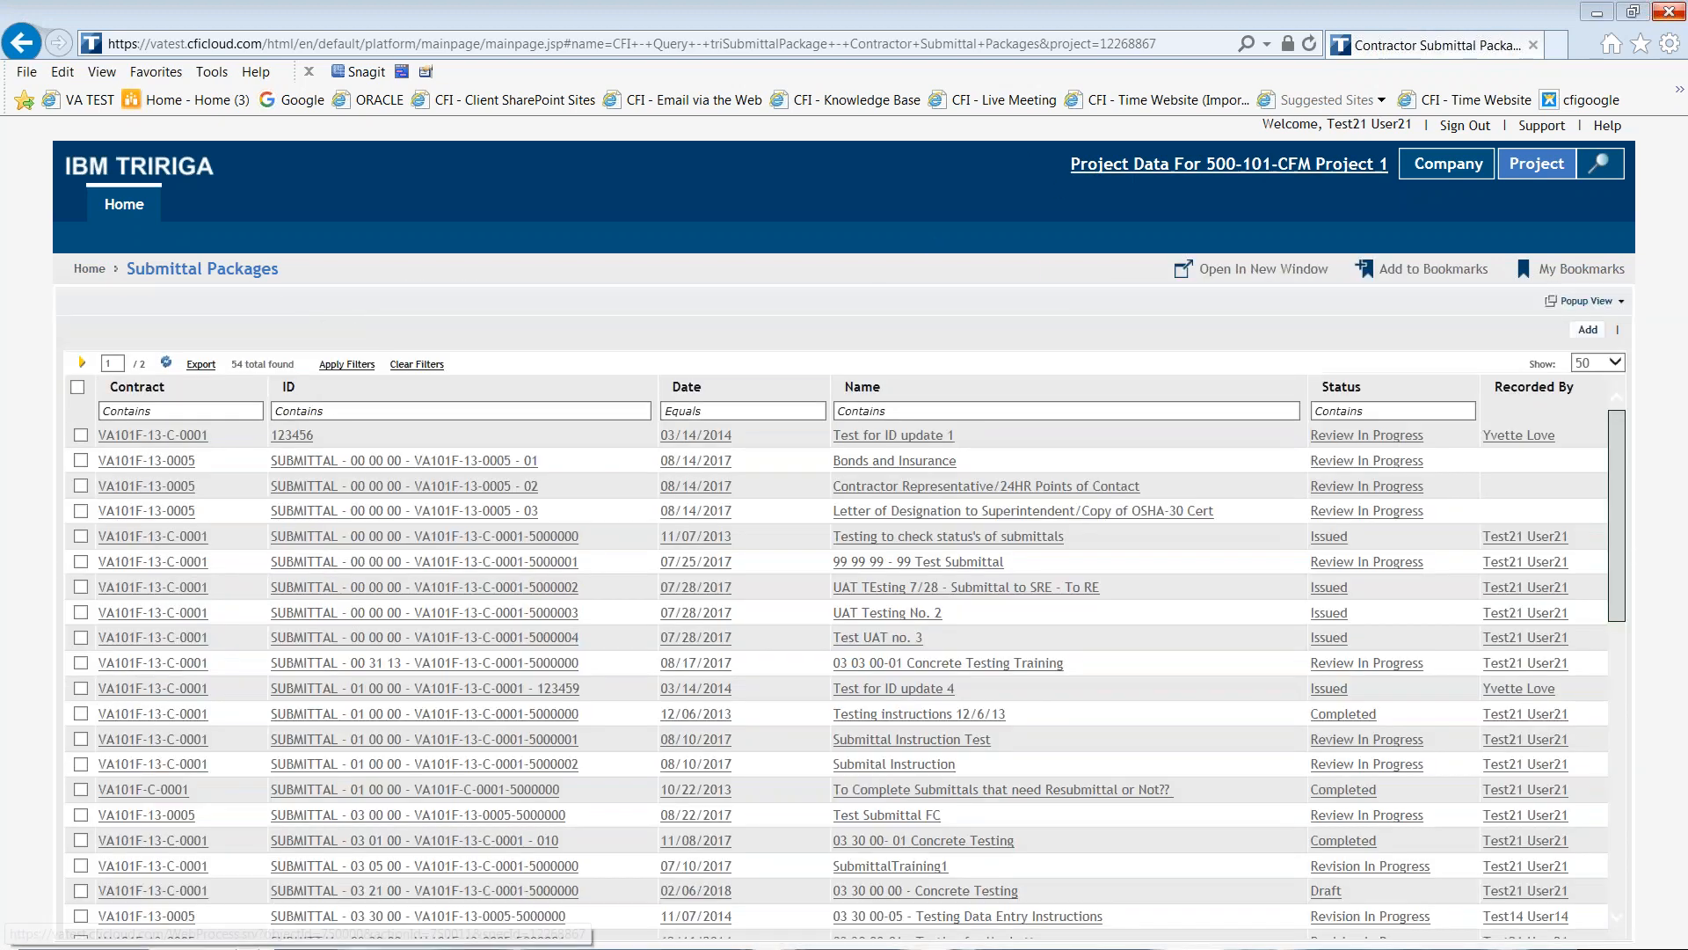
- Start a new submittal package record in 500-101-CFM Project 1
left_click_drag(1083, 166, 1421, 192)
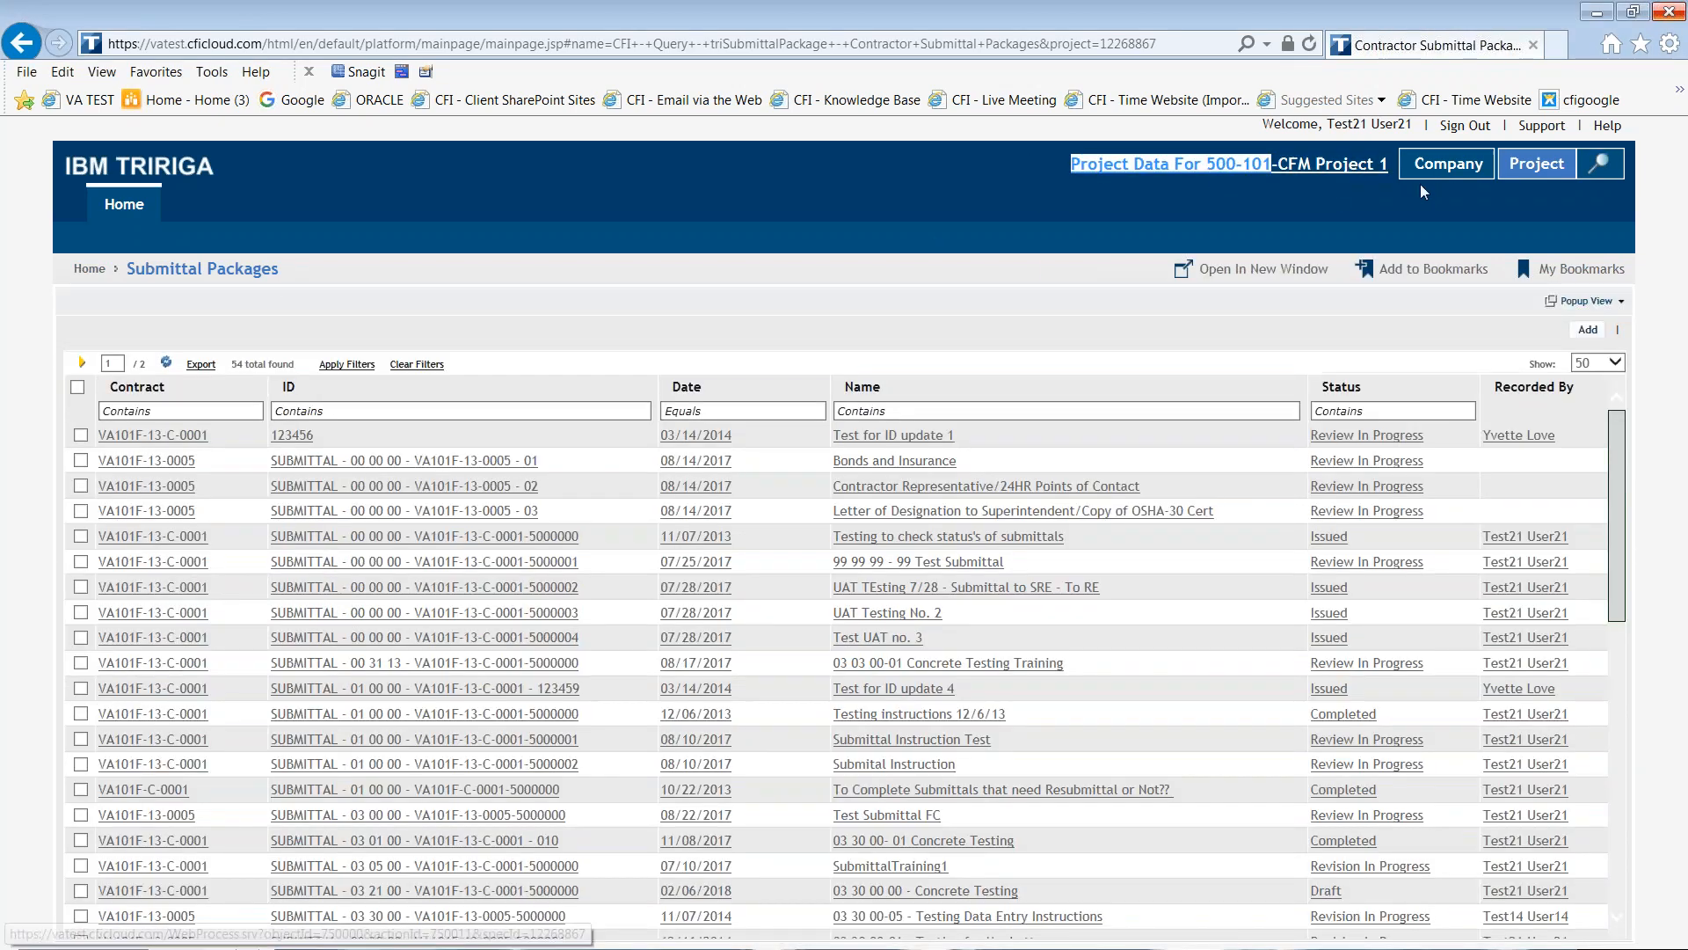
left_click(1316, 199)
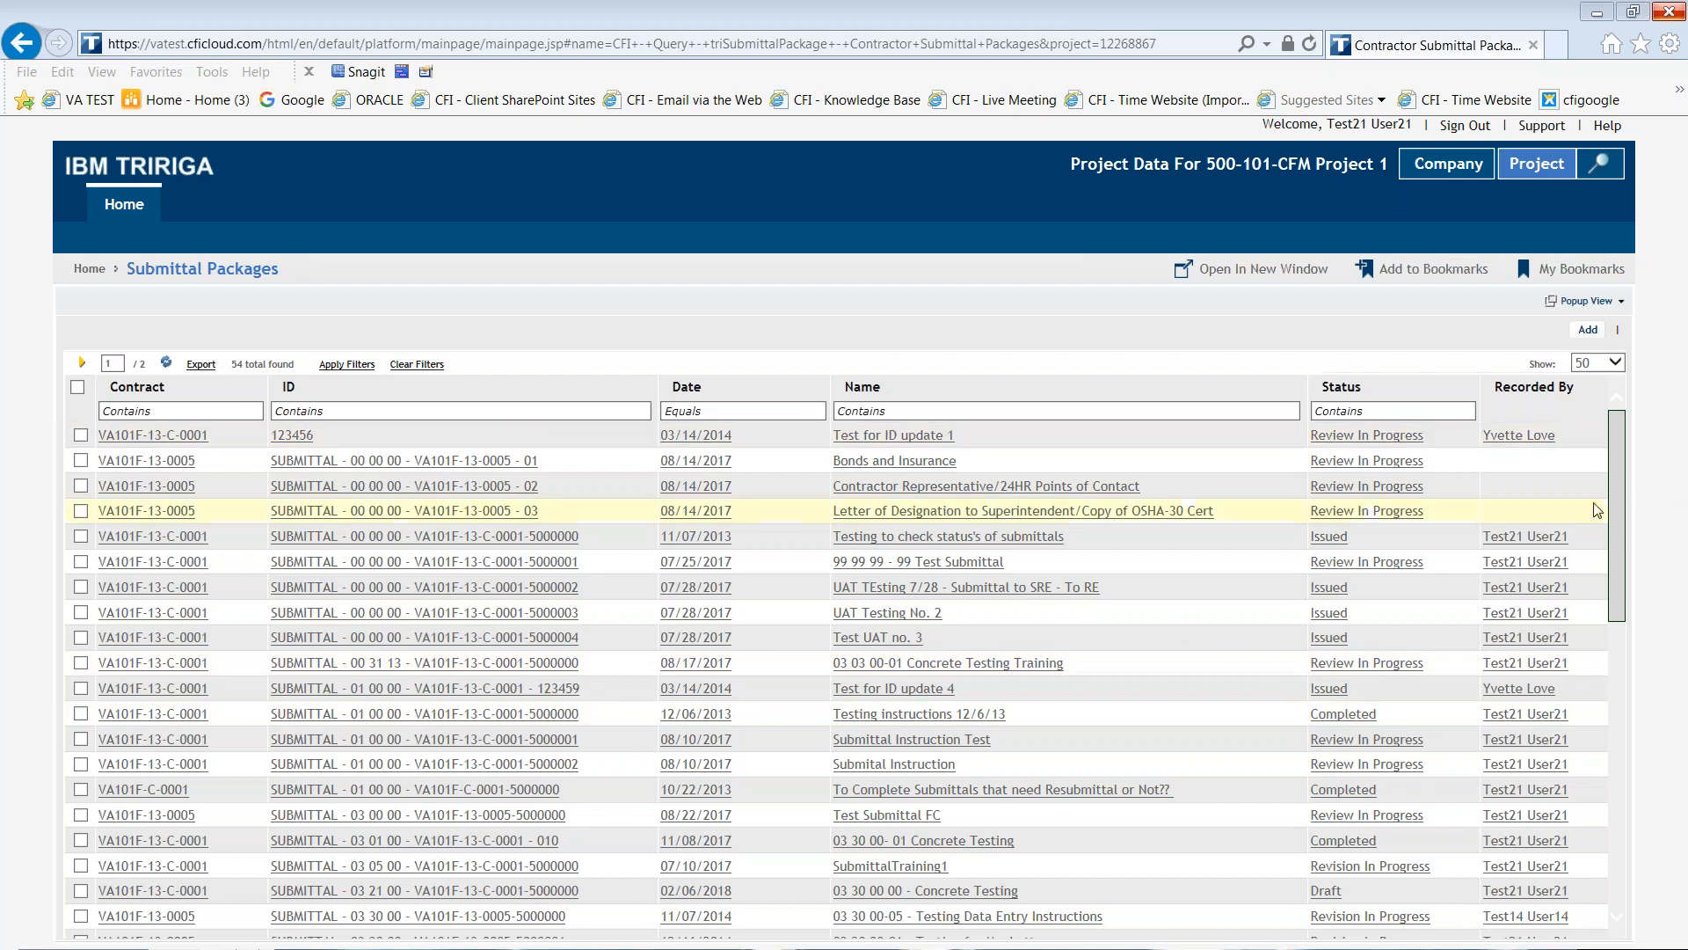
left_click_drag(1617, 503, 1588, 450)
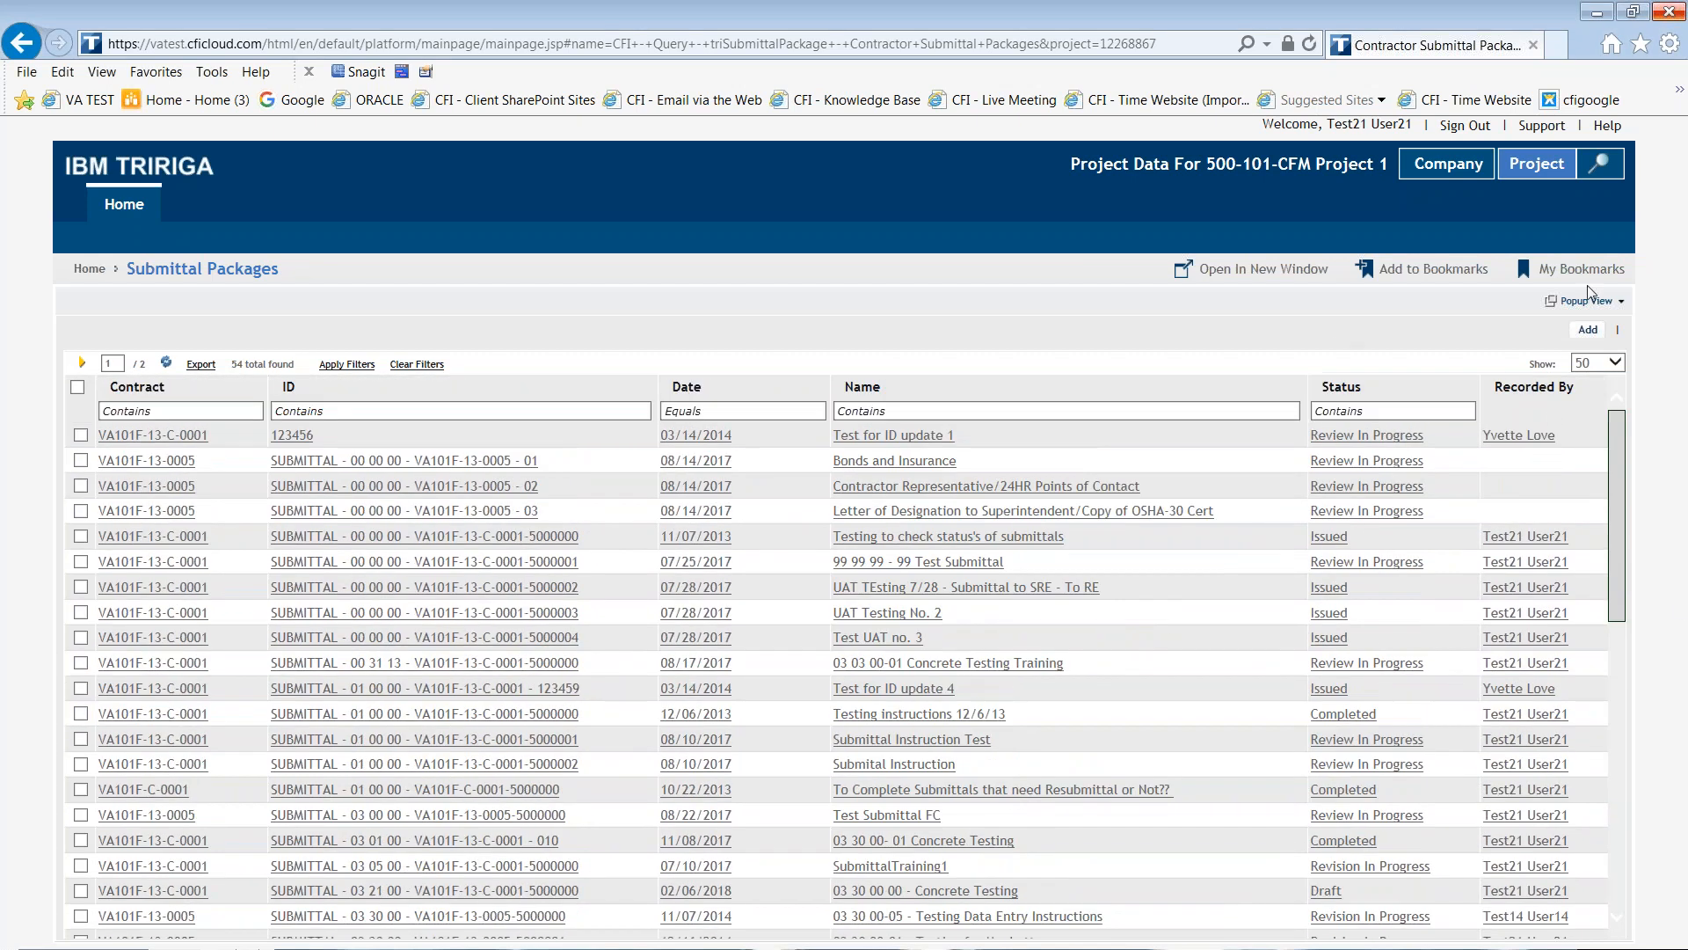
left_click(1588, 331)
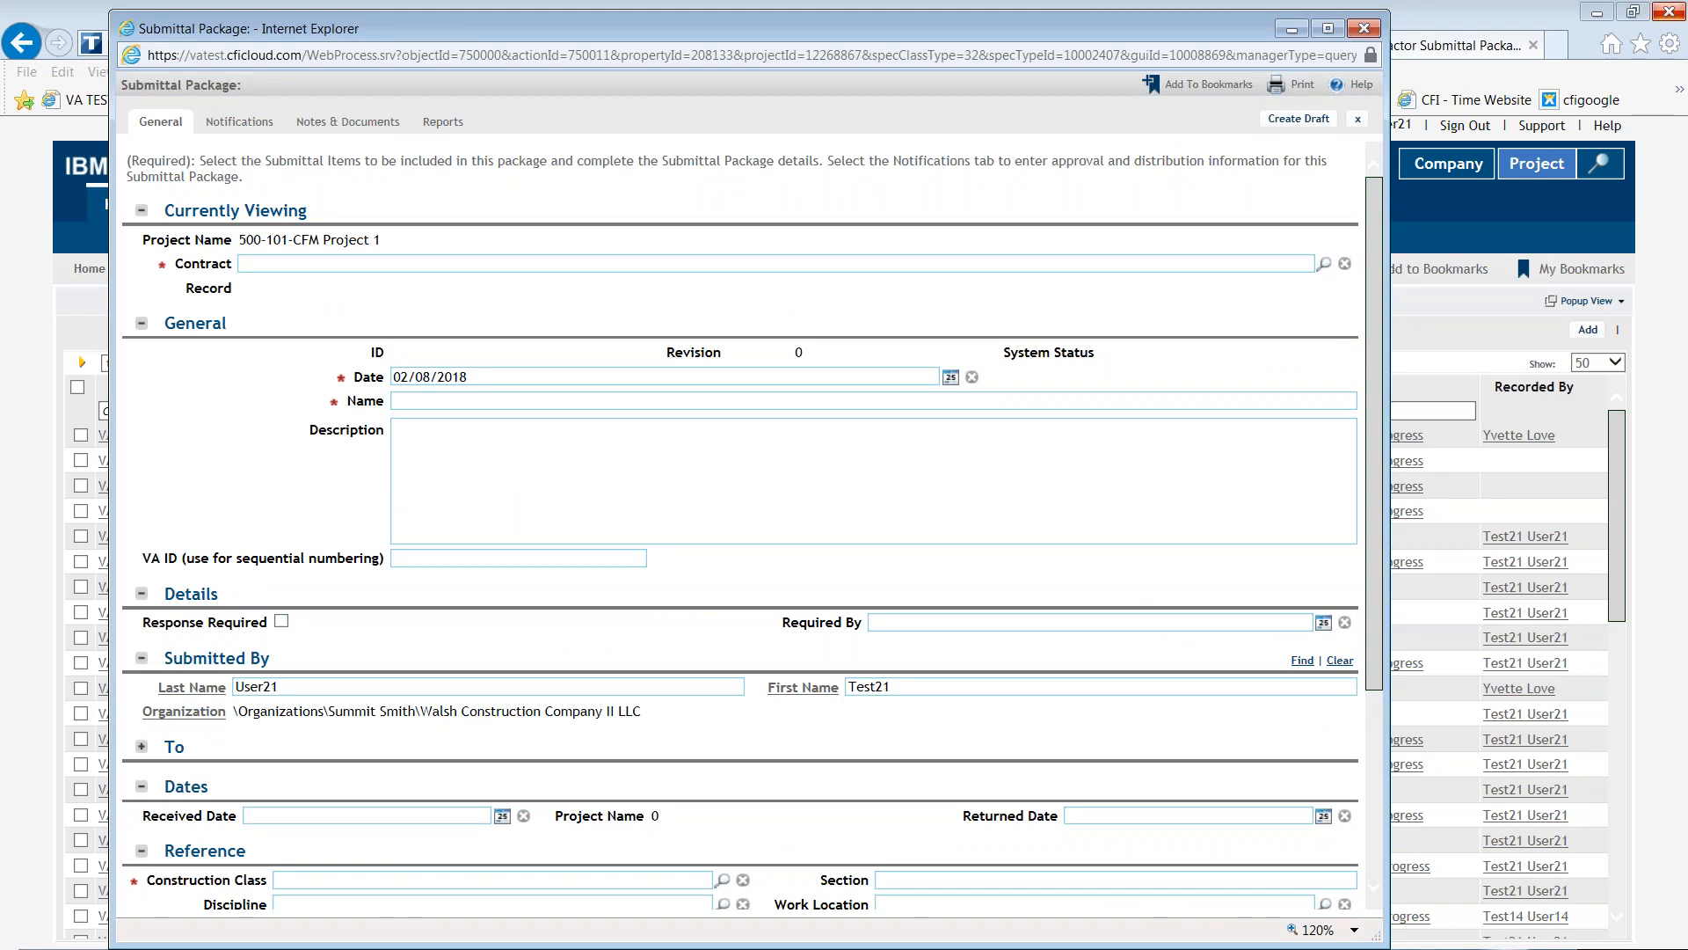
- Look up the project's contracts and assign CFM Contract # 1 to the new submittal package
left_click(1324, 264)
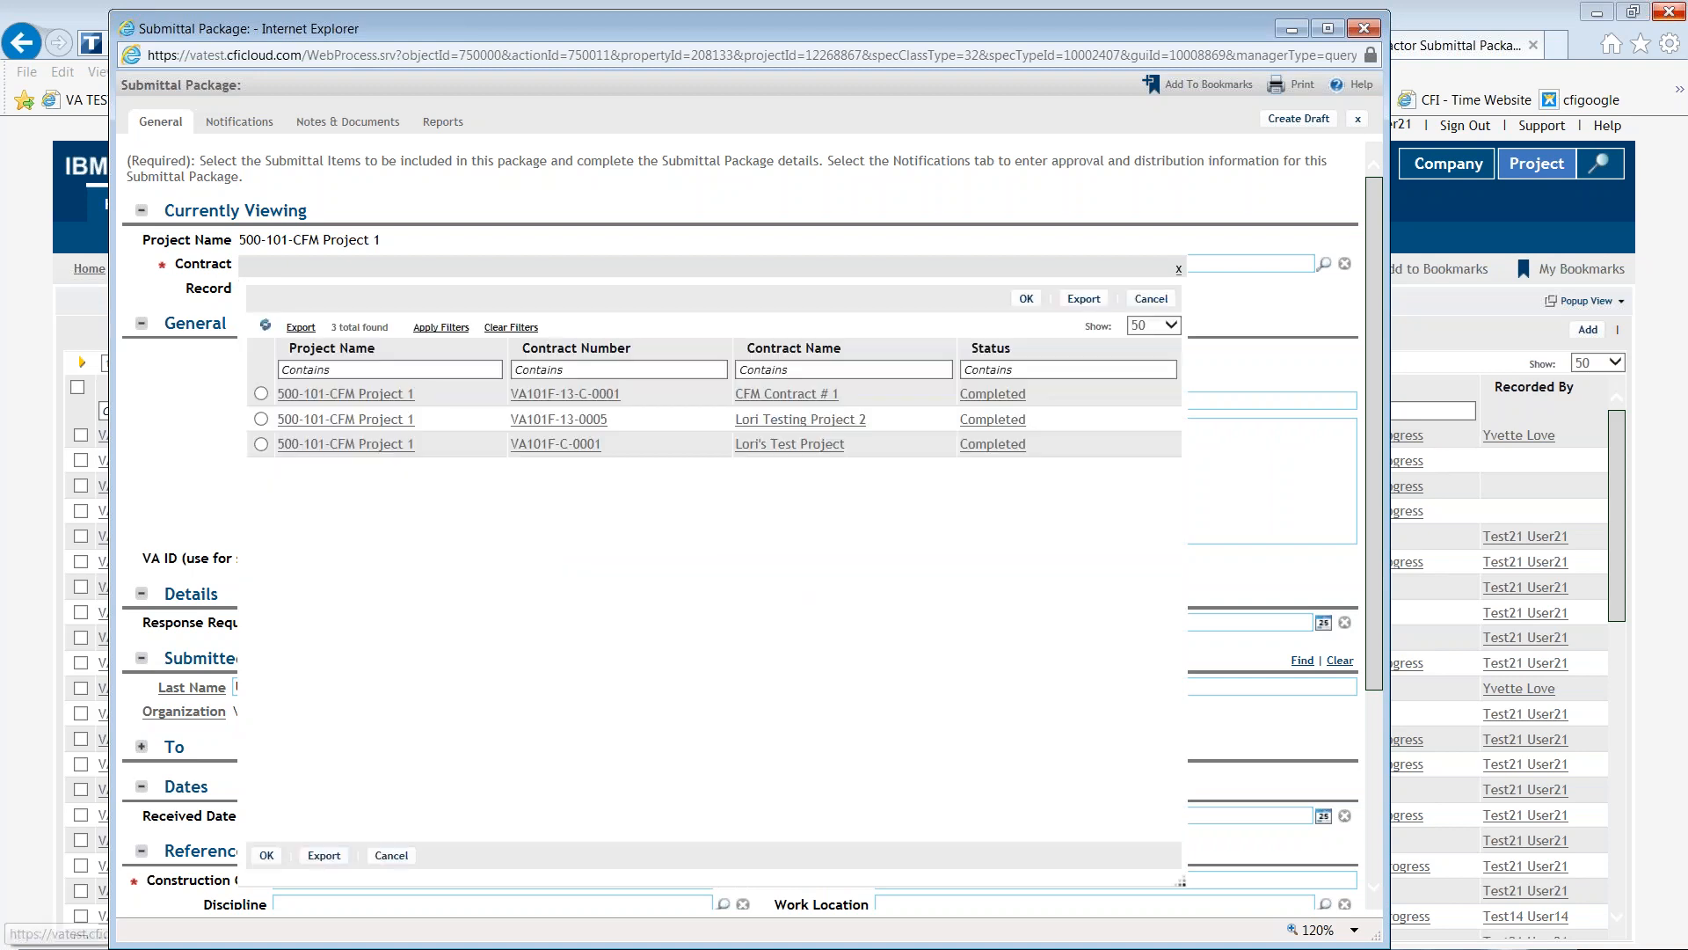
left_click(262, 395)
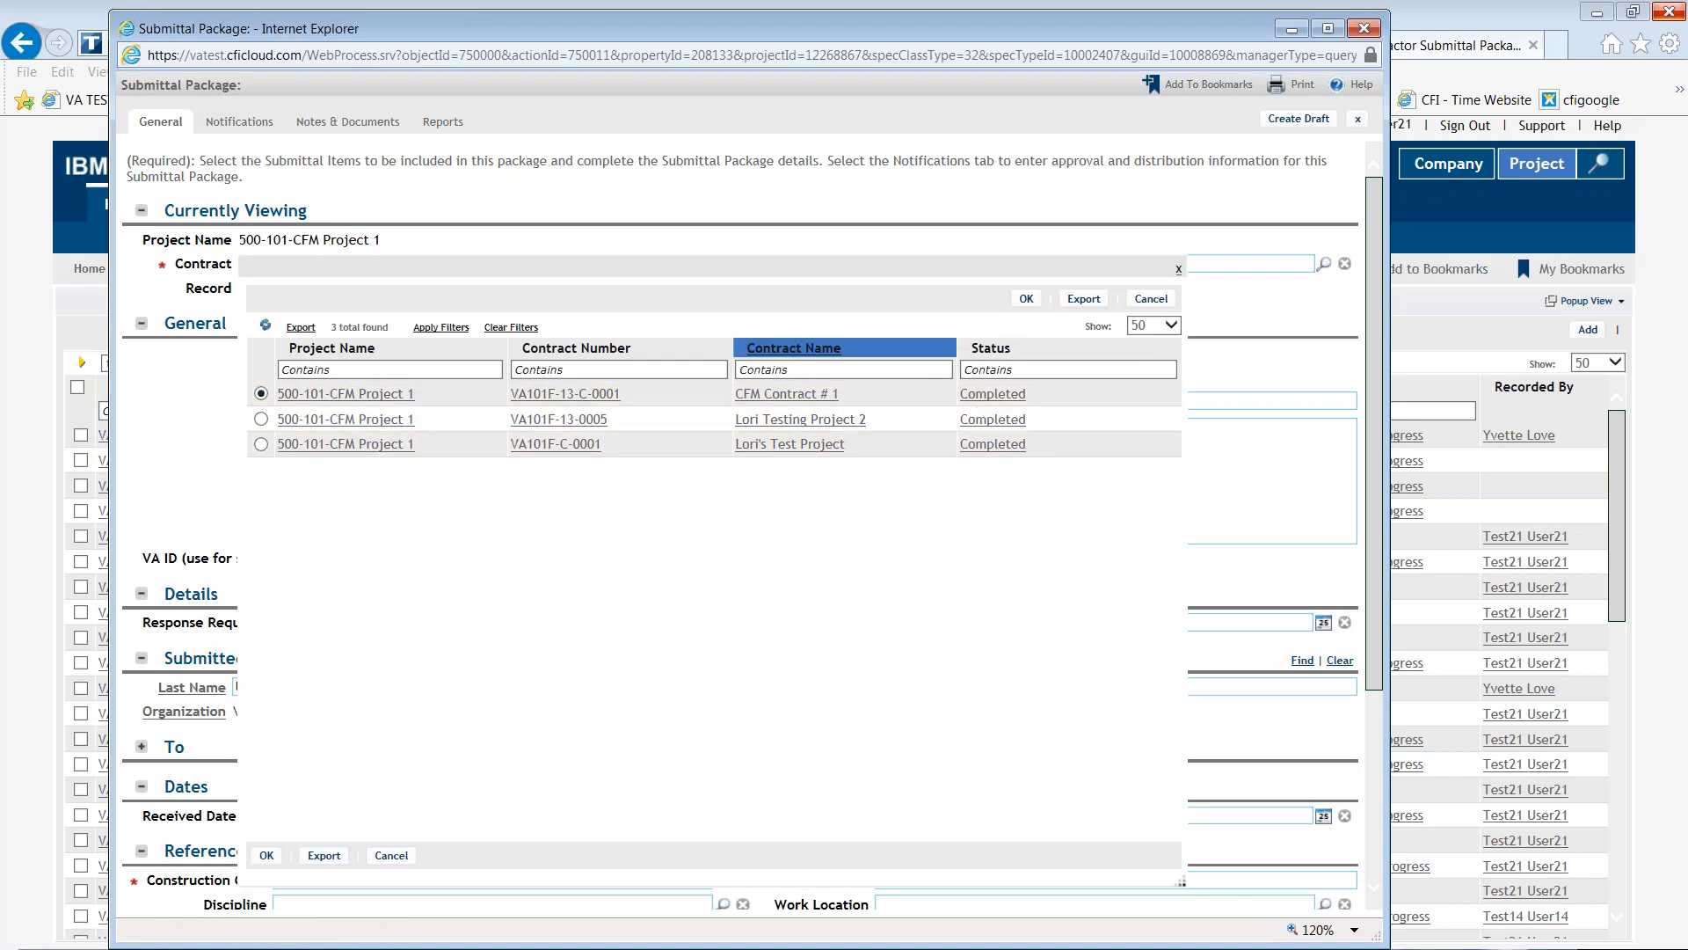
left_click(1026, 298)
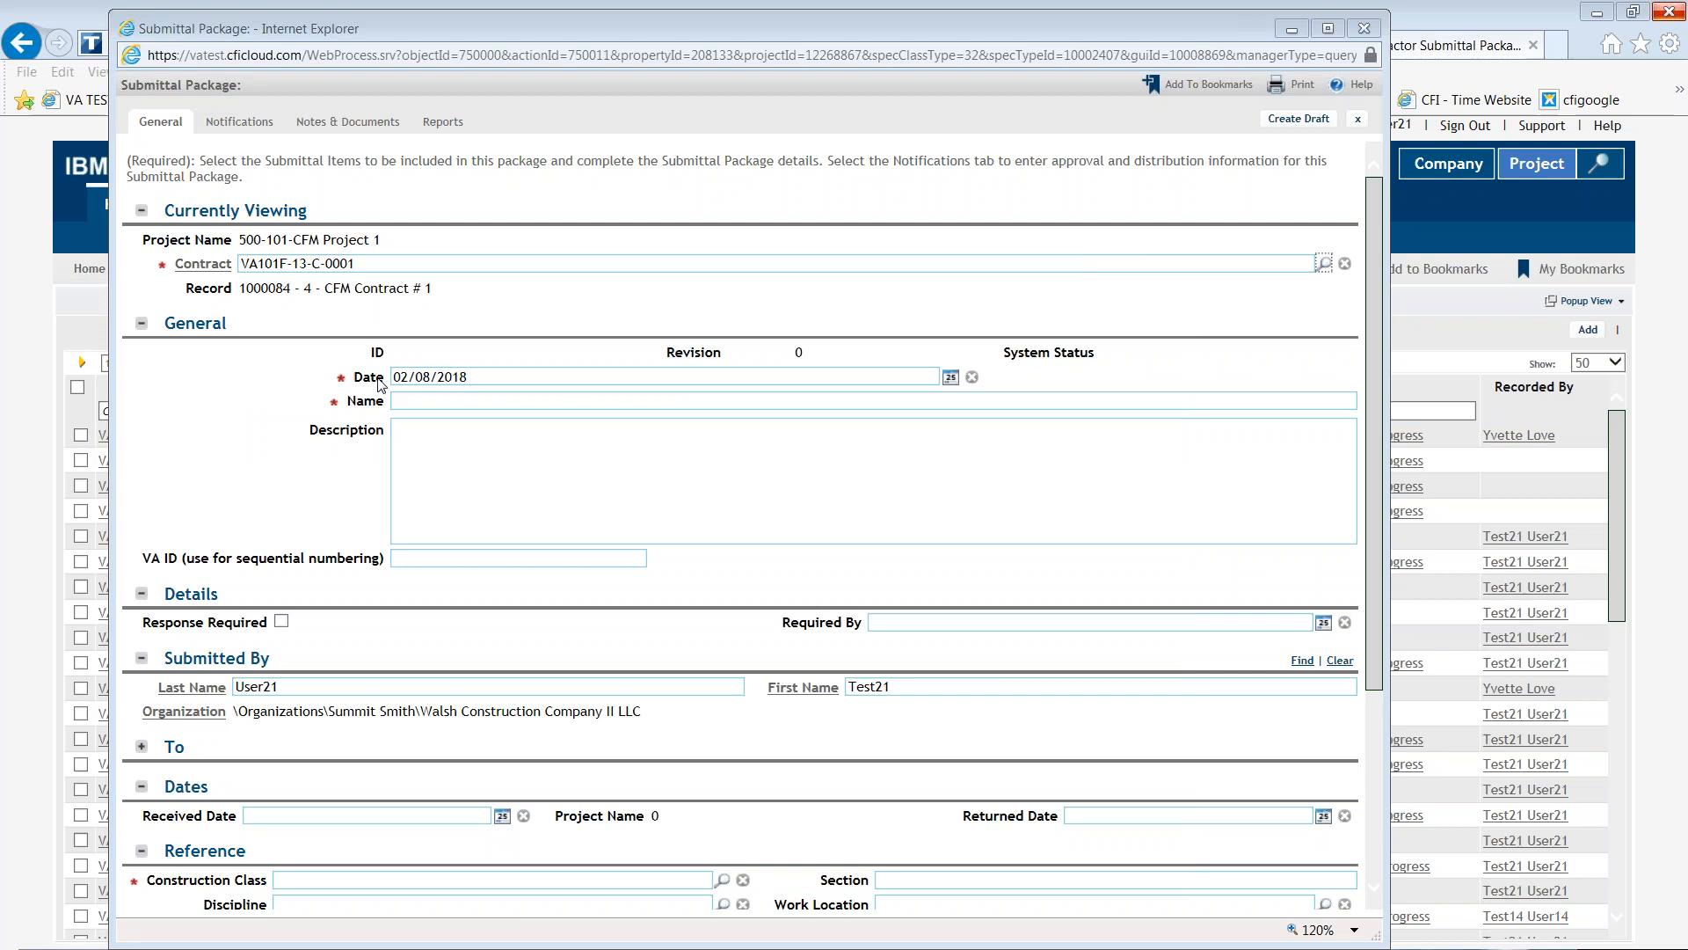
- Look over the submittal package form's sections, required fields and prefilled date
left_click(746, 501)
scroll(757, 682, "down", 3)
scroll(777, 795, "up", 3)
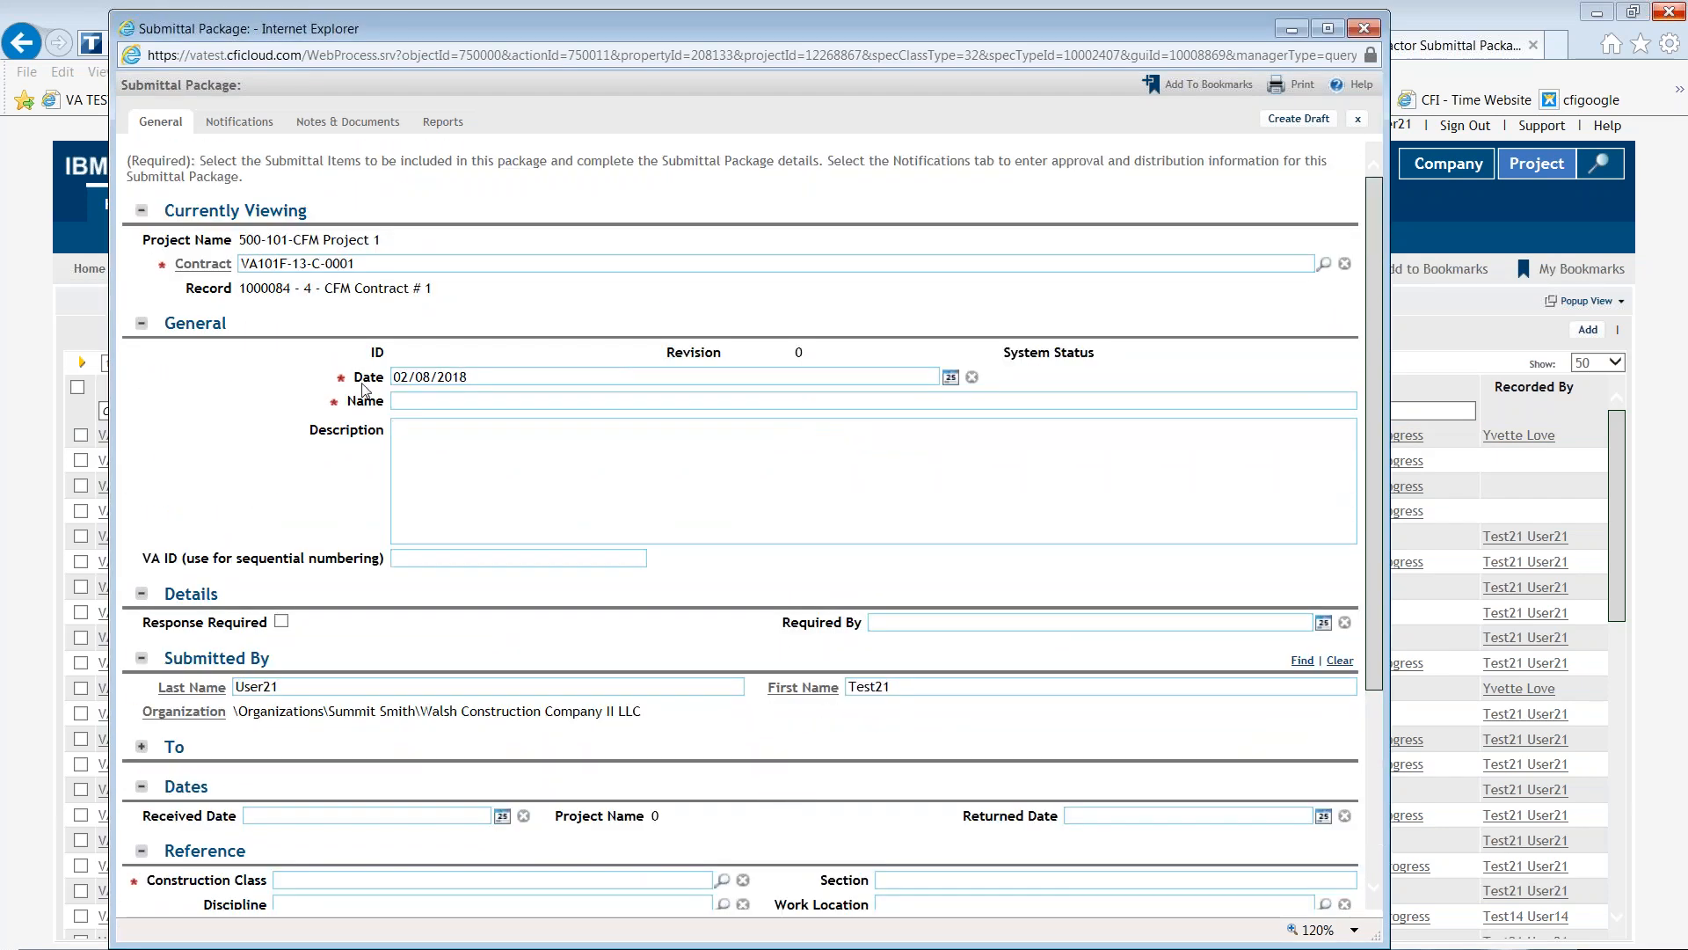
scroll(763, 739, "down", 3)
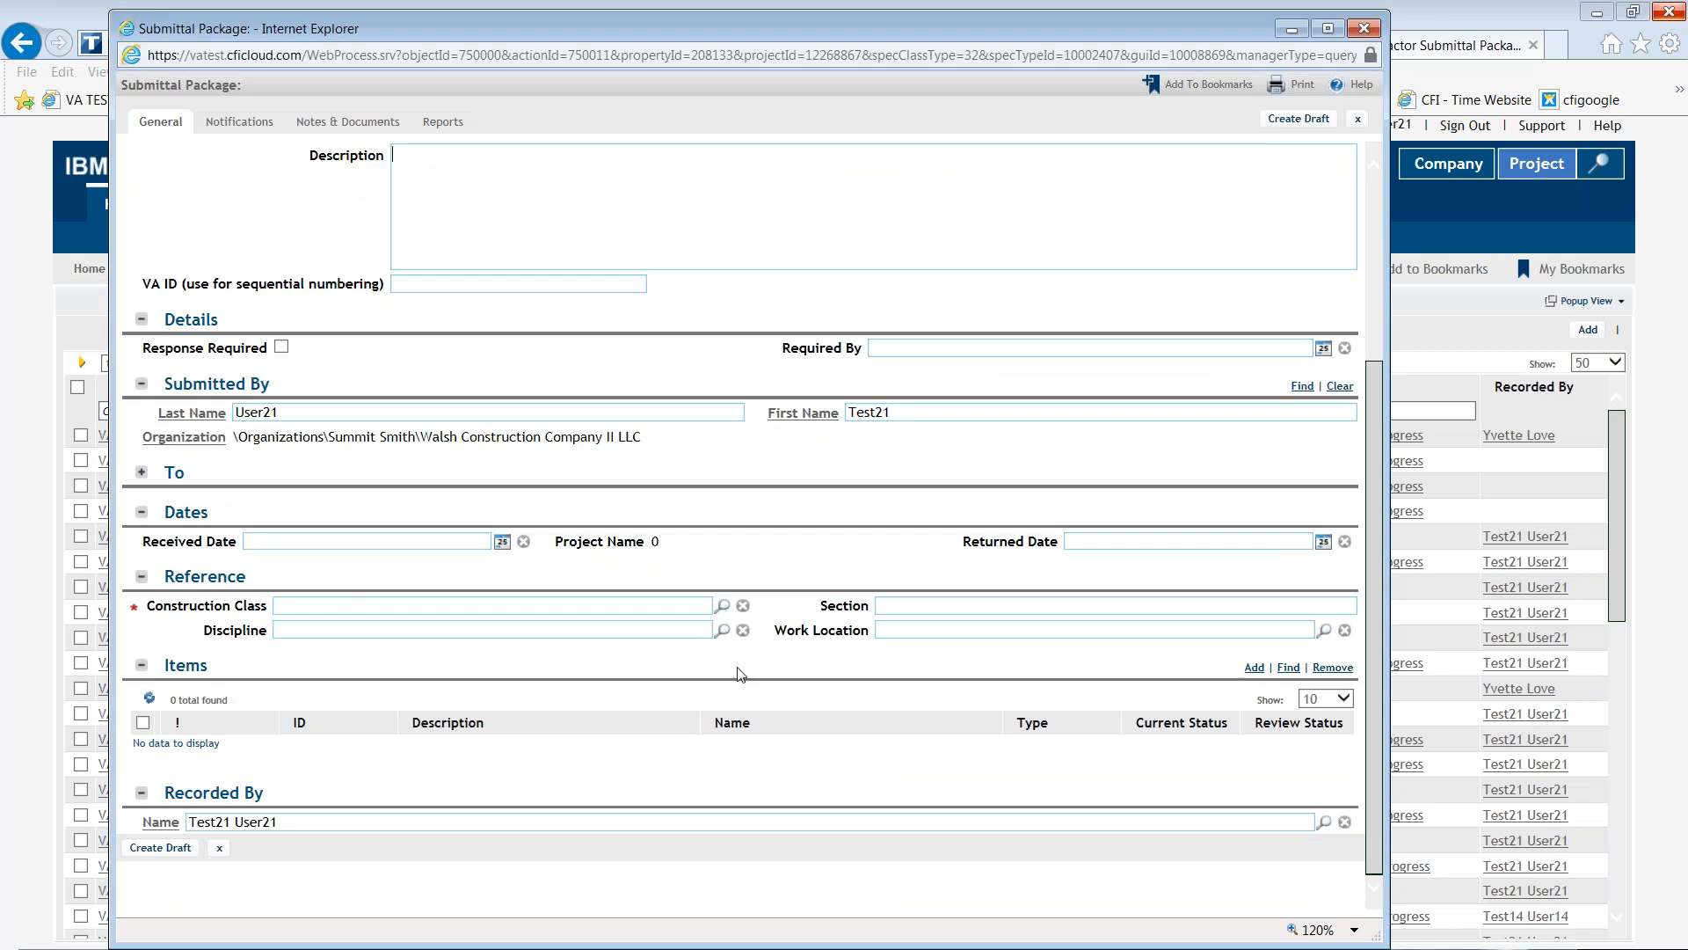
scroll(765, 686, "up", 3)
left_click(394, 431)
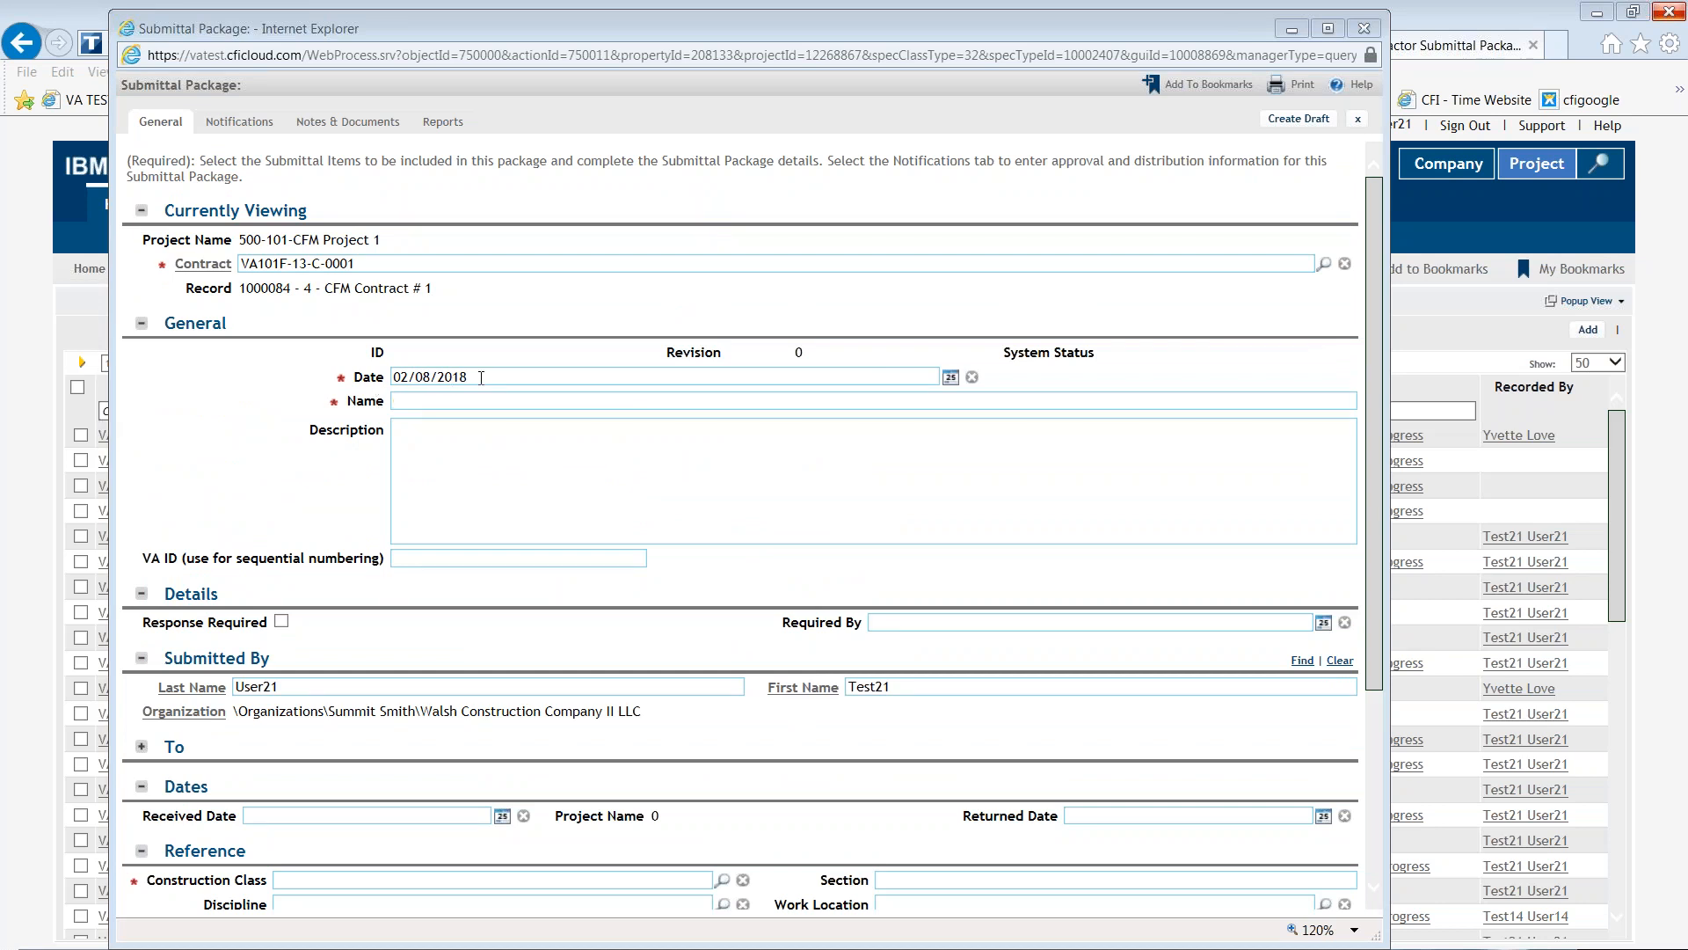
left_click_drag(481, 378, 393, 379)
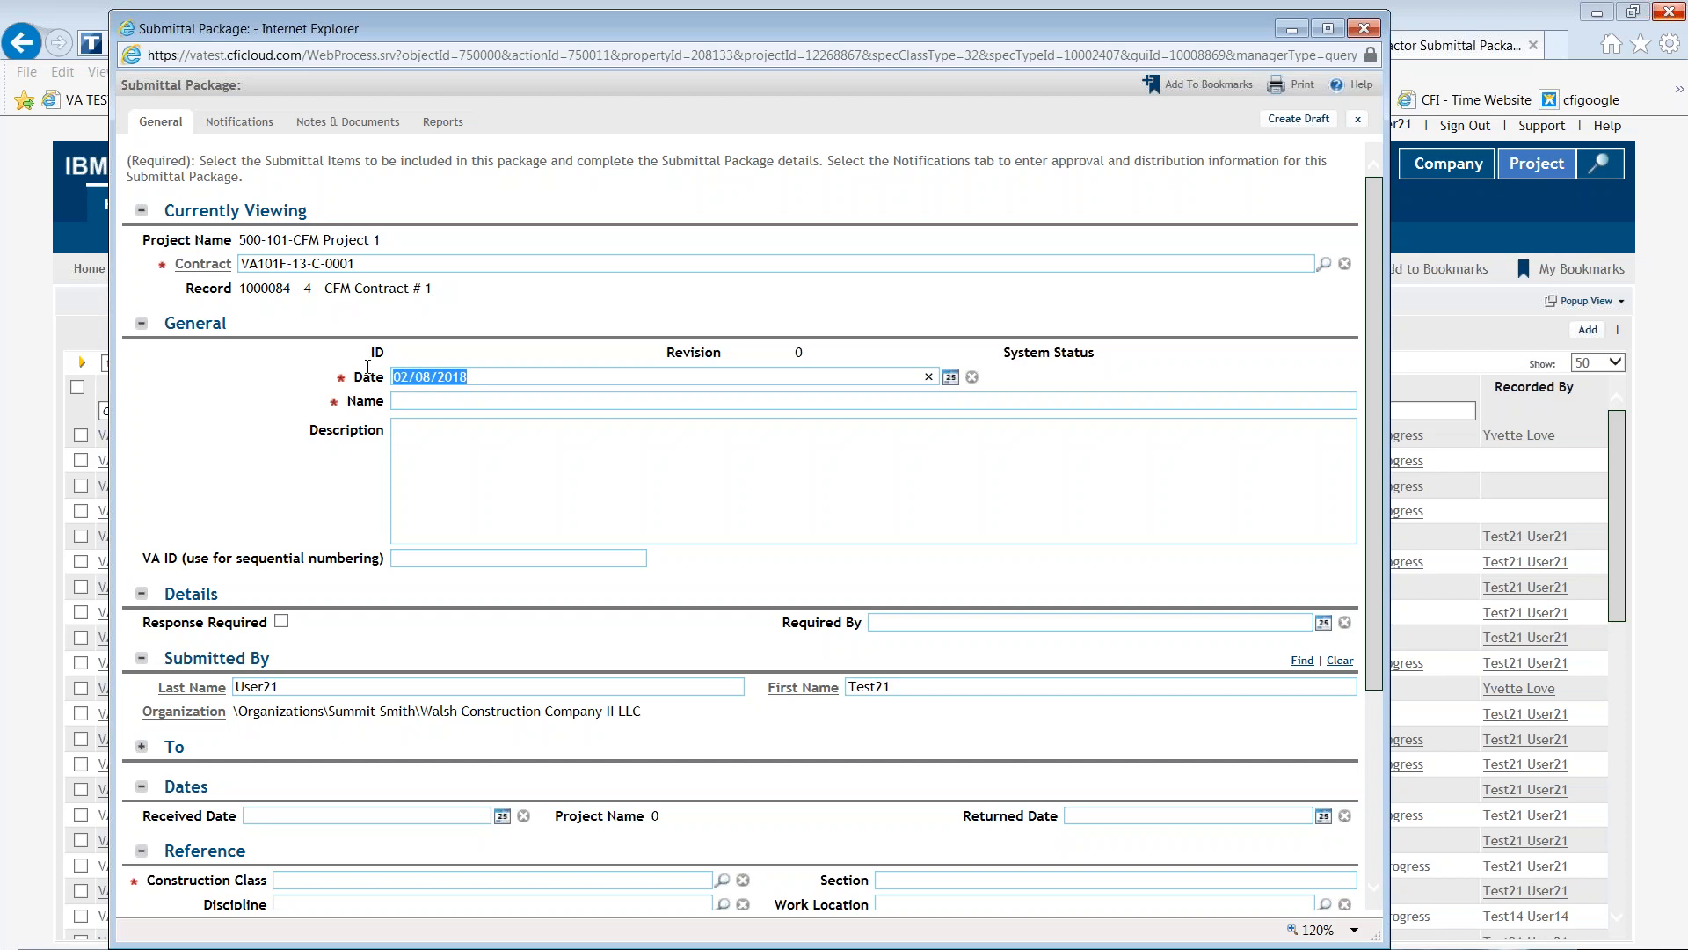
left_click(493, 380)
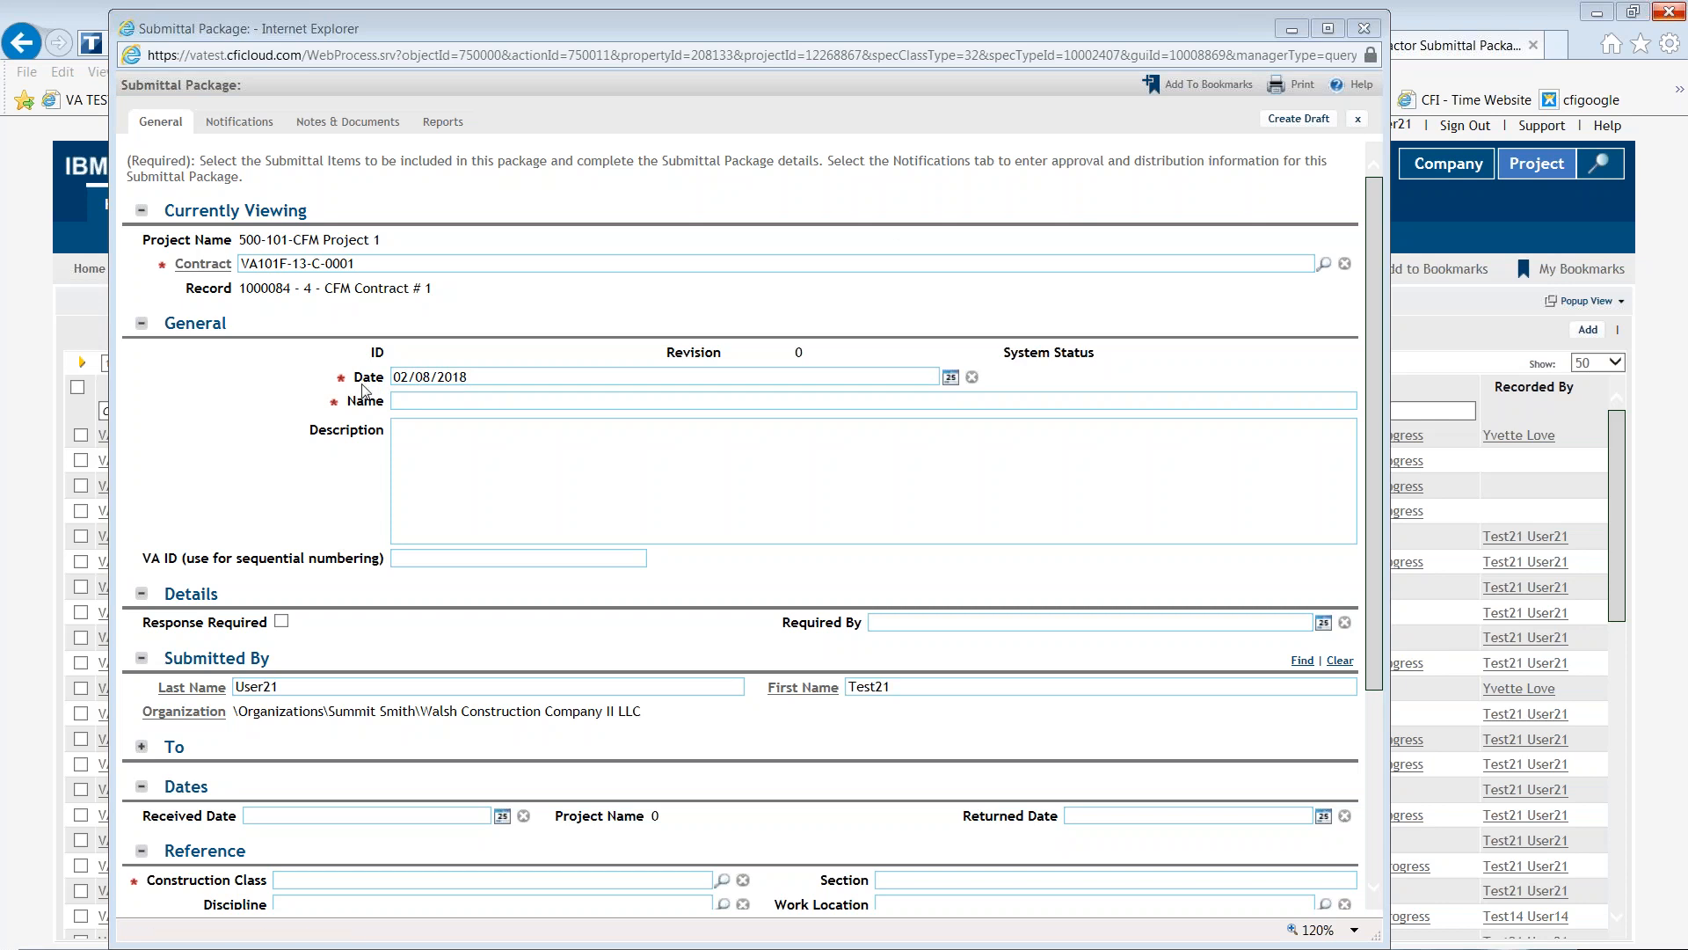
- Name the submittal package "03 30 00-20- Contract Testing in TRIRIGA"
left_click(441, 405)
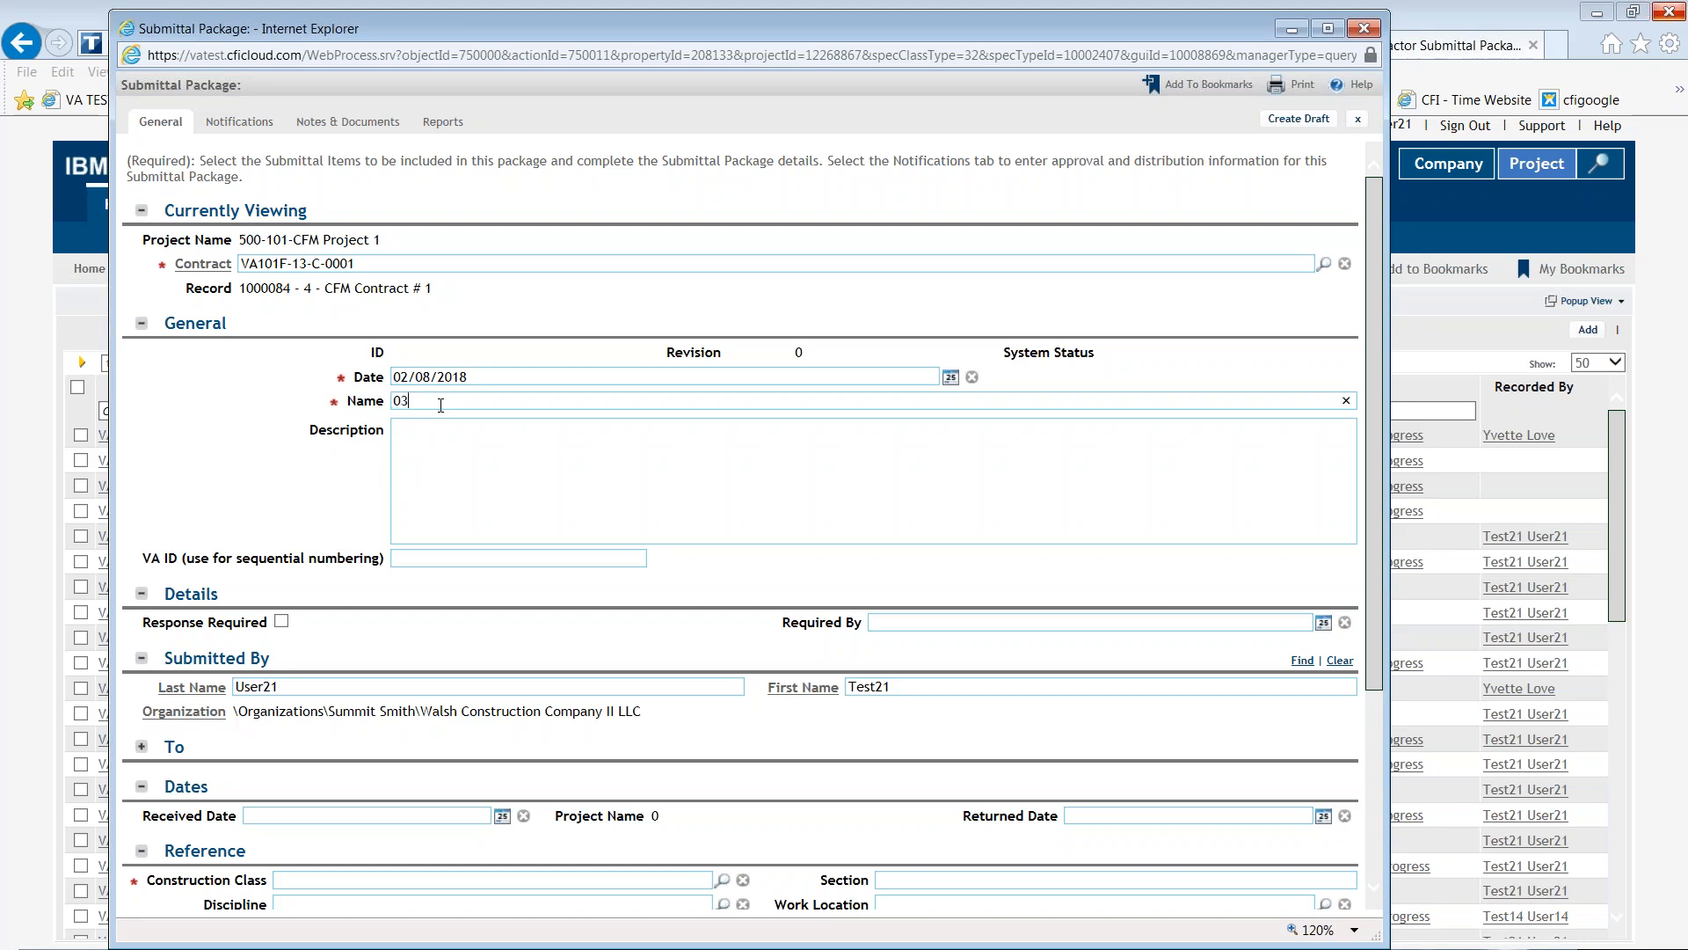
type("03 ")
type("30 ")
type("00")
type("-")
type("01")
left_click_drag(445, 400, 353, 403)
left_click(497, 403)
key("BackSpace")
key("BackSpace")
type("20- Contract Testing in TRIRIGA")
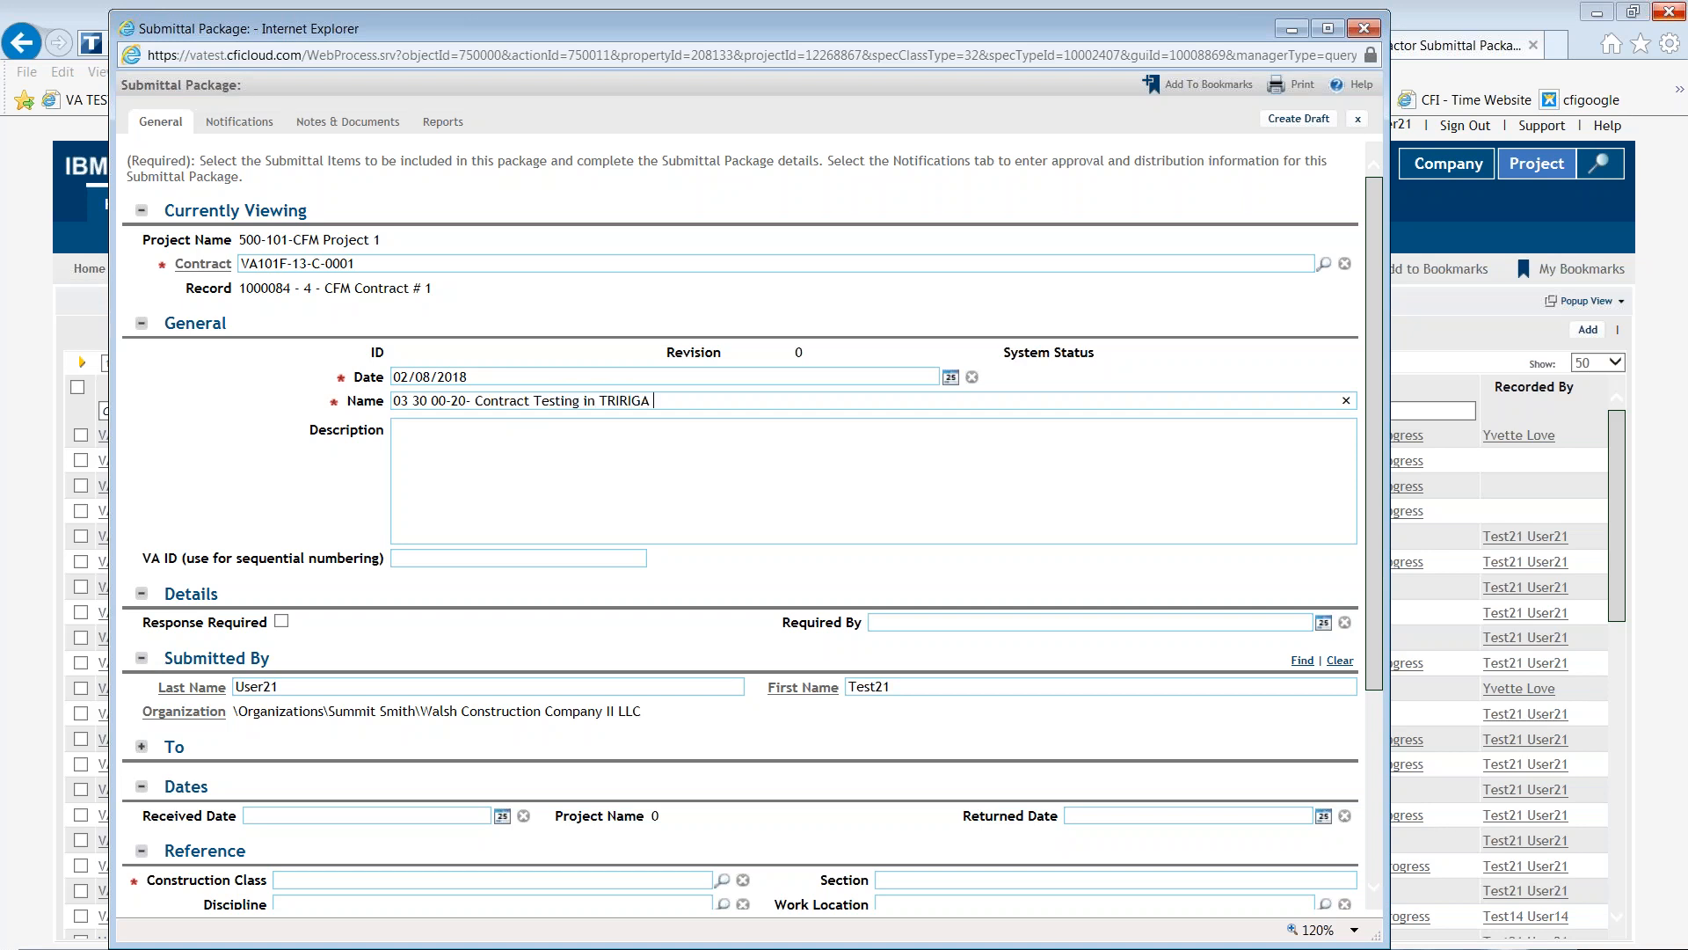
key("BackSpace")
- Enter "Type the description here" as the package description and look over the VA ID field
type("Type the description here")
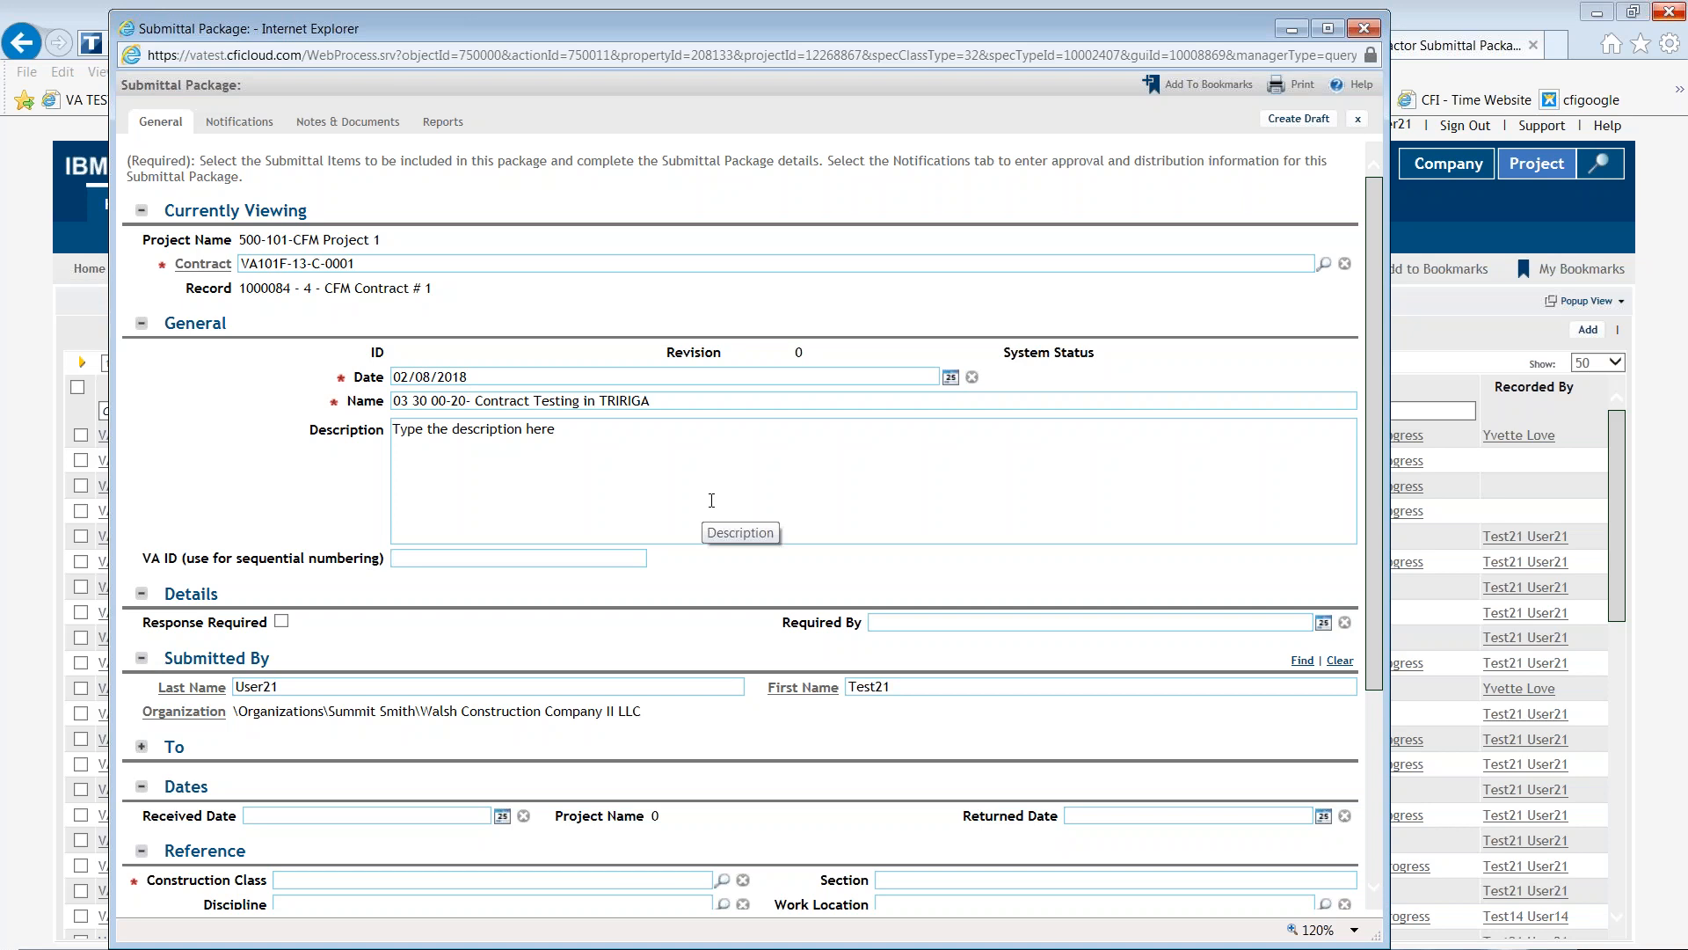
scroll(709, 501, "down", 1)
scroll(545, 536, "down", 1)
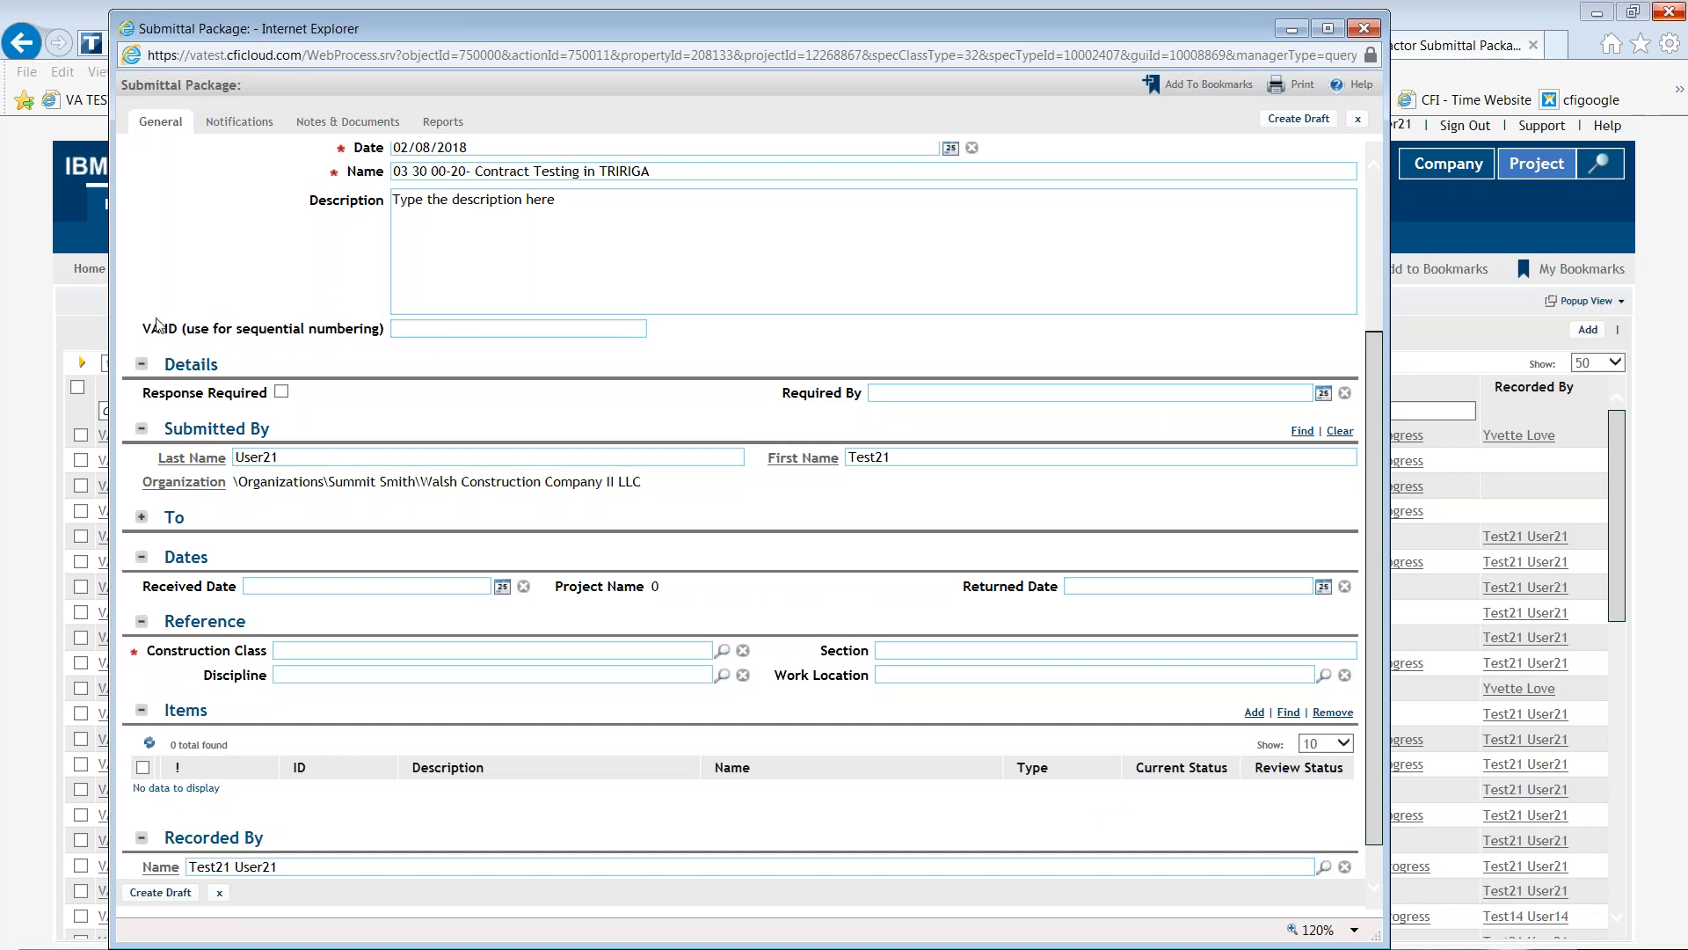
left_click_drag(165, 328, 400, 340)
left_click(400, 340)
scroll(442, 427, "down", 1)
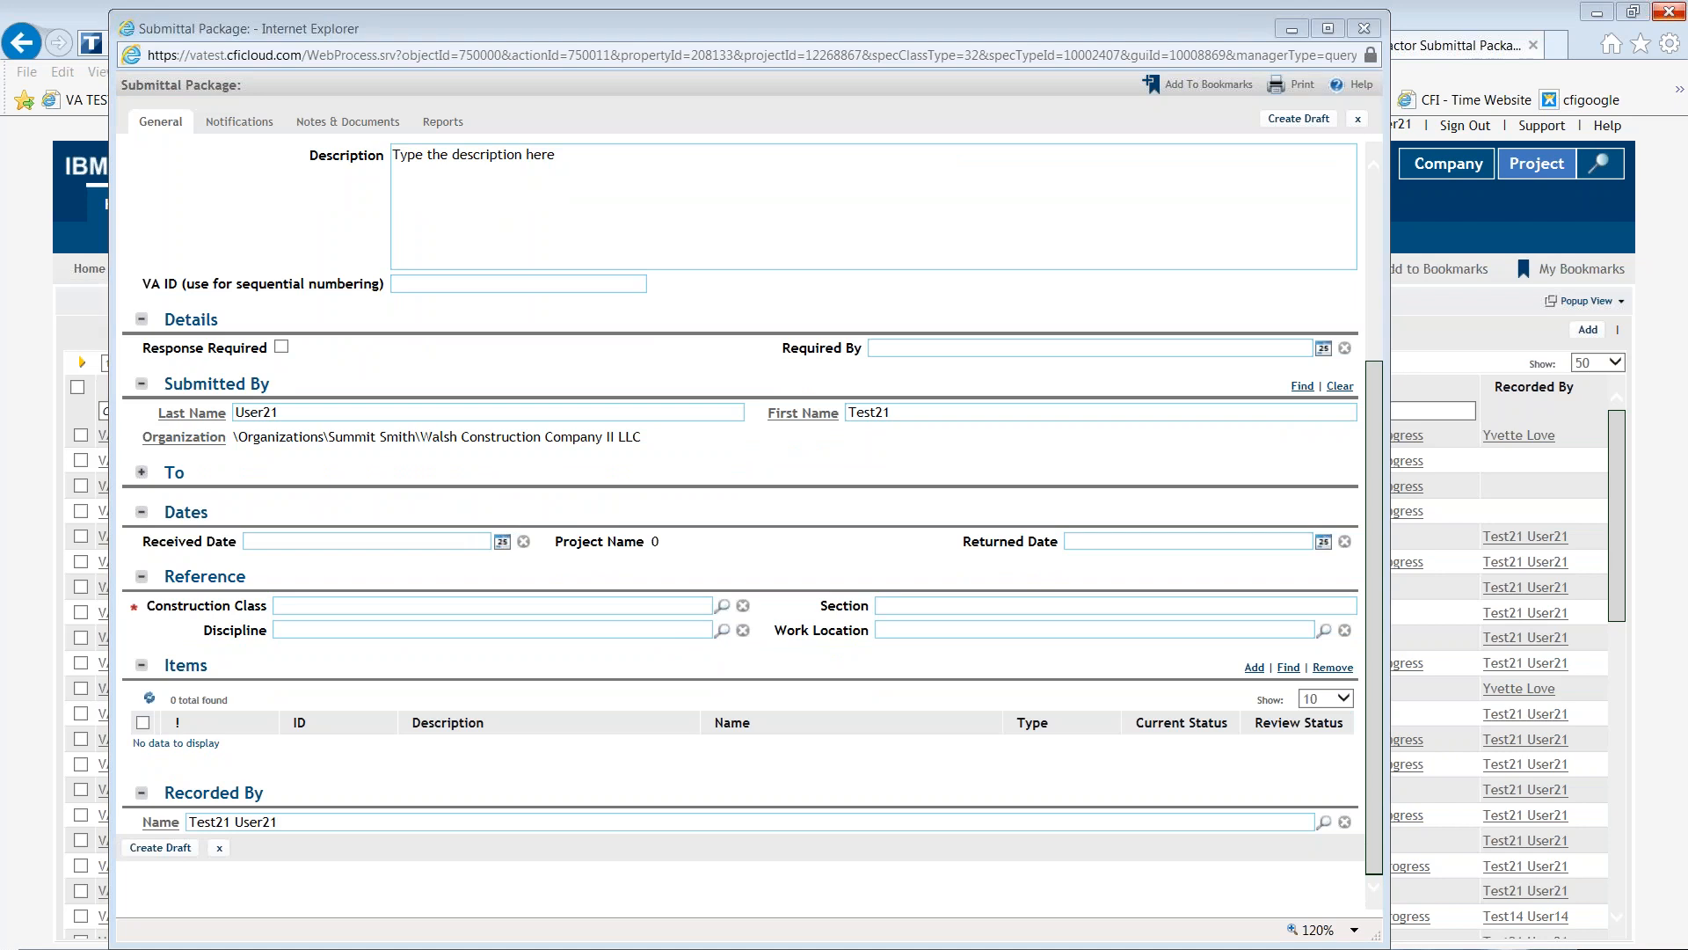
left_click(604, 182)
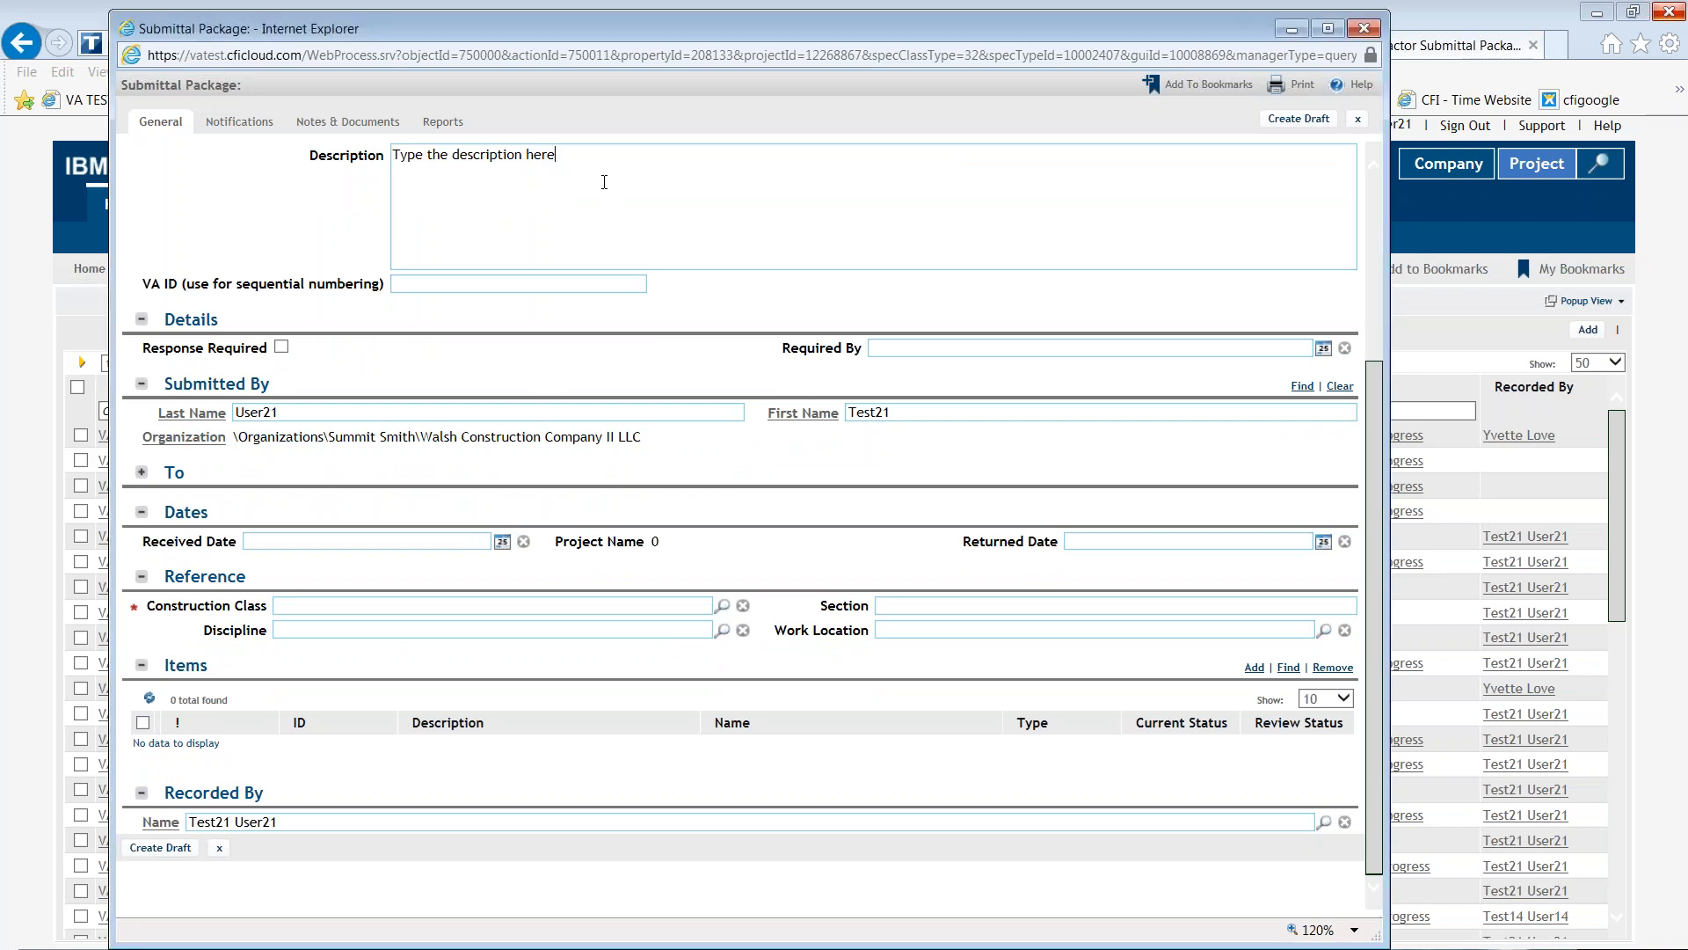
left_click_drag(600, 160, 392, 156)
left_click(465, 222)
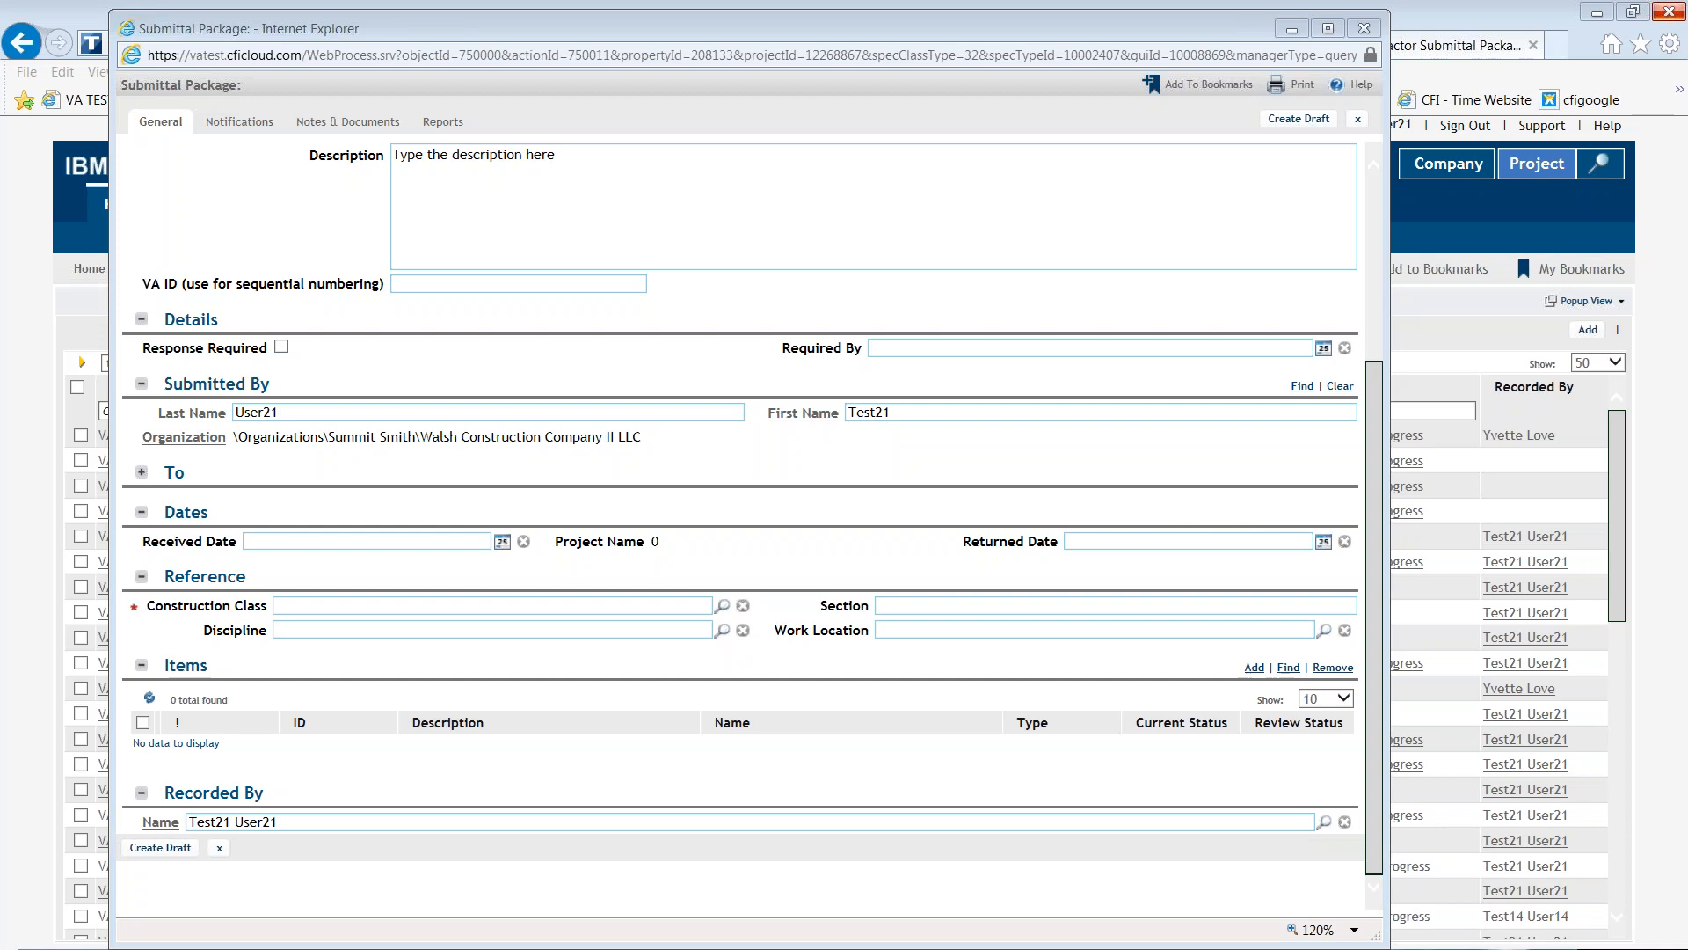
- Replace the package description with: Hot Item” or “Return required ASAP”
left_click_drag(557, 154, 319, 189)
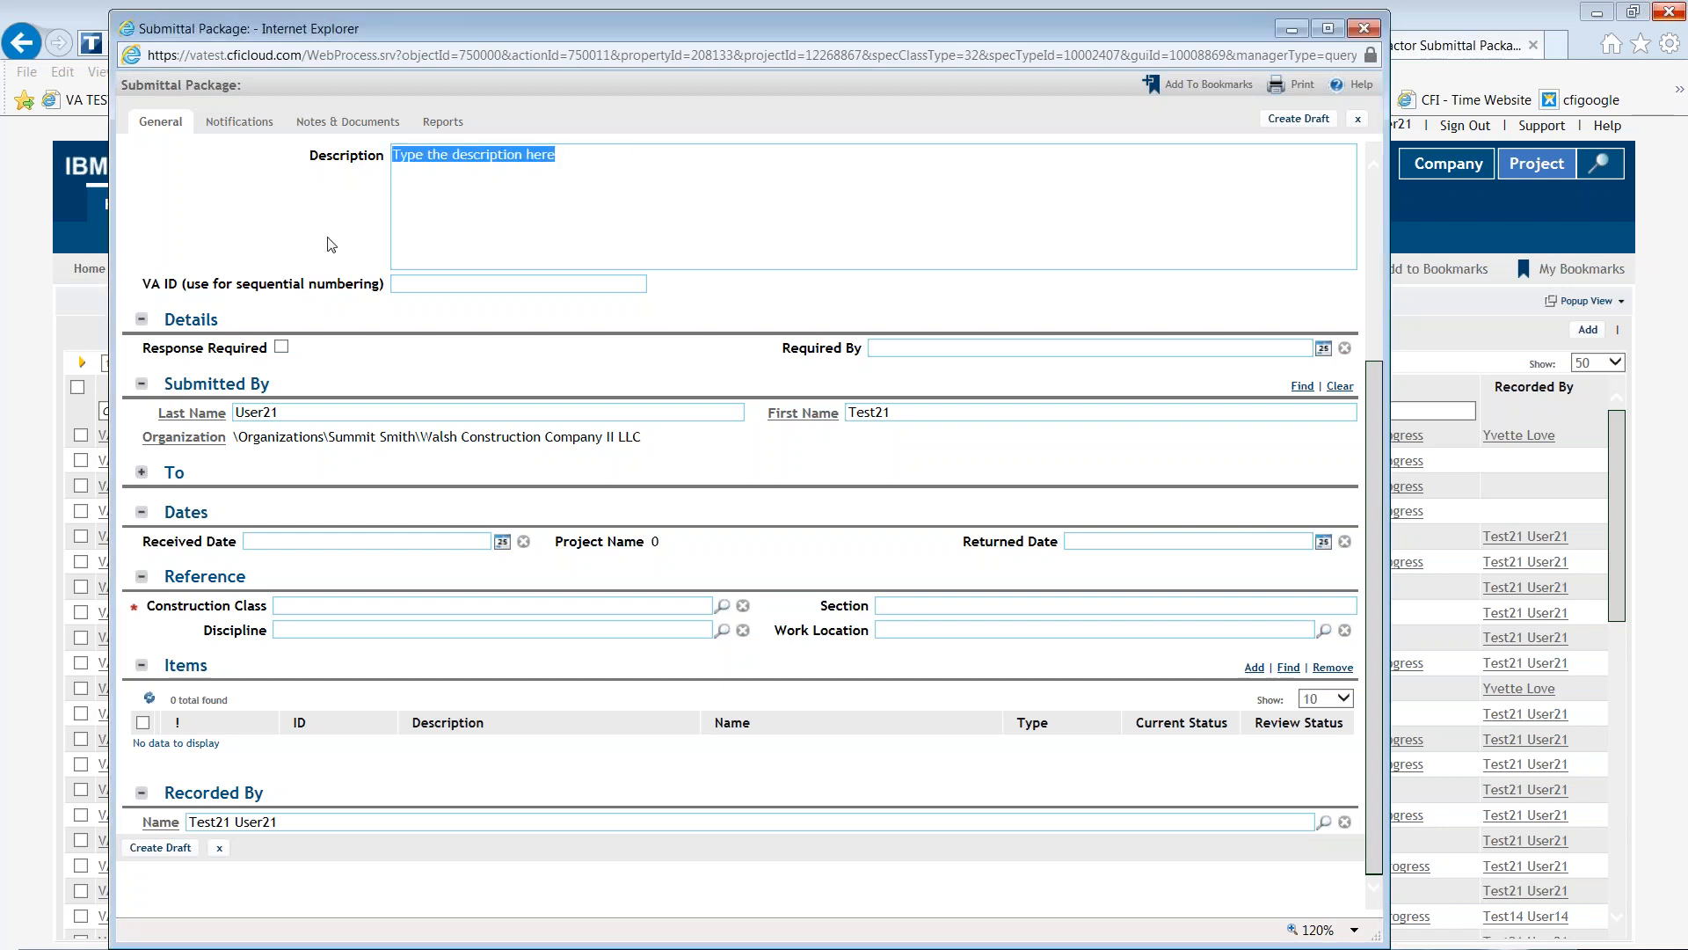
type("Hot Item\" or \"Return required ASAP\"(")
key("BackSpace")
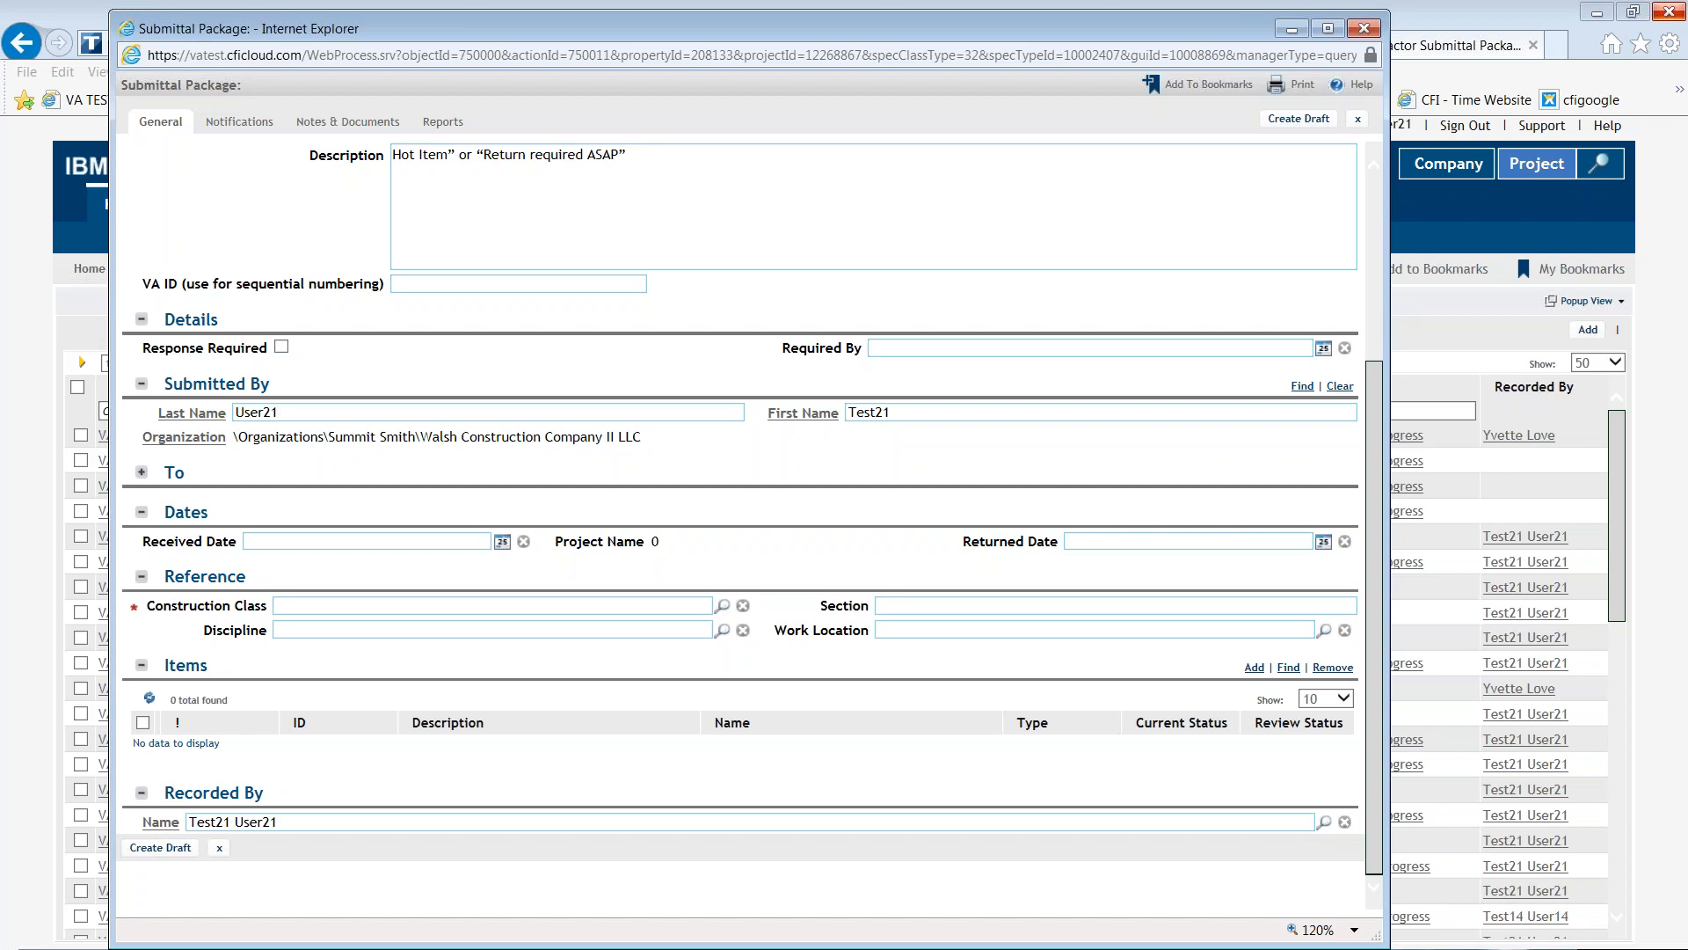
- Set the submittal package's Required By date to 03/01/2018
scroll(561, 221, "up", 3)
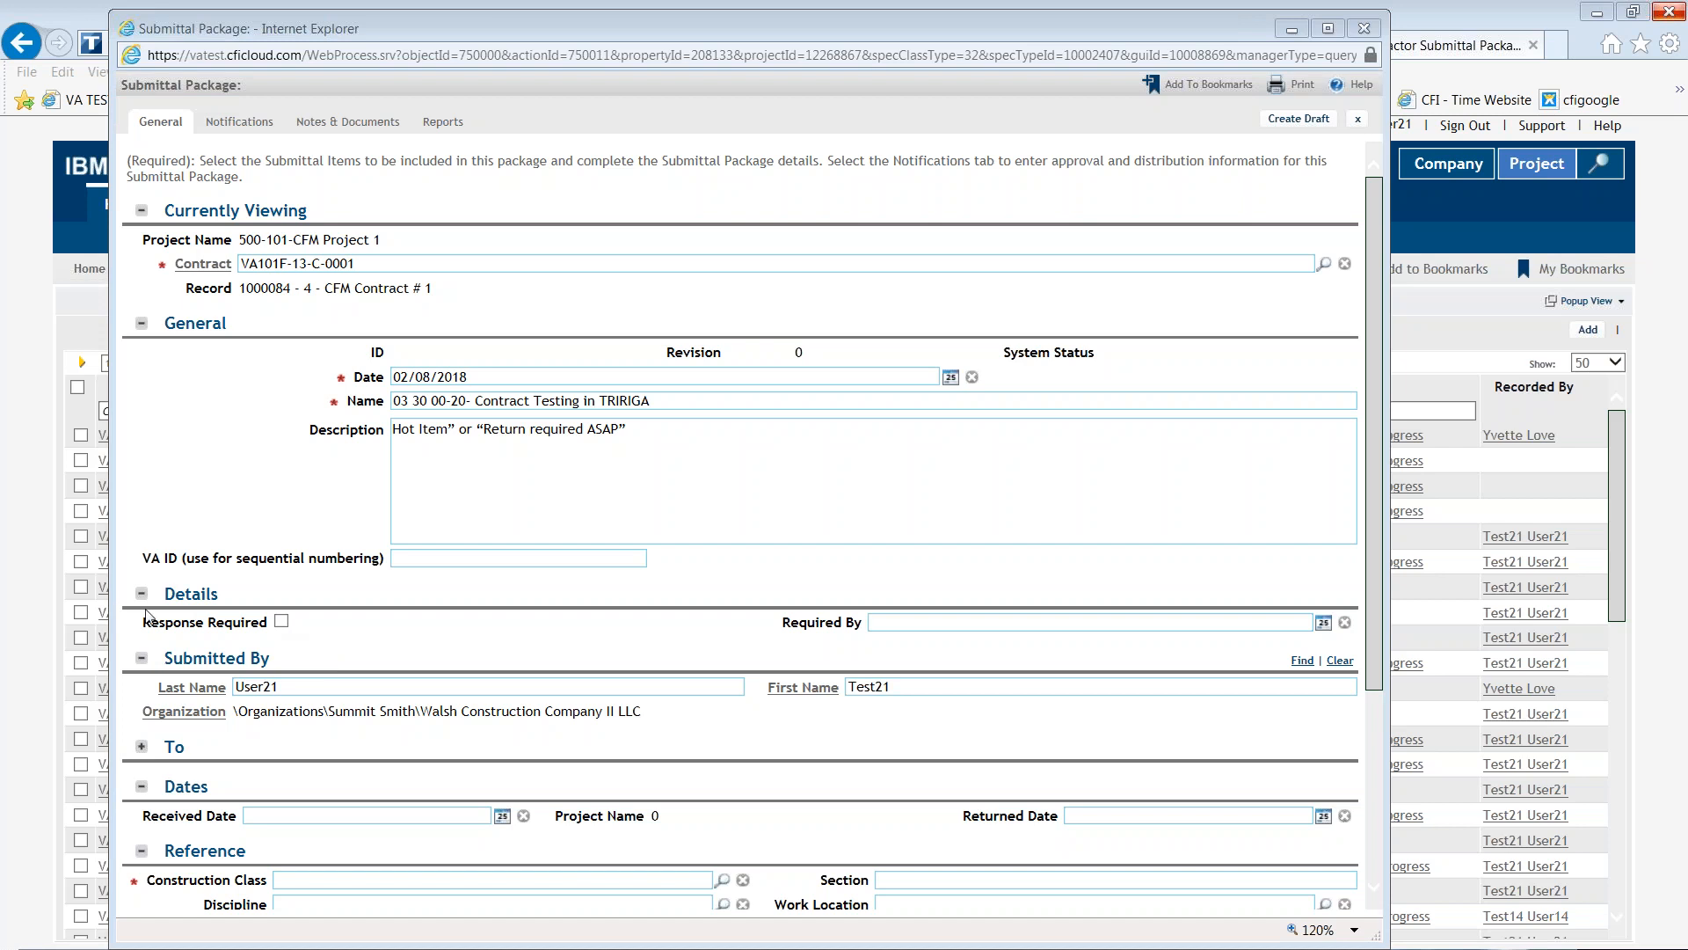
left_click(904, 624)
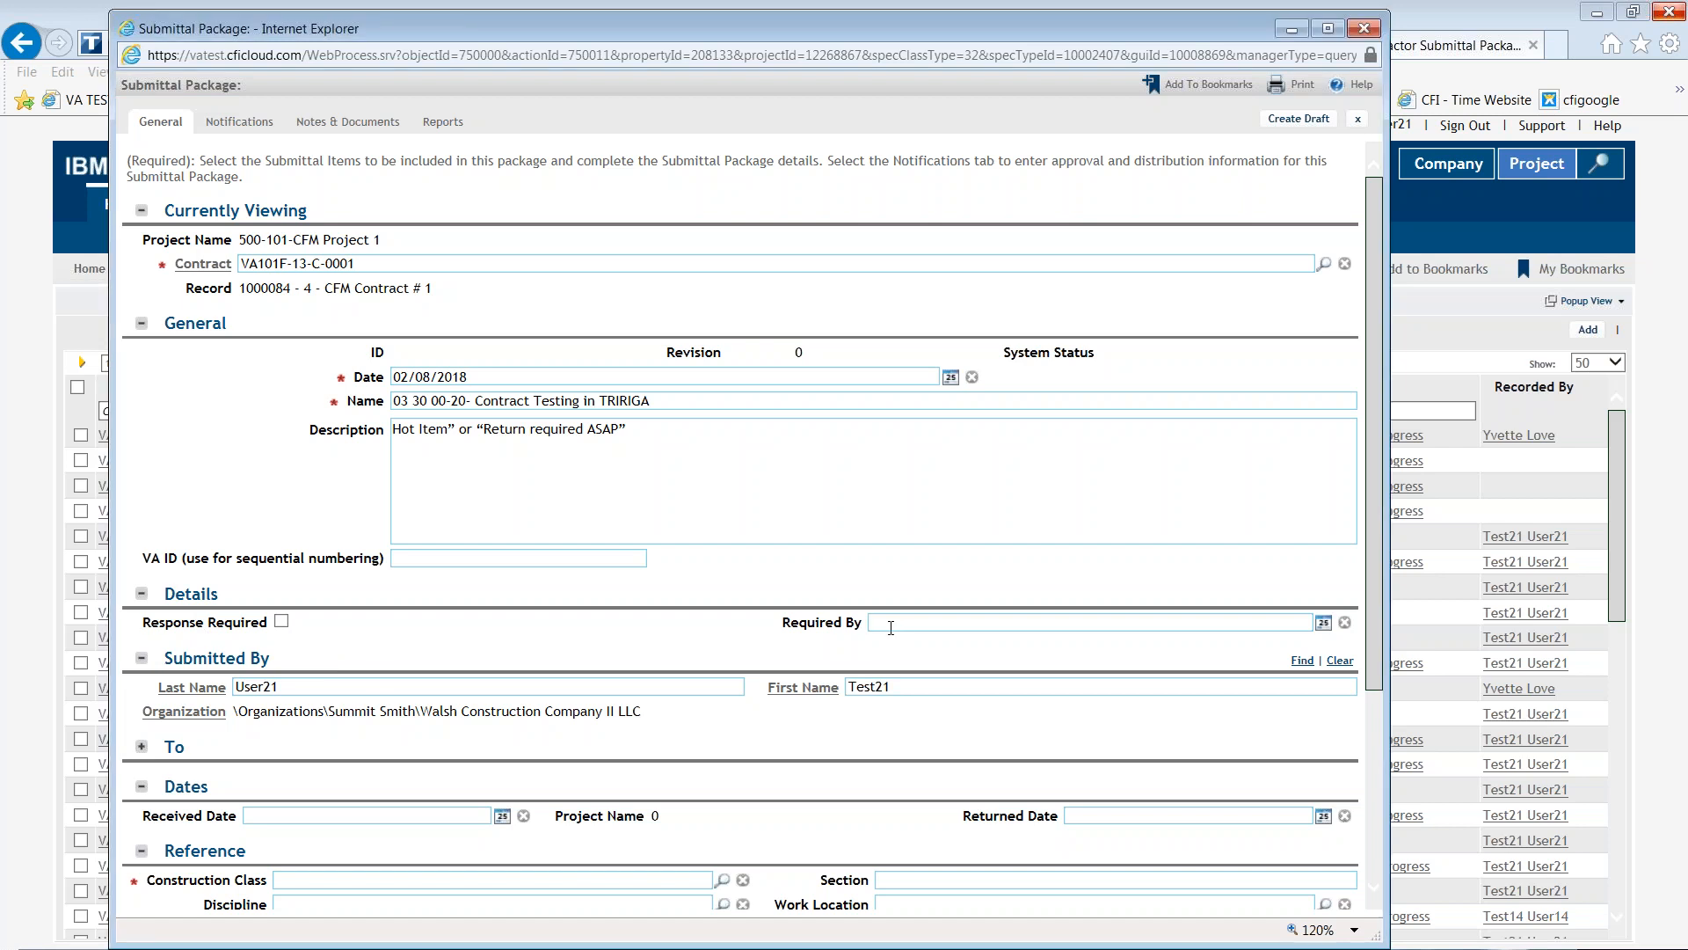
left_click(1323, 625)
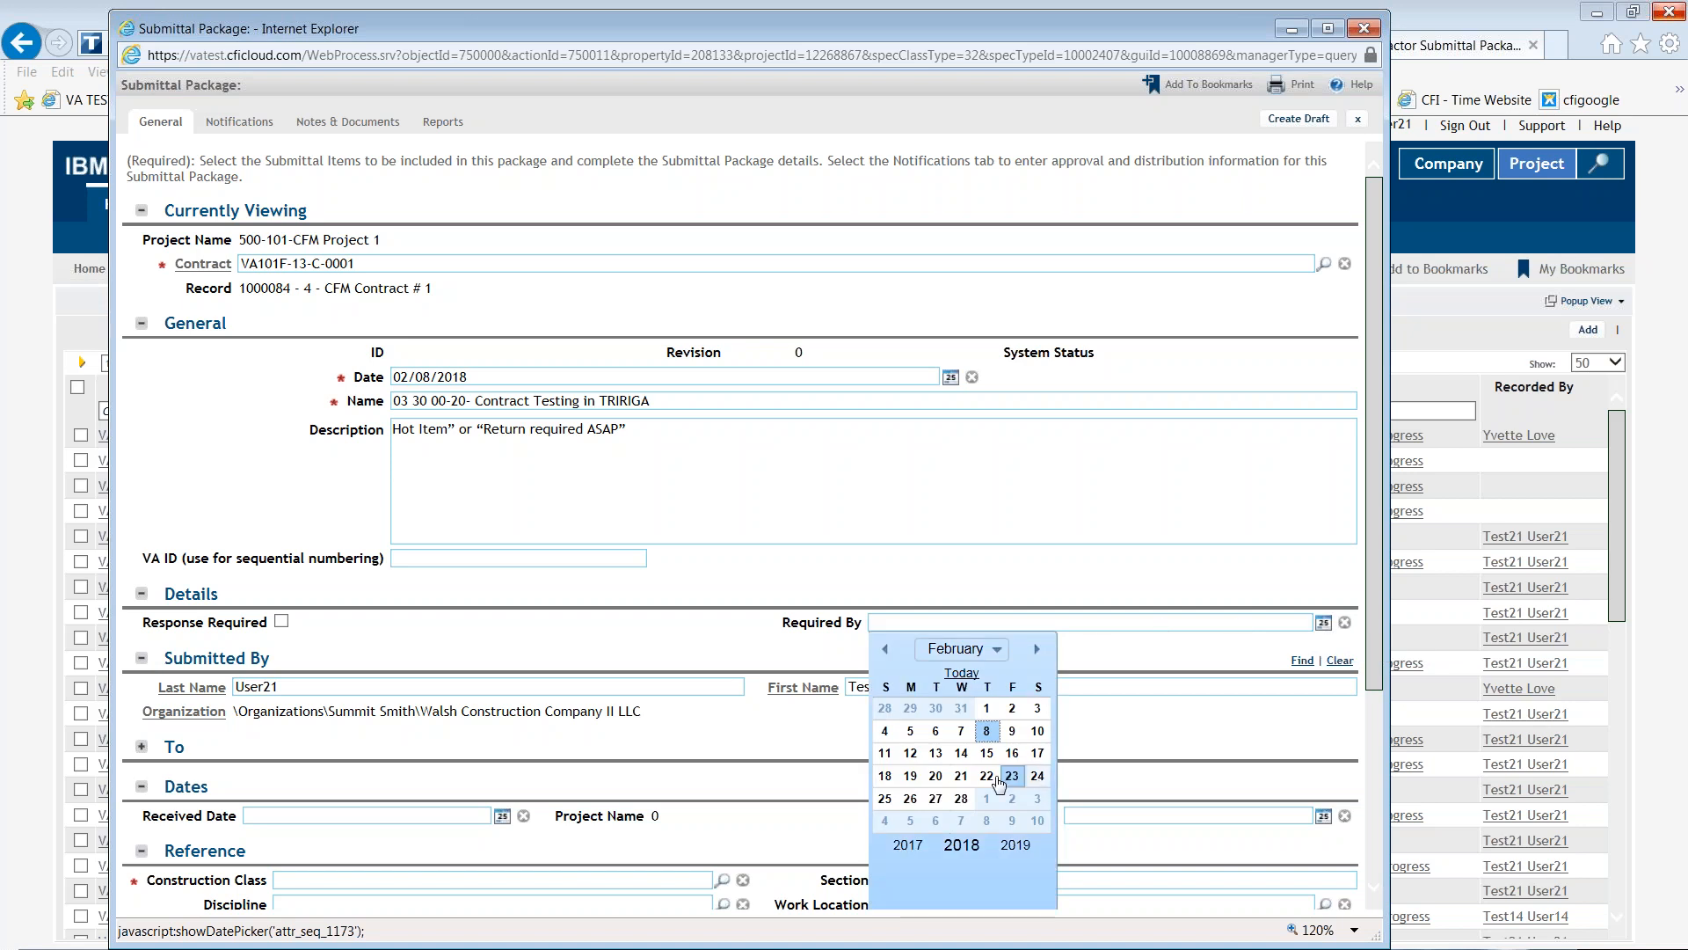
left_click(989, 802)
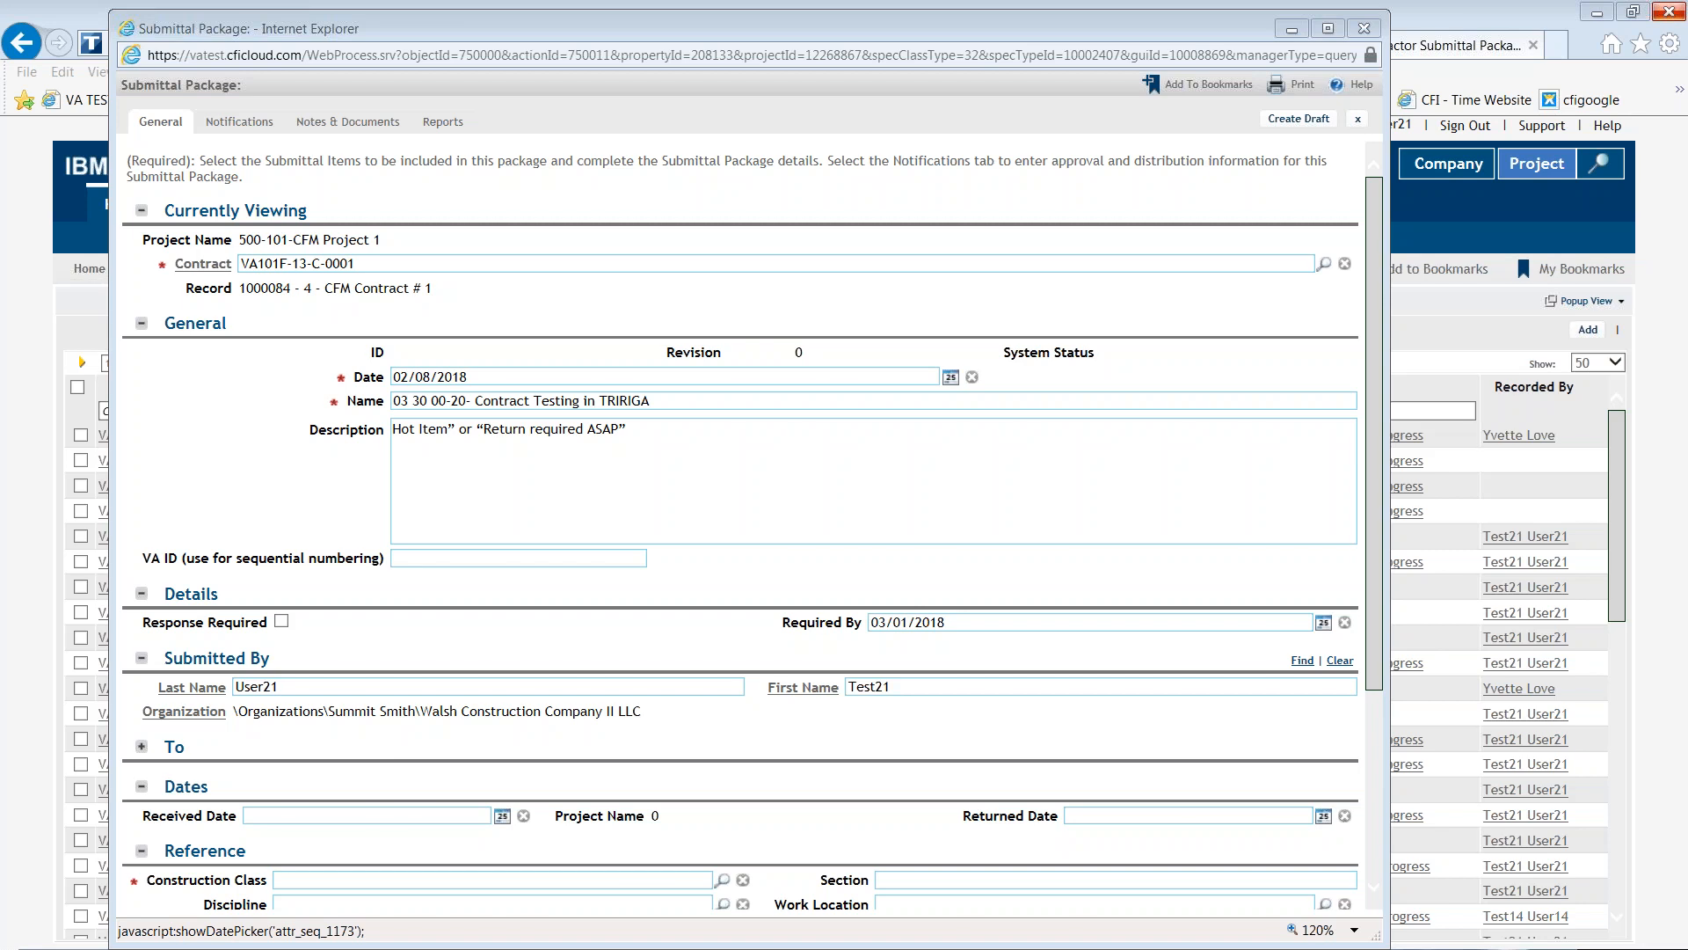
left_click(513, 590)
- Set the package's Construction Class to 03 01 00-Maintenance of Concrete, found under Division-03-Concrete
scroll(513, 591, "down", 1)
scroll(509, 652, "down", 2)
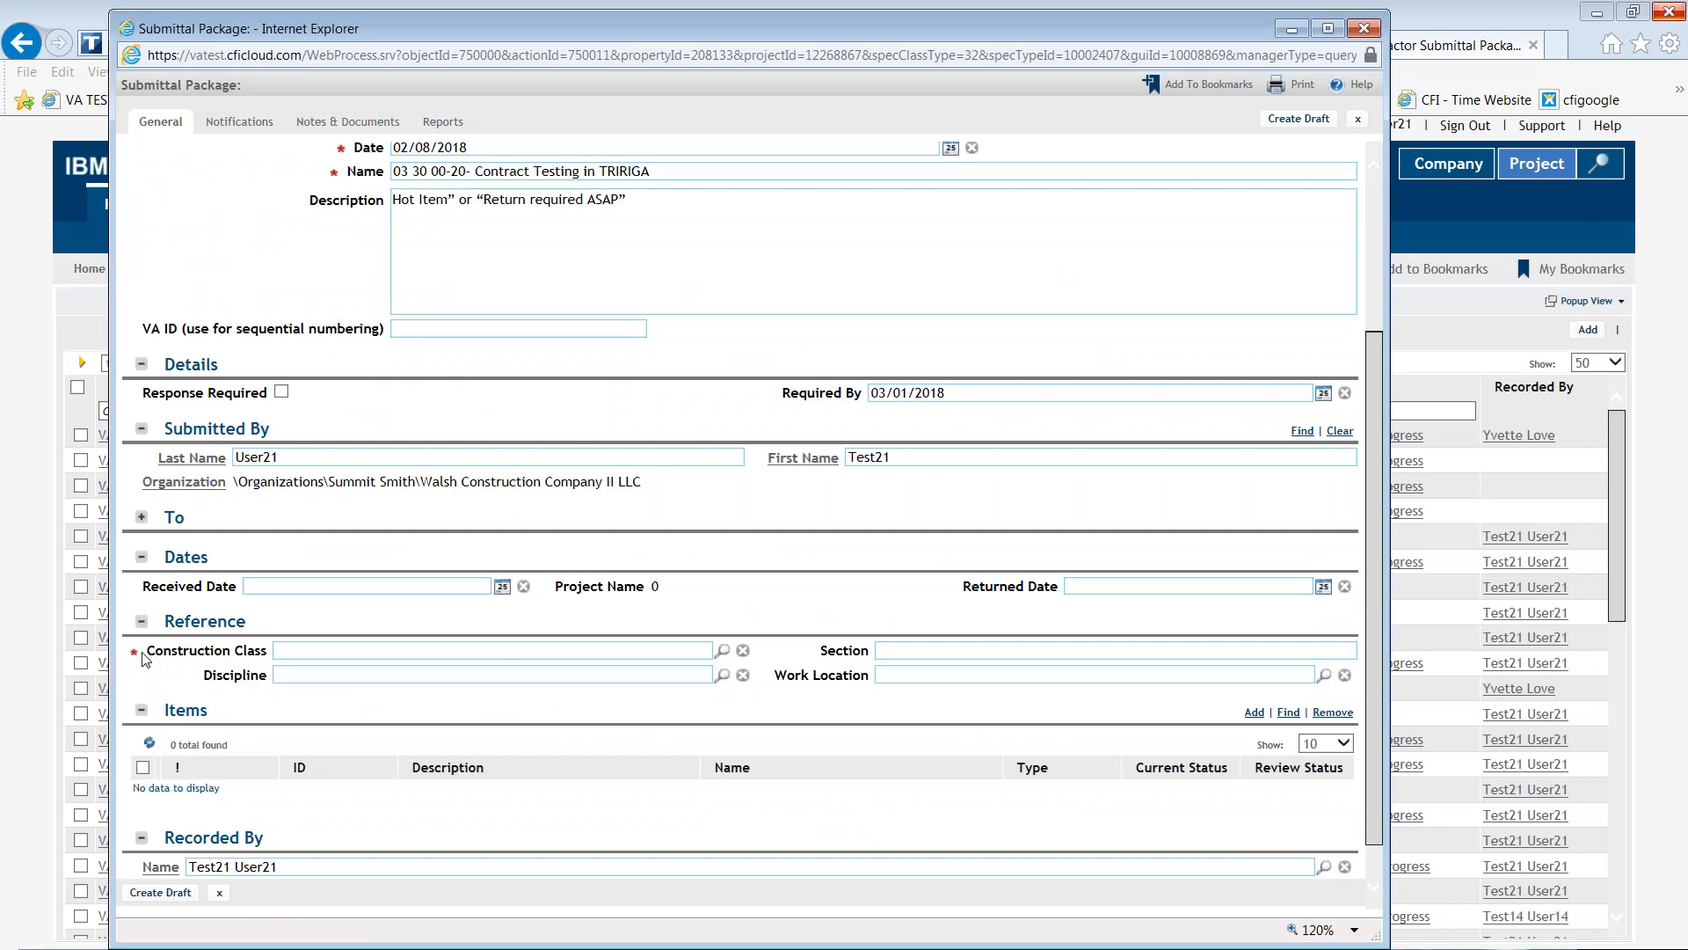
left_click(657, 653)
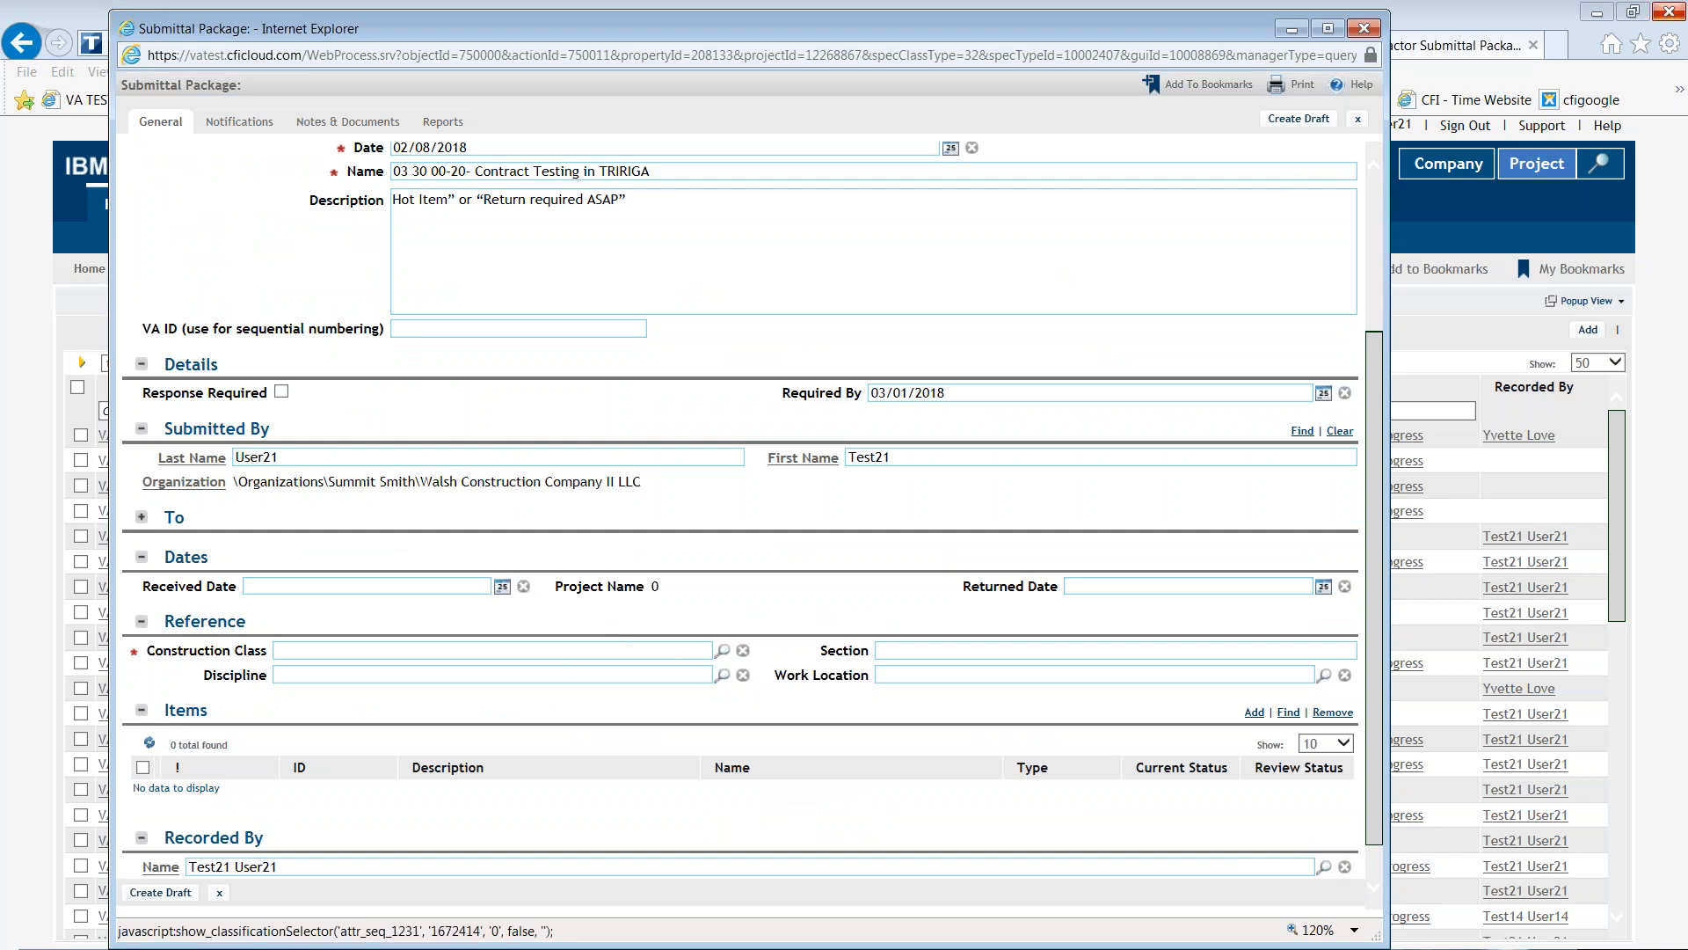
left_click(722, 652)
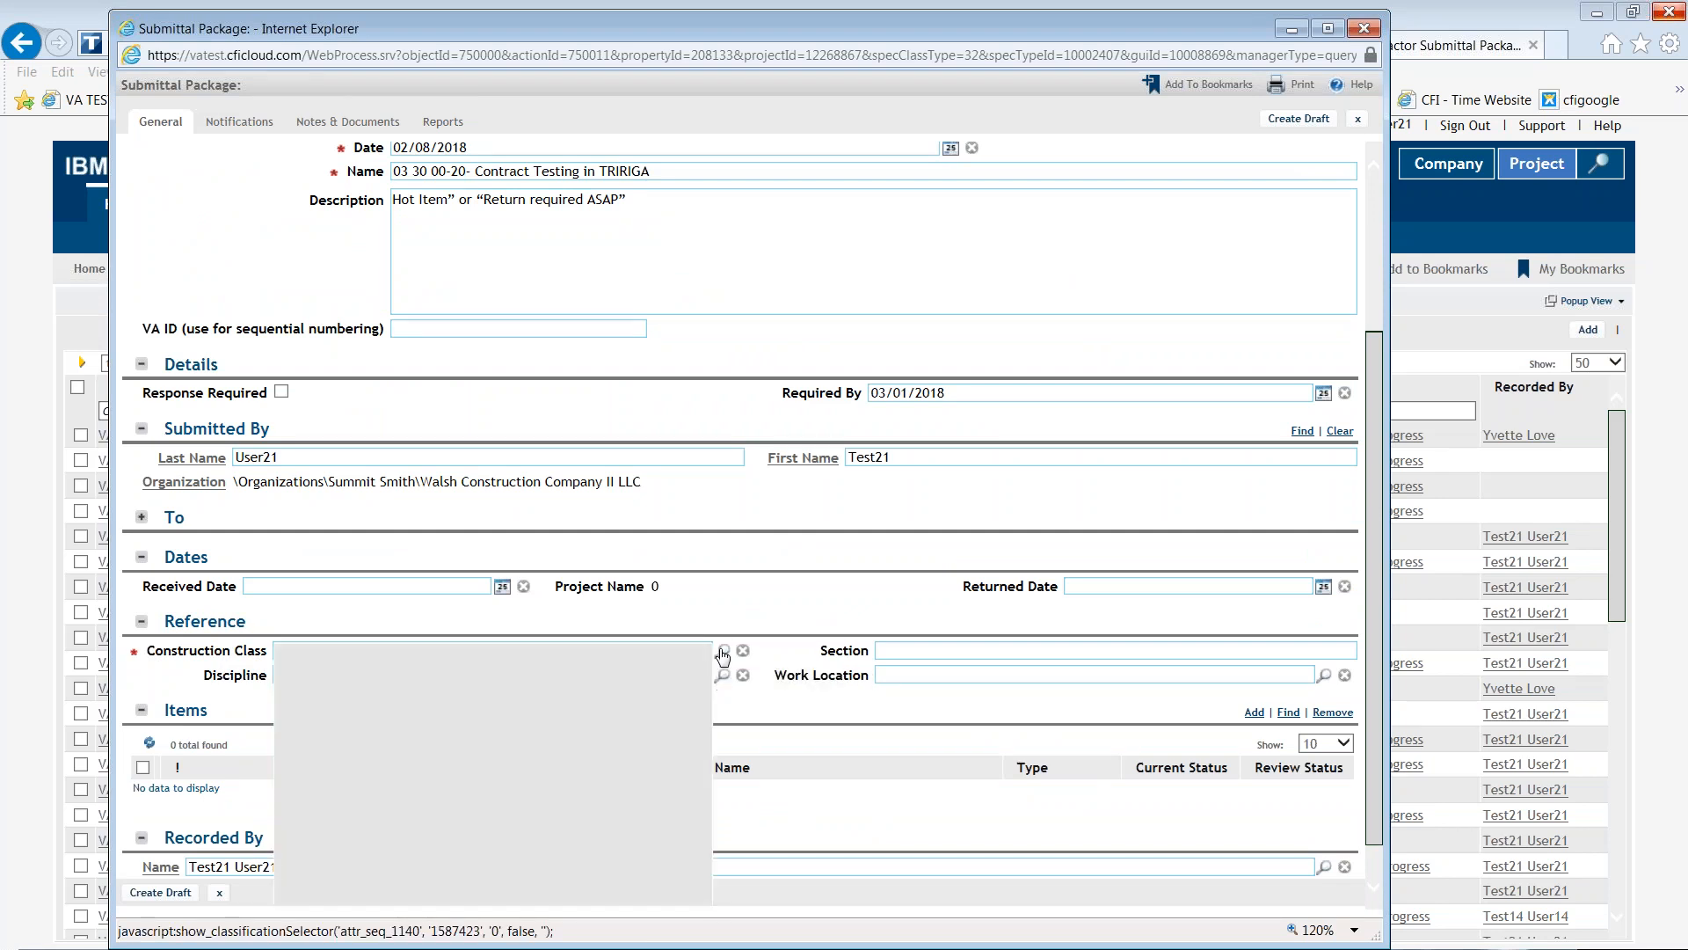
scroll(723, 656, "down", 1)
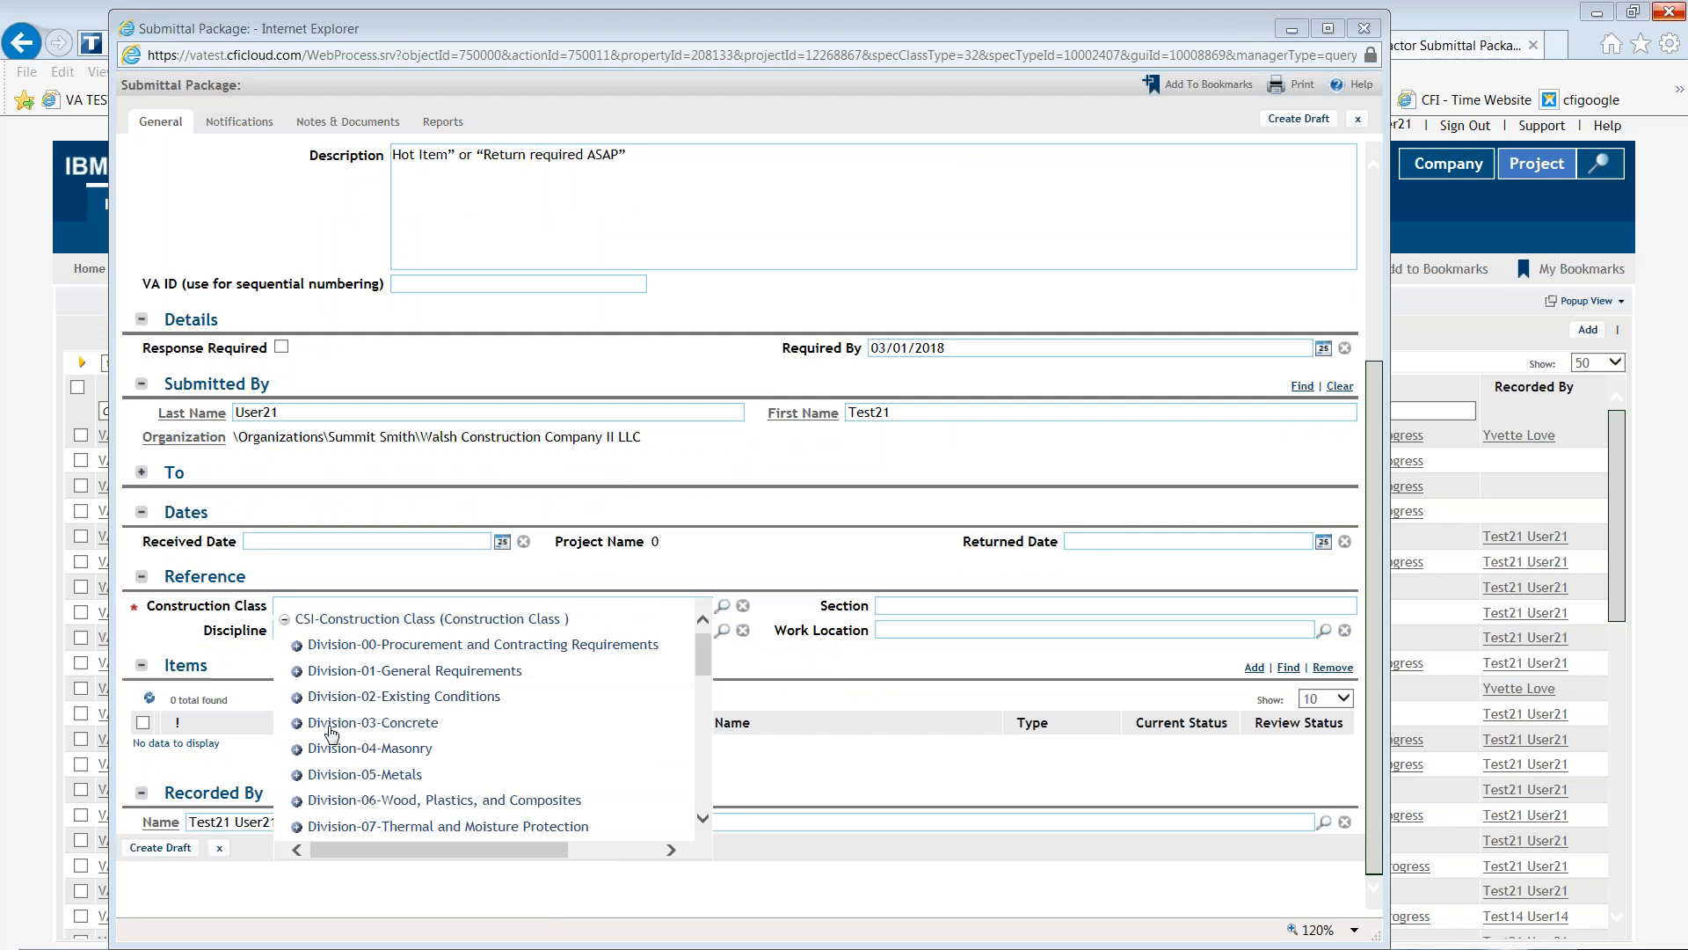
left_click(298, 723)
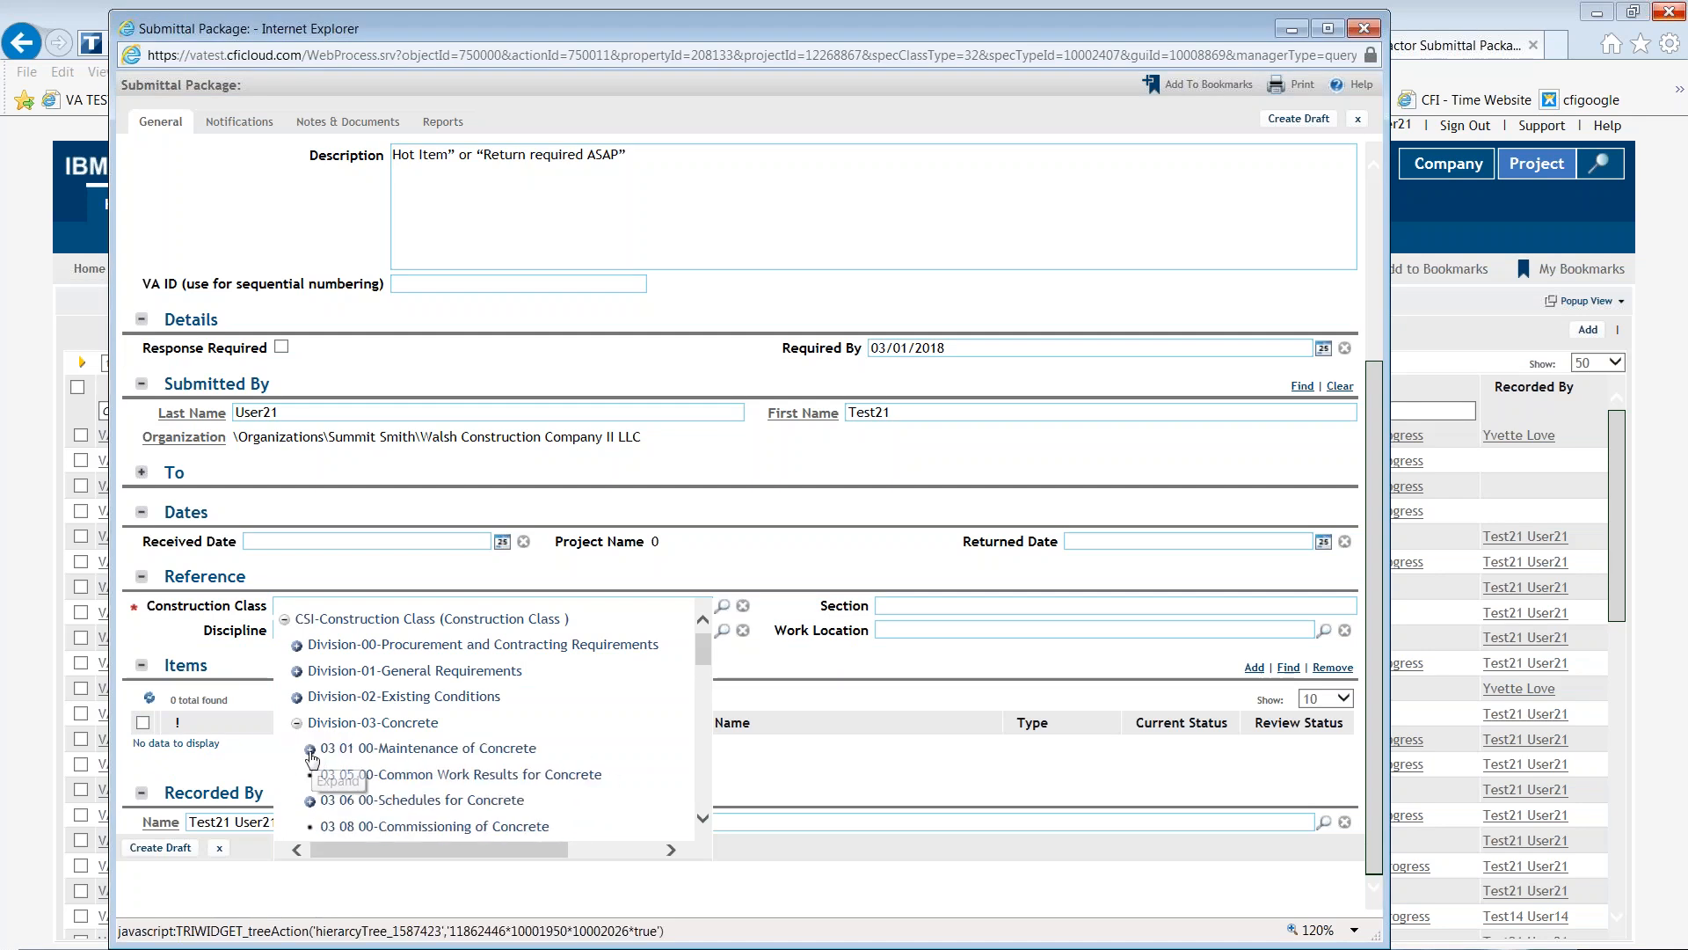
left_click(354, 748)
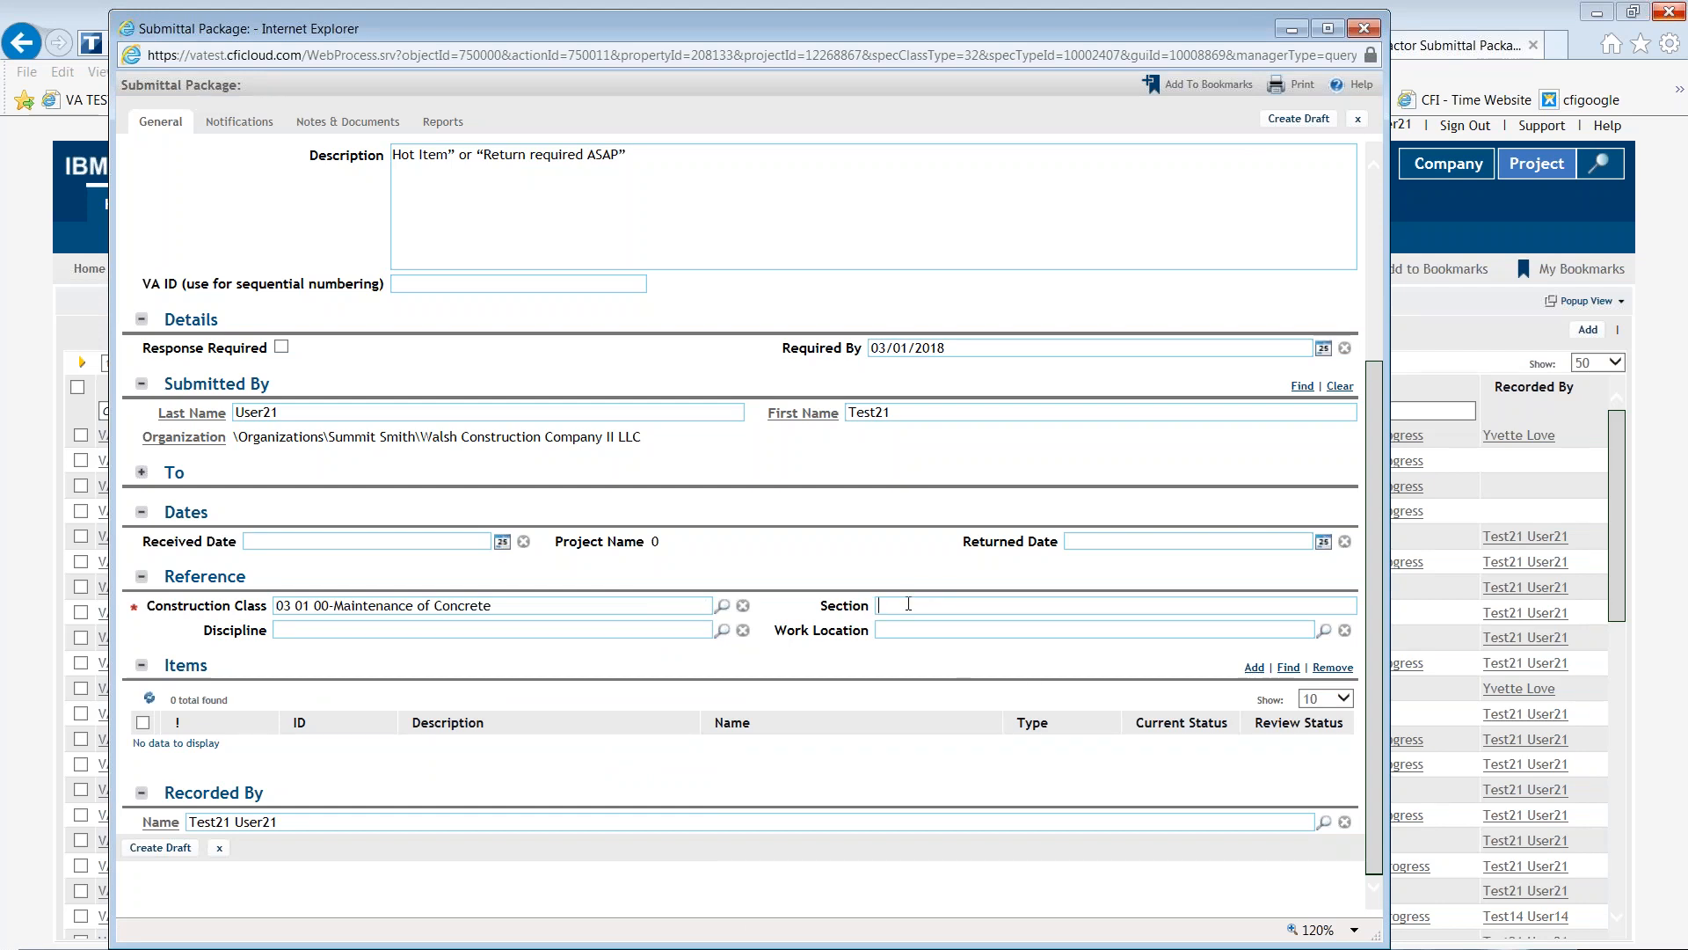
- Enter "Paragraph 1.1" as the reference section and set the discipline to Structural
type("Paragraph 1.1")
left_click(346, 631)
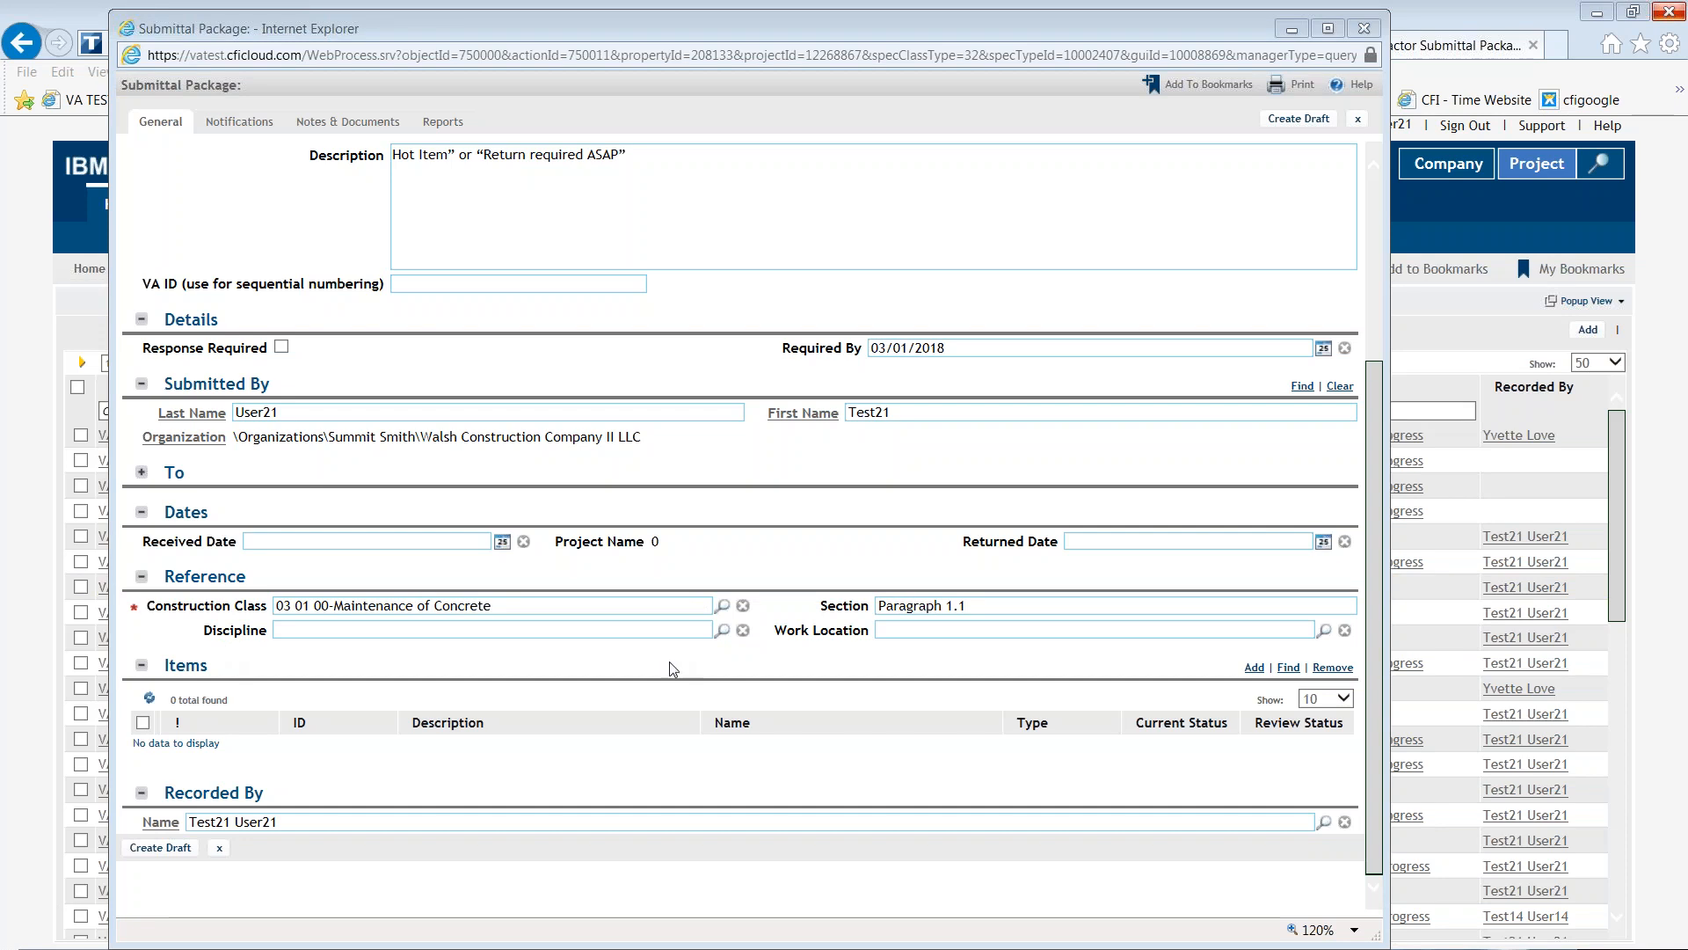
left_click(723, 632)
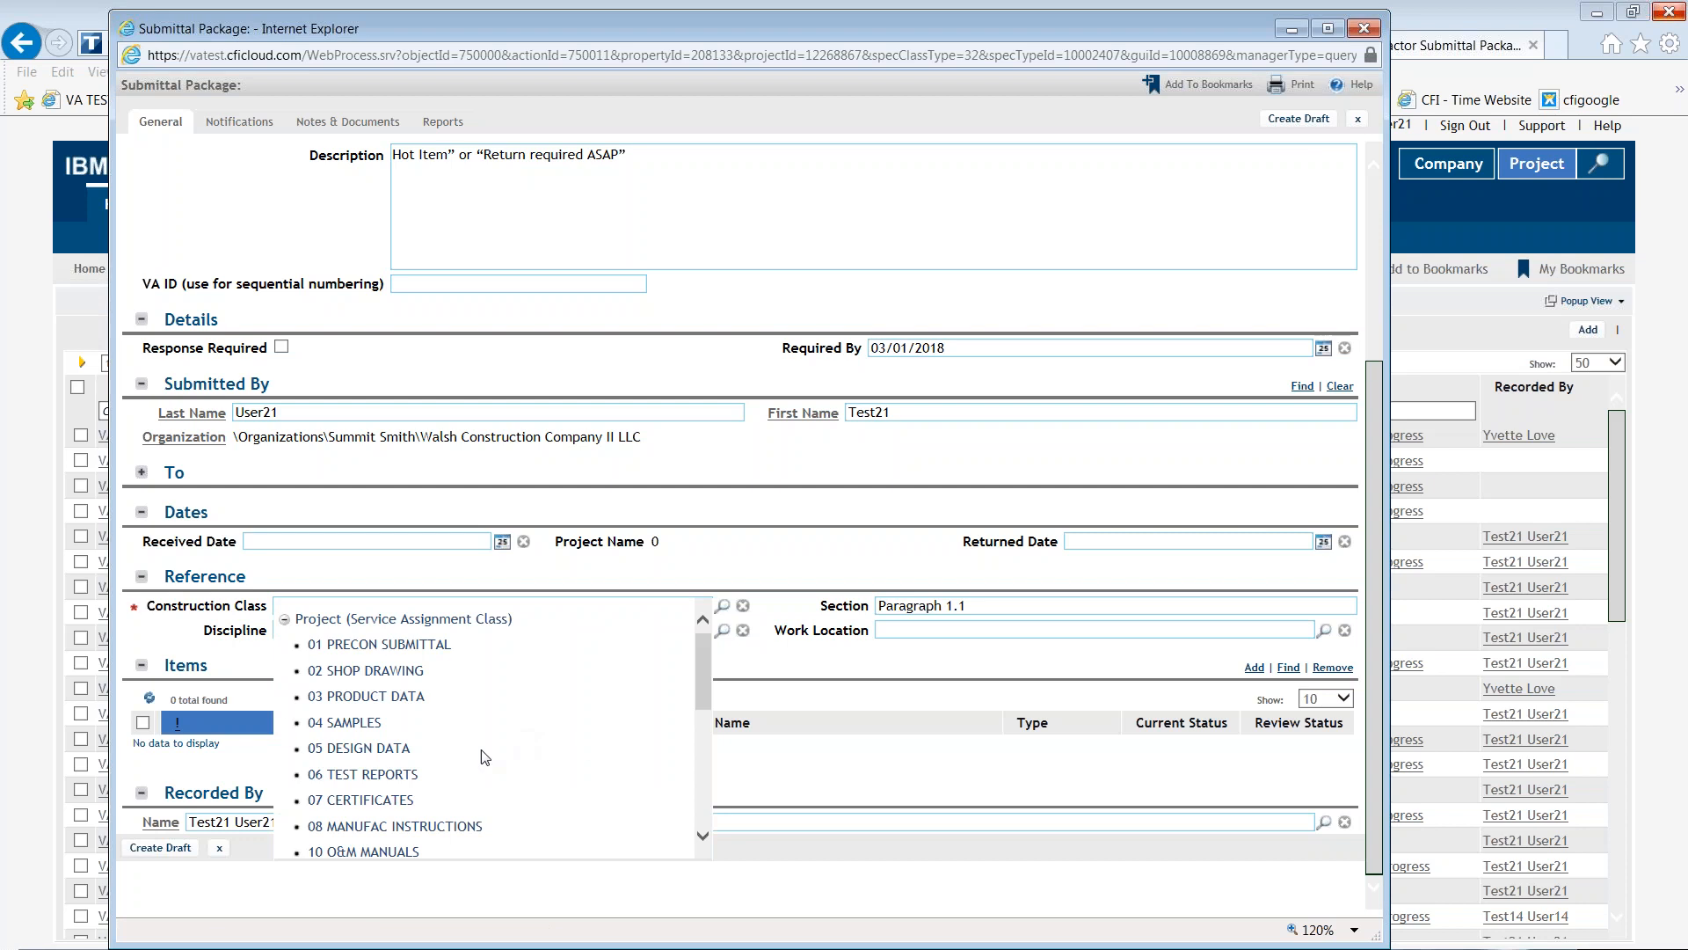
scroll(563, 743, "down", 3)
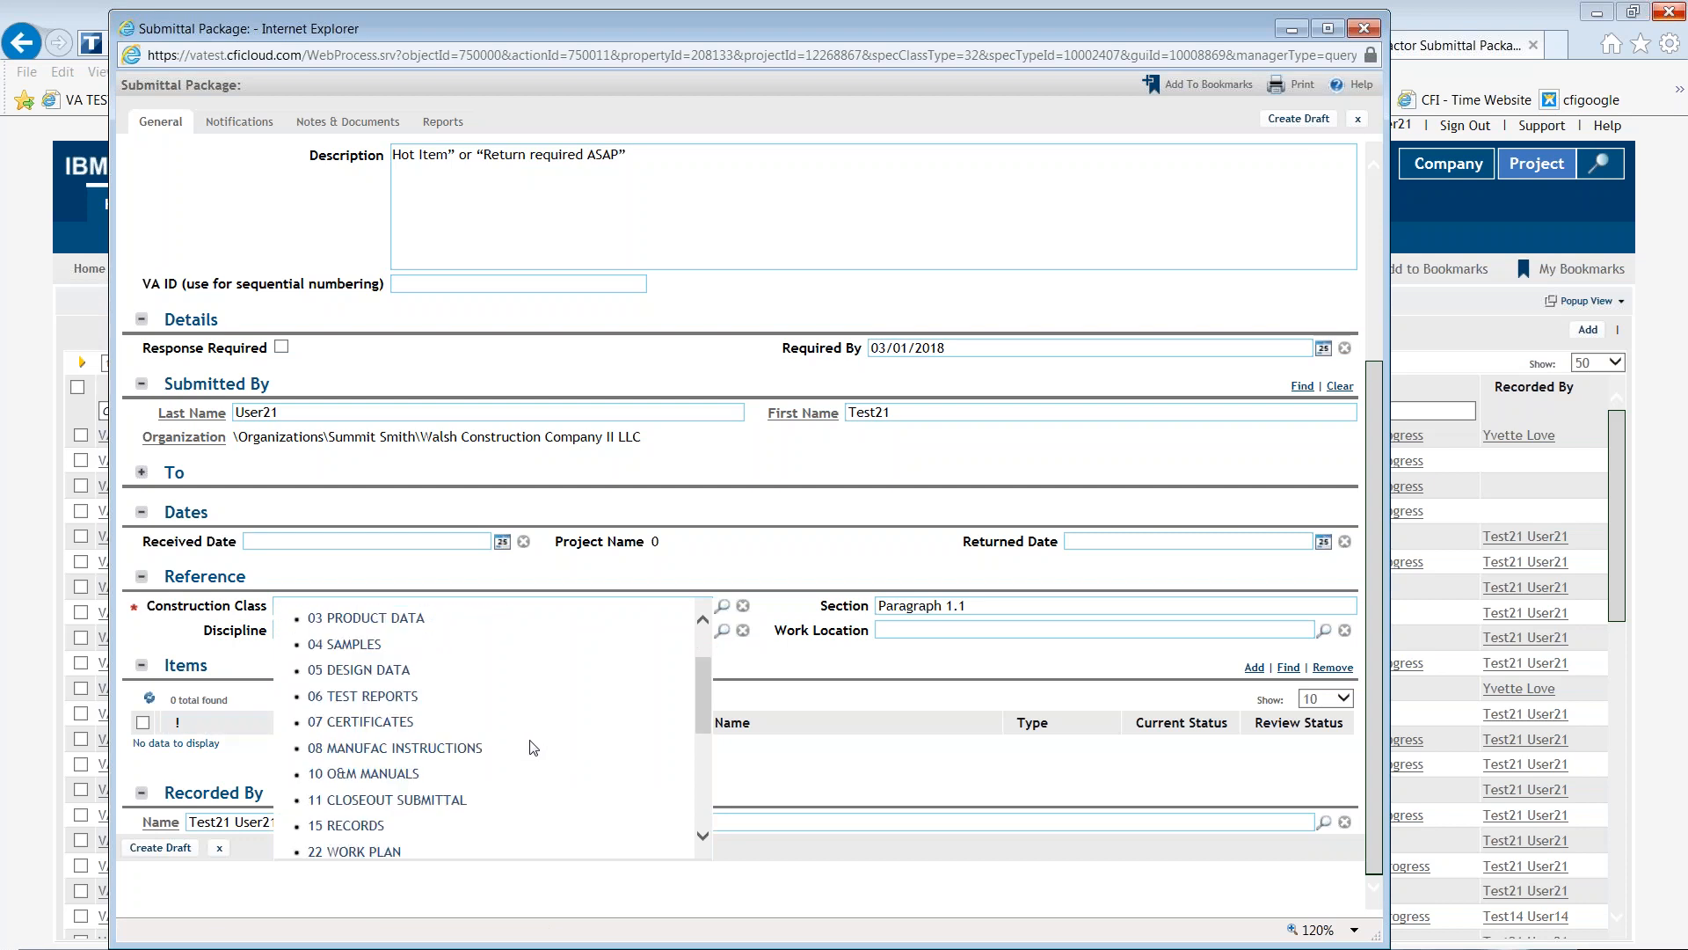
scroll(531, 748, "down", 2)
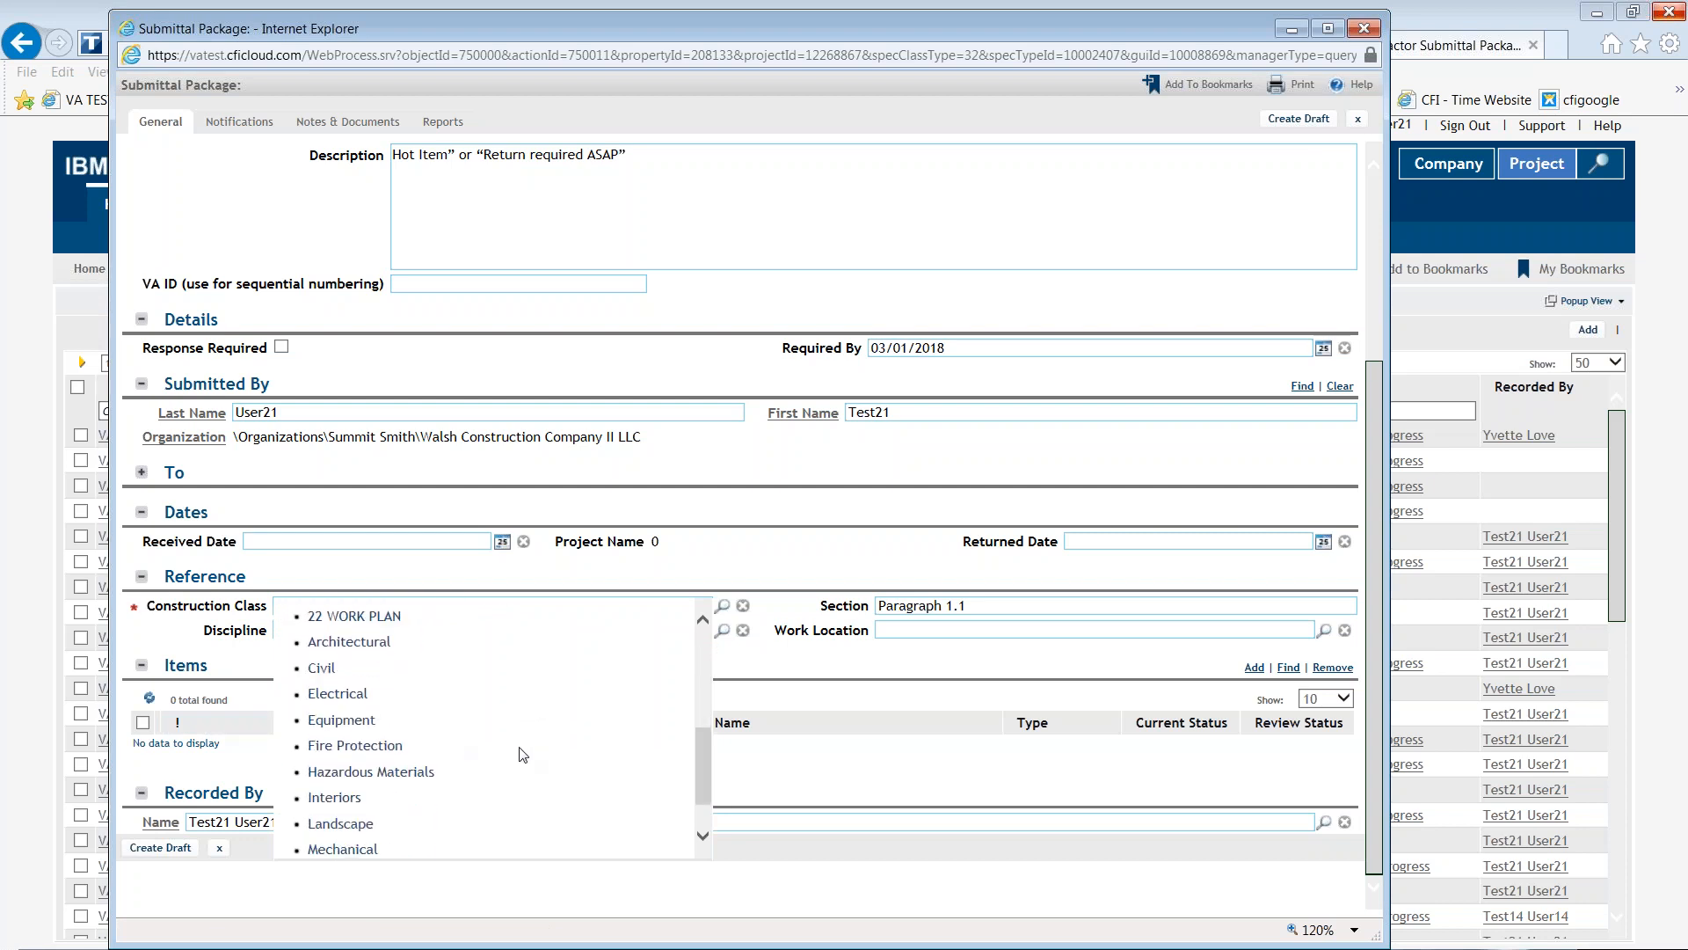
scroll(532, 773, "down", 2)
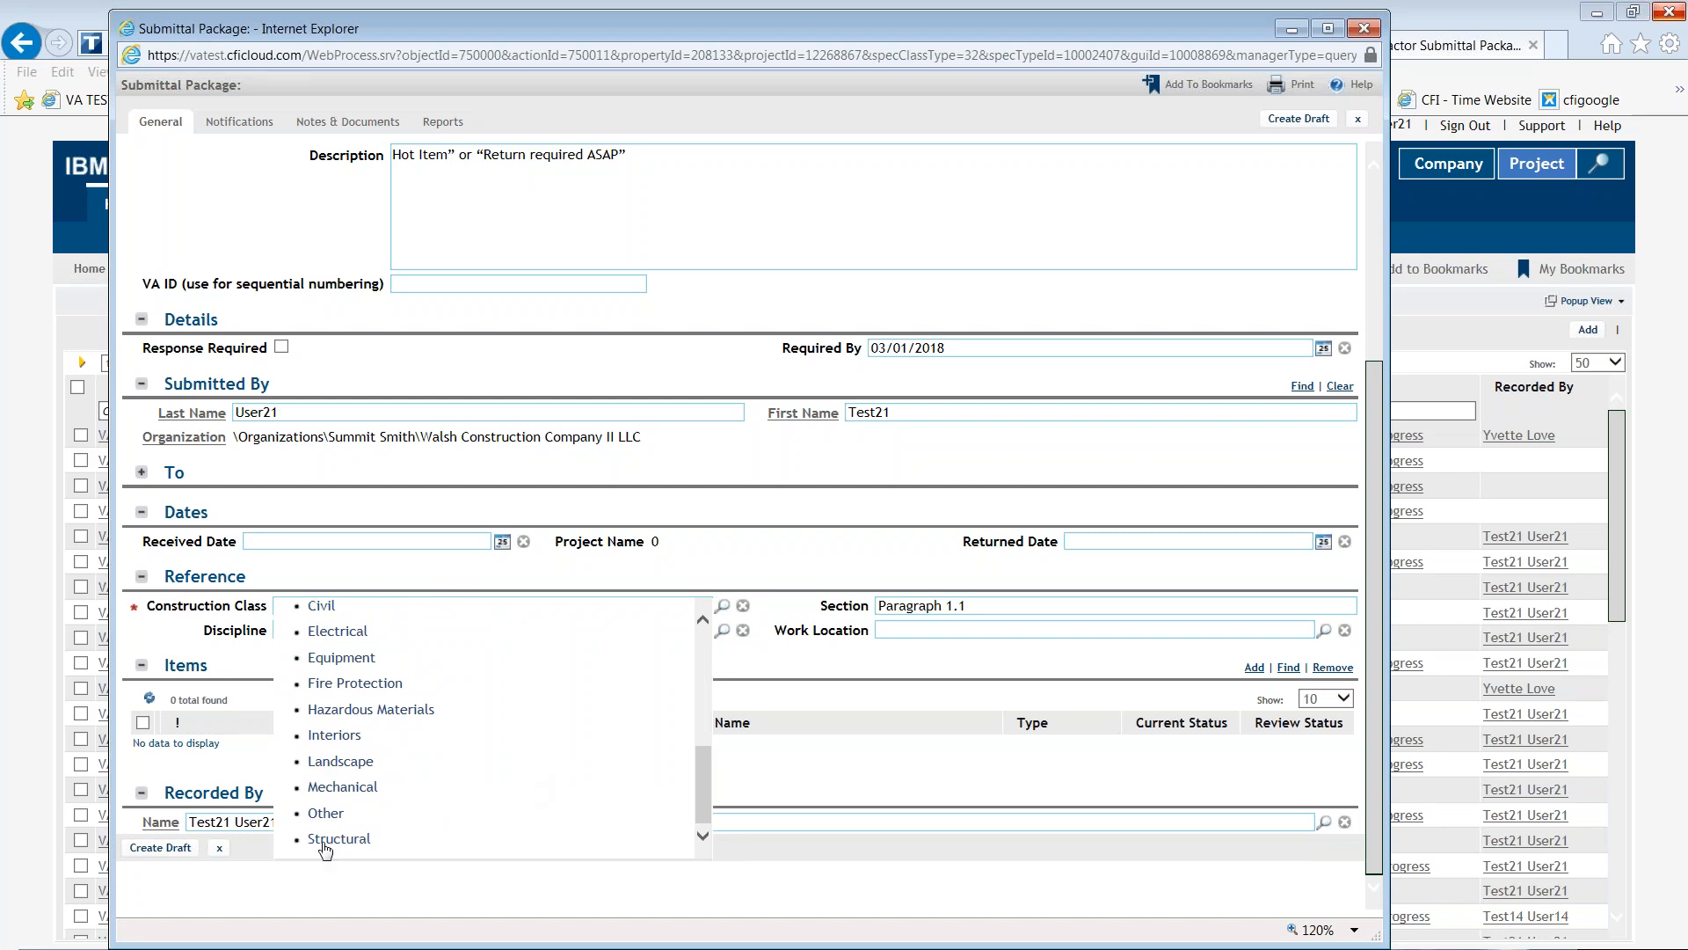
left_click(338, 839)
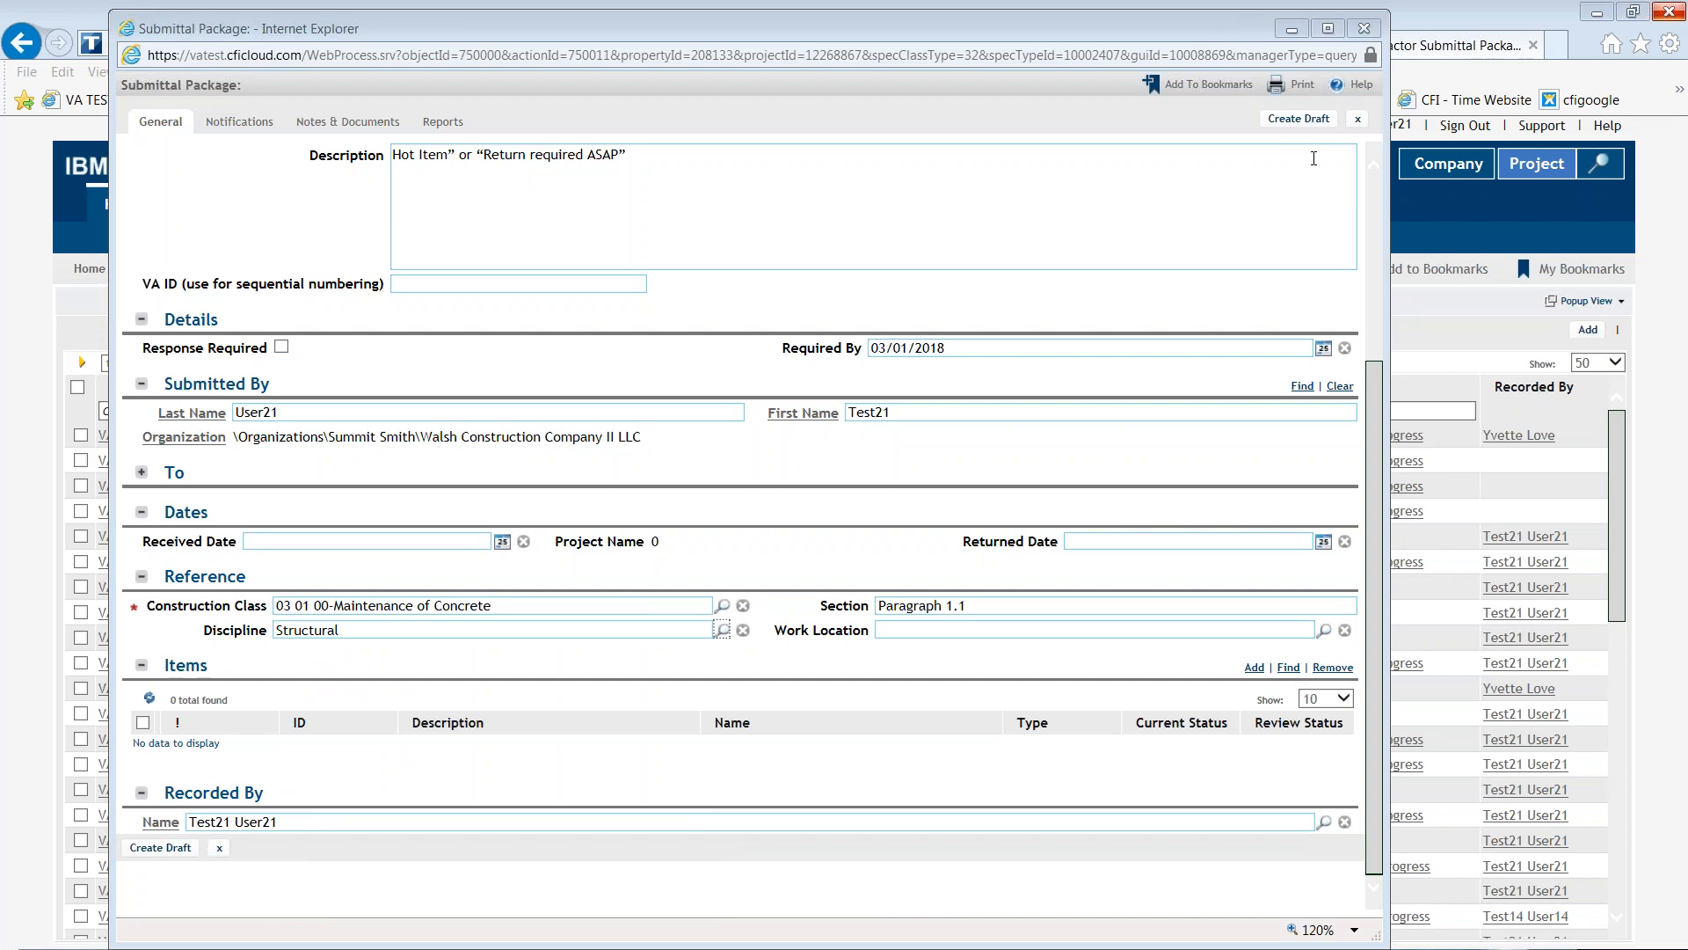
- Create the submittal package as a draft and check its system status
left_click(1299, 119)
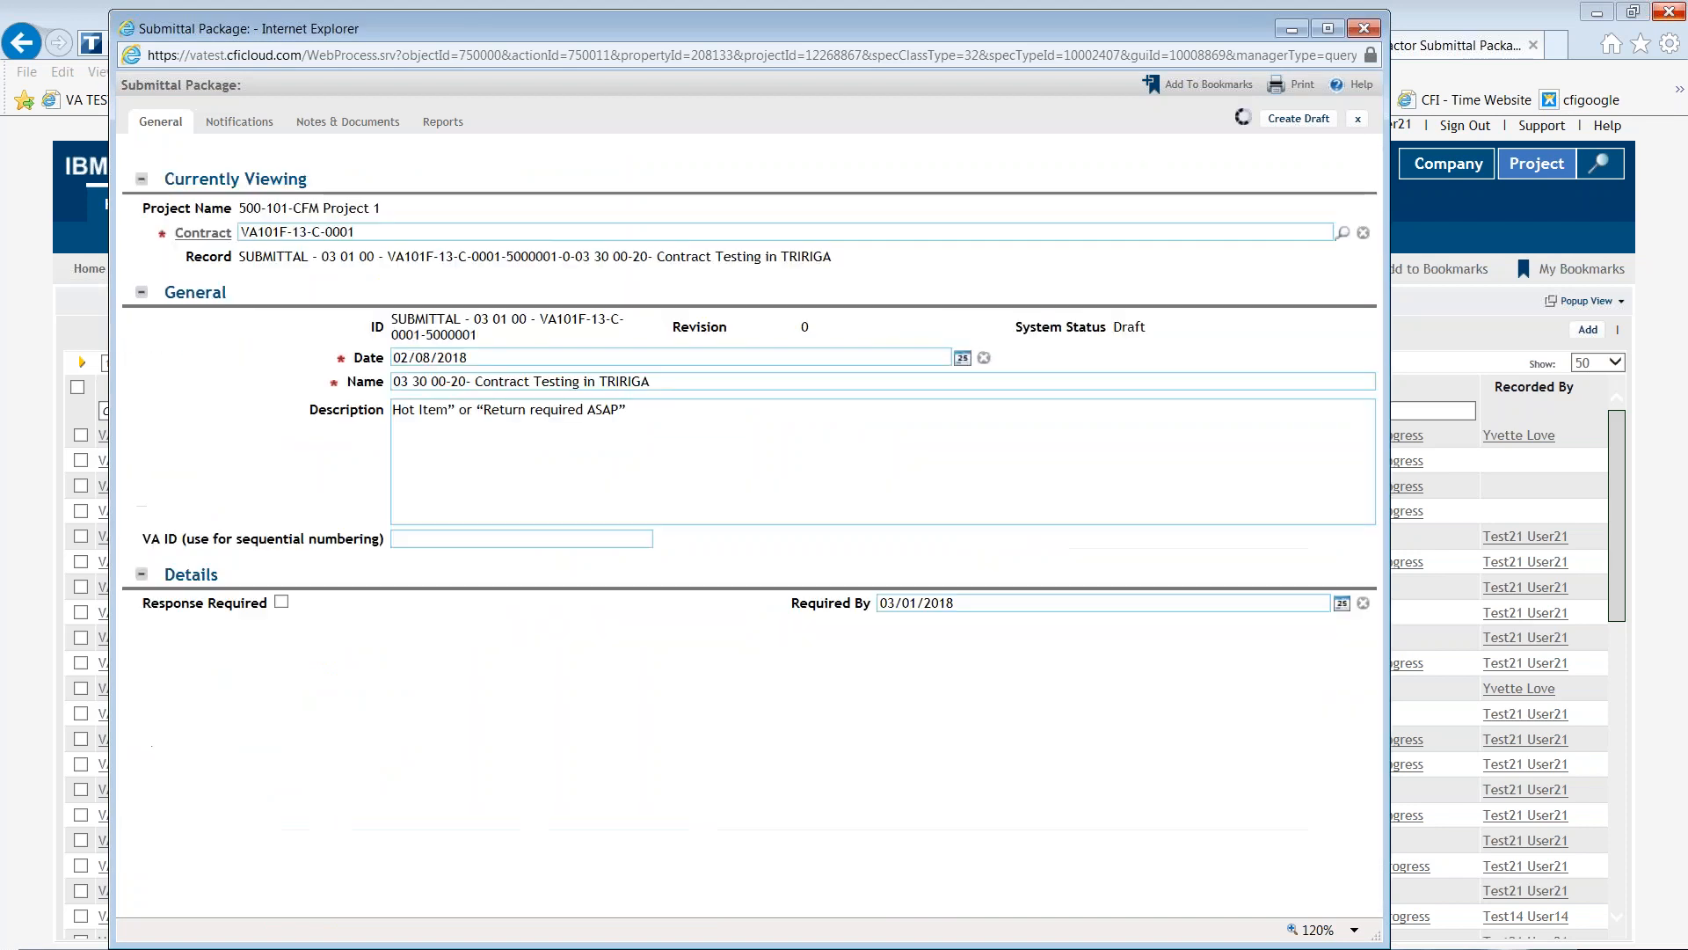
left_click_drag(1137, 336, 988, 334)
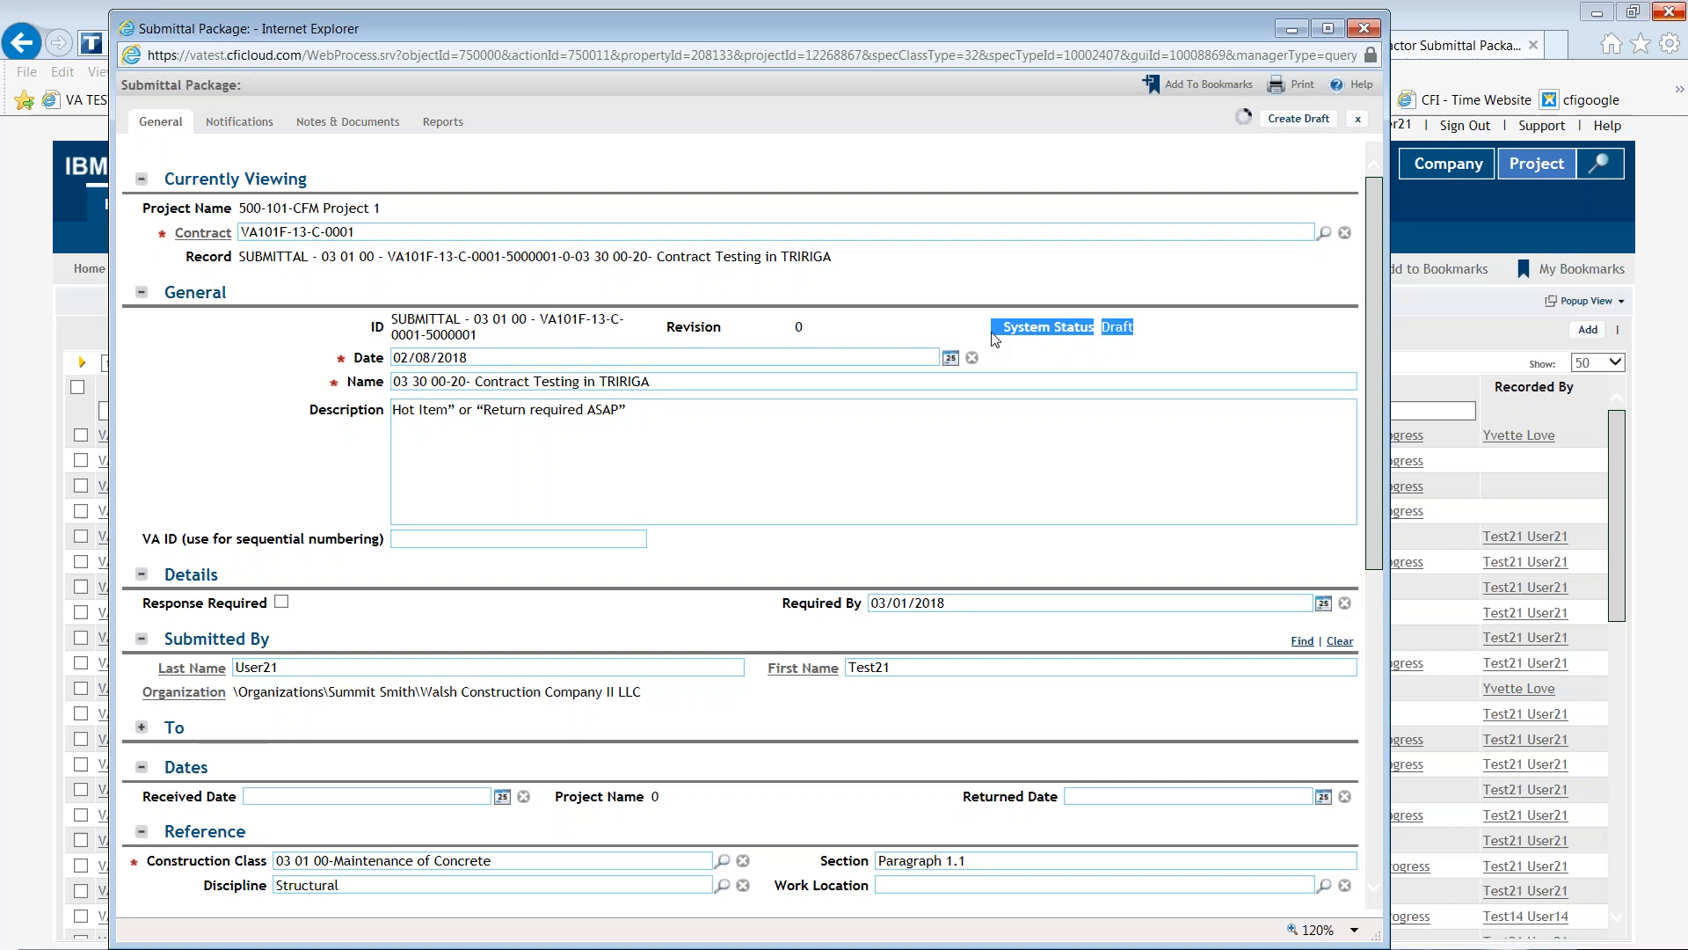
scroll(989, 433, "down", 2)
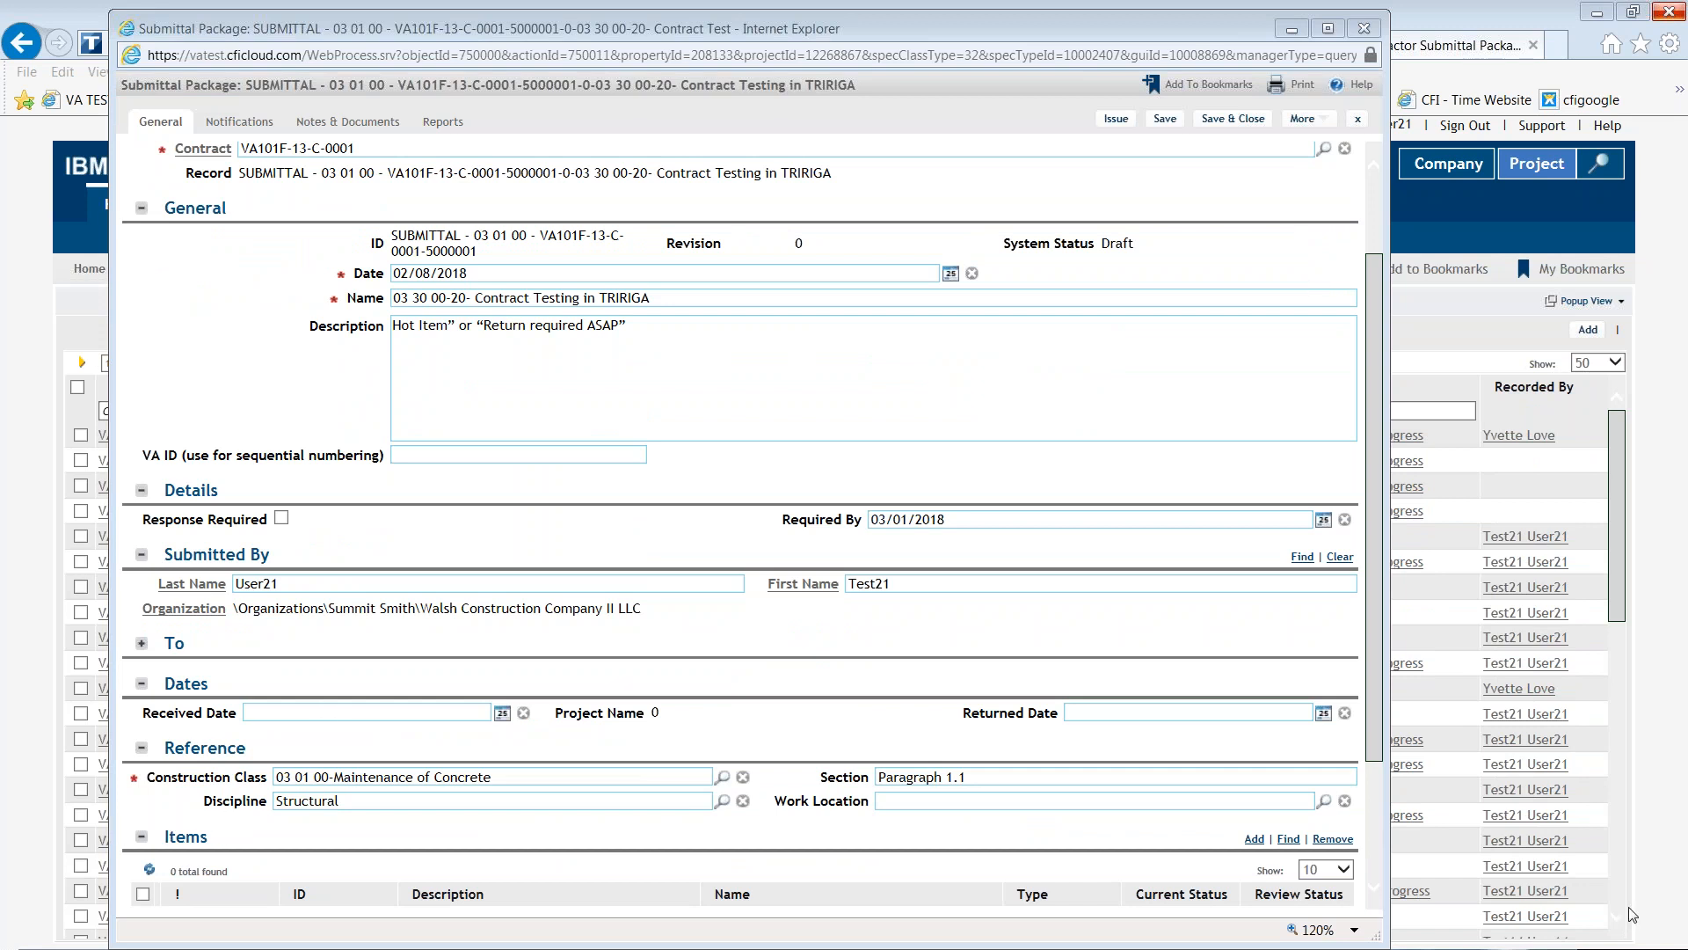
left_click(1376, 748)
scroll(1376, 748, "down", 2)
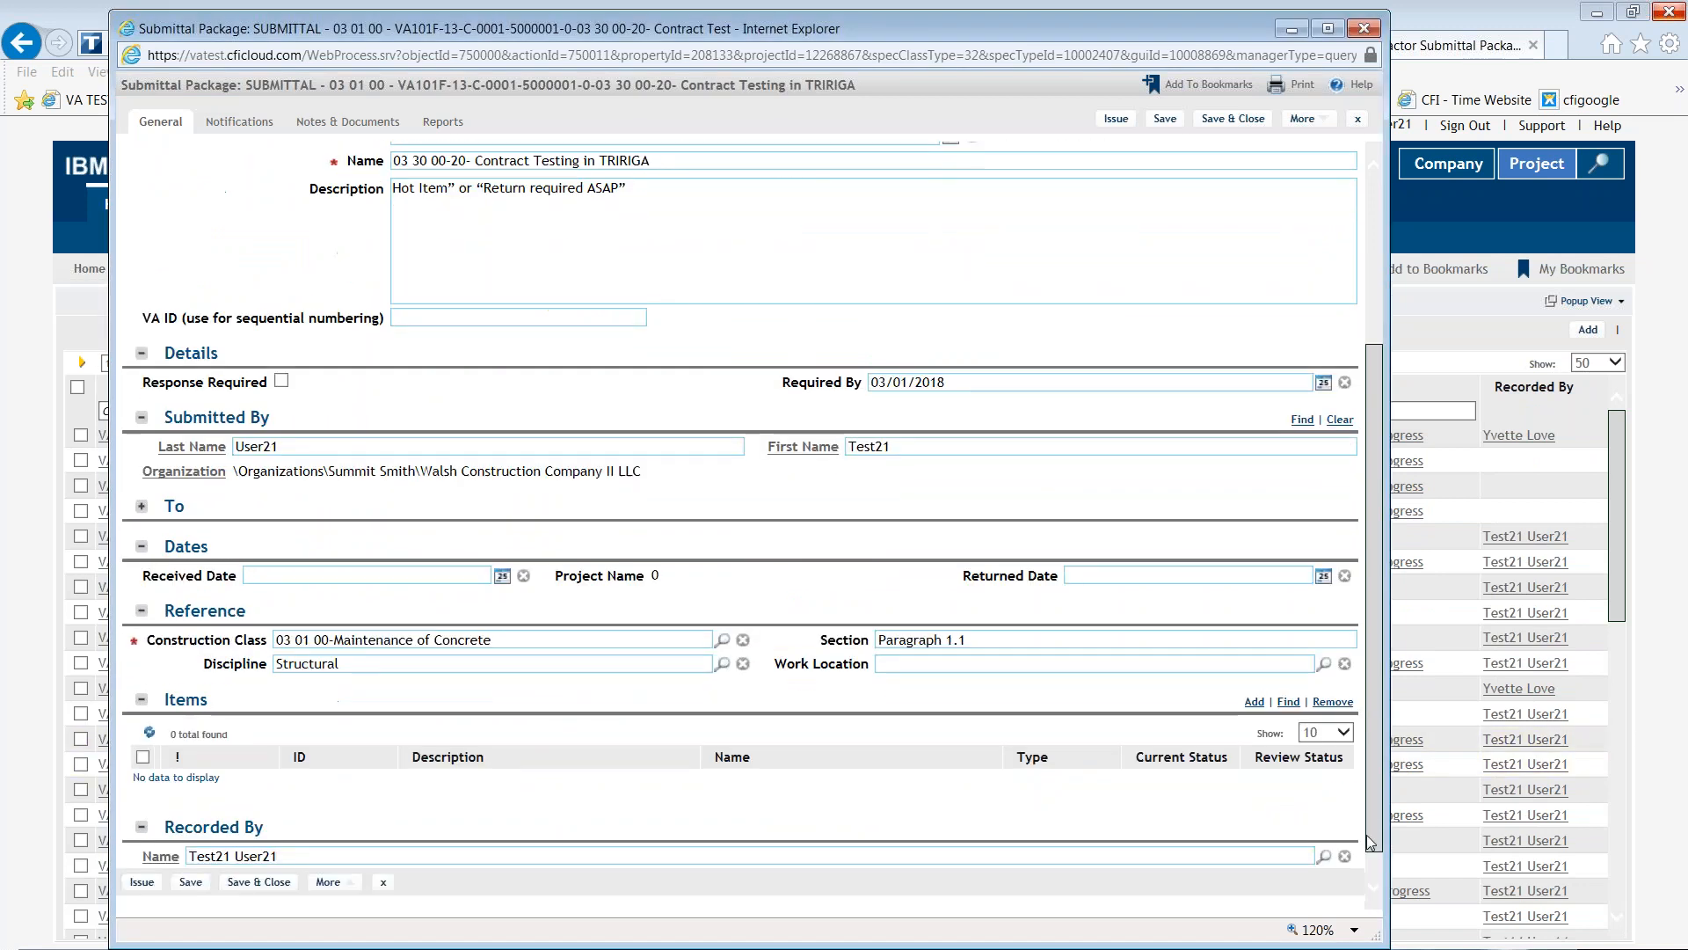
left_click(1254, 669)
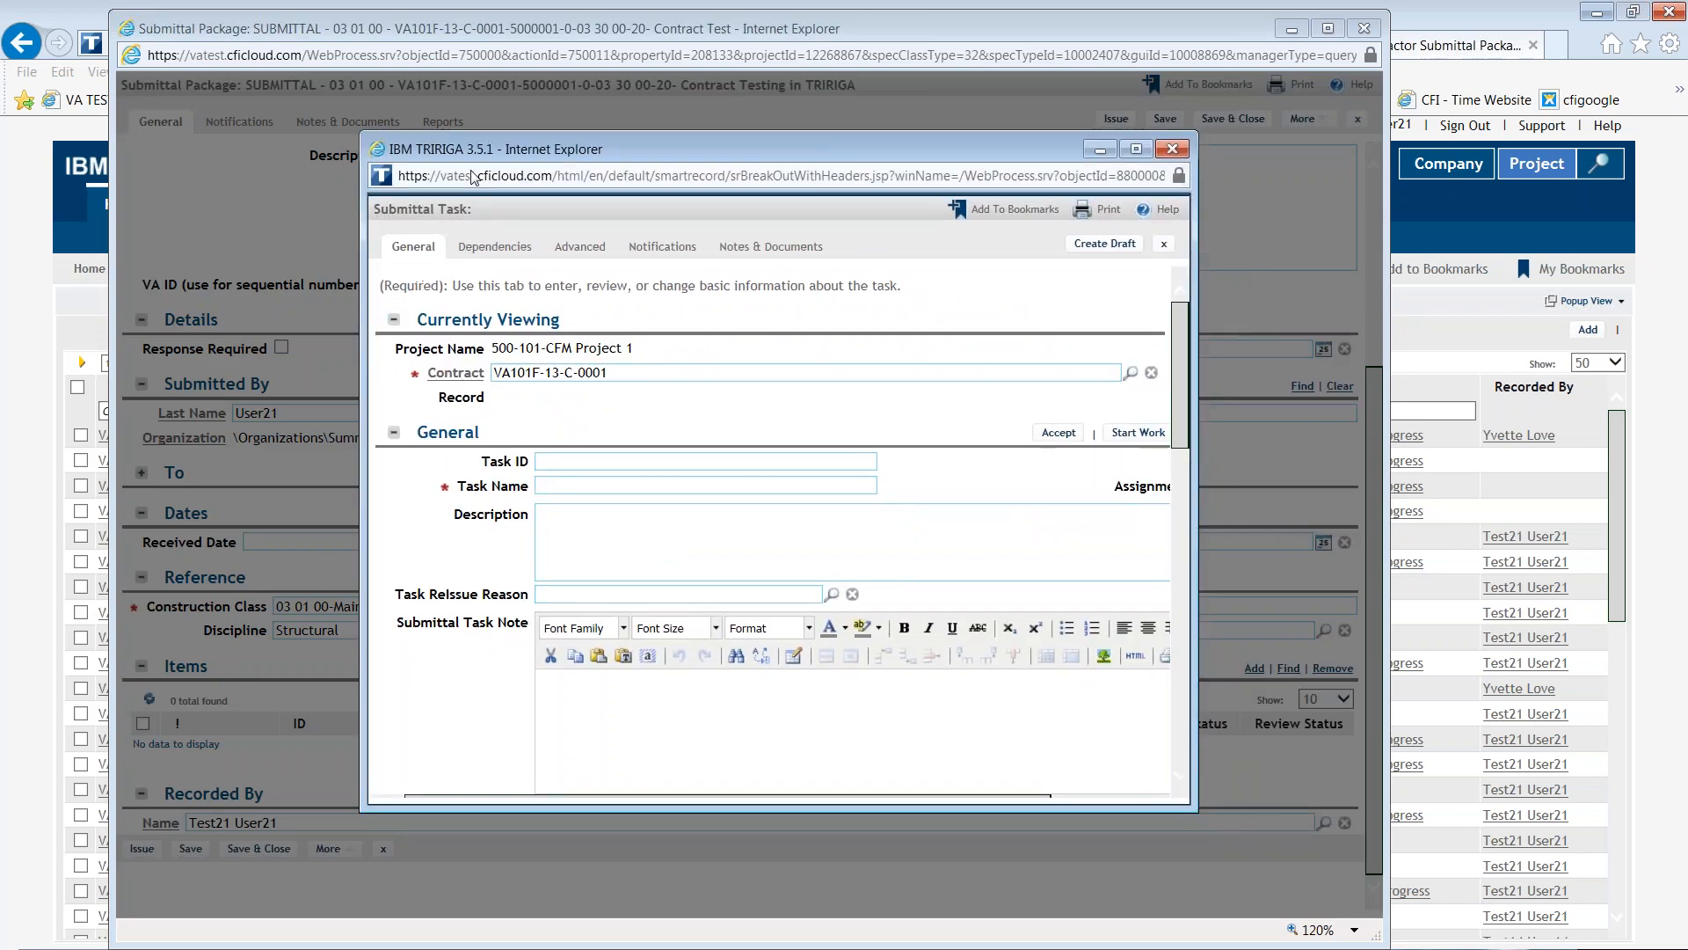
left_click_drag(375, 209, 516, 207)
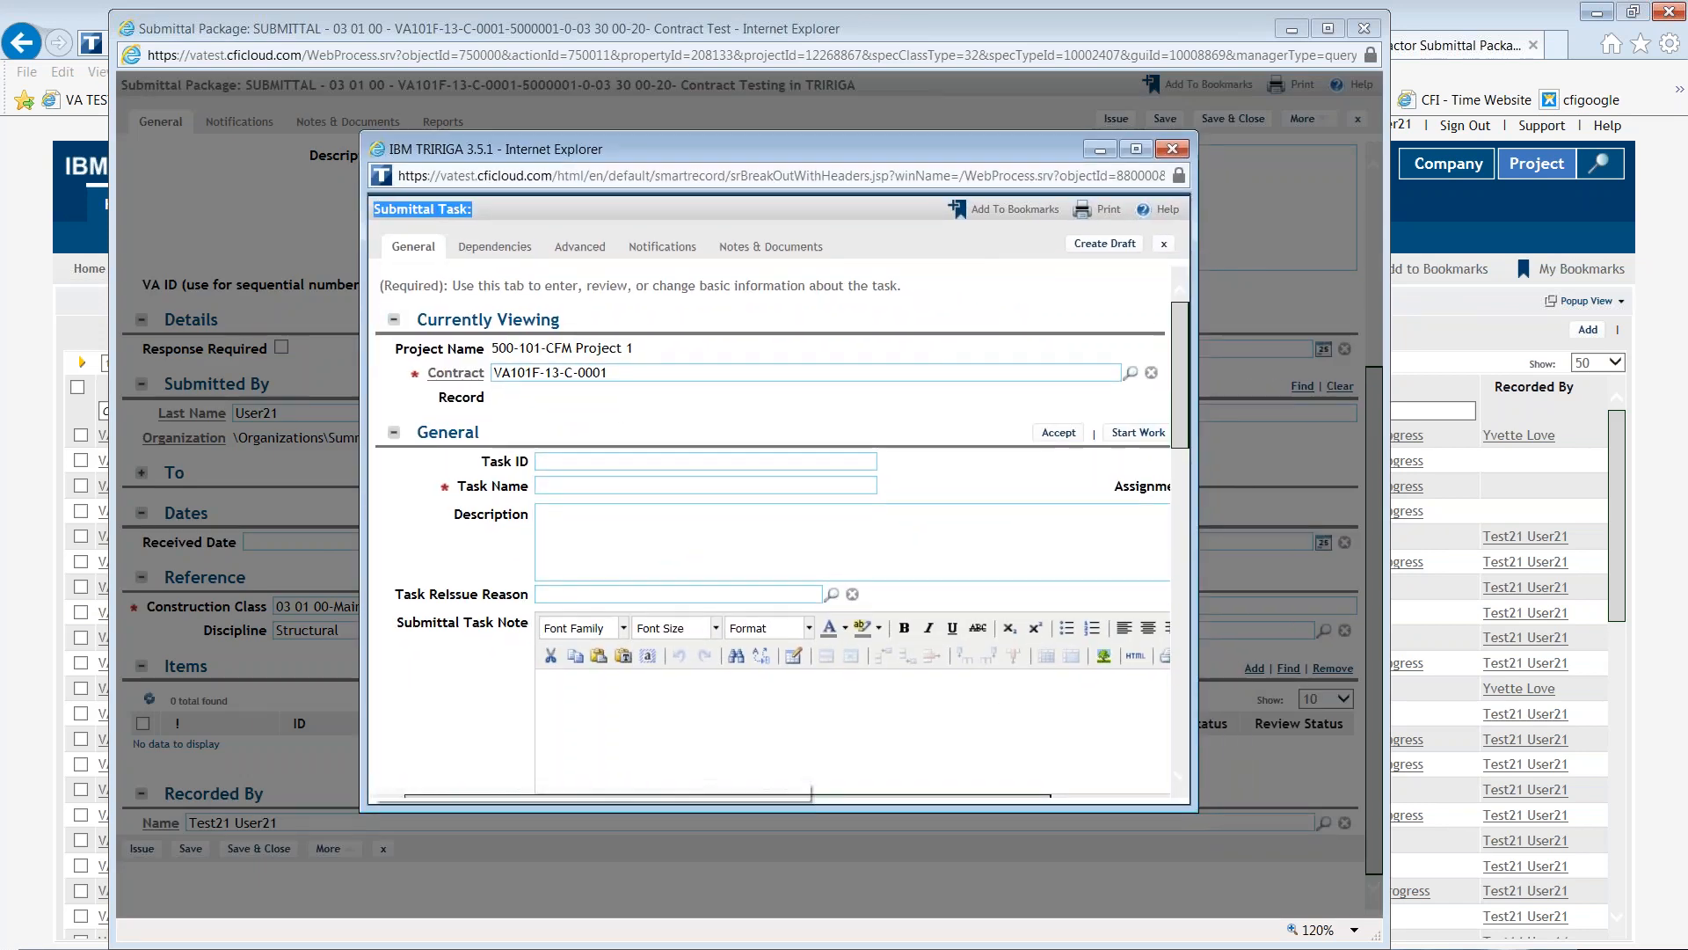
left_click(604, 481)
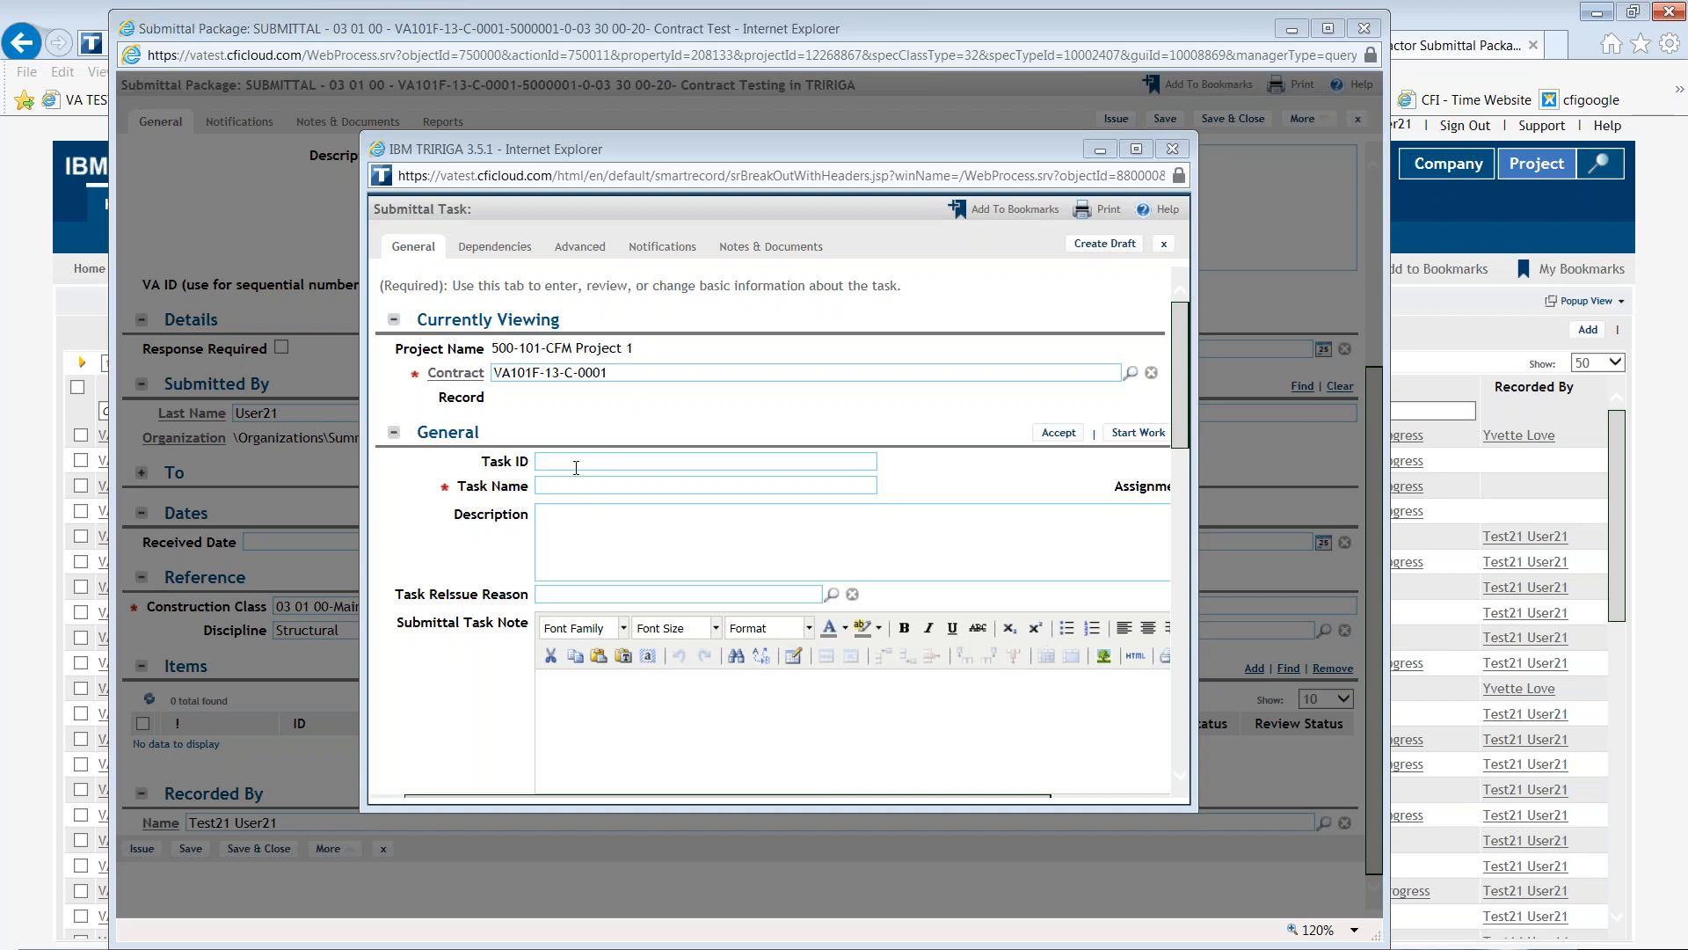
type("0")
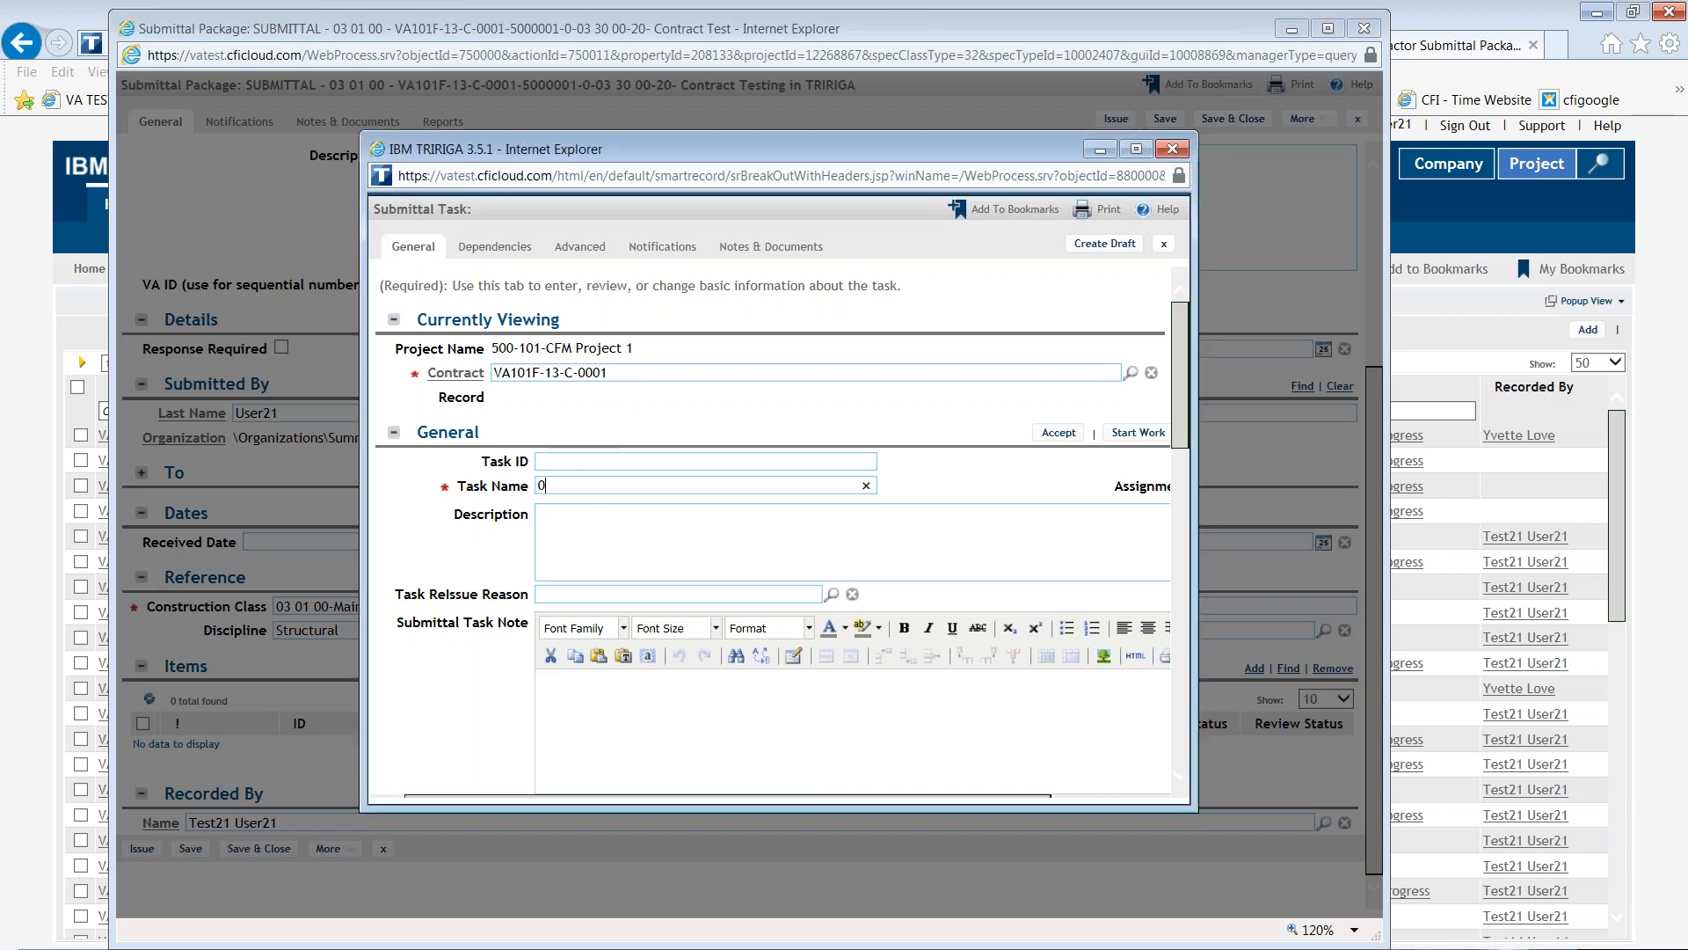
type("3 30 00-20 3000 PSI AEA")
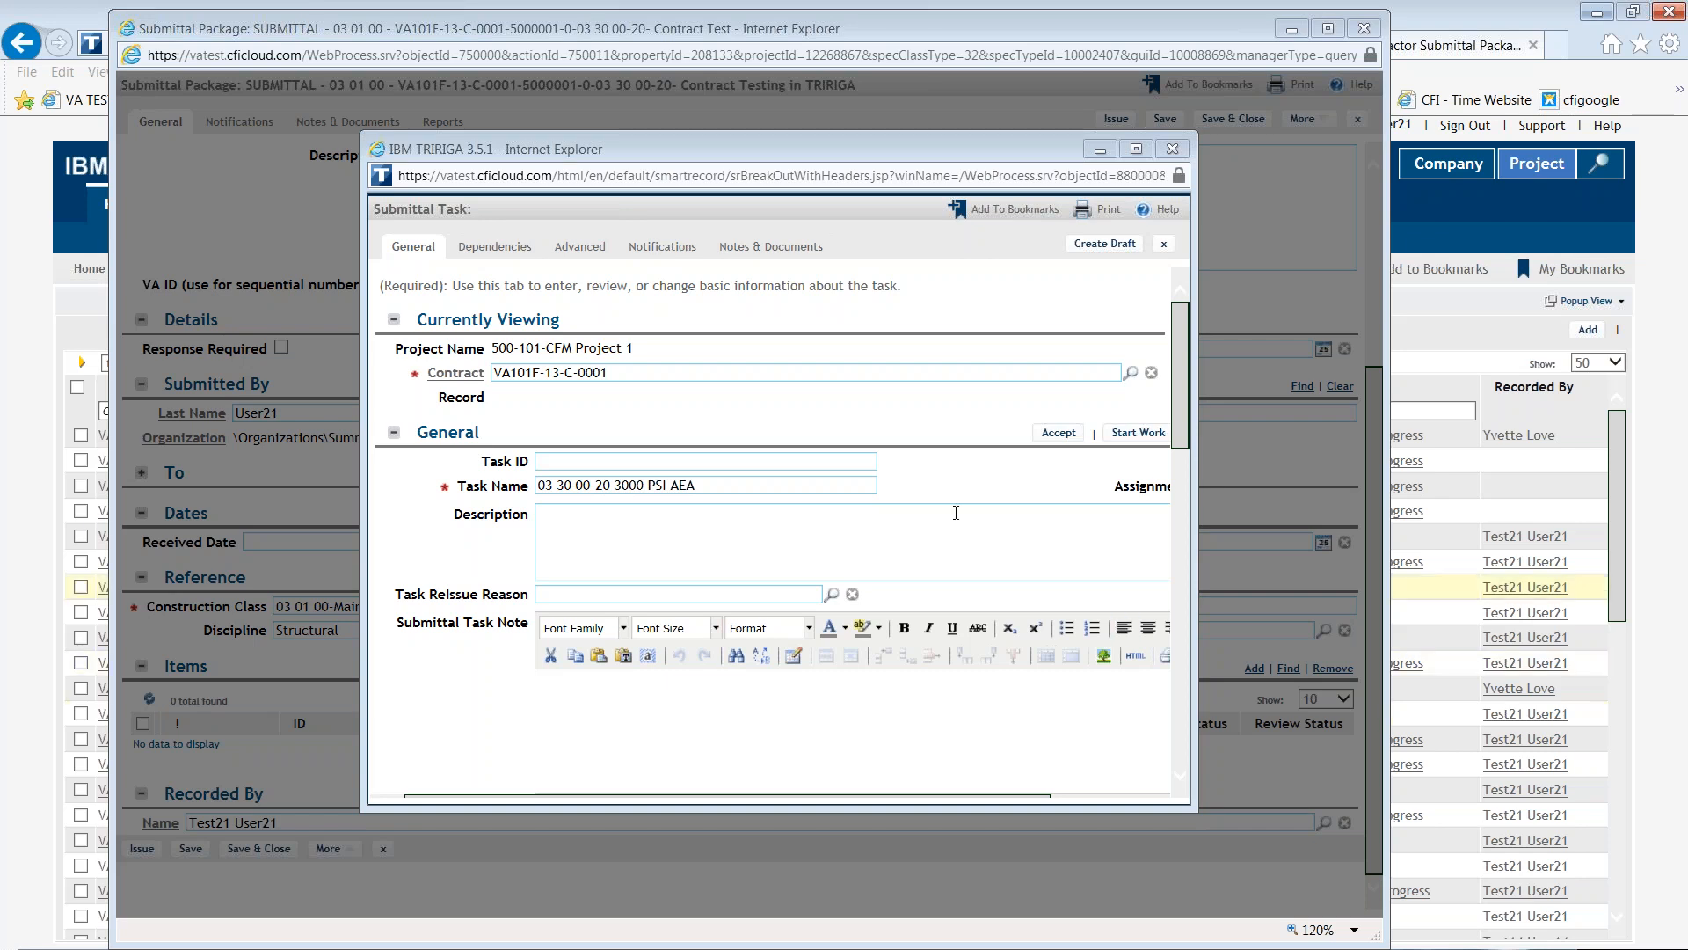
- Set the task description to: manufacturer's information (name and address if applicable) and add any information (description) pertaining to the submittal task
left_click(597, 523)
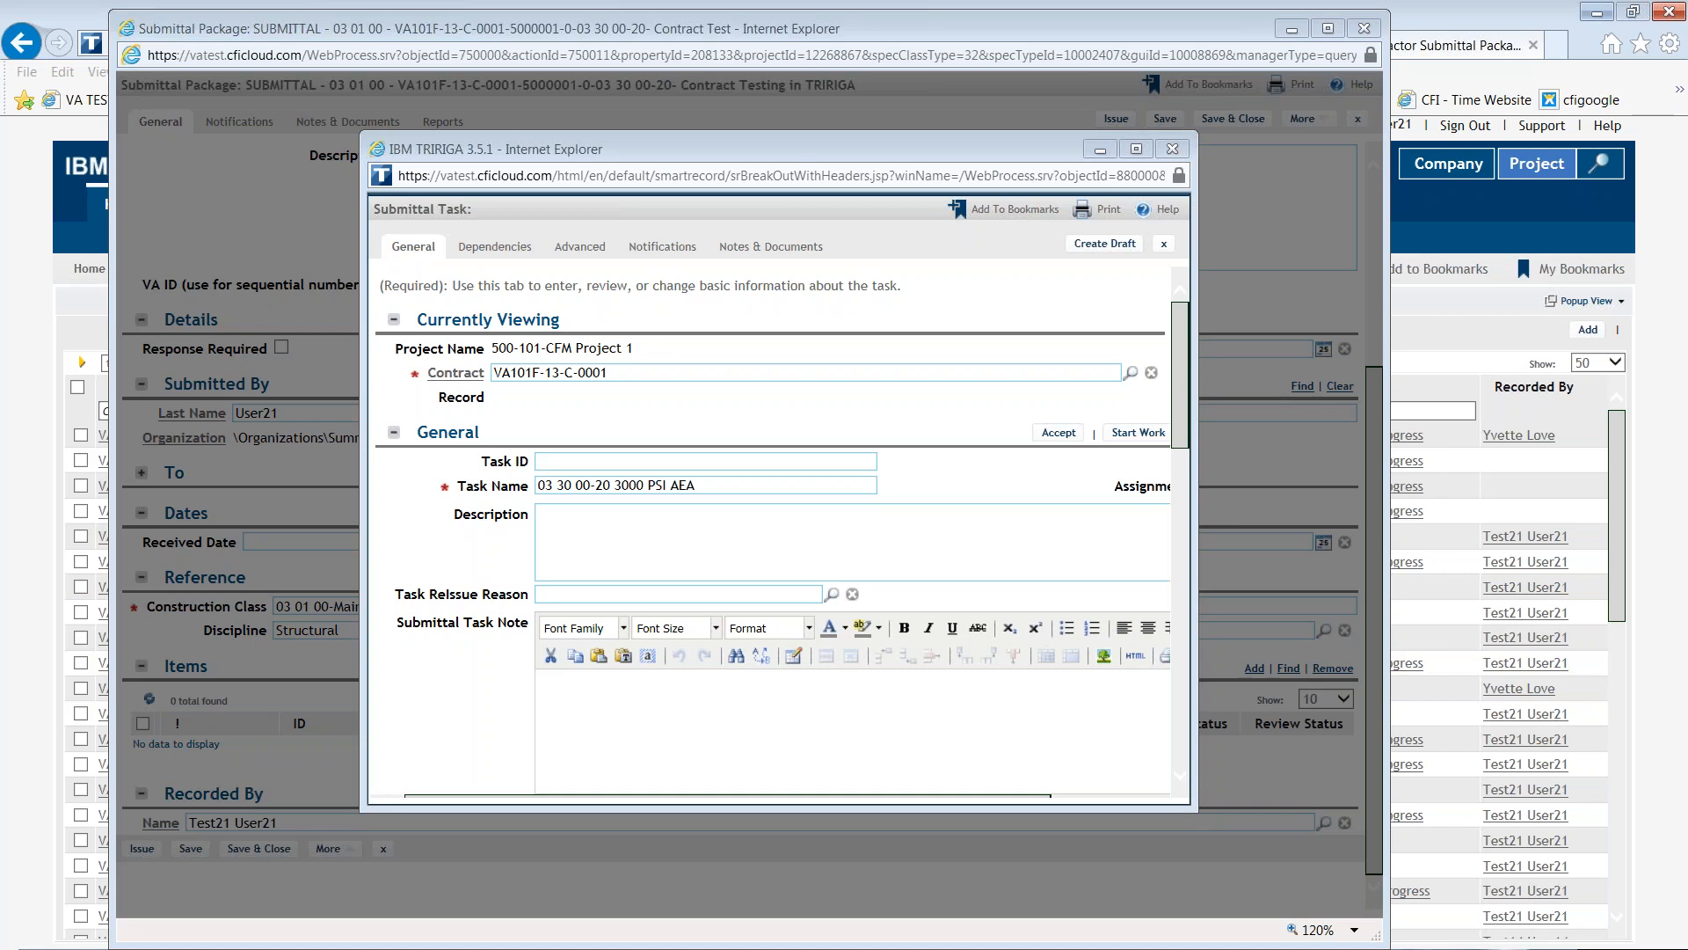
left_click(628, 554)
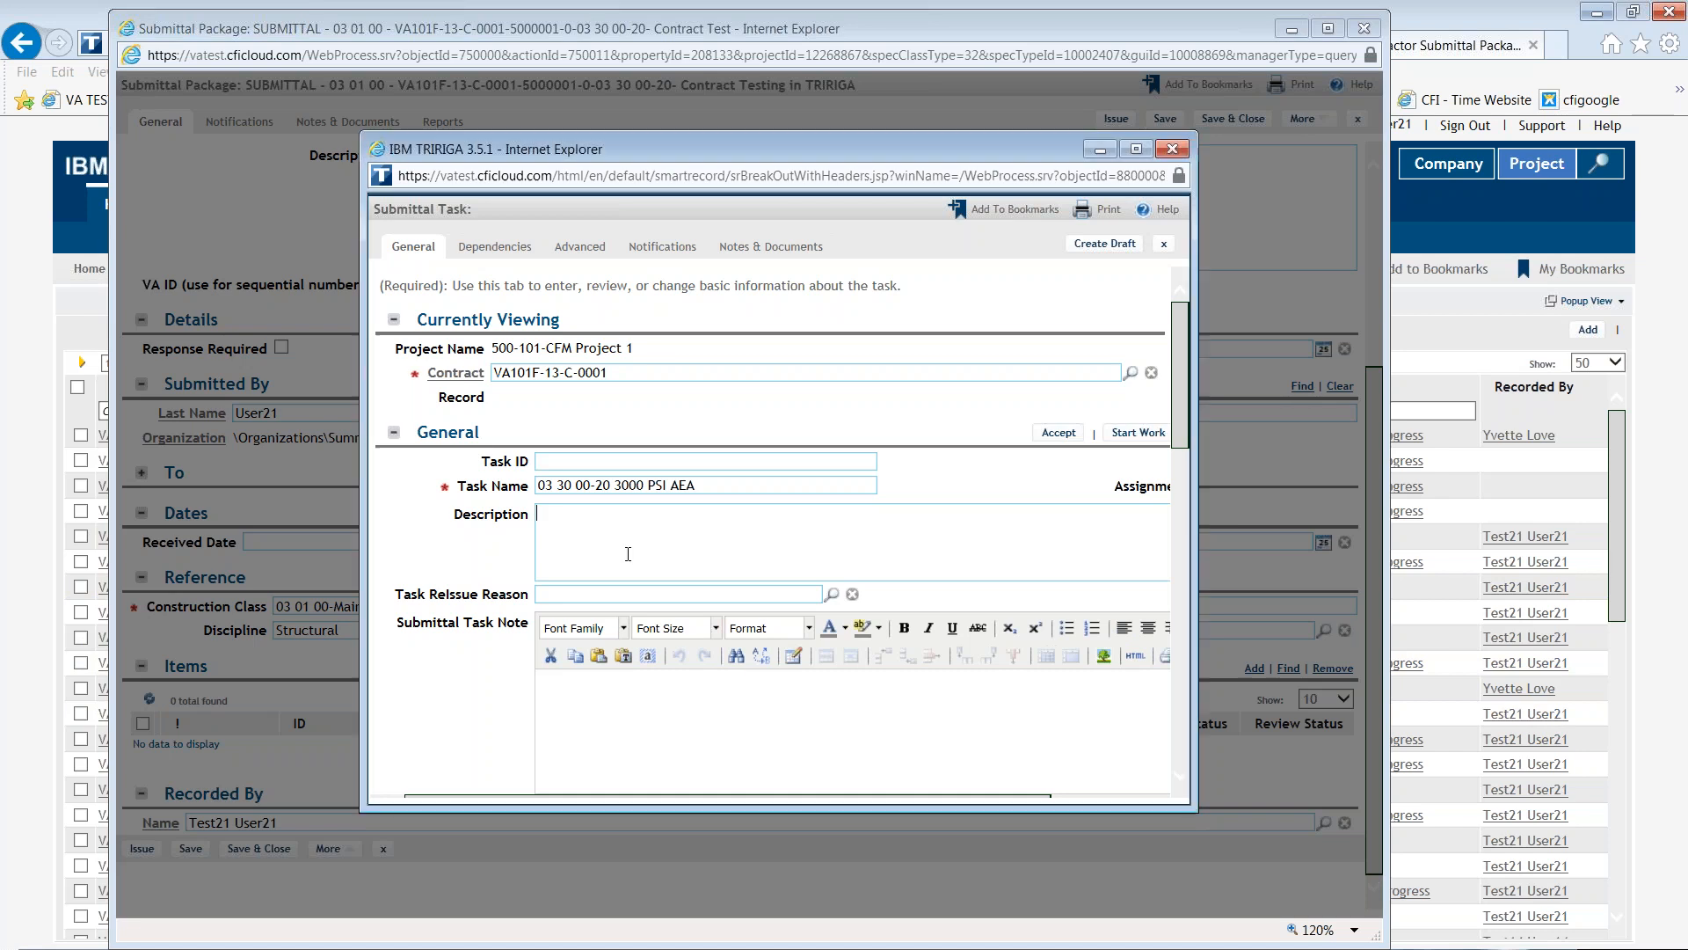
key("ctrl+v")
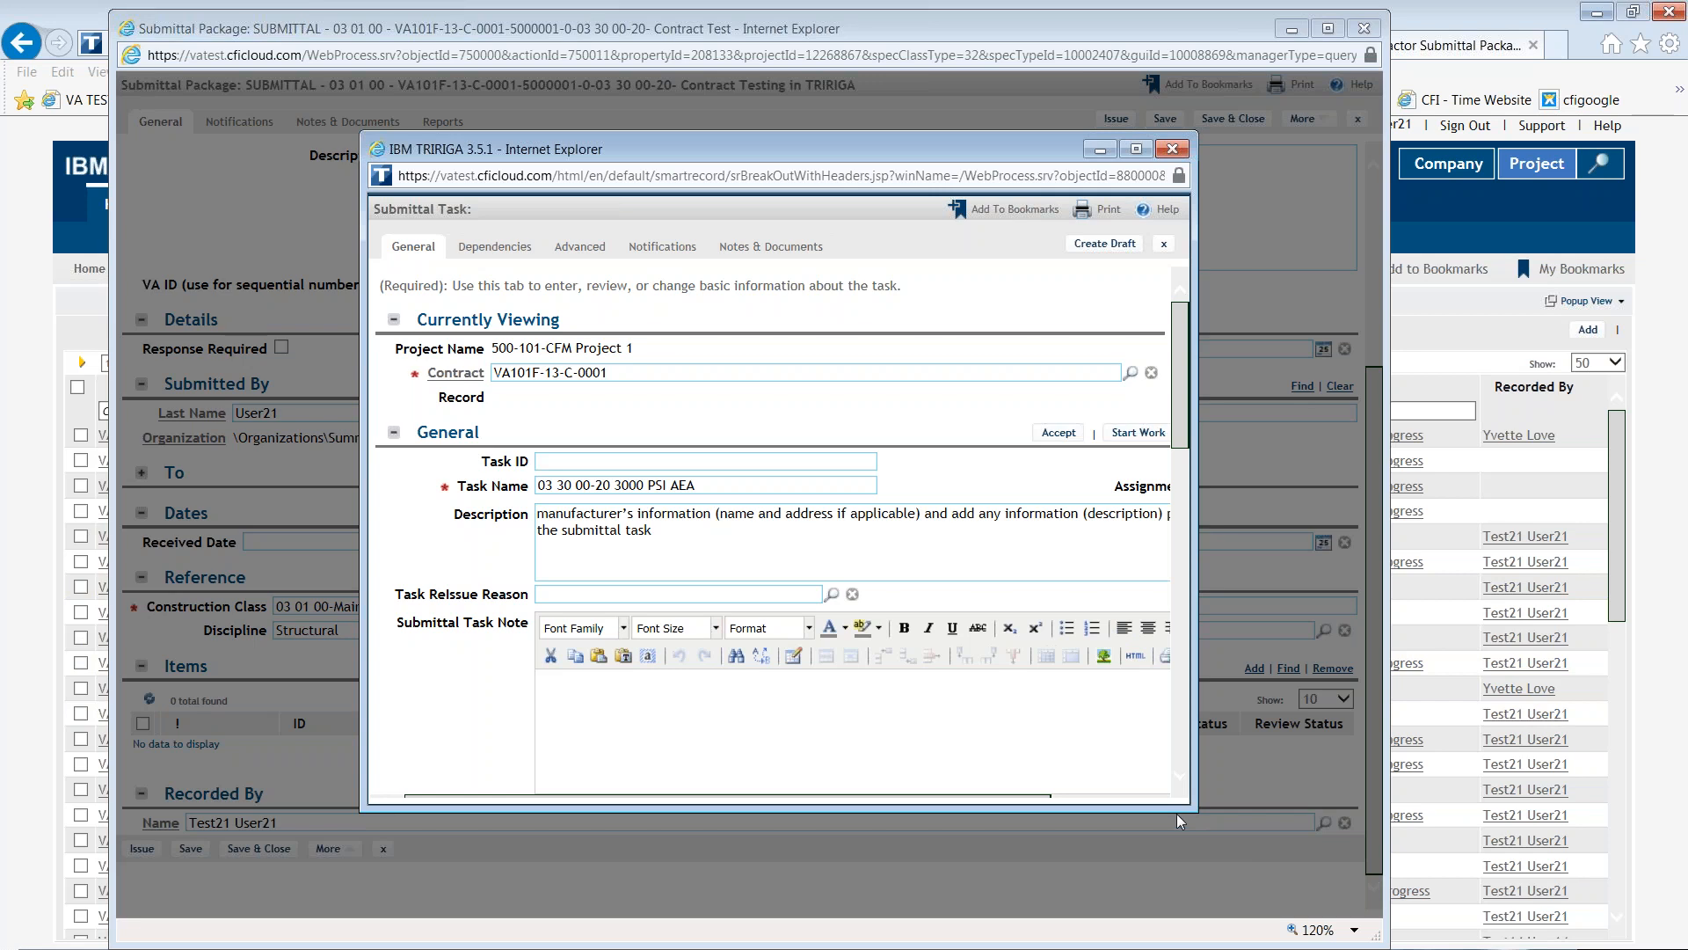
left_click_drag(1187, 816, 1271, 865)
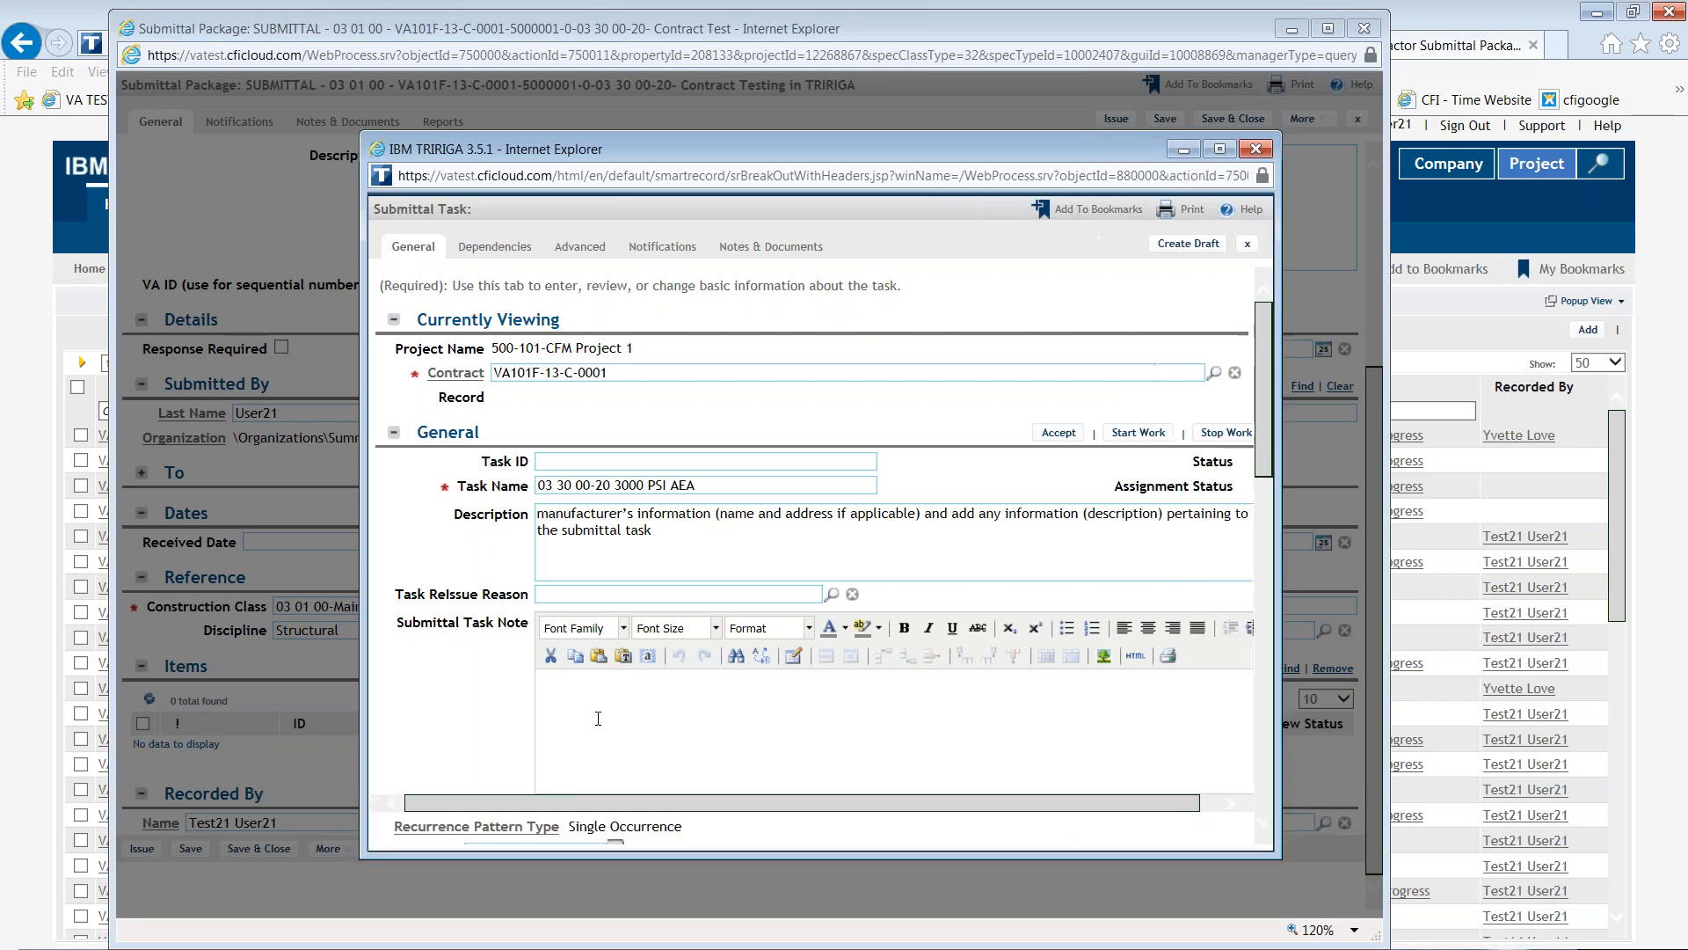
left_click(564, 784)
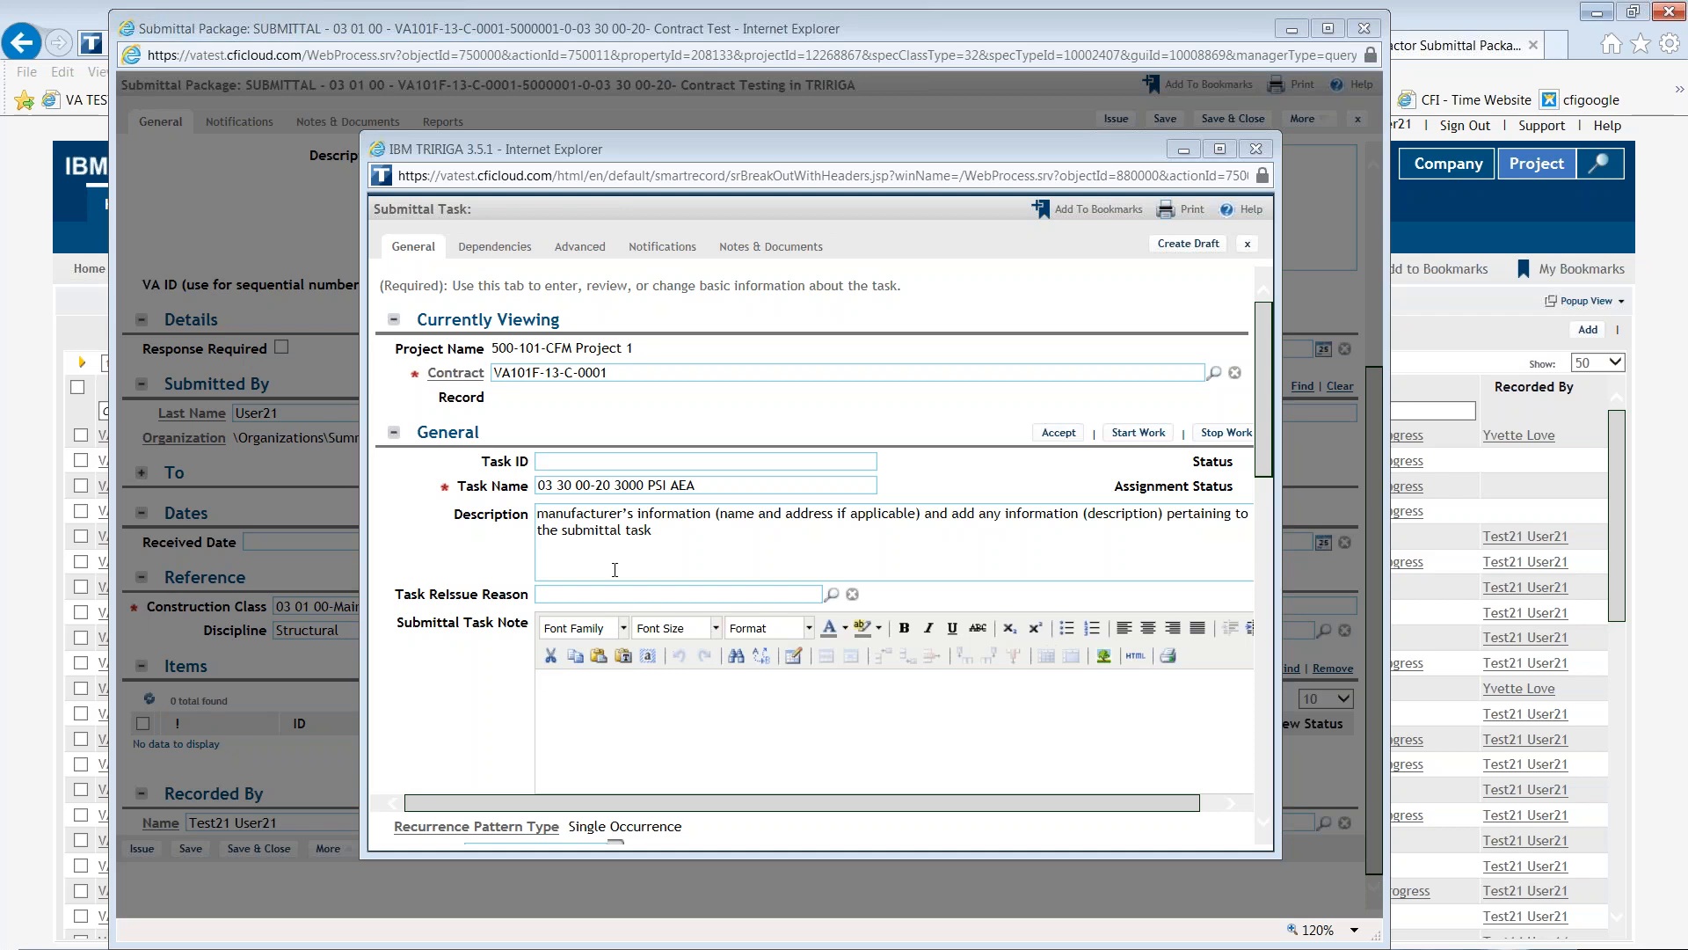
- Set the submittal task's reference type to Instructions
scroll(695, 722, "down", 10)
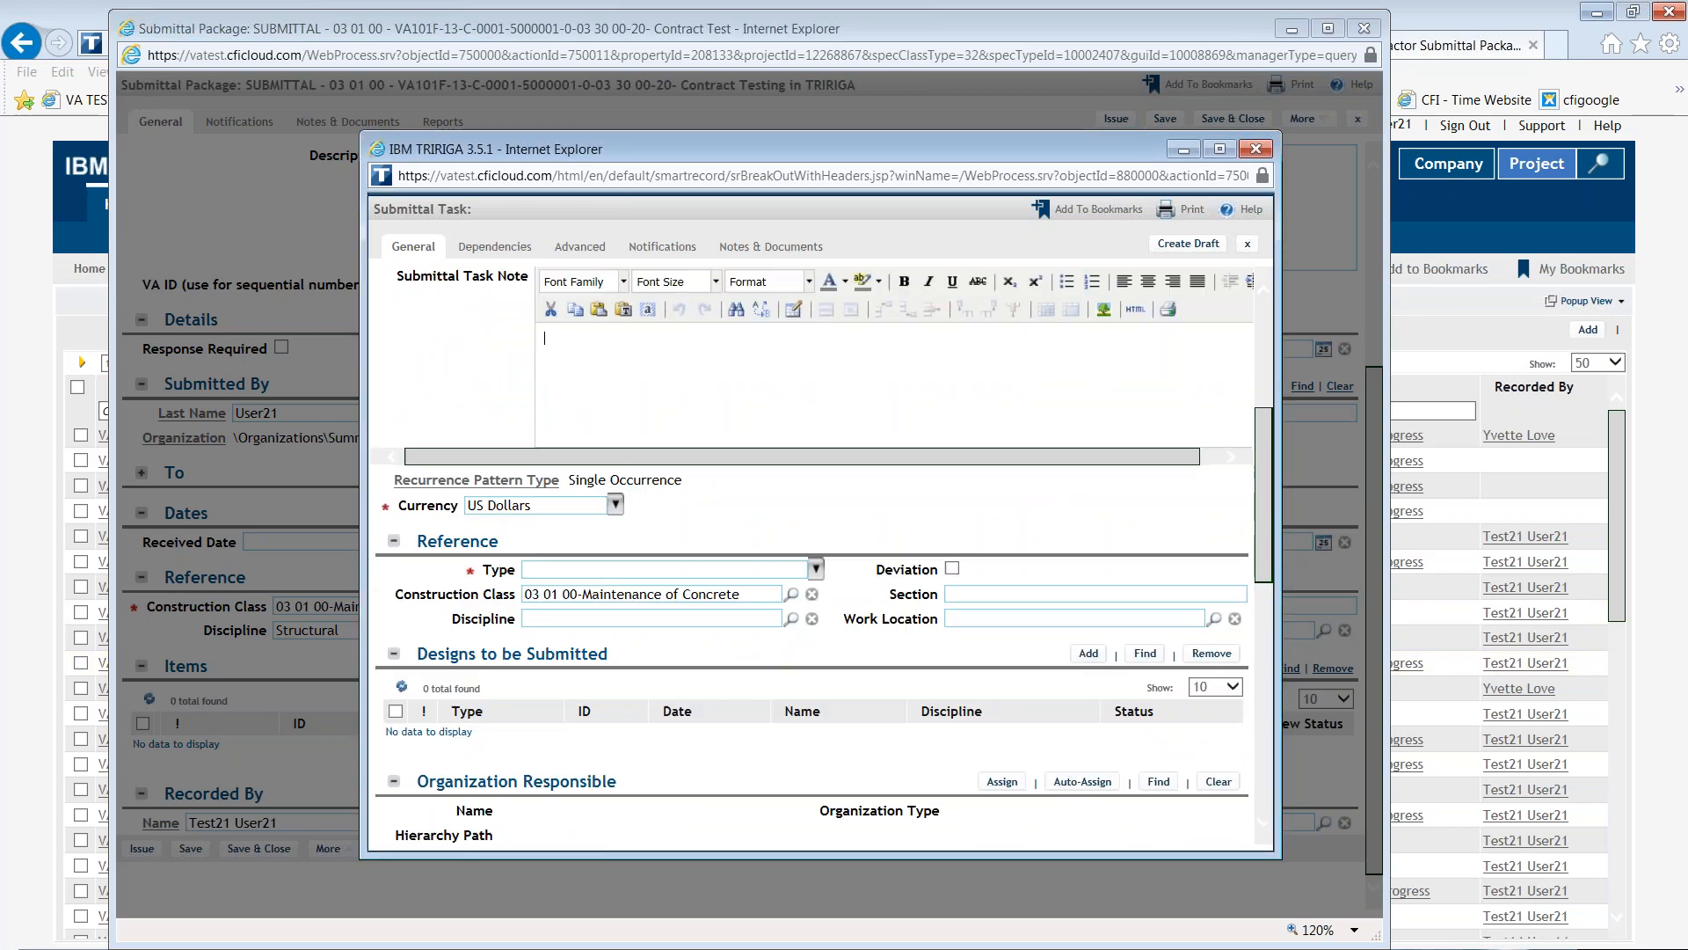
scroll(821, 557, "down", 5)
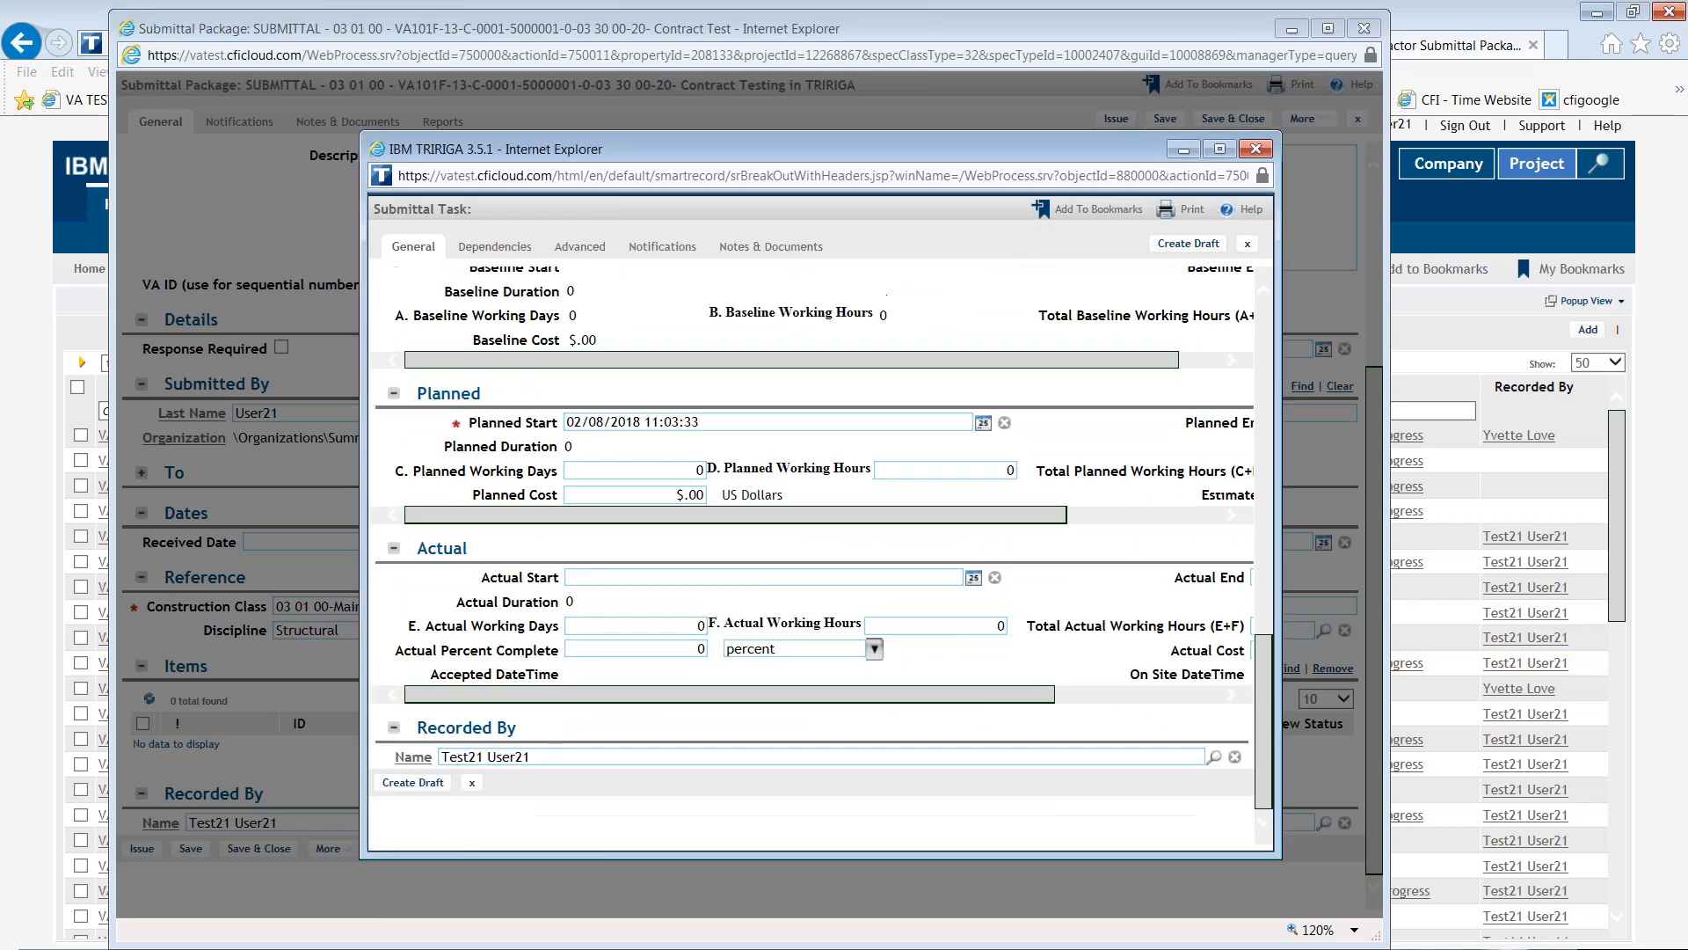
scroll(630, 464, "up", 5)
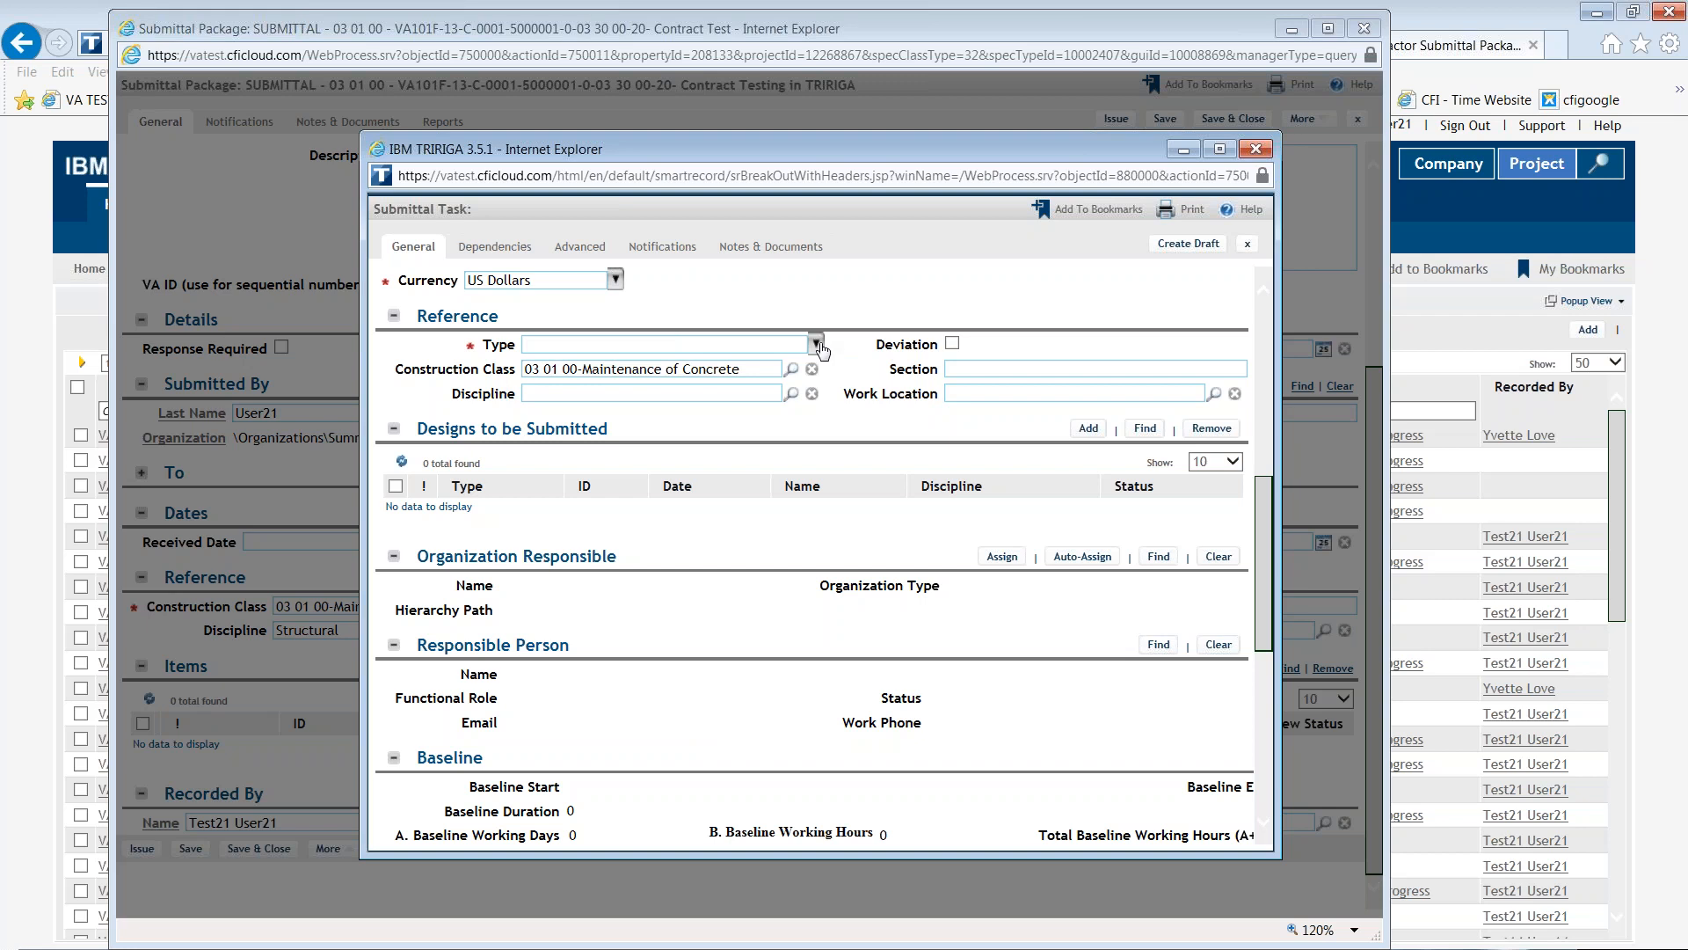
left_click(817, 345)
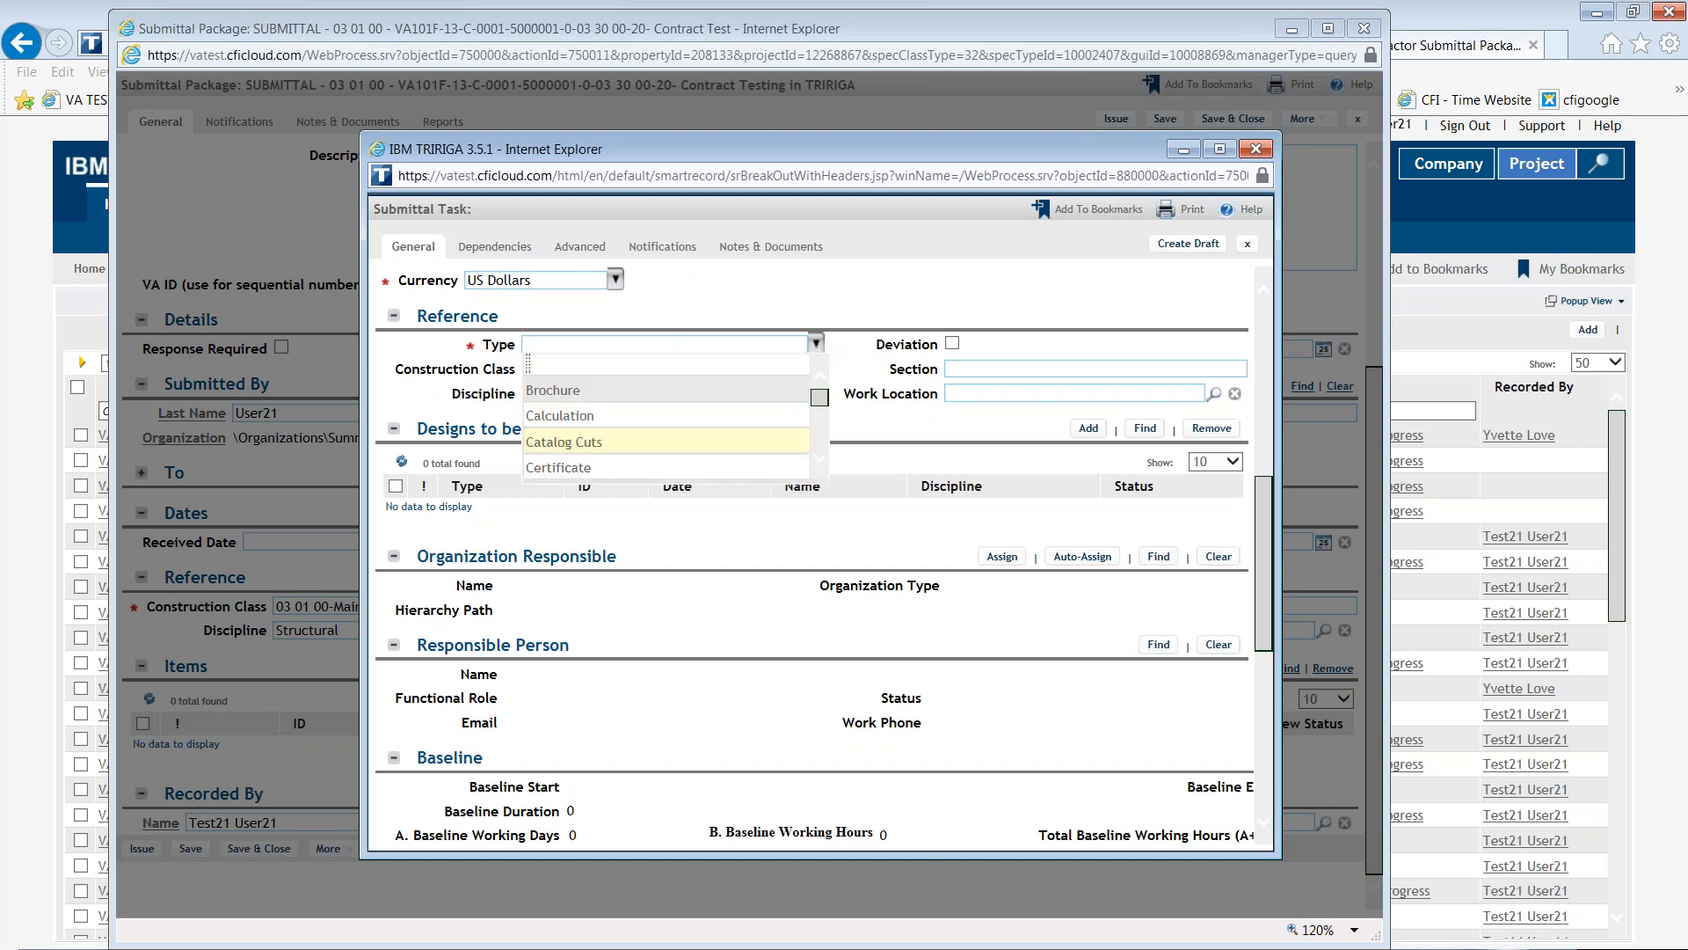
scroll(825, 464, "down", 2)
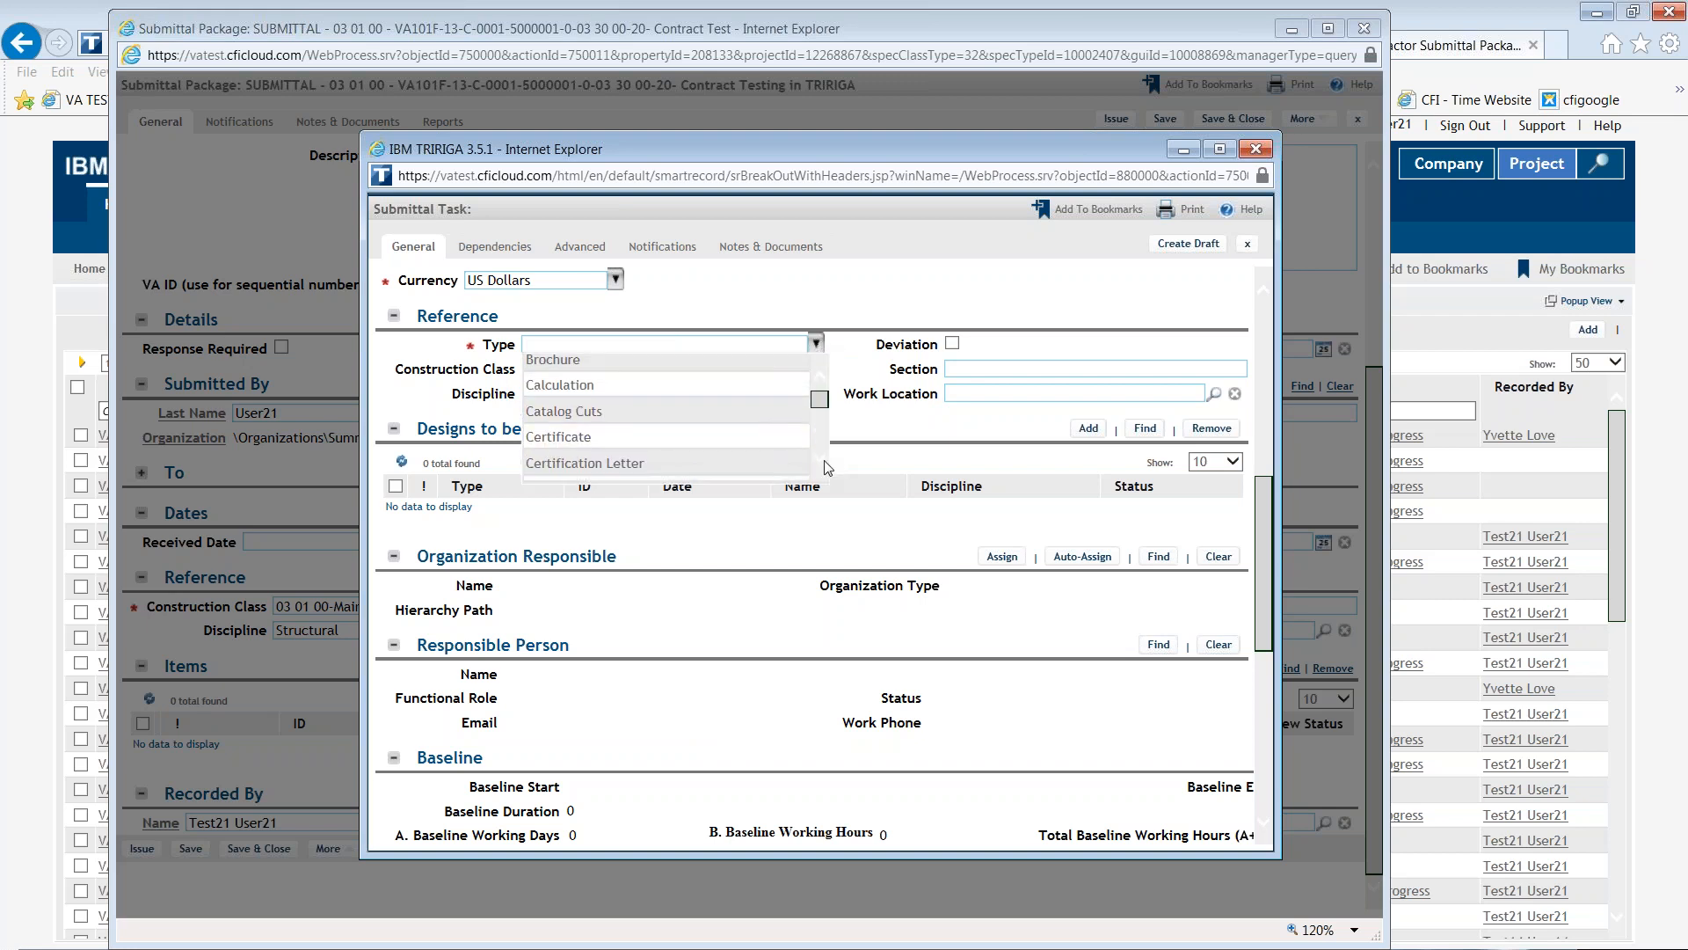
scroll(825, 463, "down", 3)
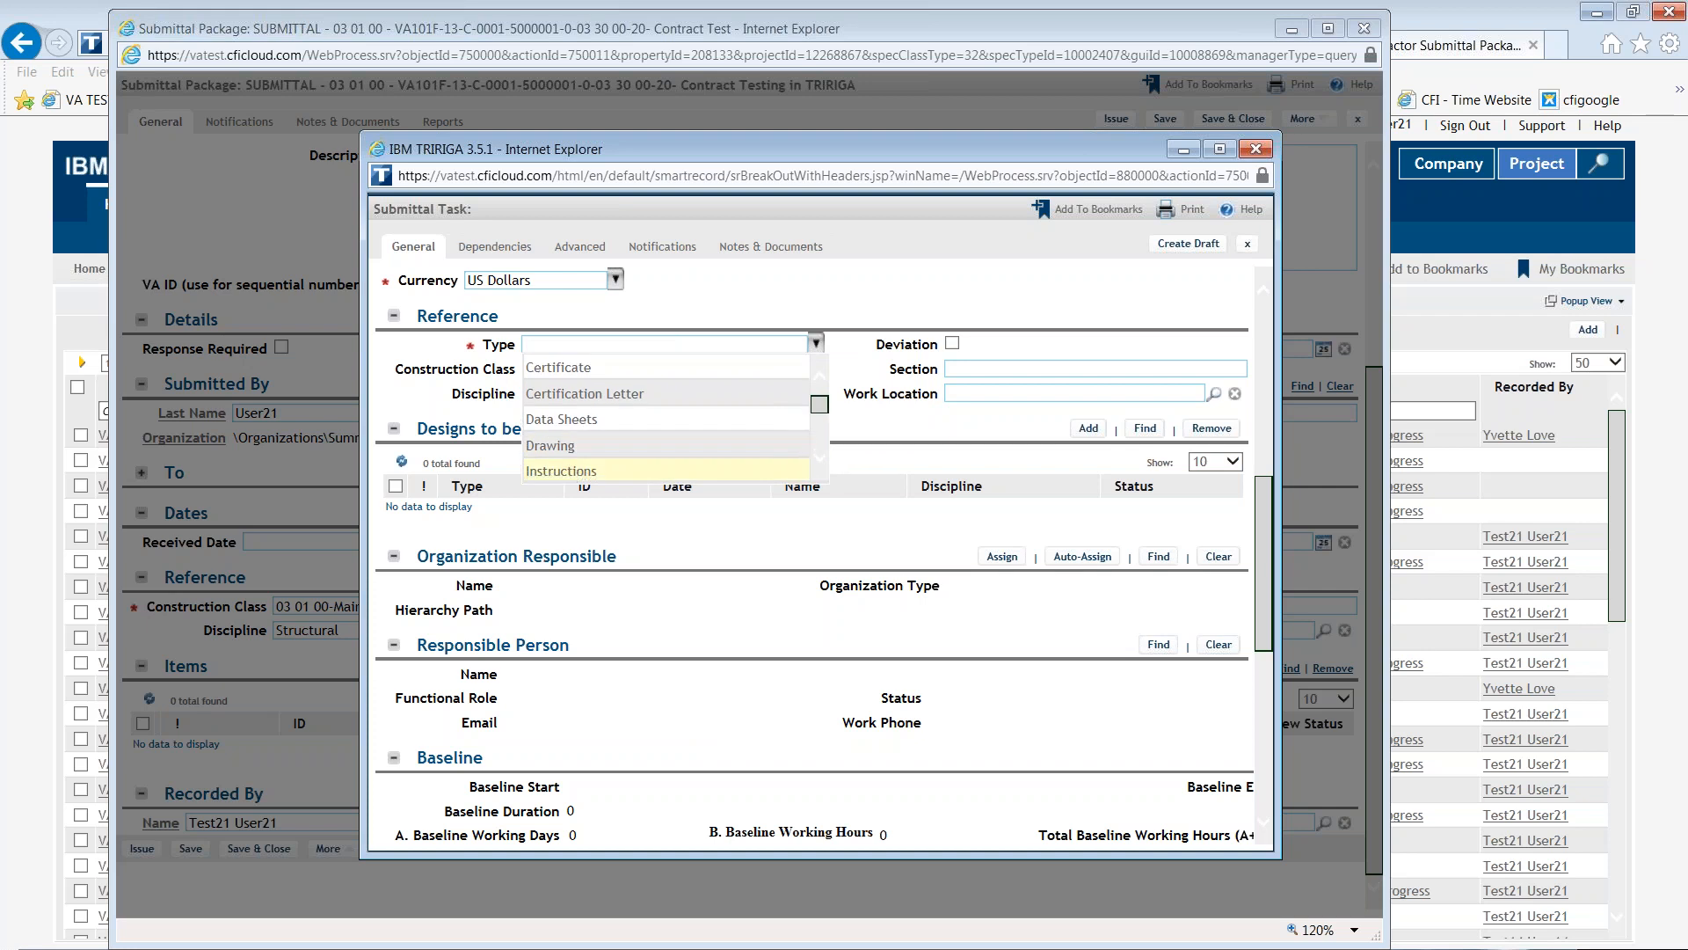
left_click(565, 480)
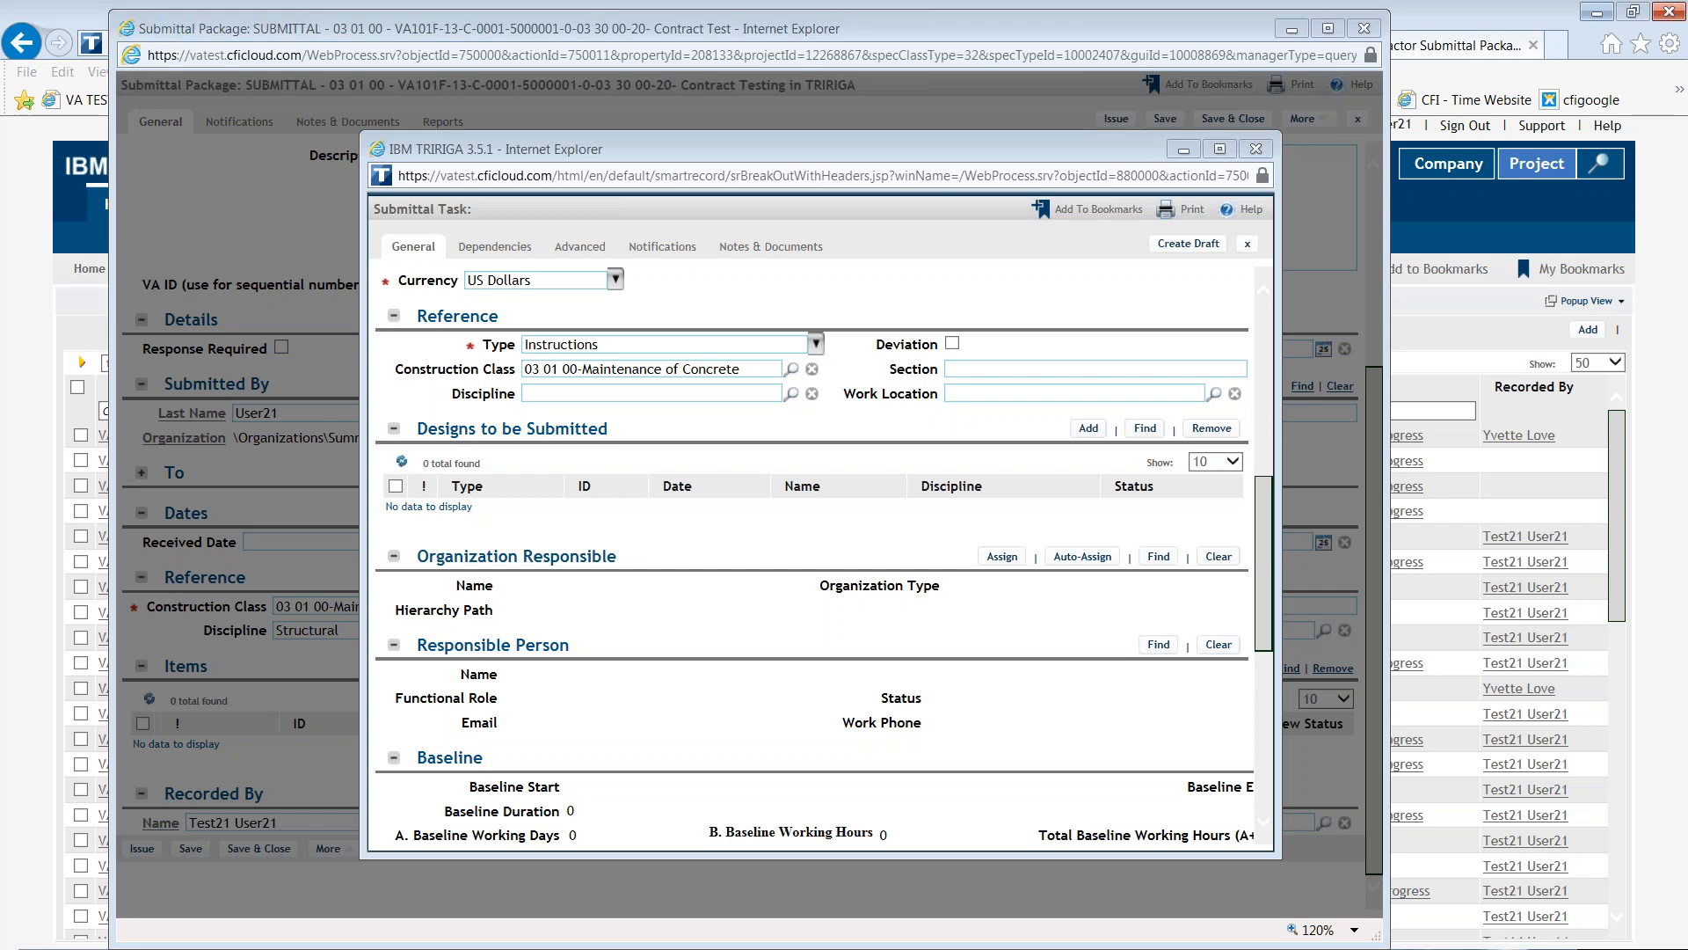
scroll(651, 643, "up", 8)
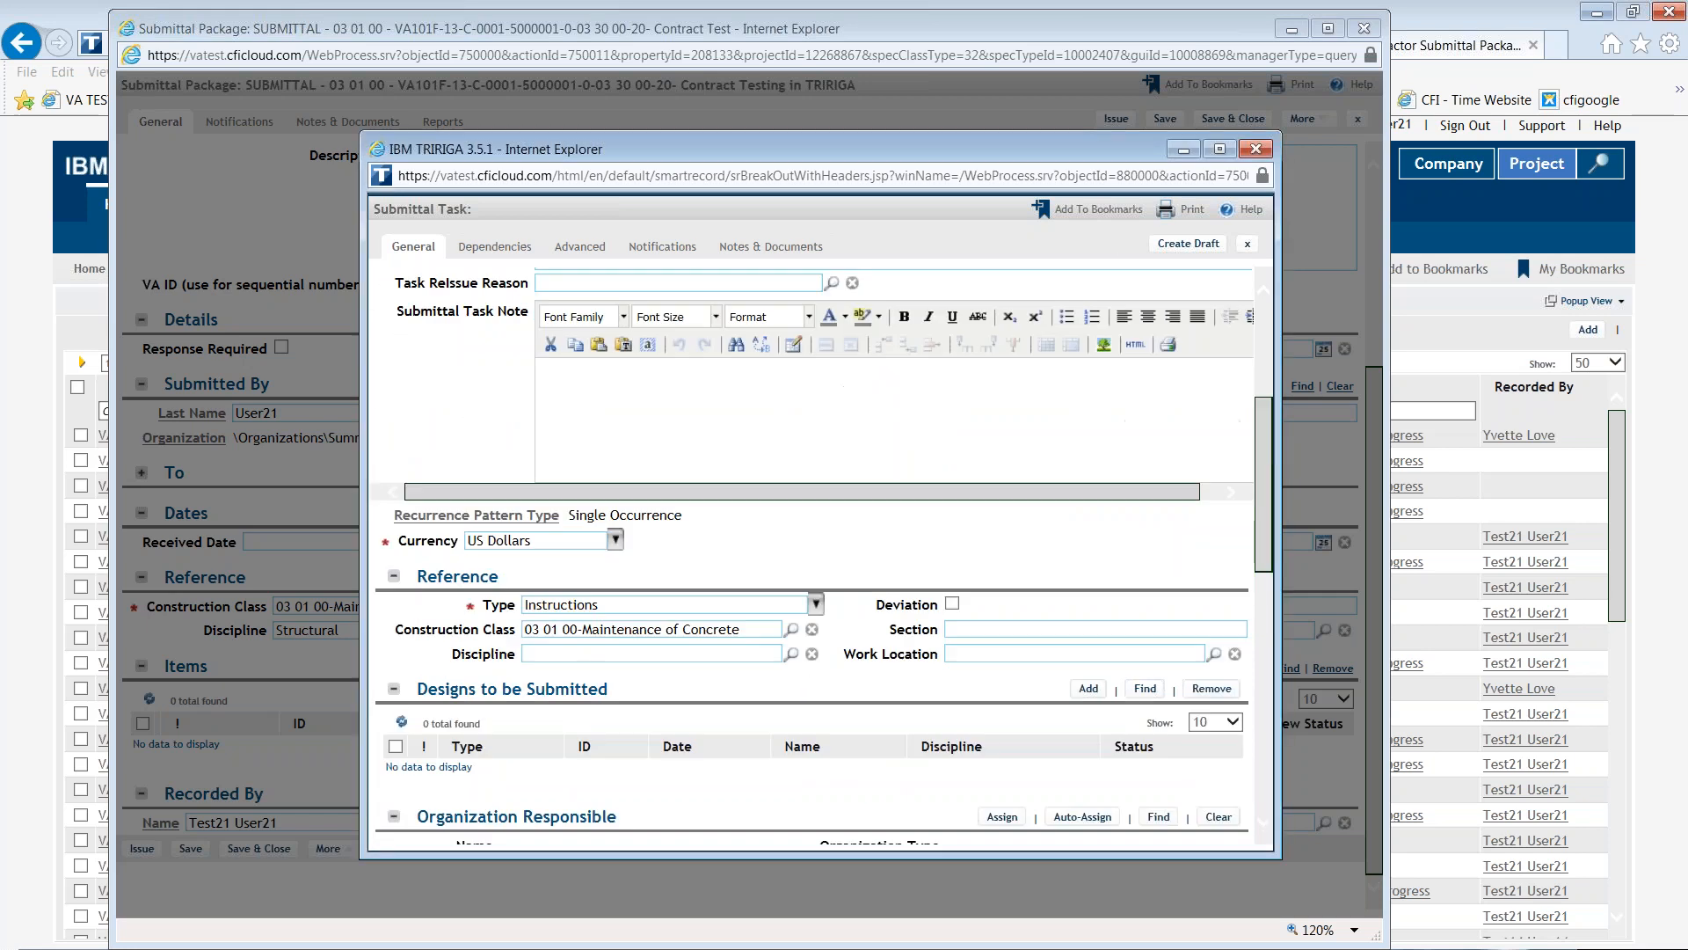
left_click_drag(652, 531, 549, 521)
left_click(692, 538)
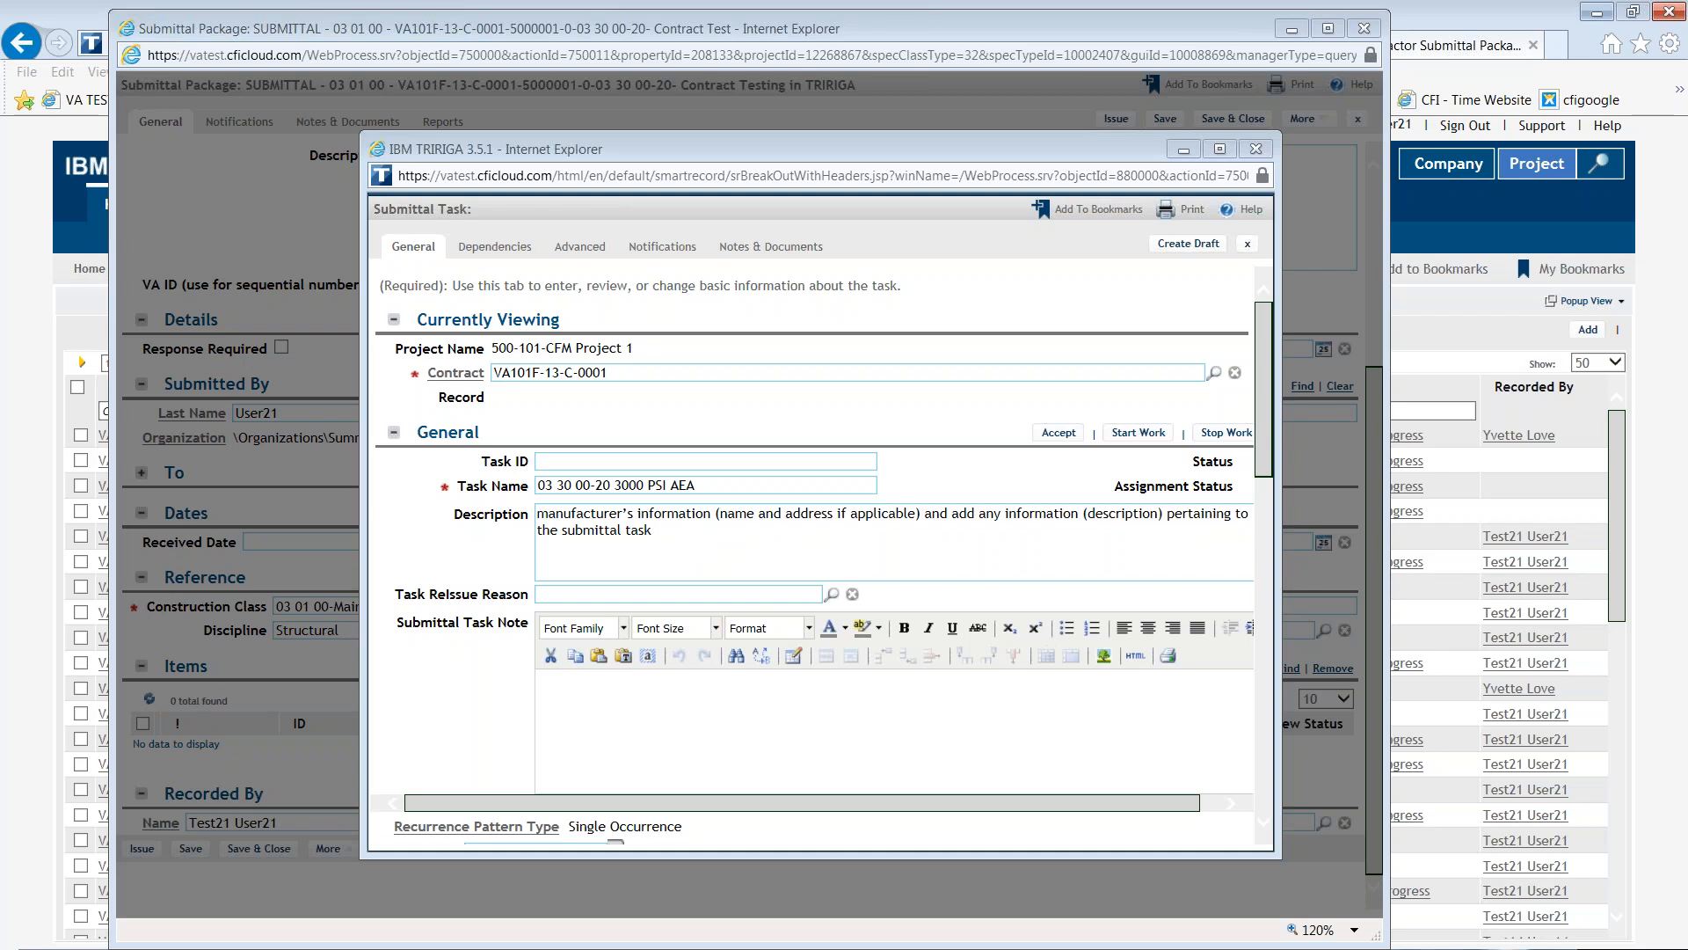
left_click(582, 719)
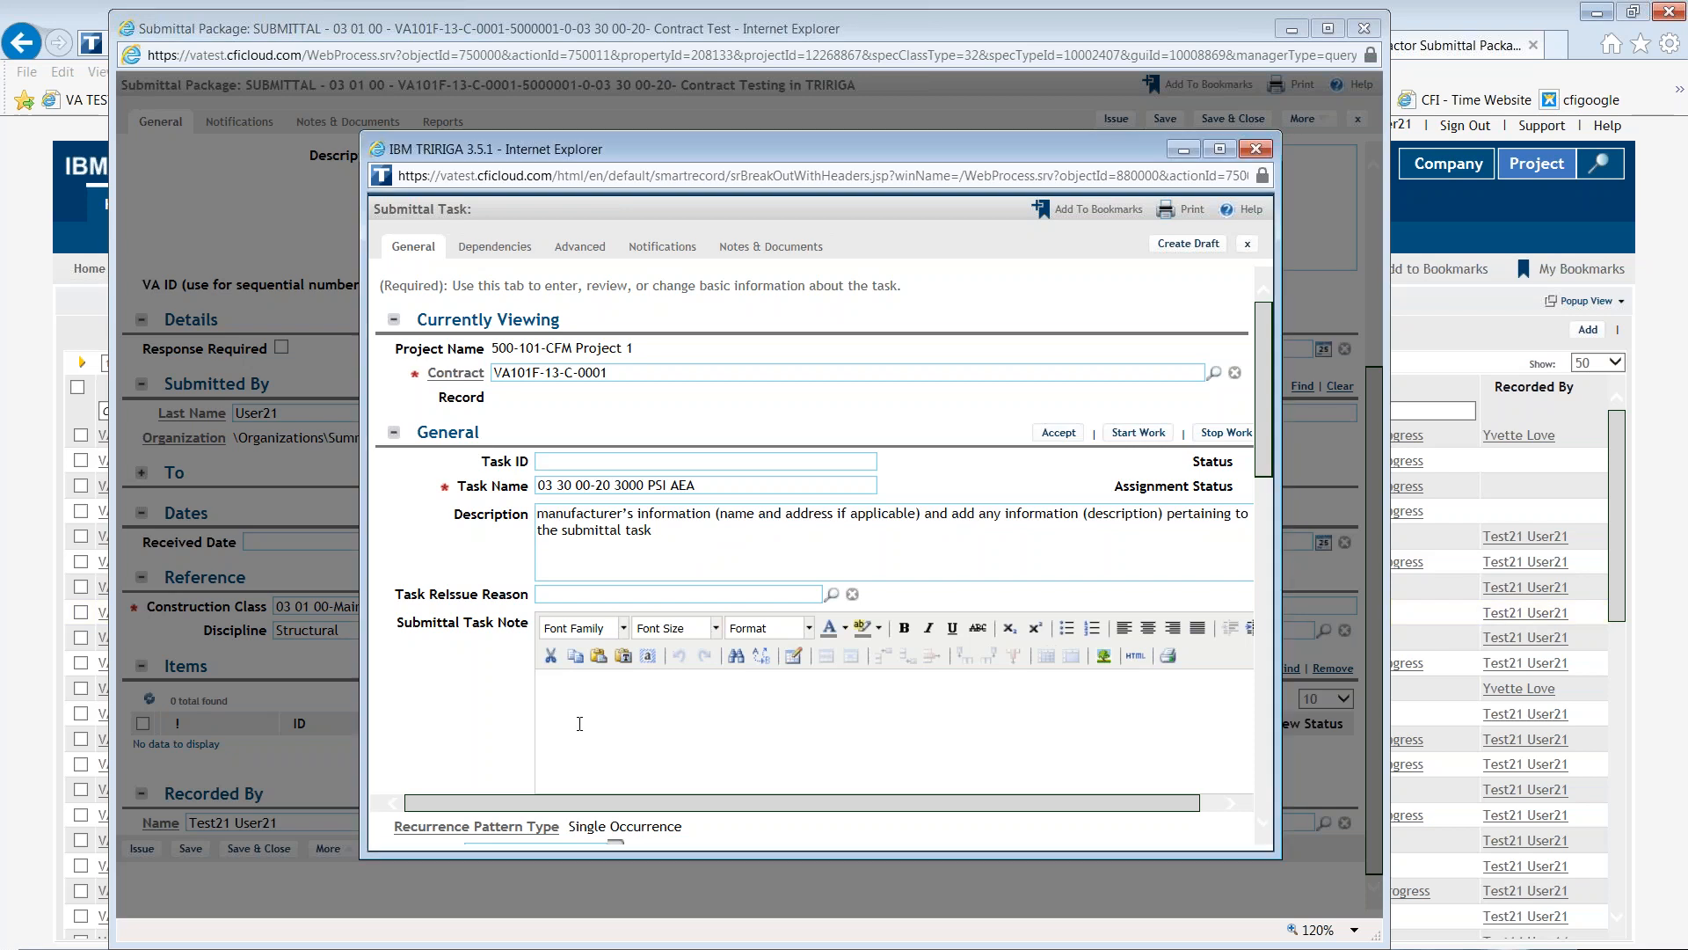
- Set the submittal task's discipline to Civil
scroll(581, 720, "down", 5)
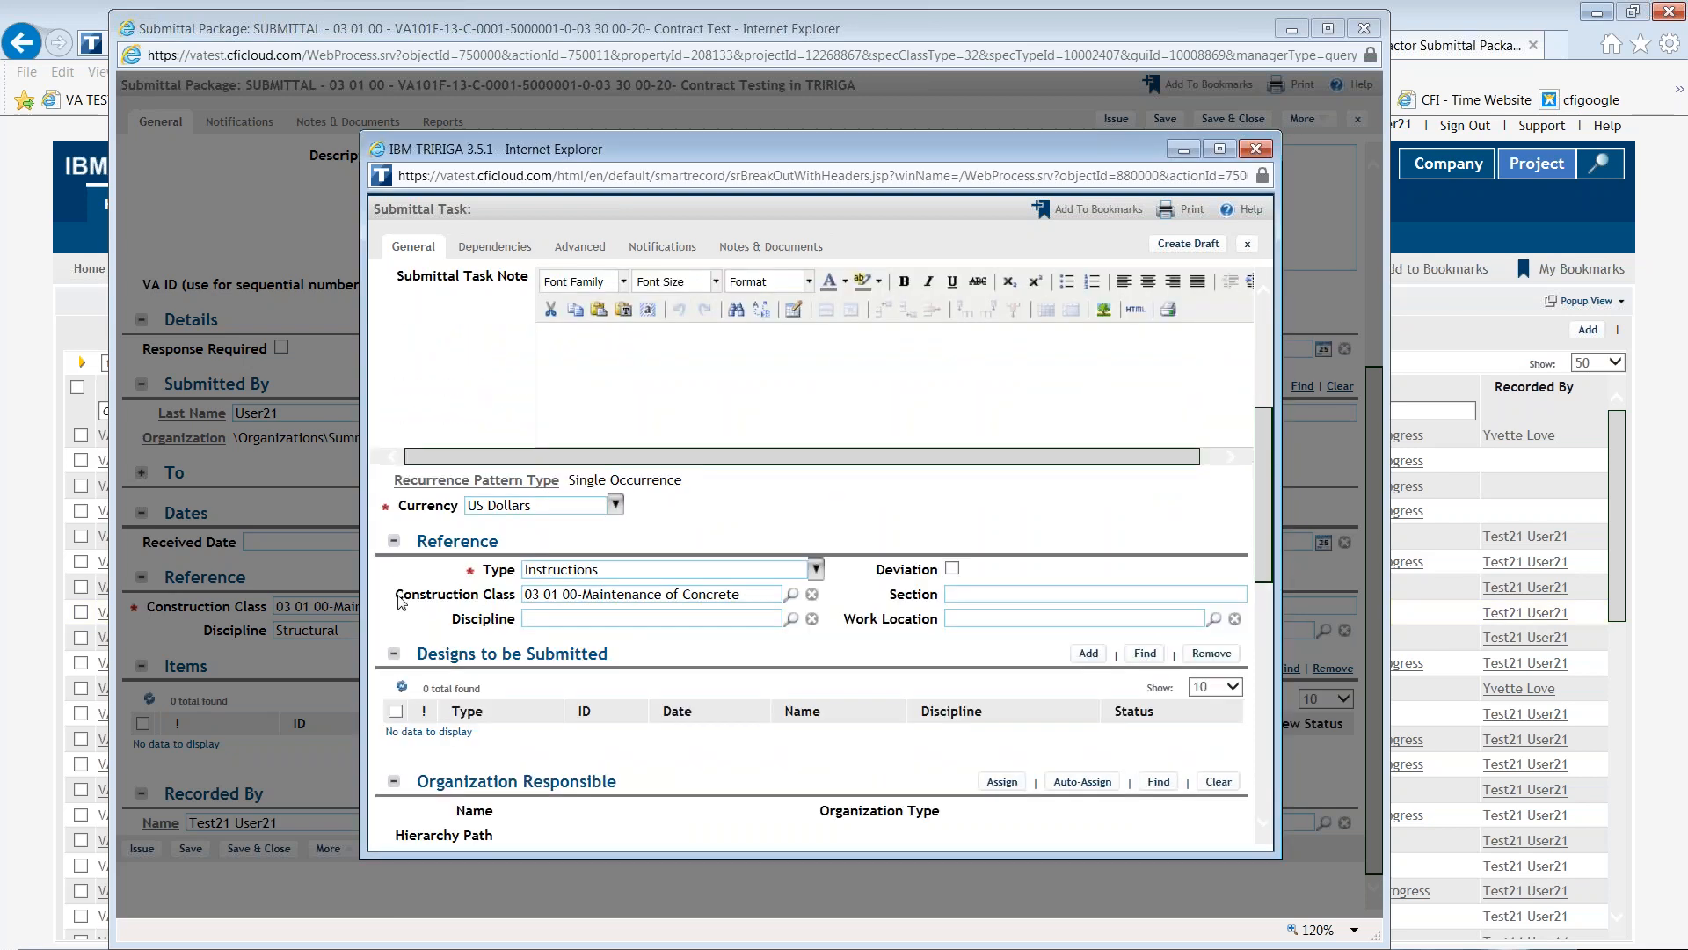
left_click_drag(404, 596, 465, 600)
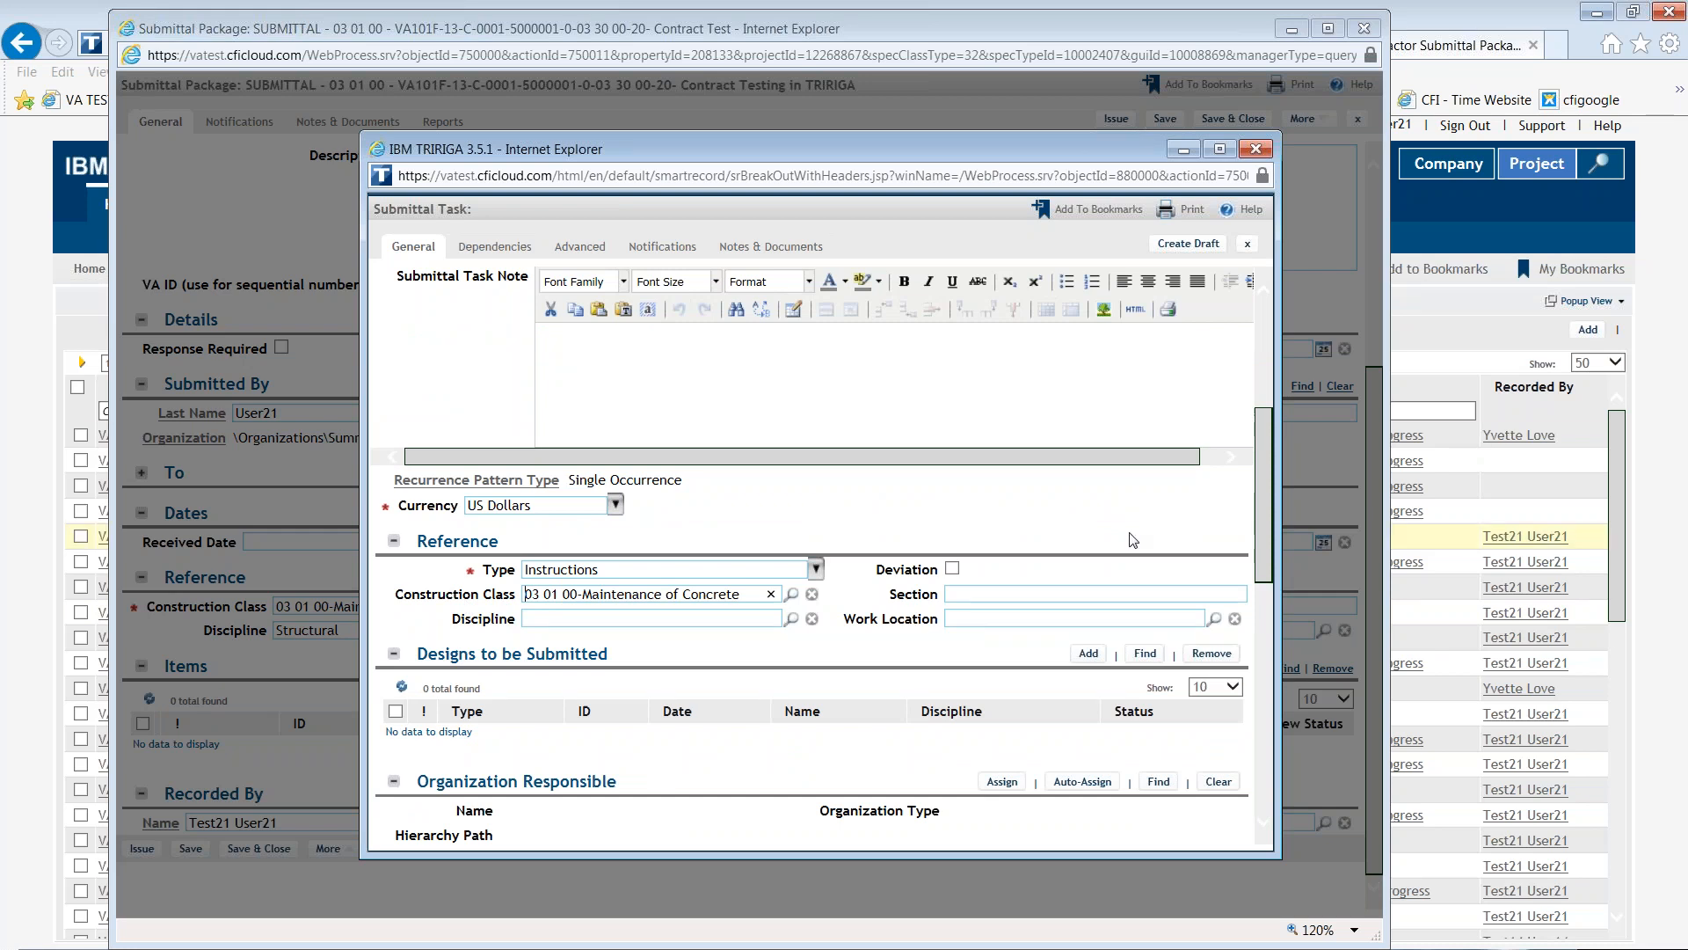
left_click(792, 619)
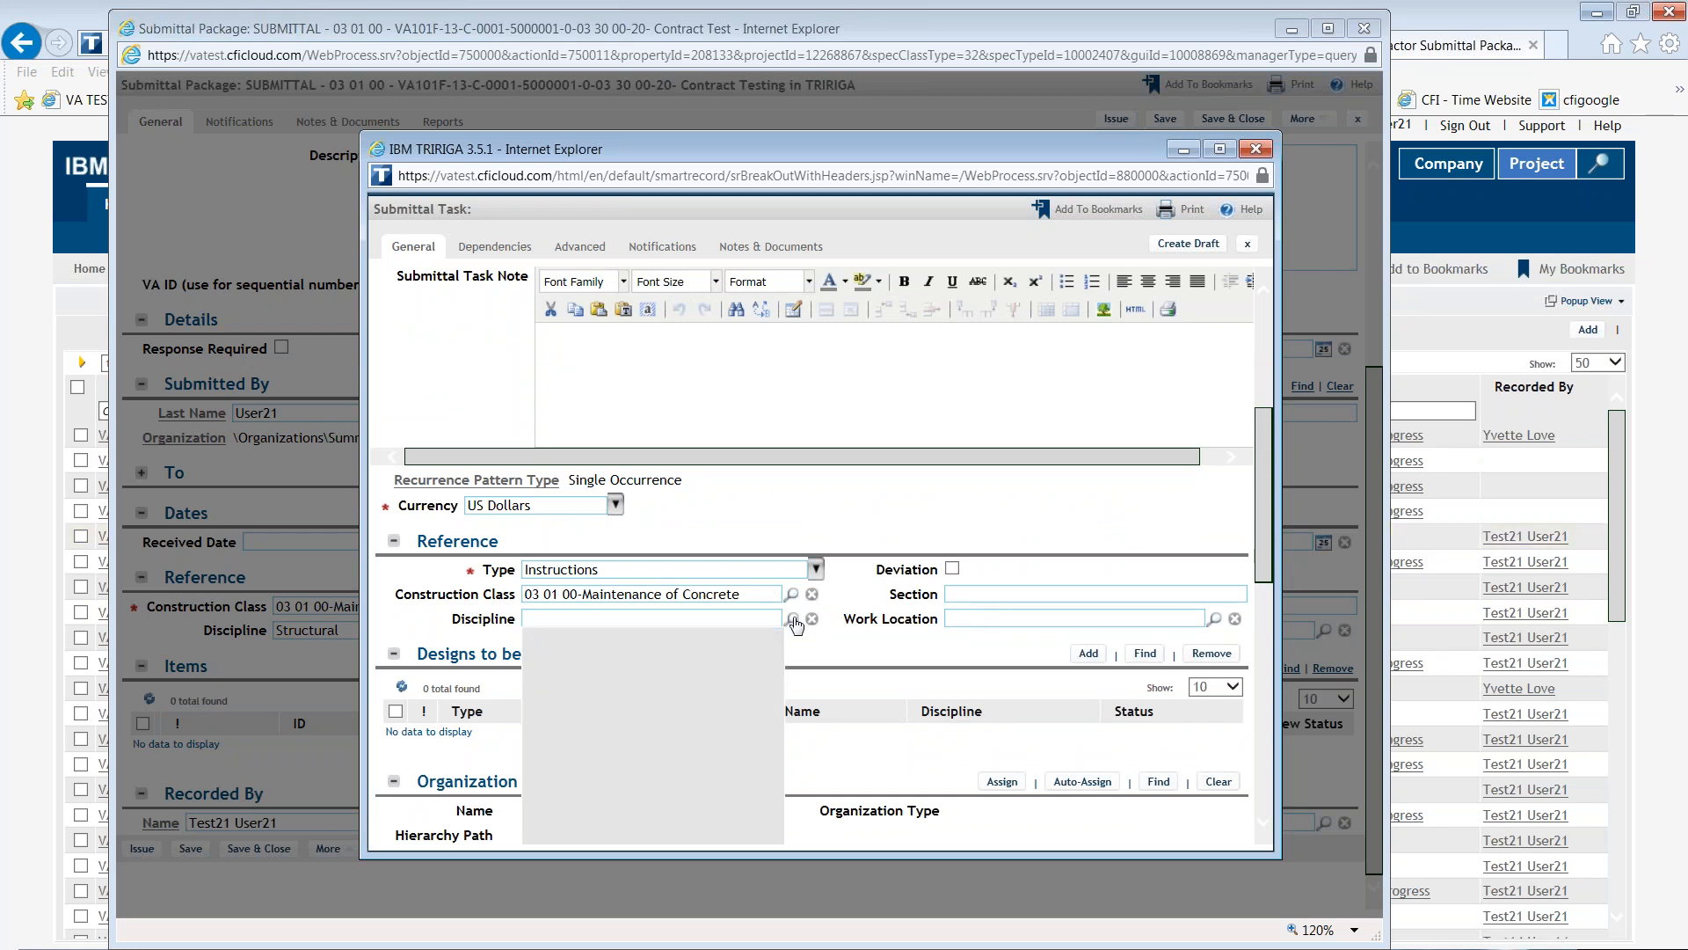
scroll(744, 731, "down", 5)
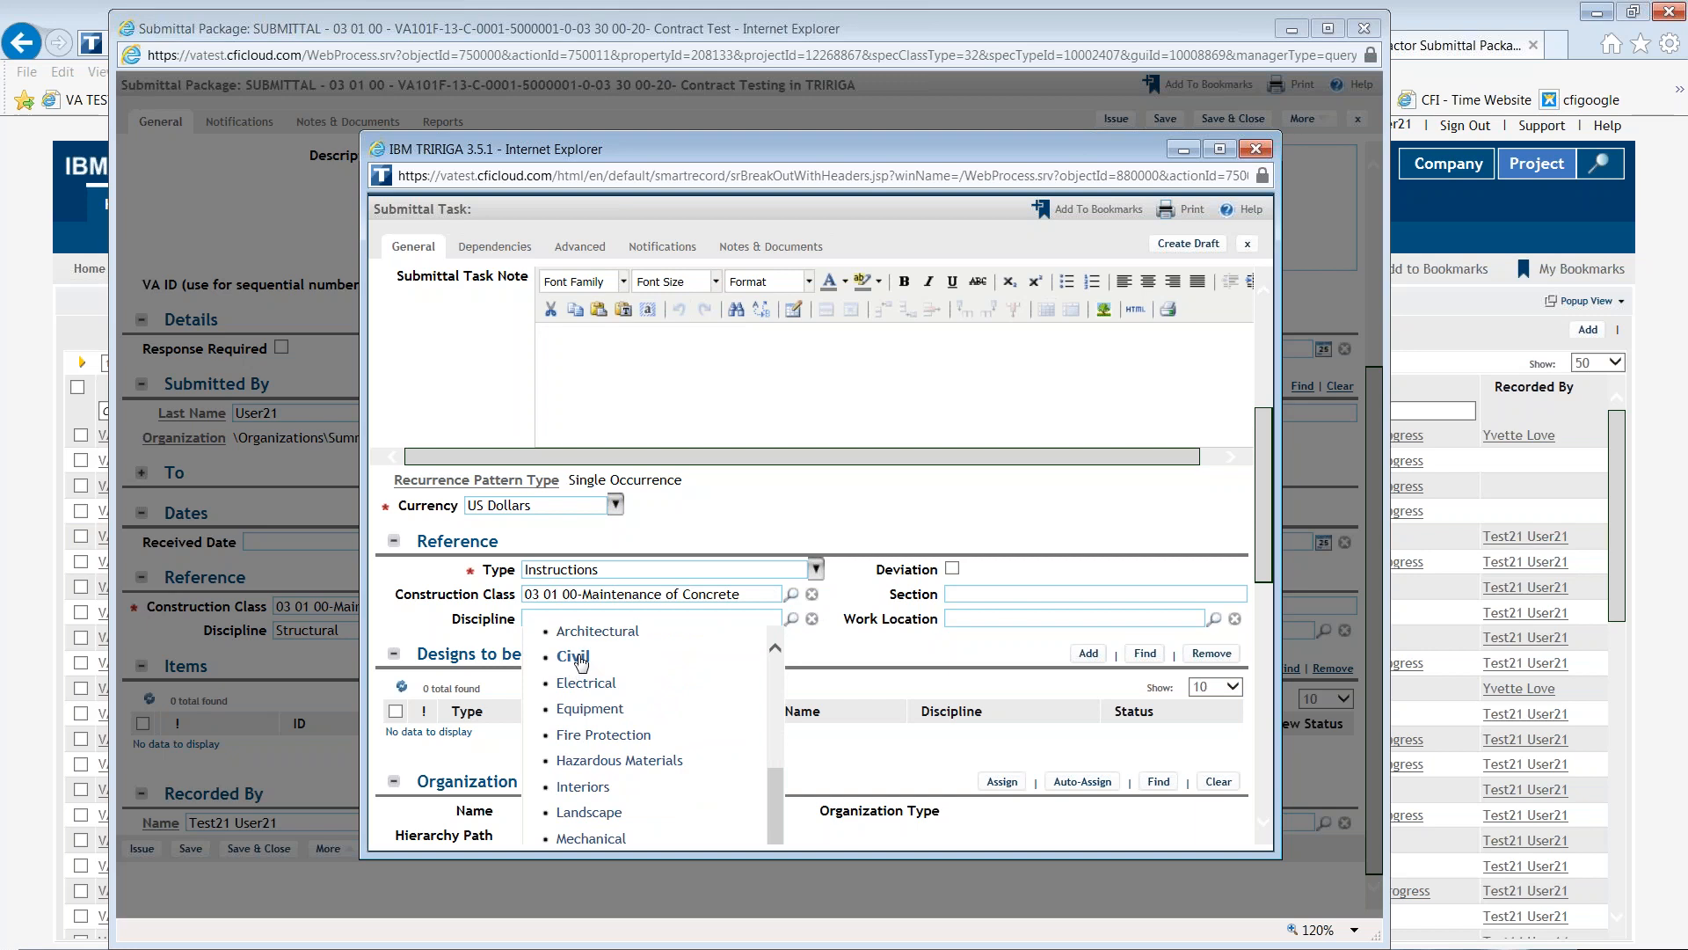
left_click(576, 658)
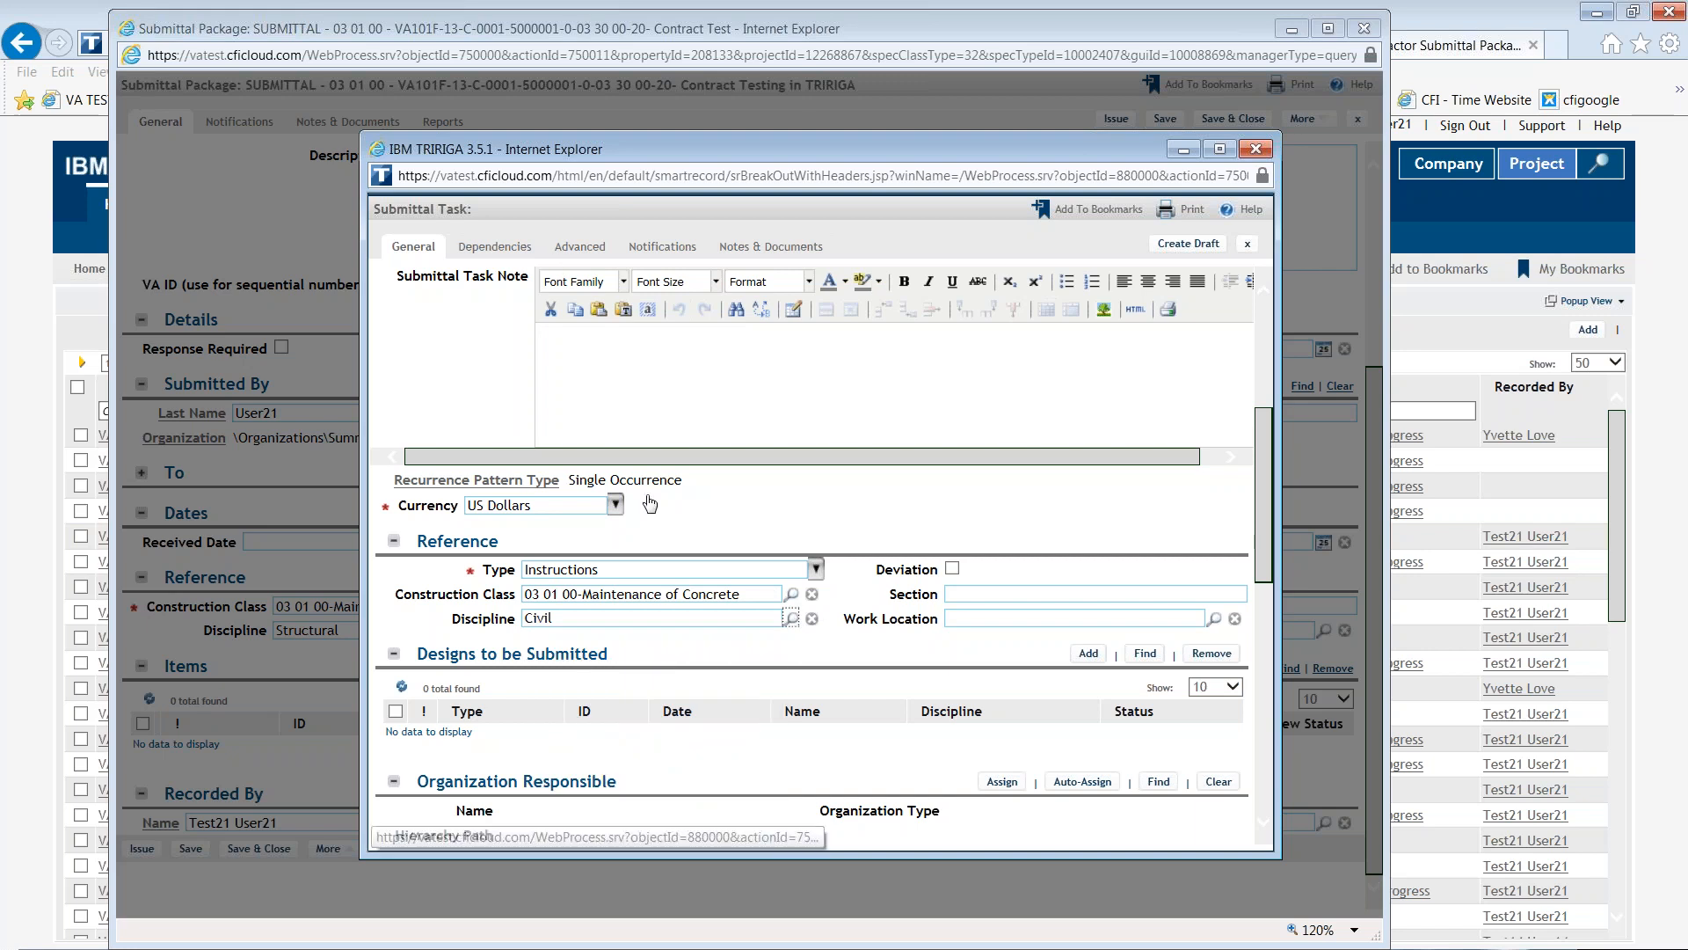
left_click(399, 212)
triple_click(475, 210)
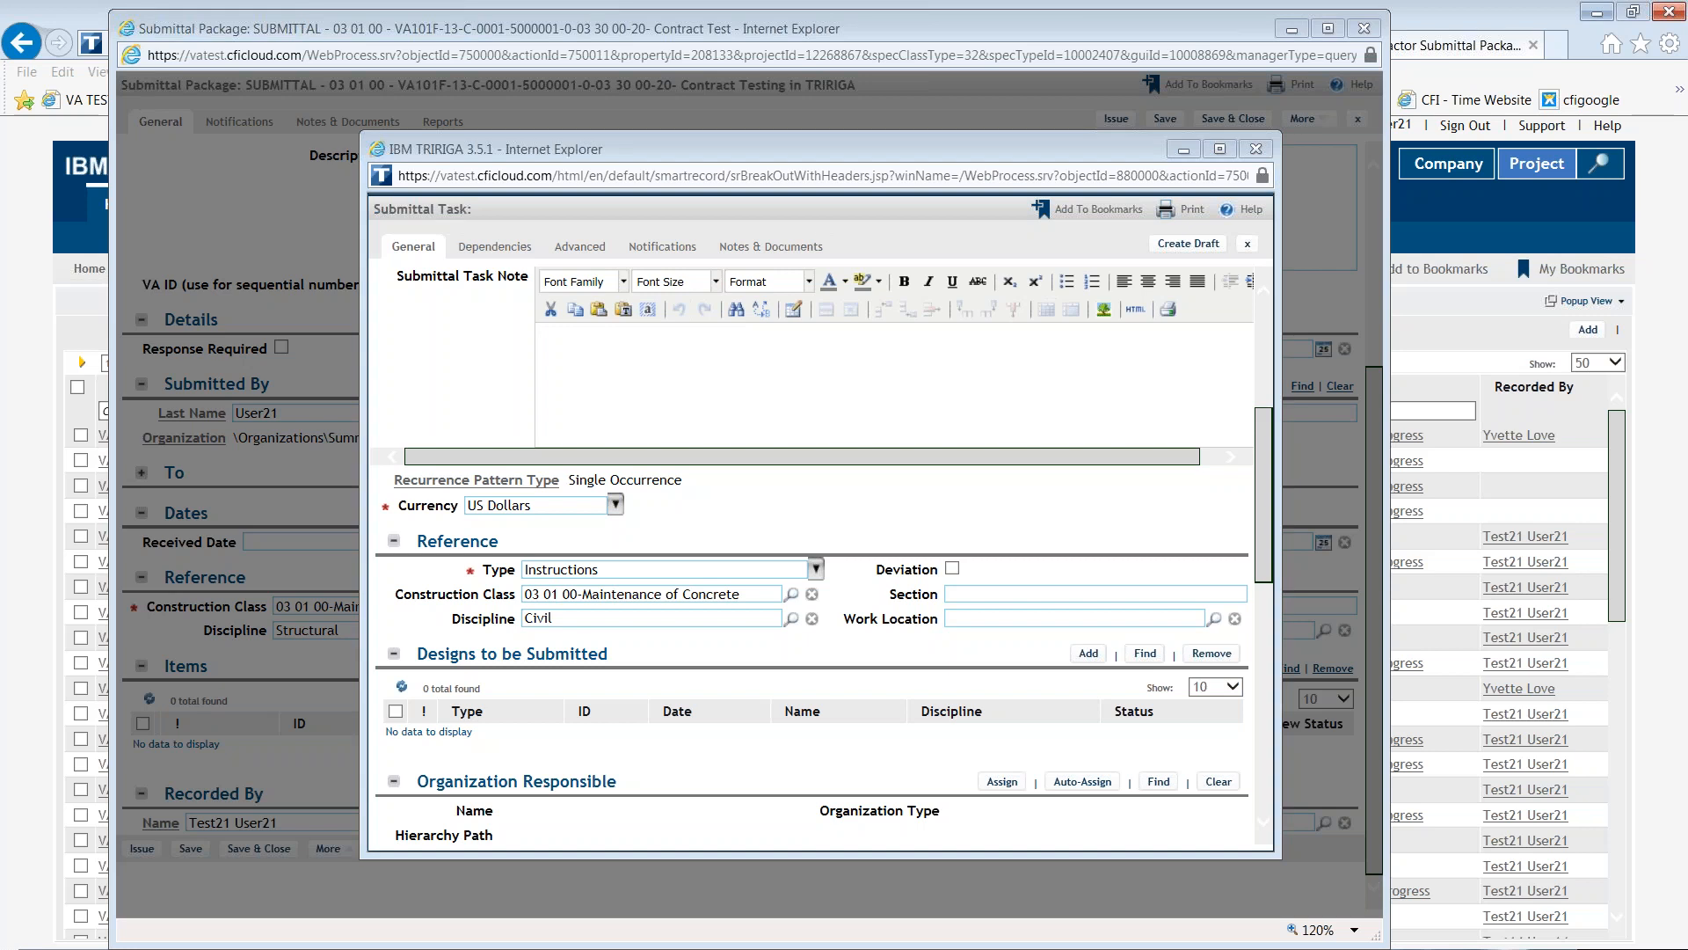
- Enter "paragraph pertaining to section" as the submittal task's reference section
left_click(993, 595)
type("parah")
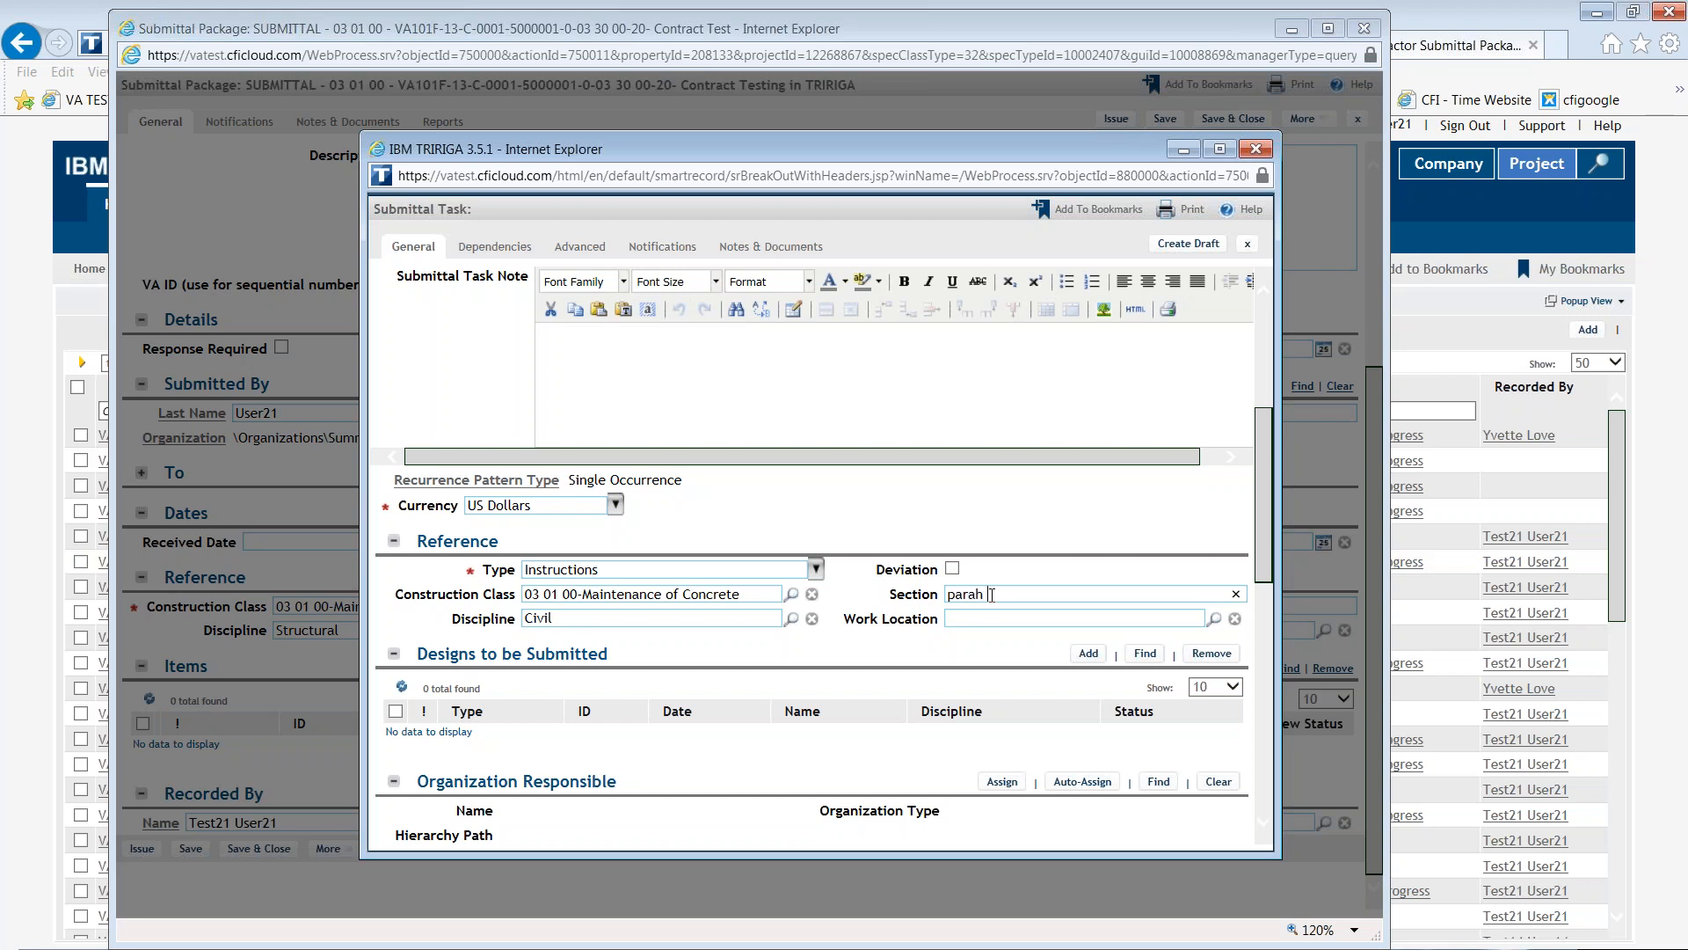
key("BackSpace")
type("graph pertai")
type("ning to section")
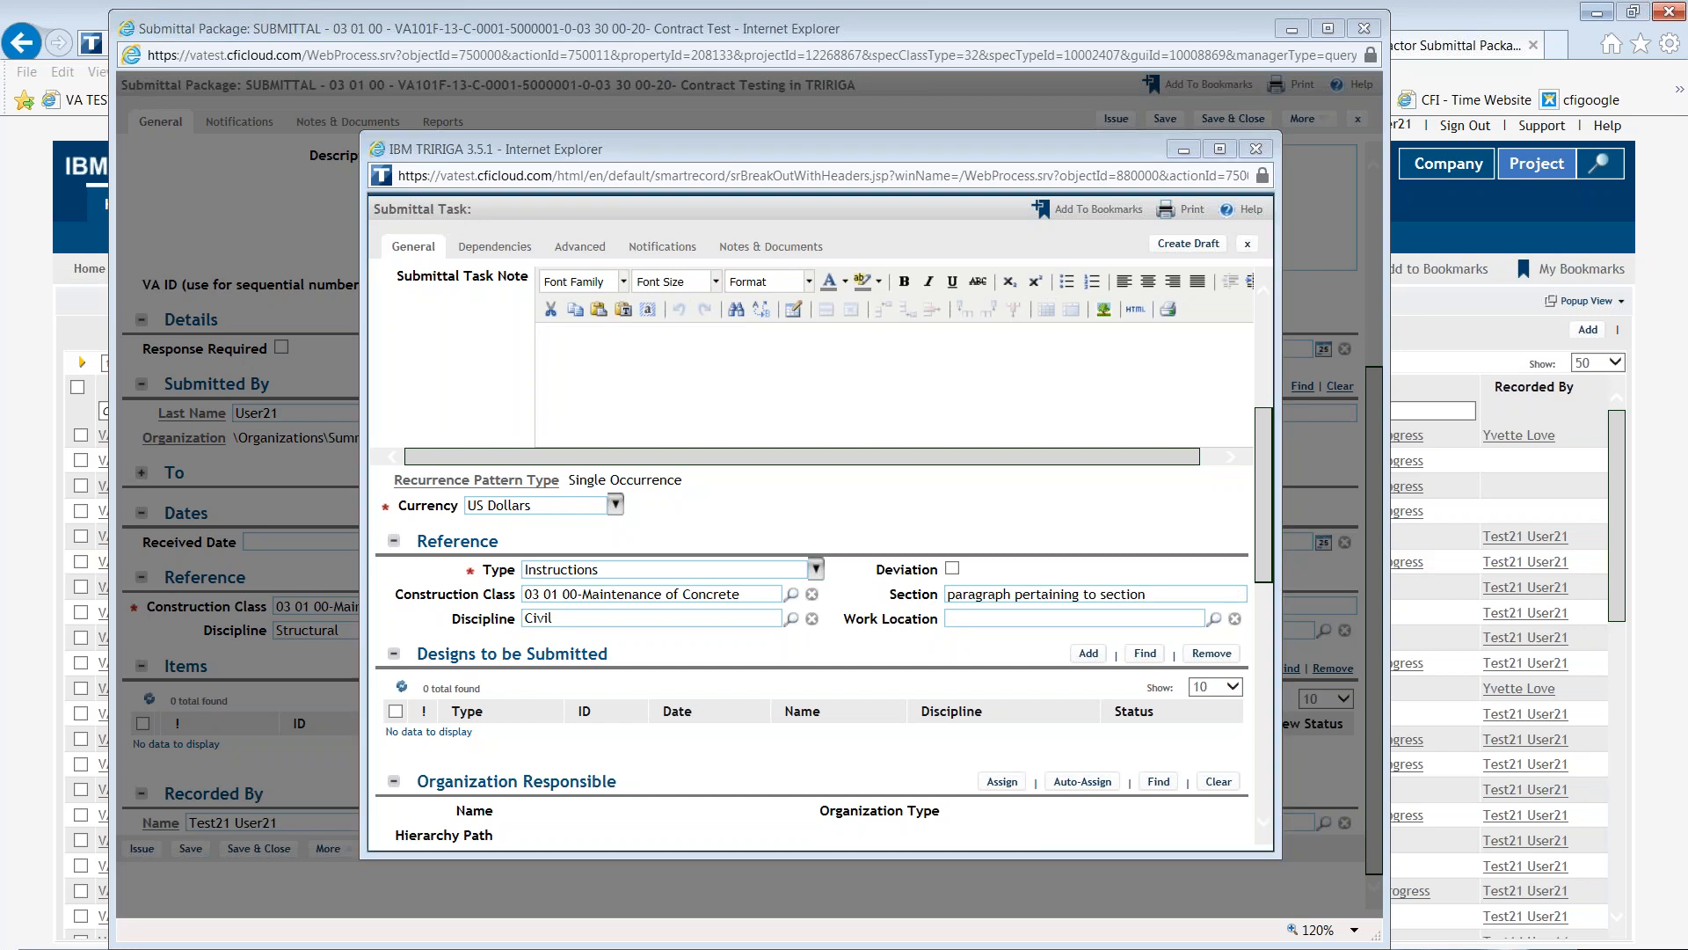
- Set the task's planned working days to 30, and enlarge and reposition the task window to show the planned end date
left_click(683, 782)
scroll(686, 785, "down", 8)
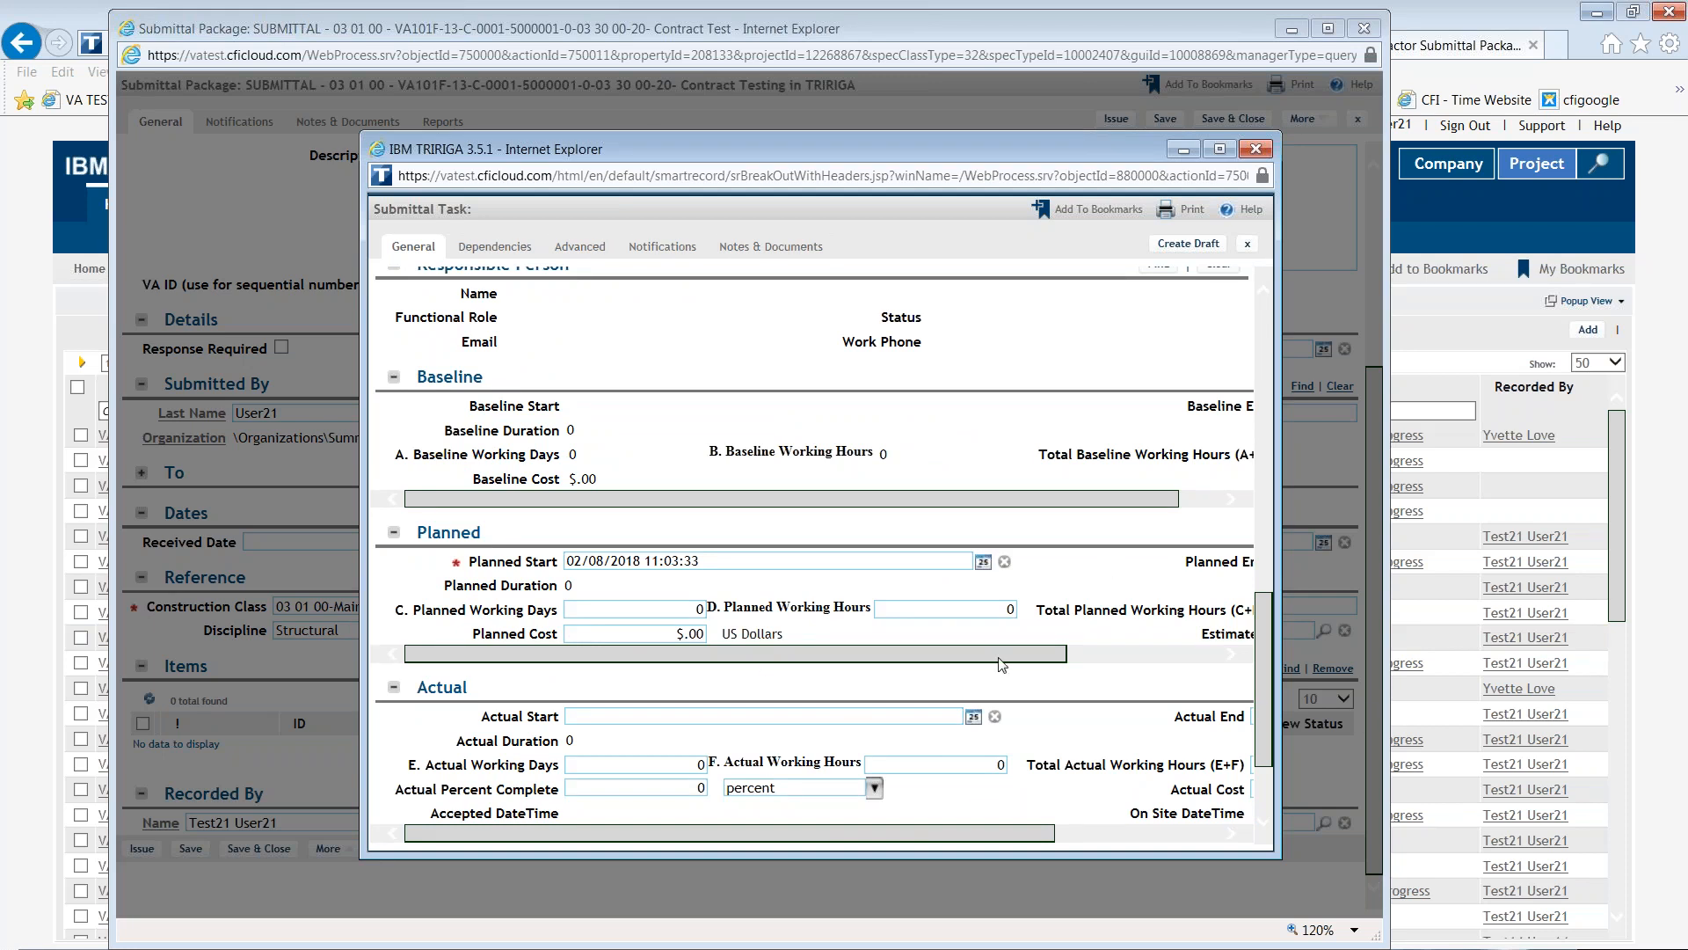
left_click_drag(683, 609, 761, 606)
type("30")
left_click(735, 588)
left_click_drag(1280, 855, 1447, 889)
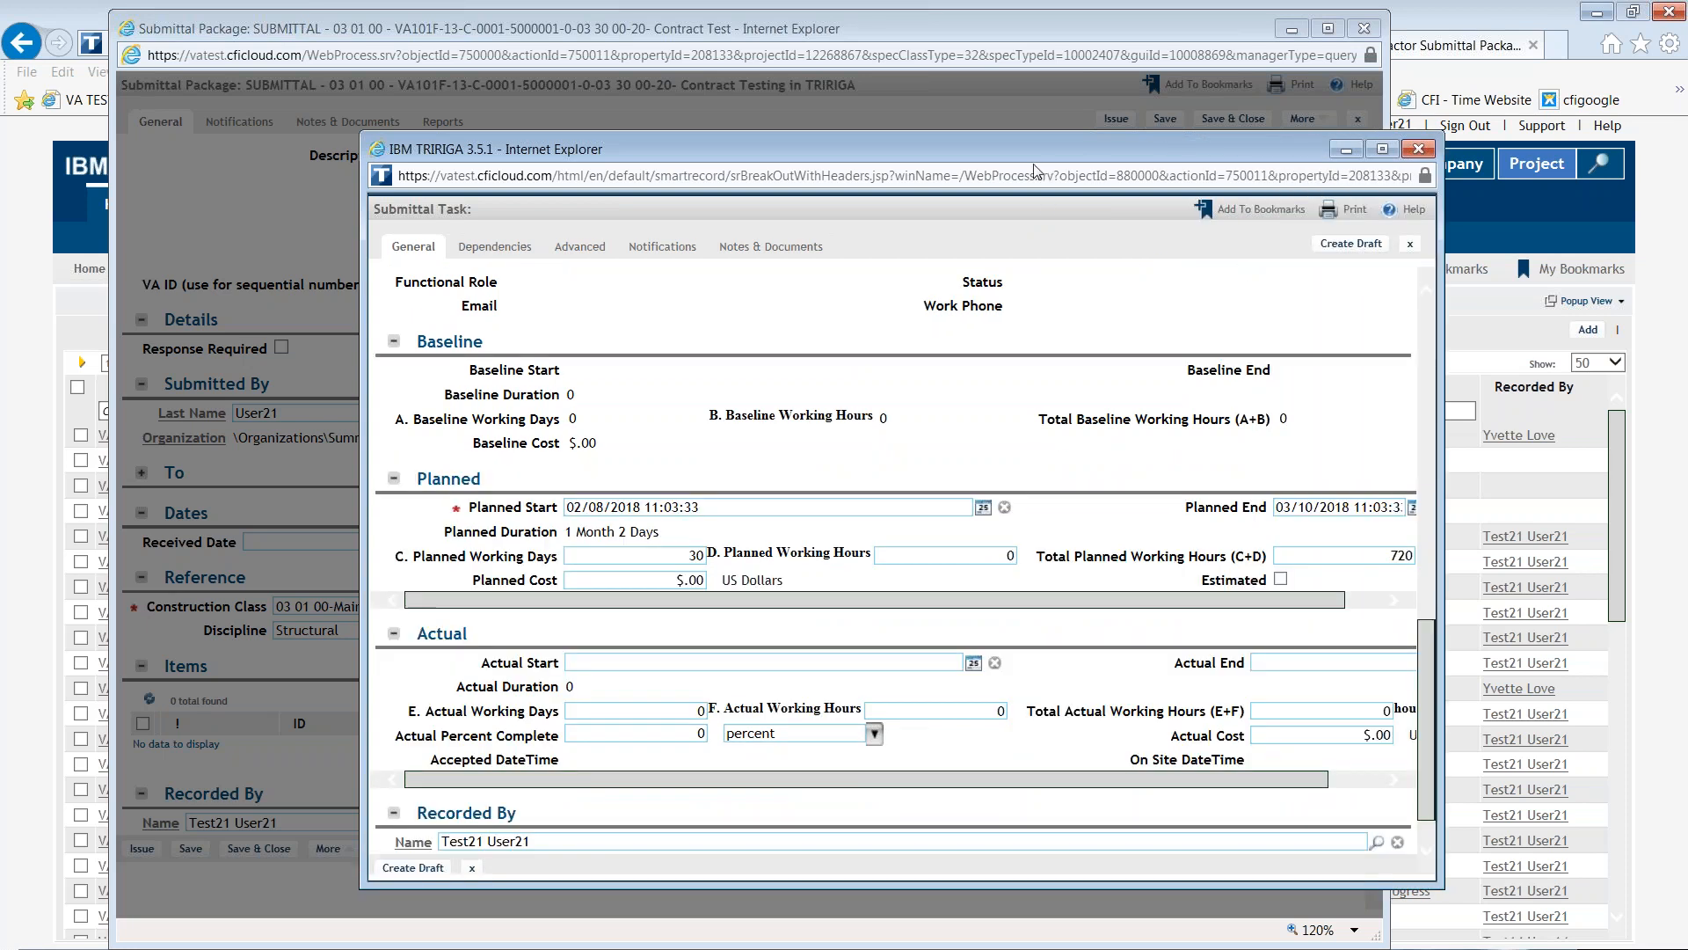
left_click_drag(1037, 166, 871, 133)
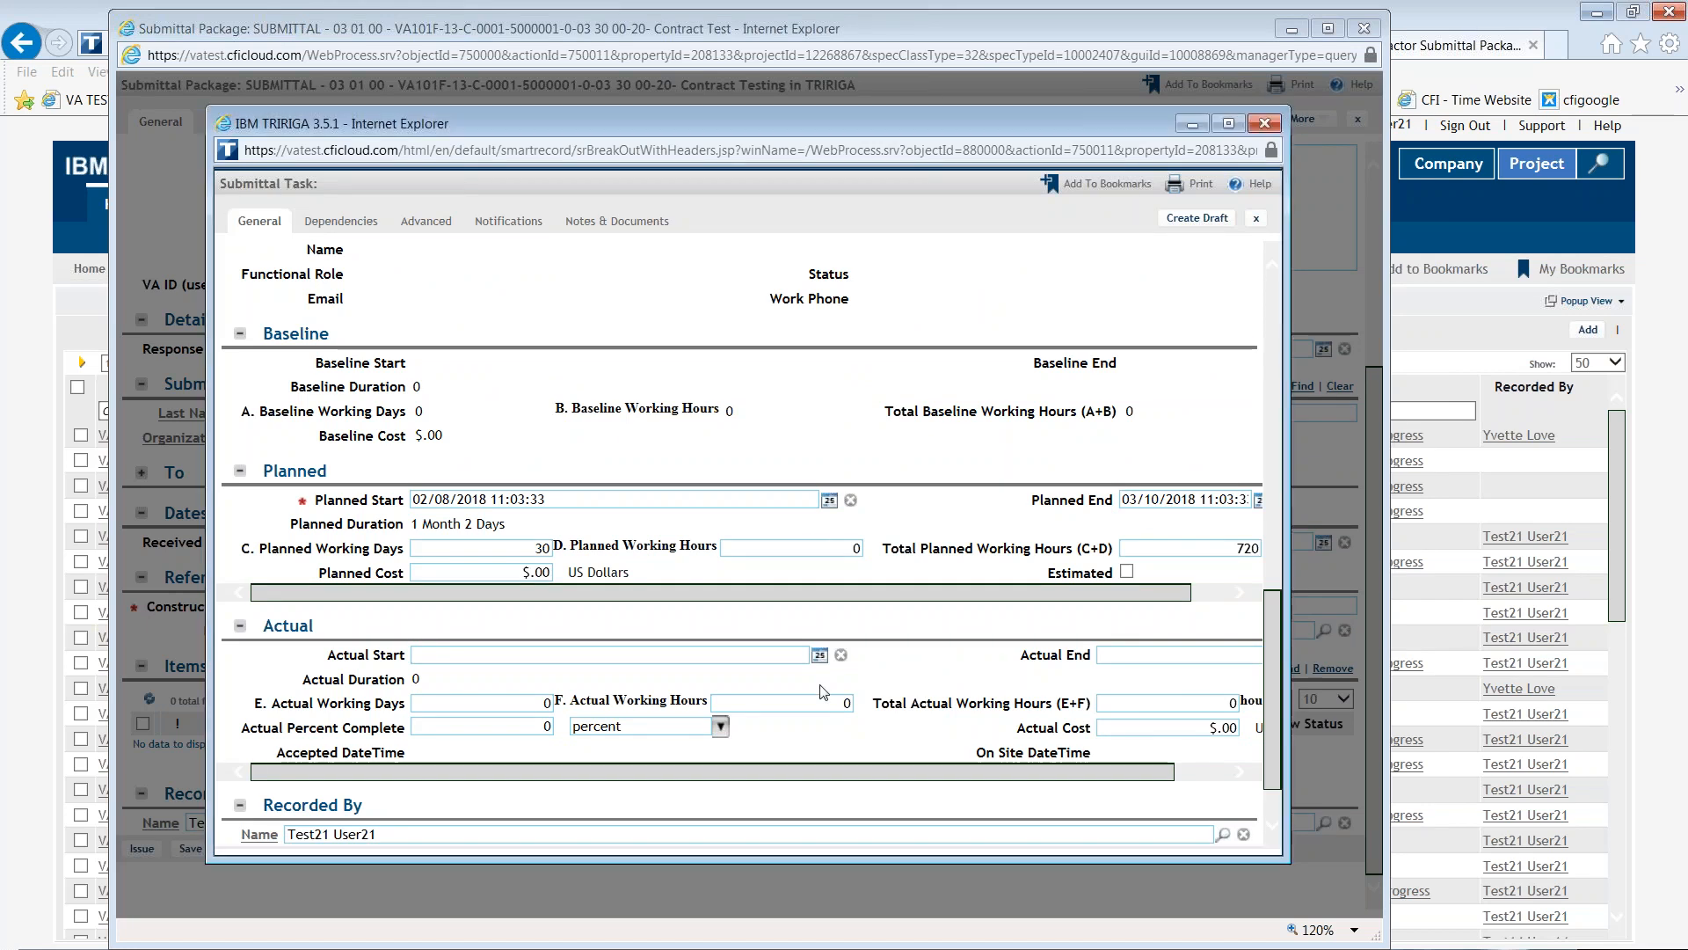
- Open the single-file upload for the submittal task's related documents
scroll(822, 572, "down", 1)
scroll(822, 701, "up", 10)
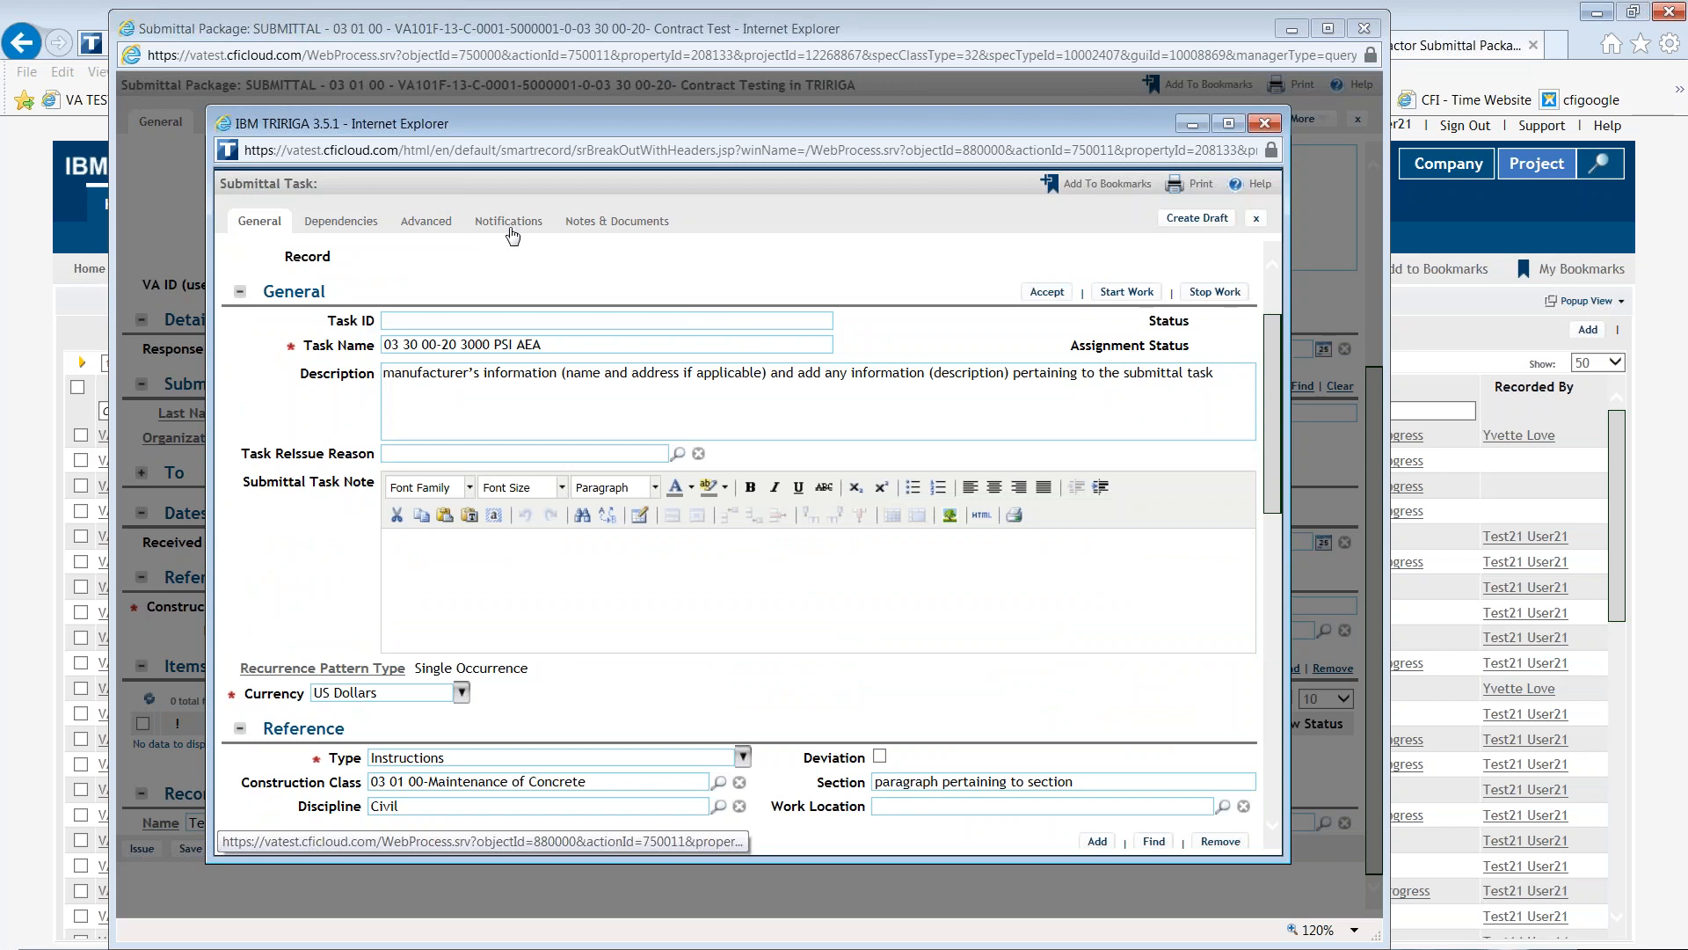
left_click(629, 224)
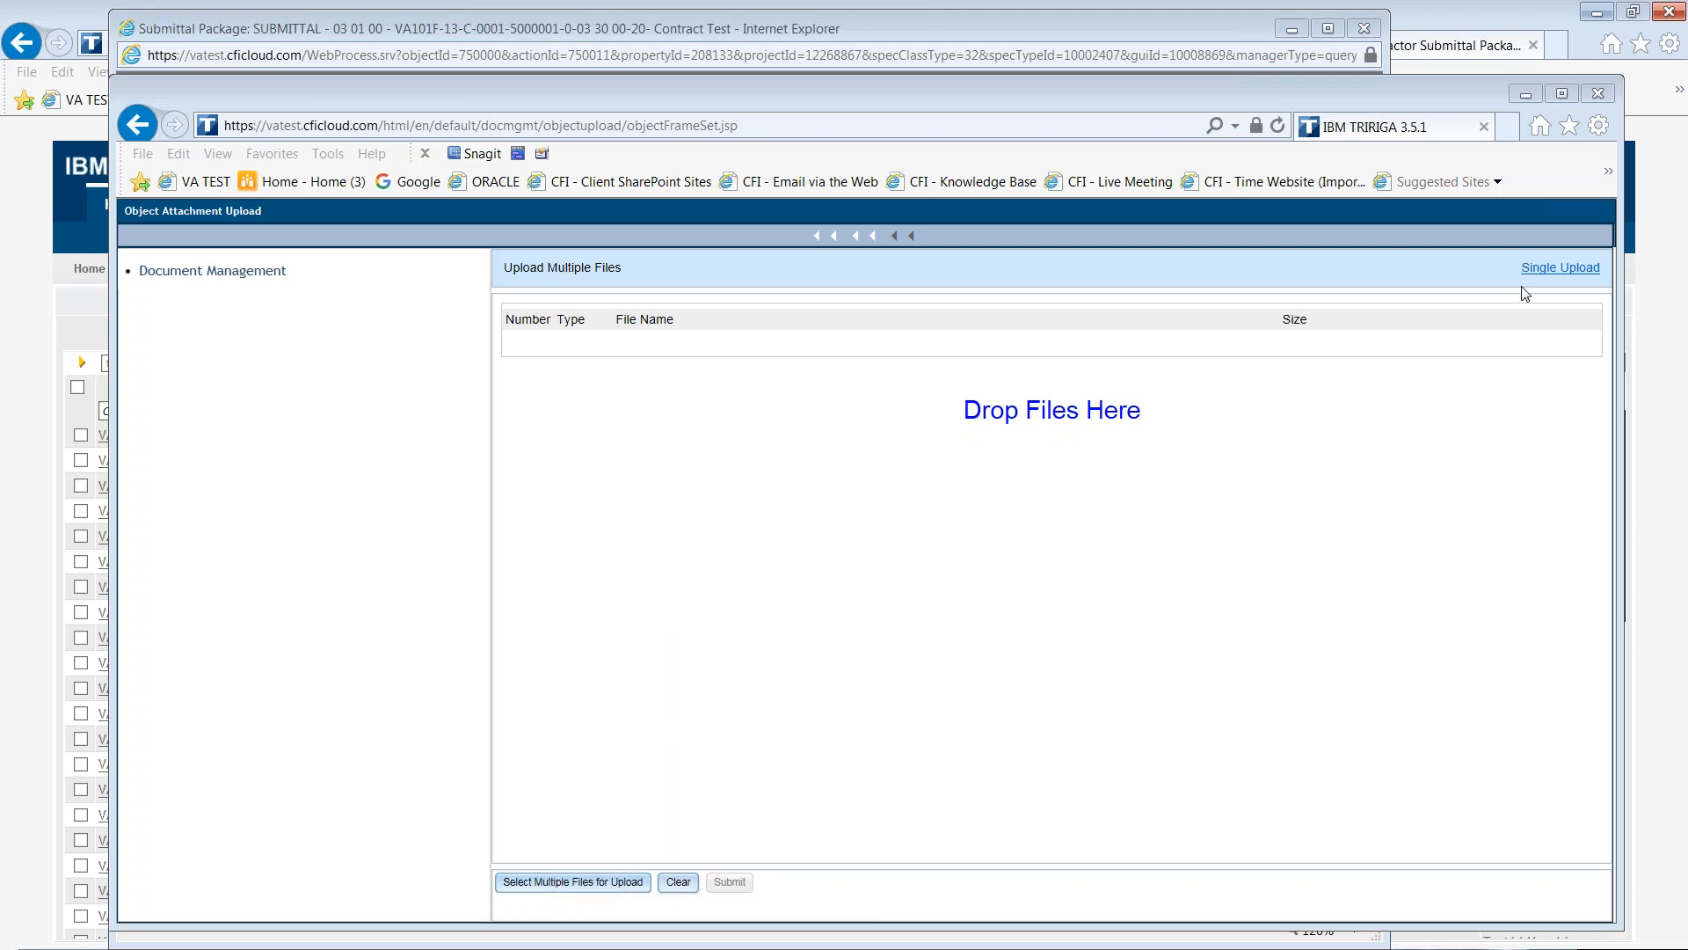
left_click(1561, 268)
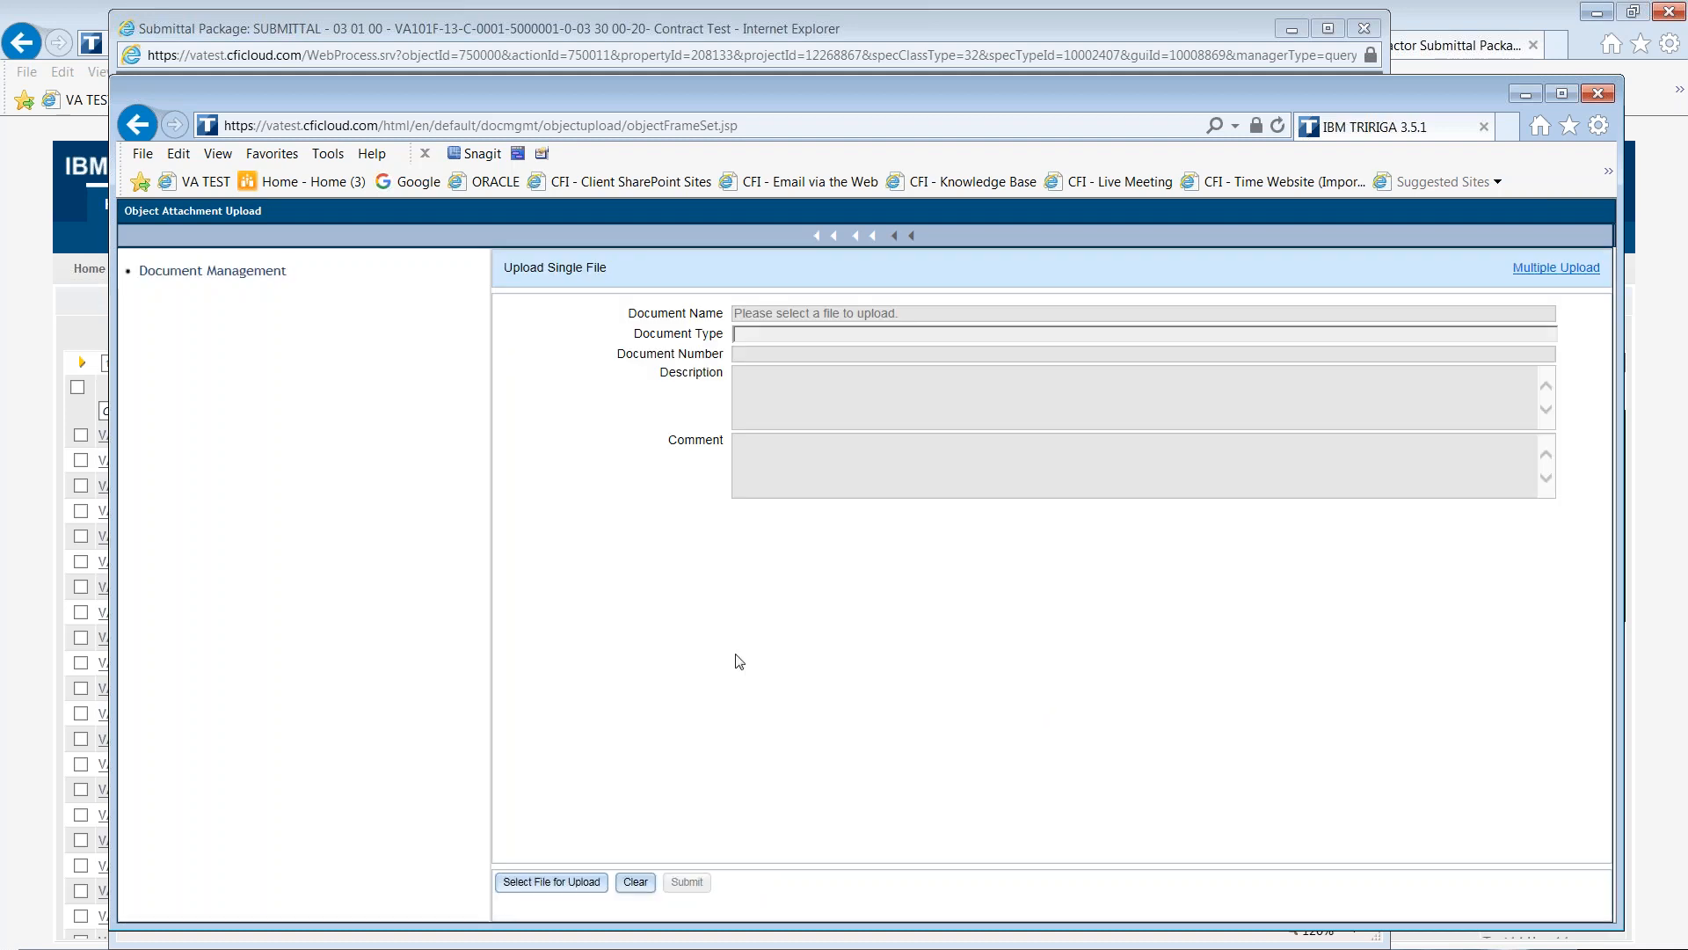
- Upload "VA VPN_Remote Desktop instruction.docx" from the VPN folder inside Documents > VA and close the upload window
left_click(557, 883)
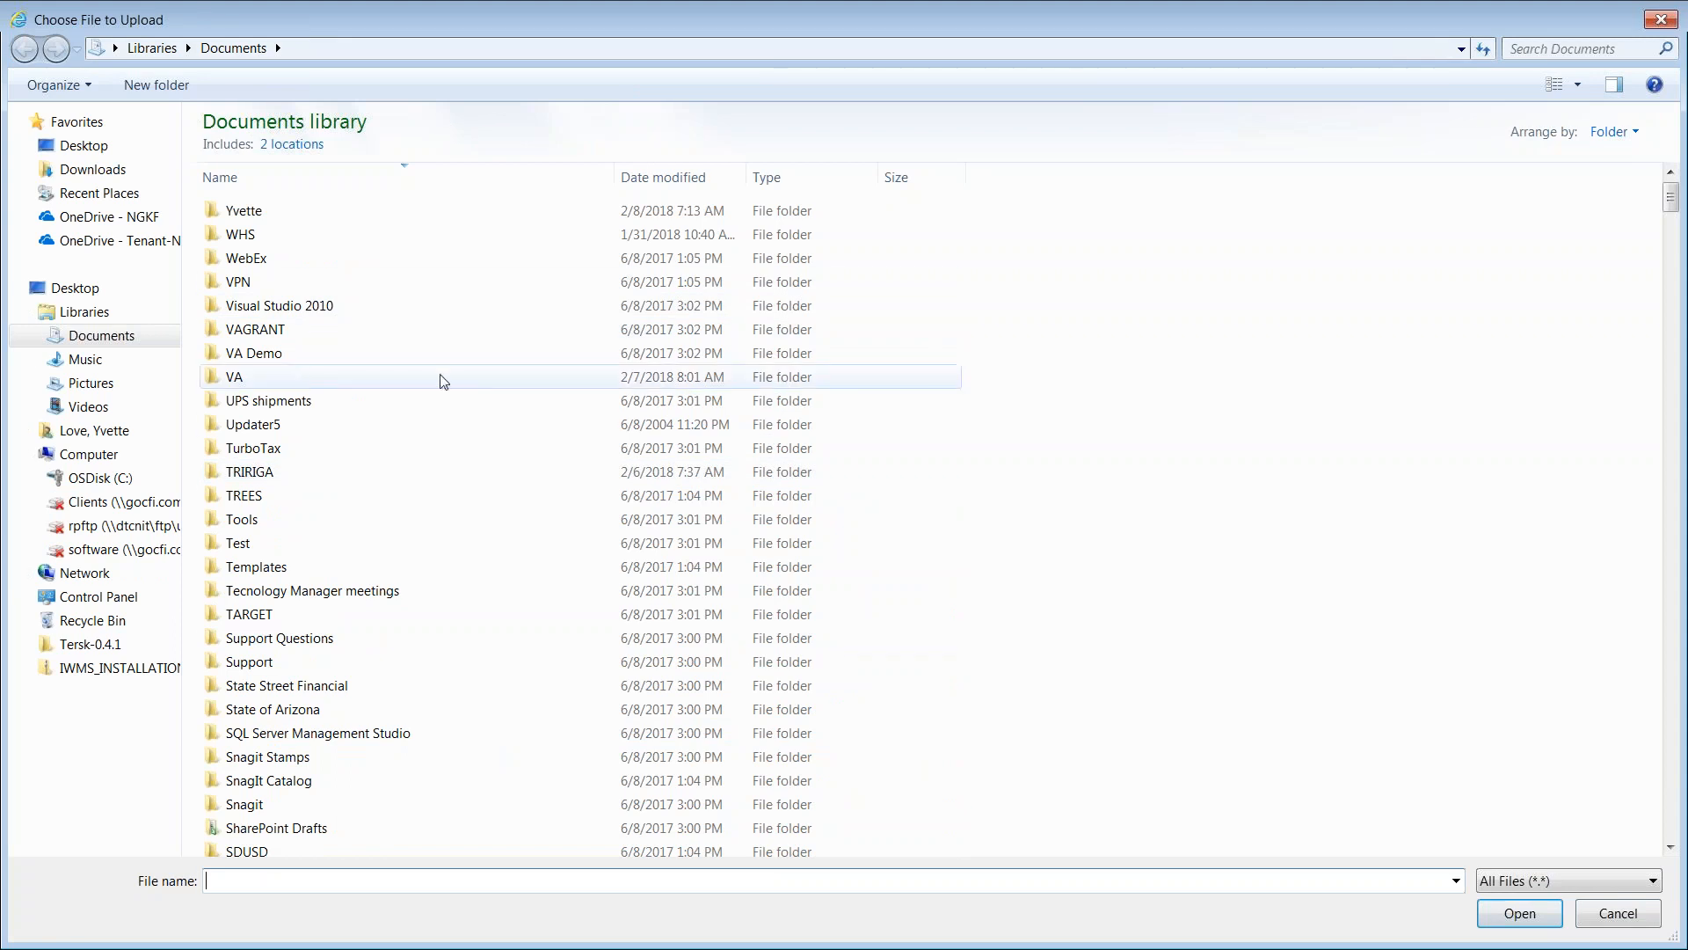
double_click(299, 379)
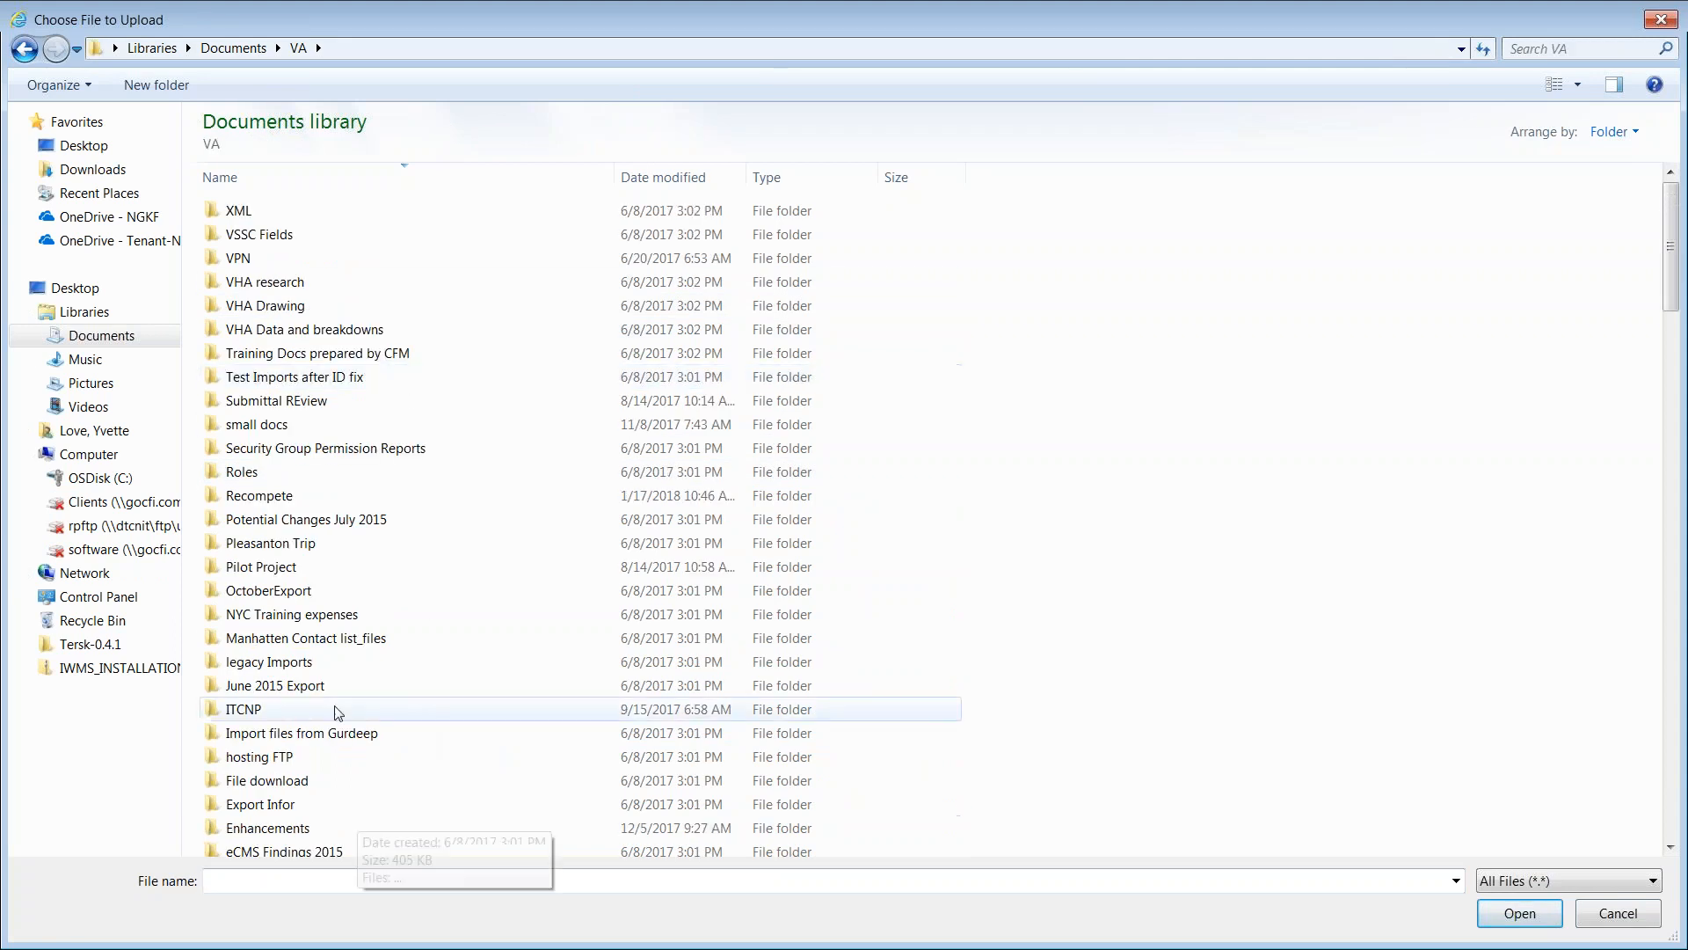
double_click(269, 260)
left_click(305, 243)
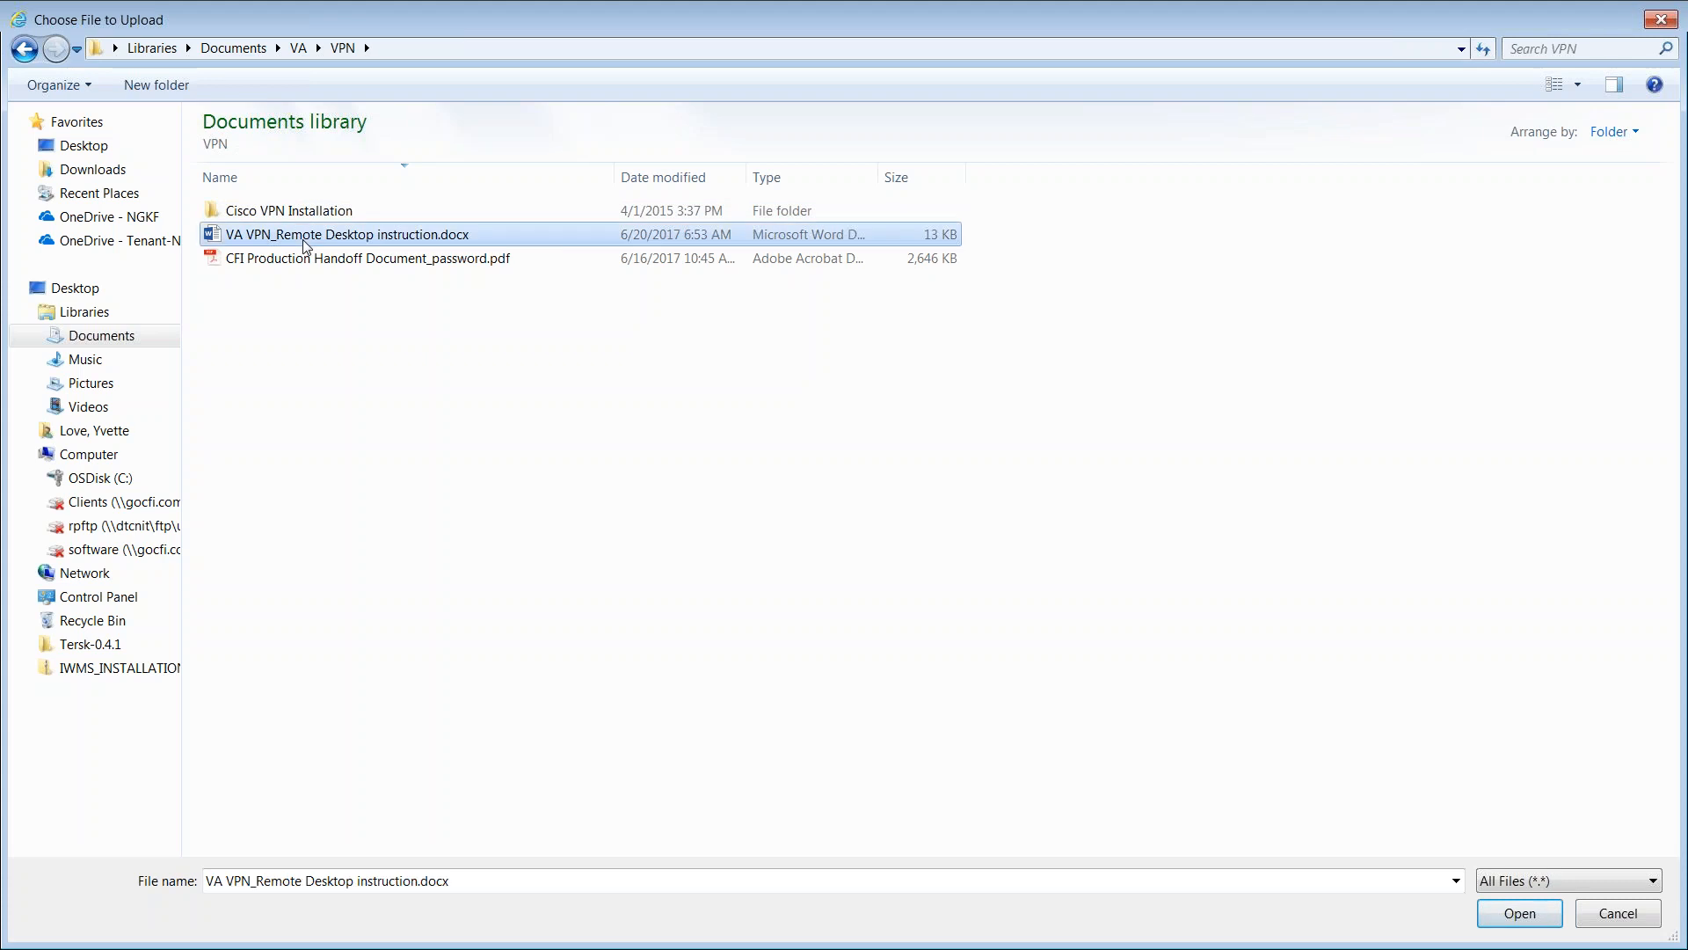
double_click(318, 242)
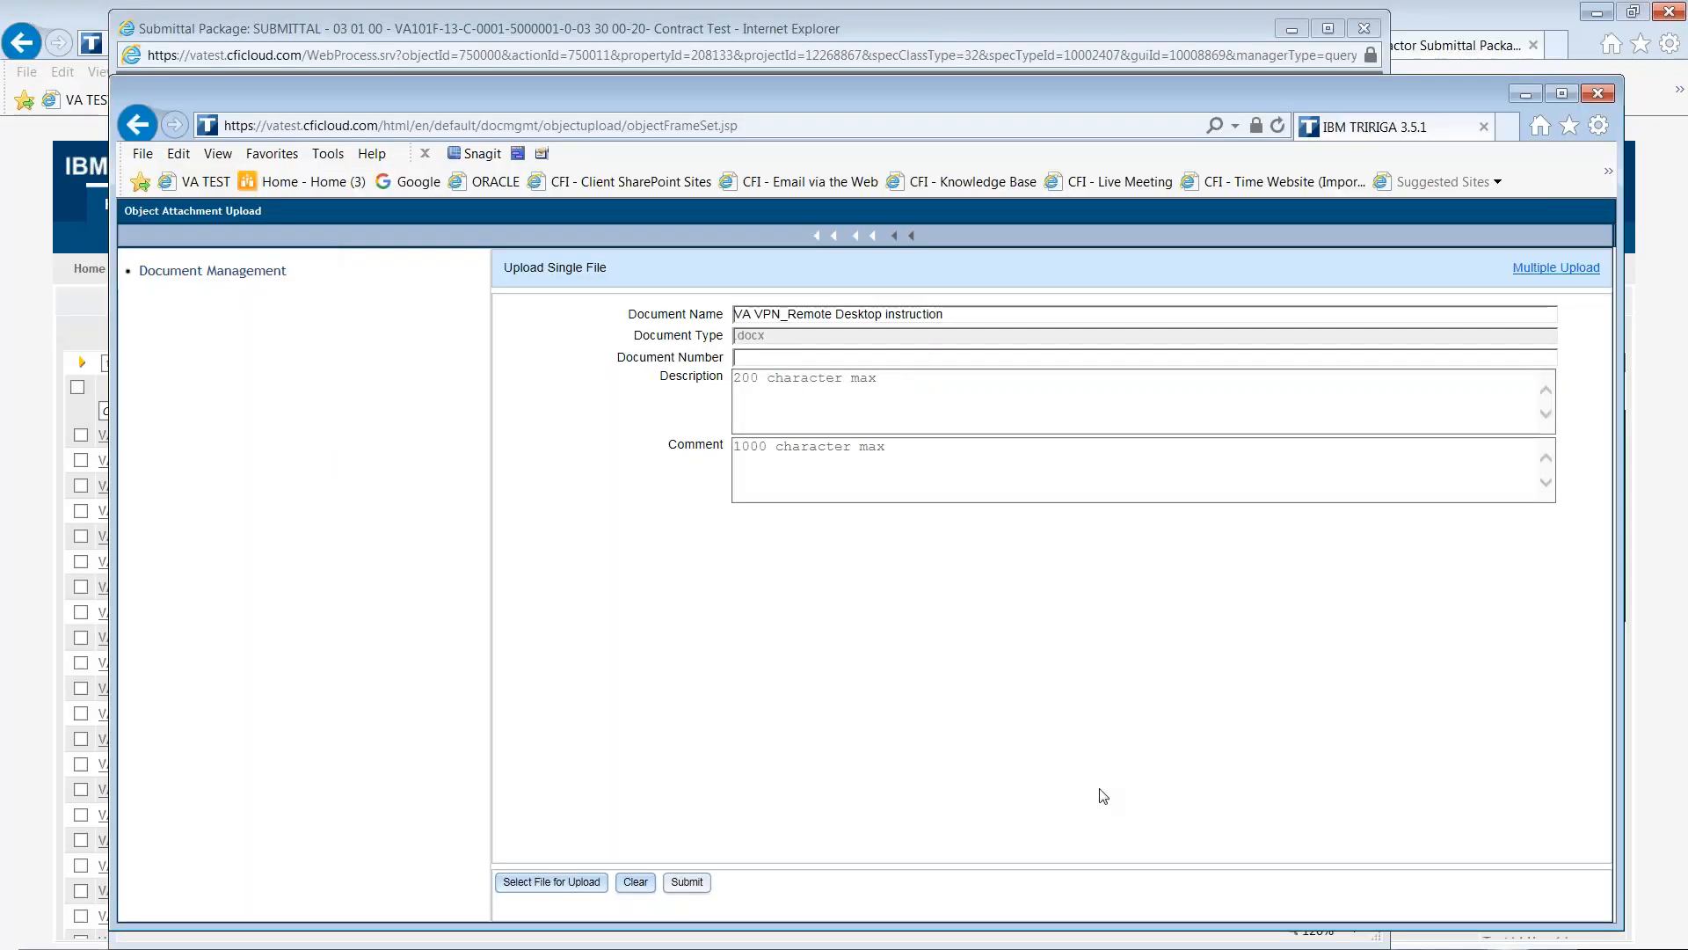
left_click(680, 884)
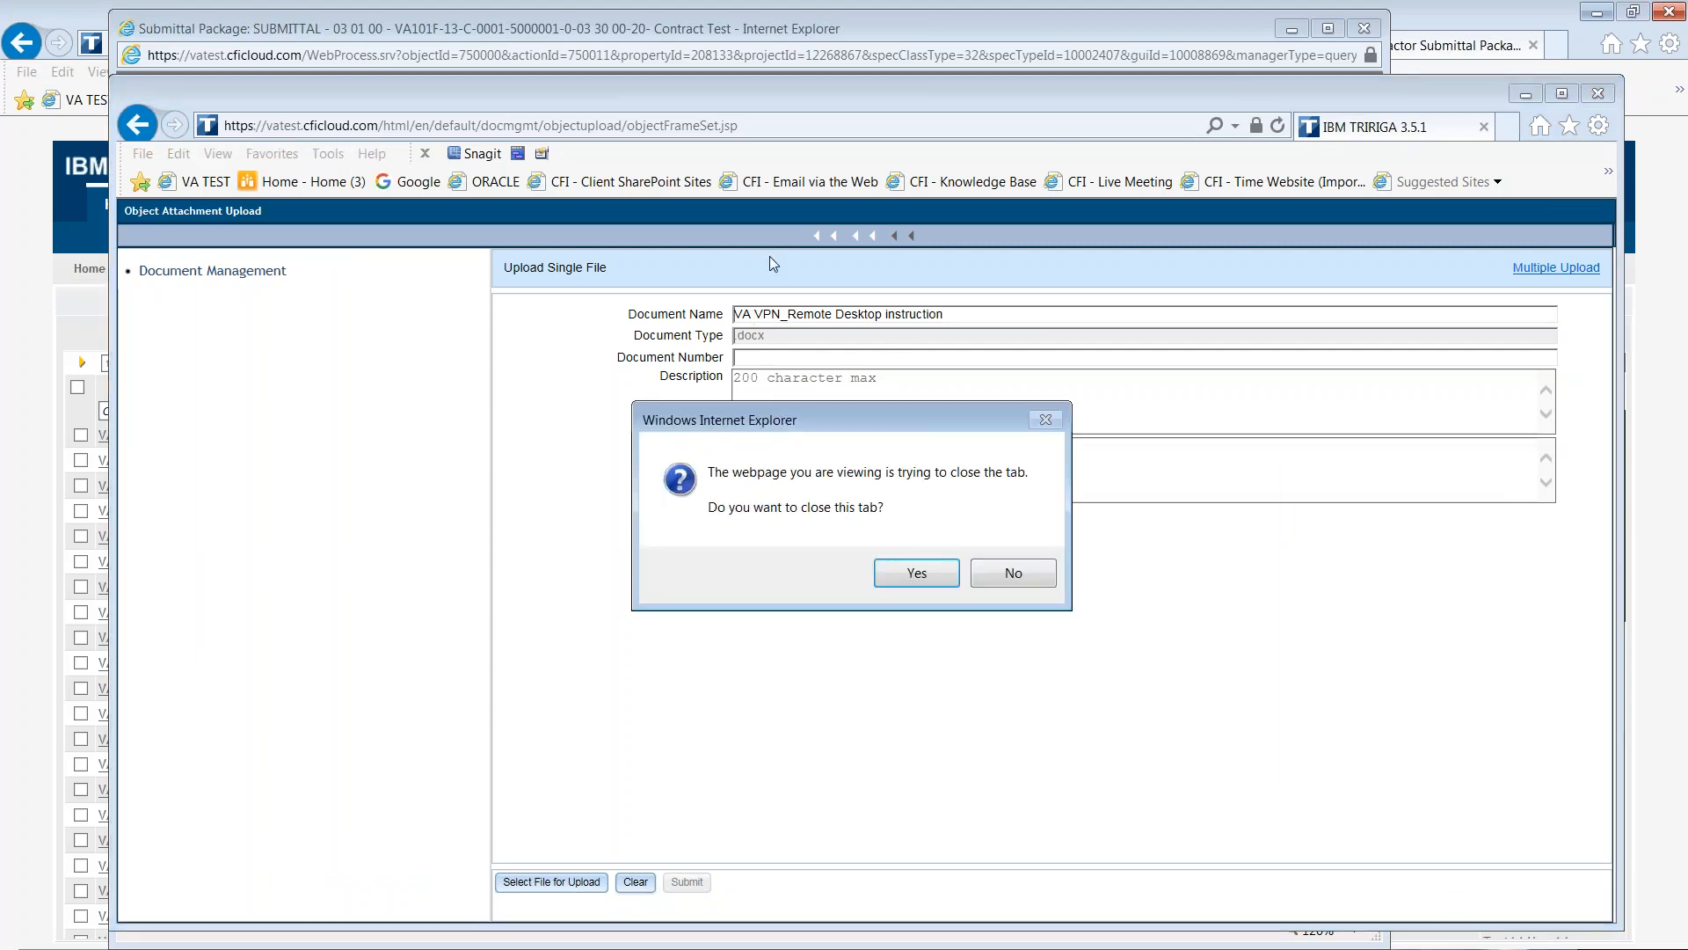
left_click(917, 573)
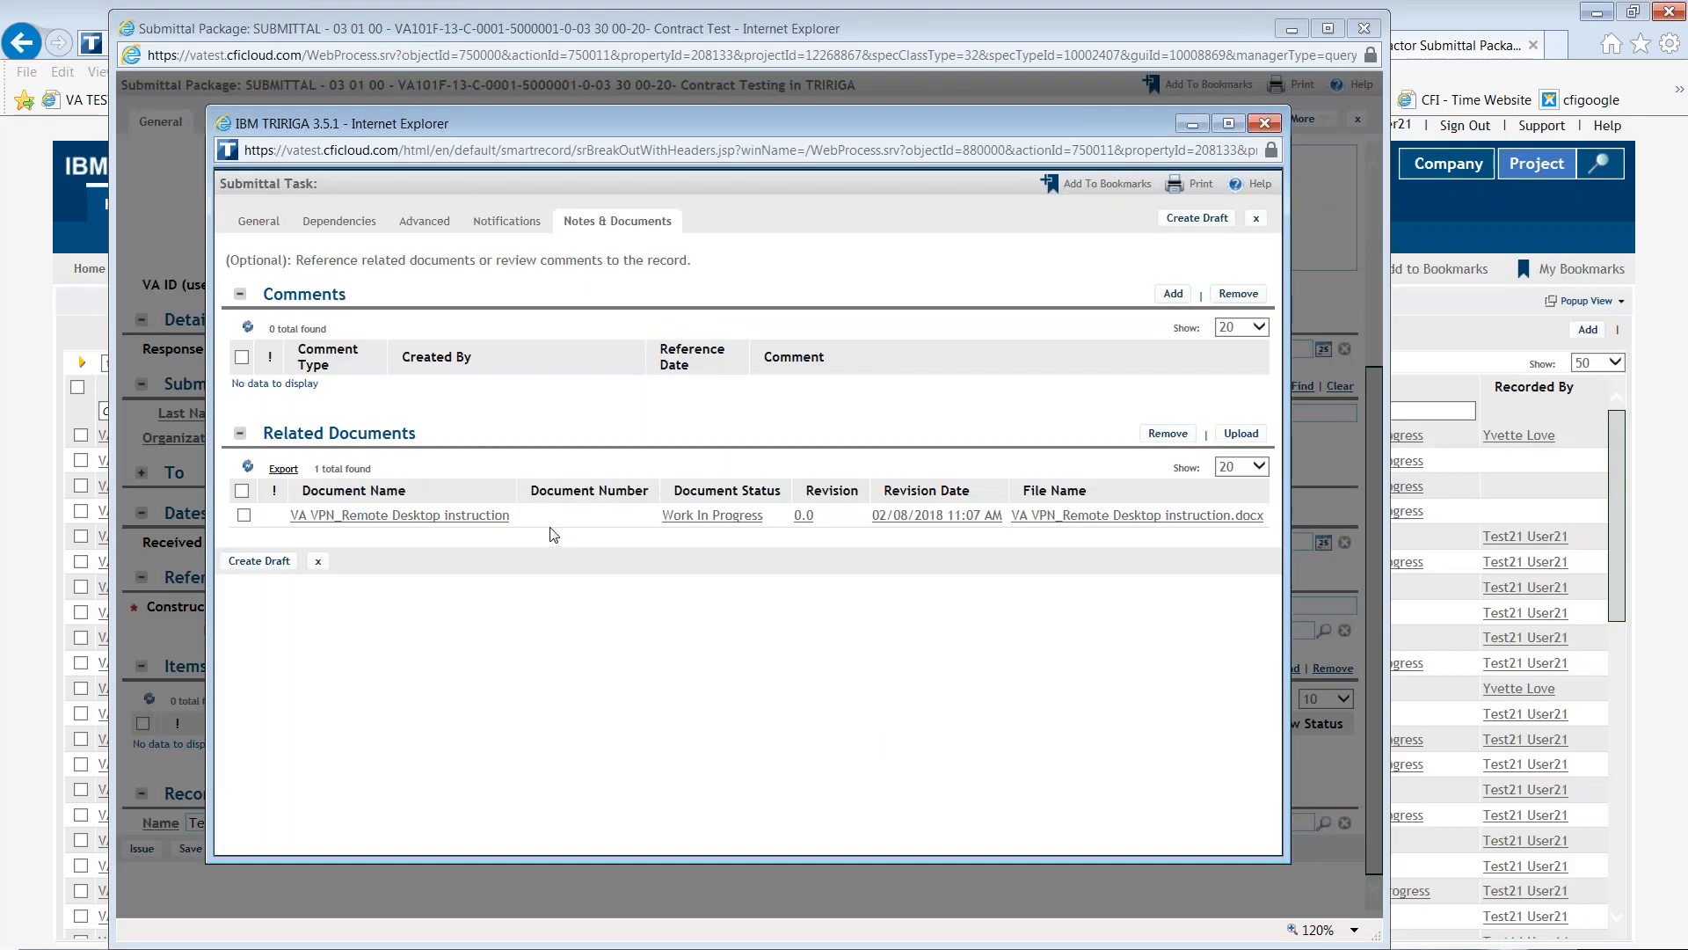
- Create the submittal task as a draft, and save and close it to return to the submittal package
left_click_drag(326, 180, 243, 183)
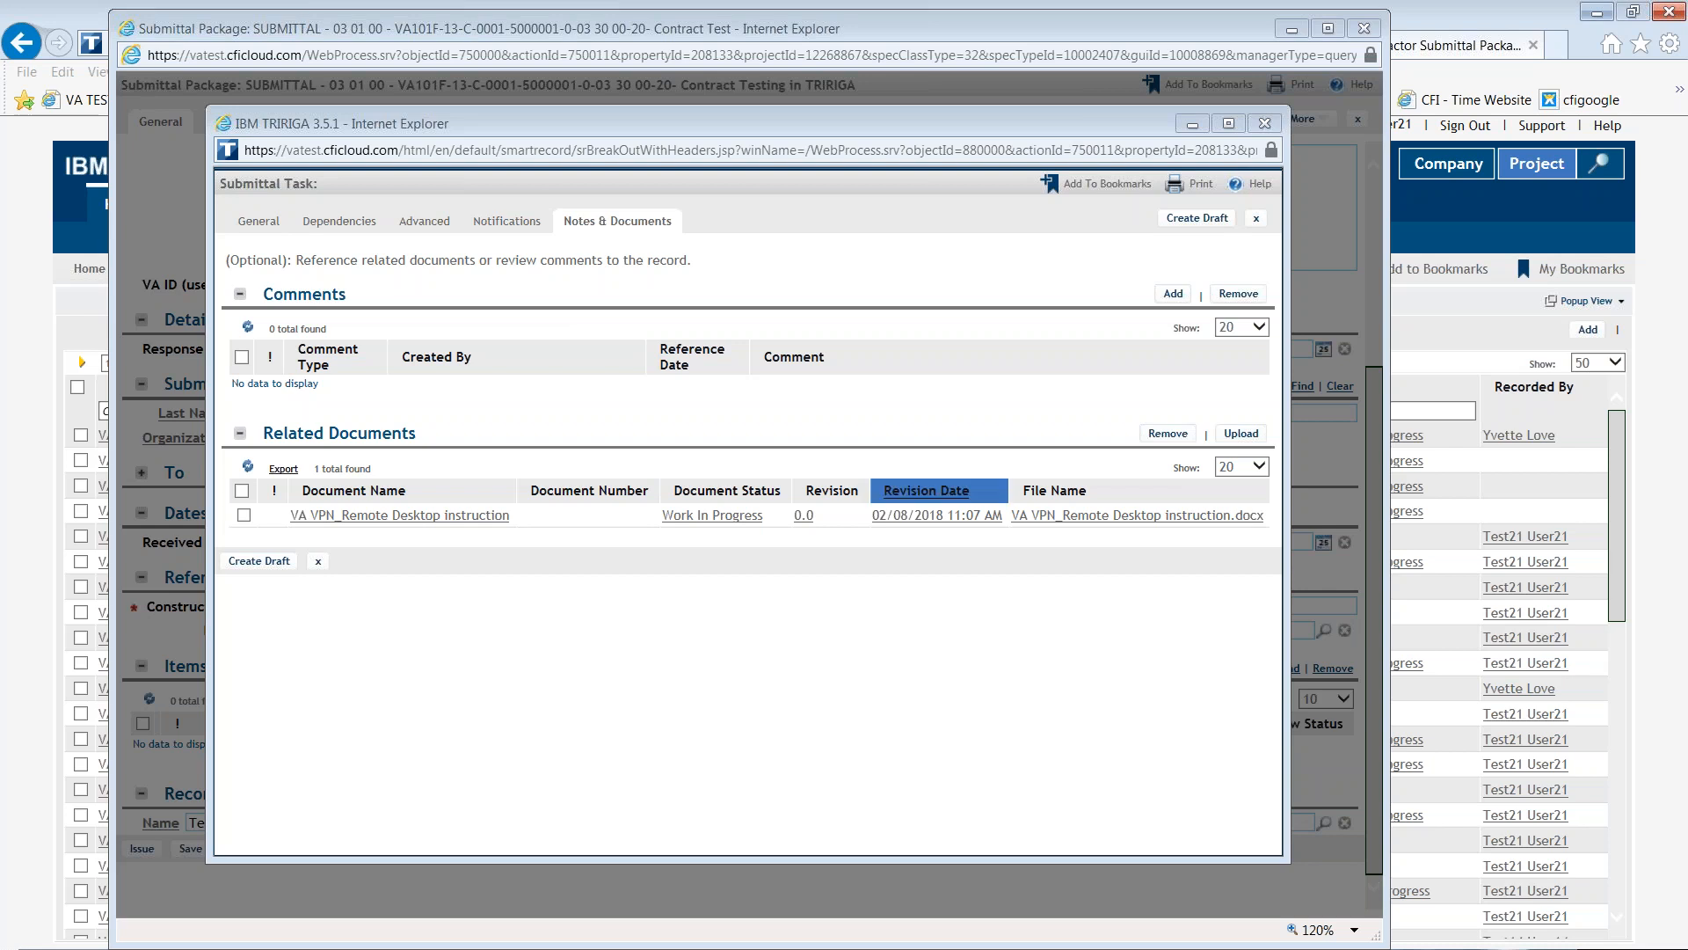
left_click(1186, 218)
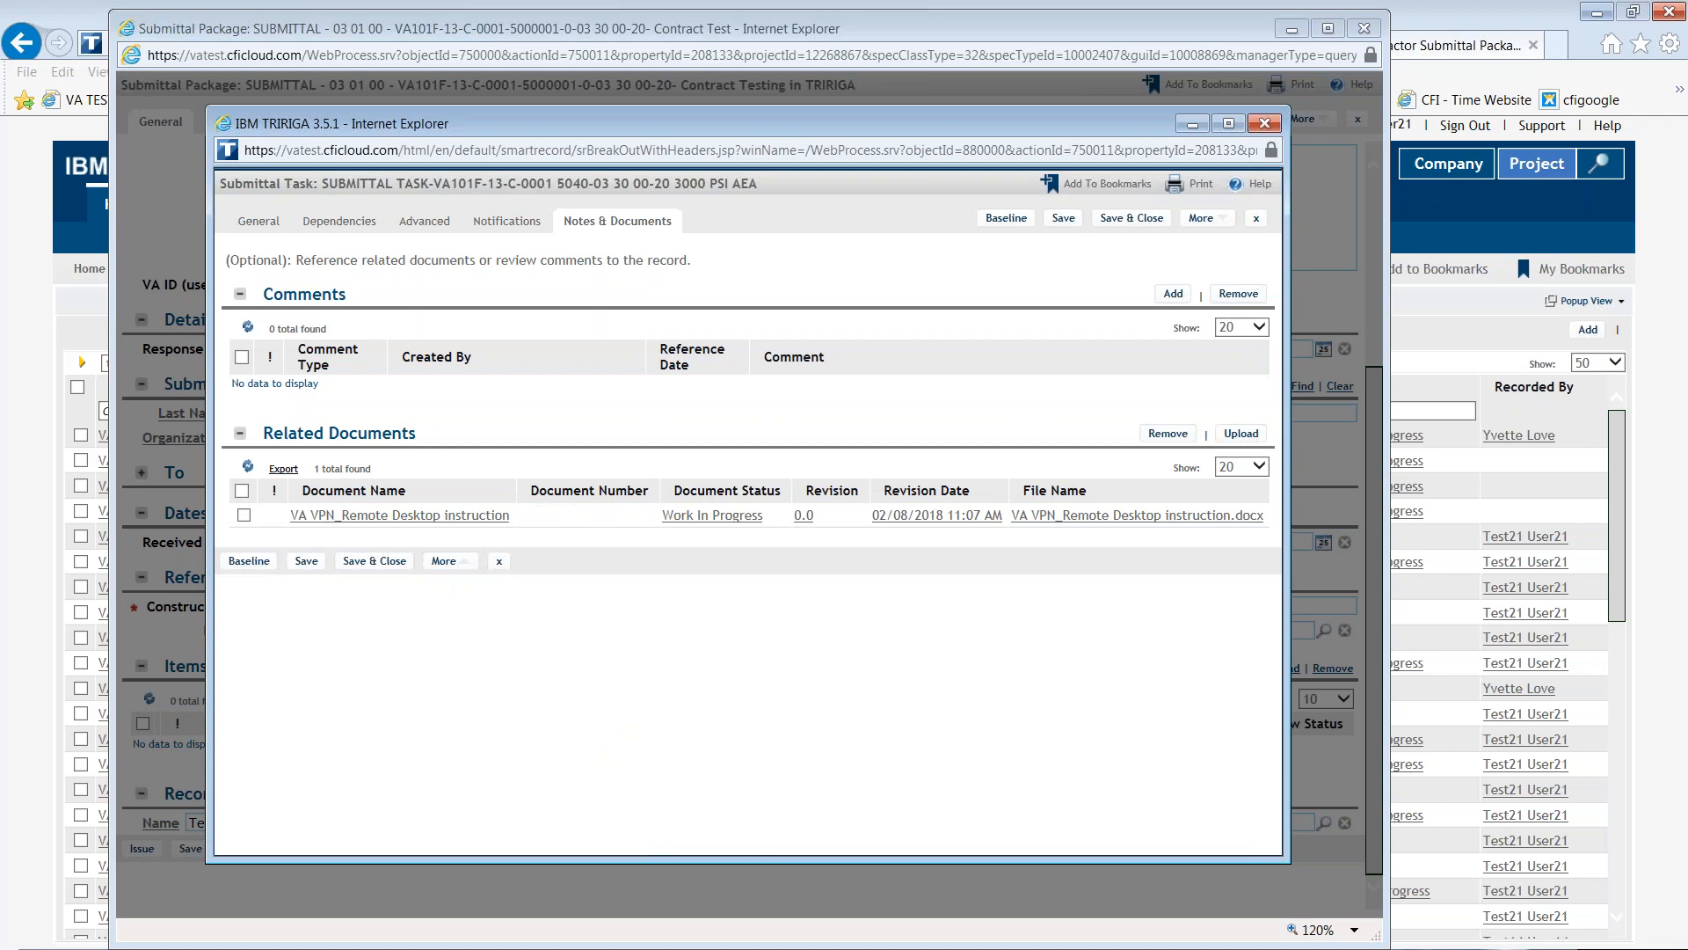
left_click_drag(220, 183, 429, 182)
left_click(1101, 218)
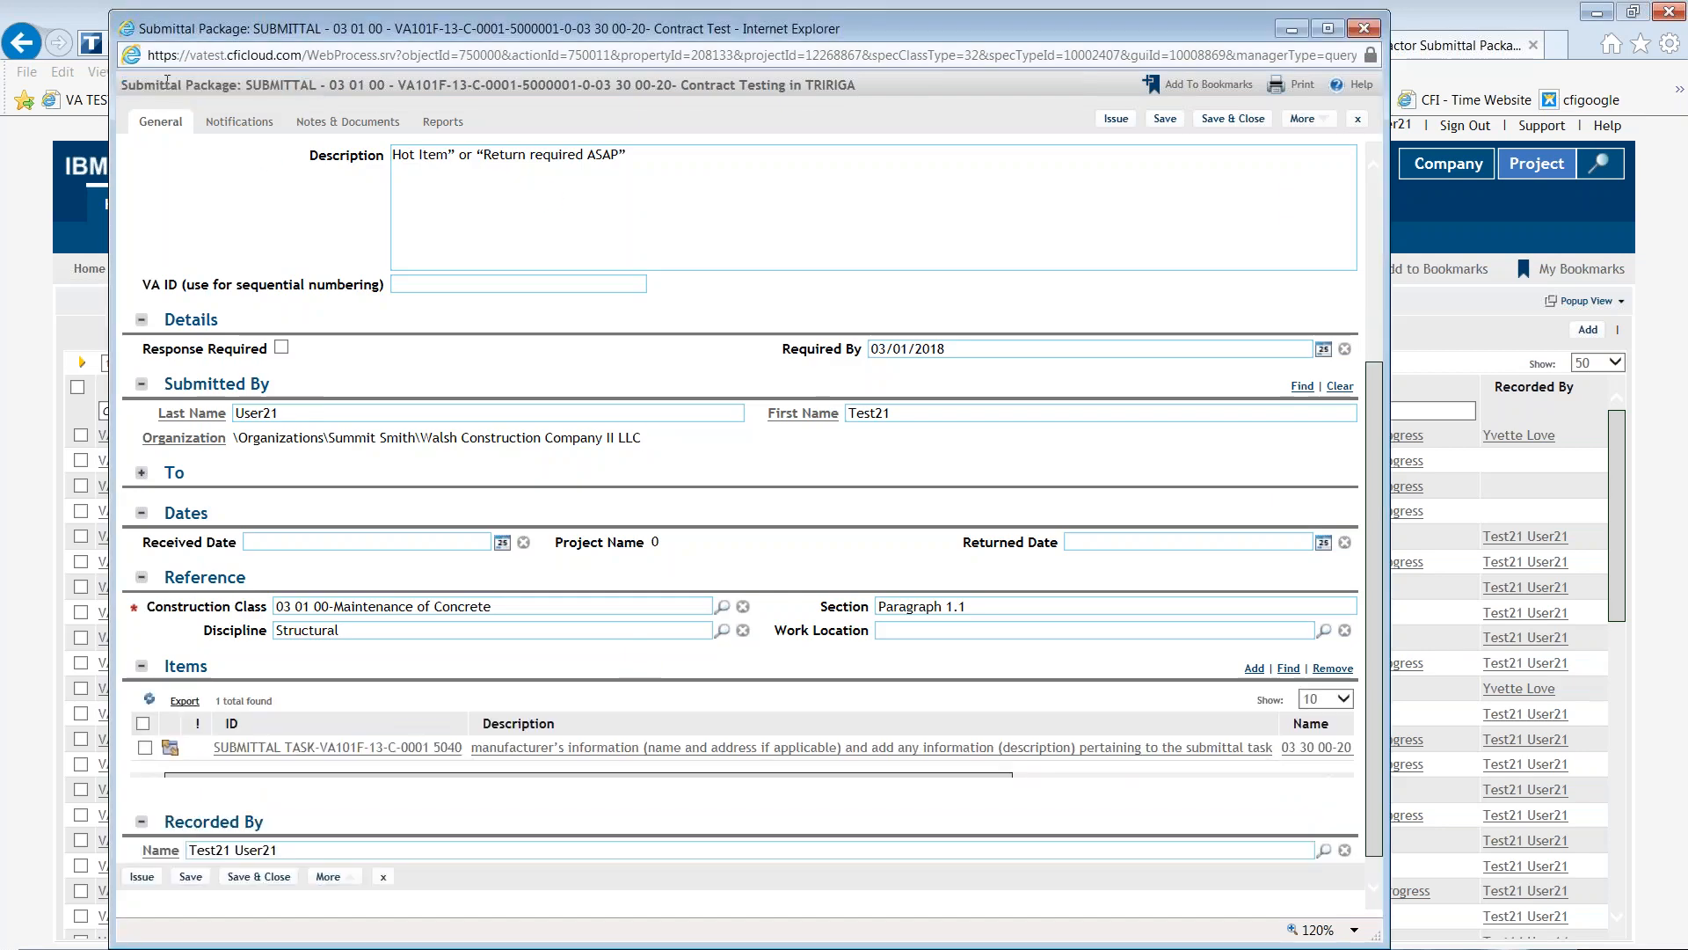
left_click_drag(123, 85, 797, 91)
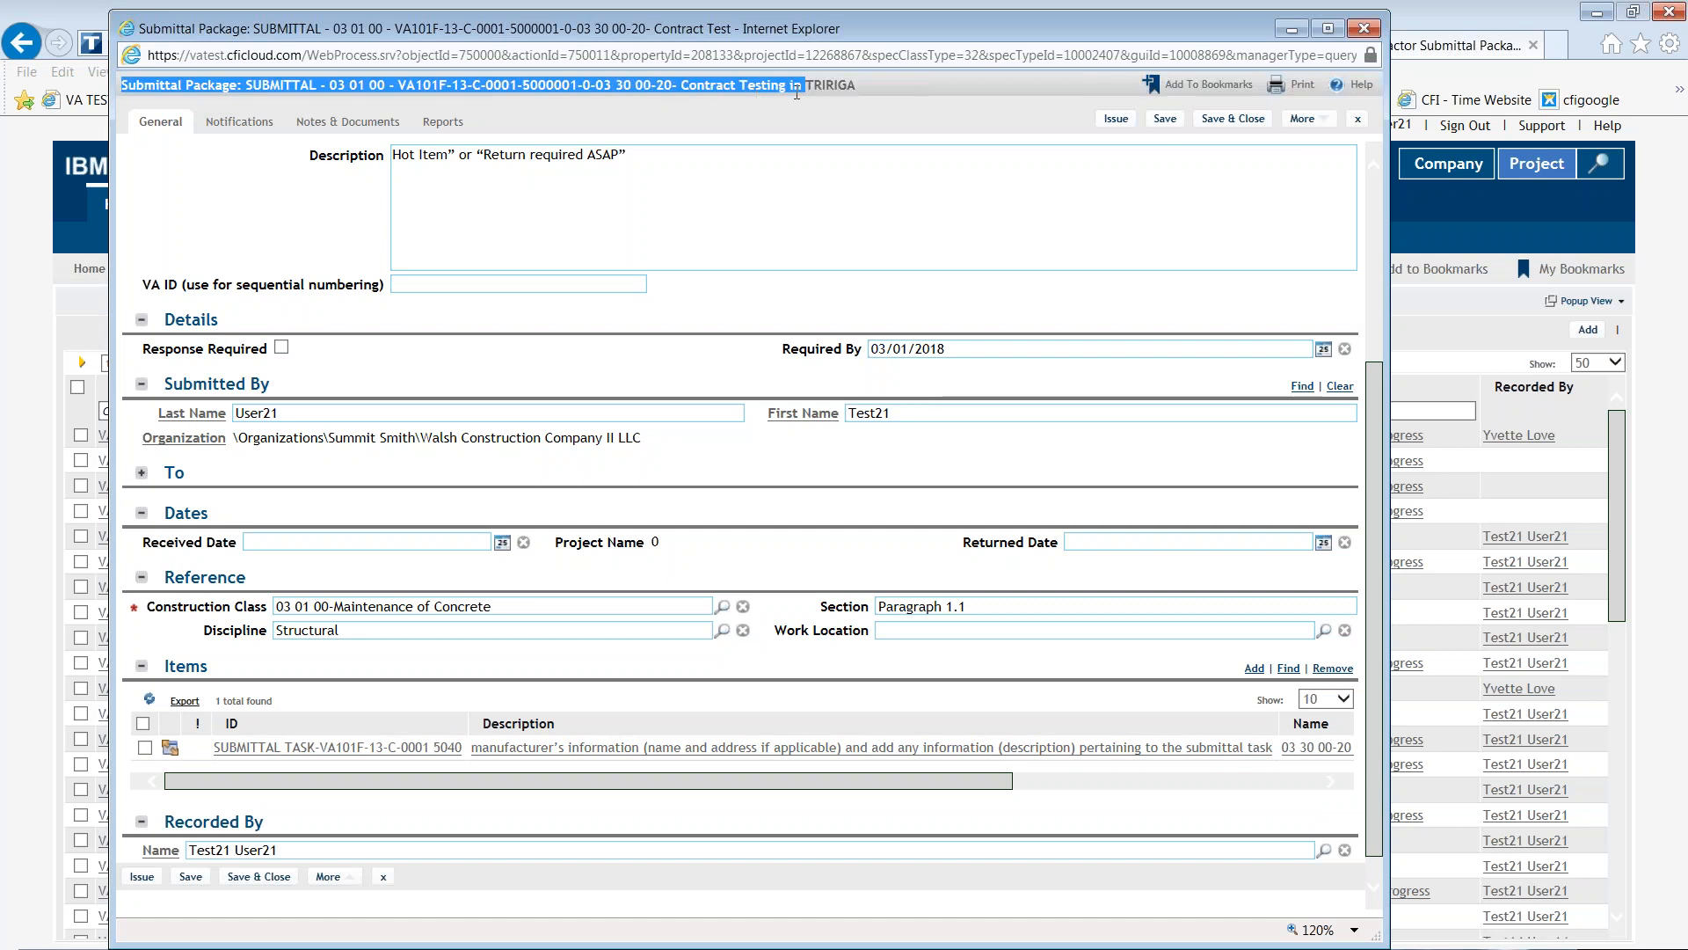
left_click(681, 142)
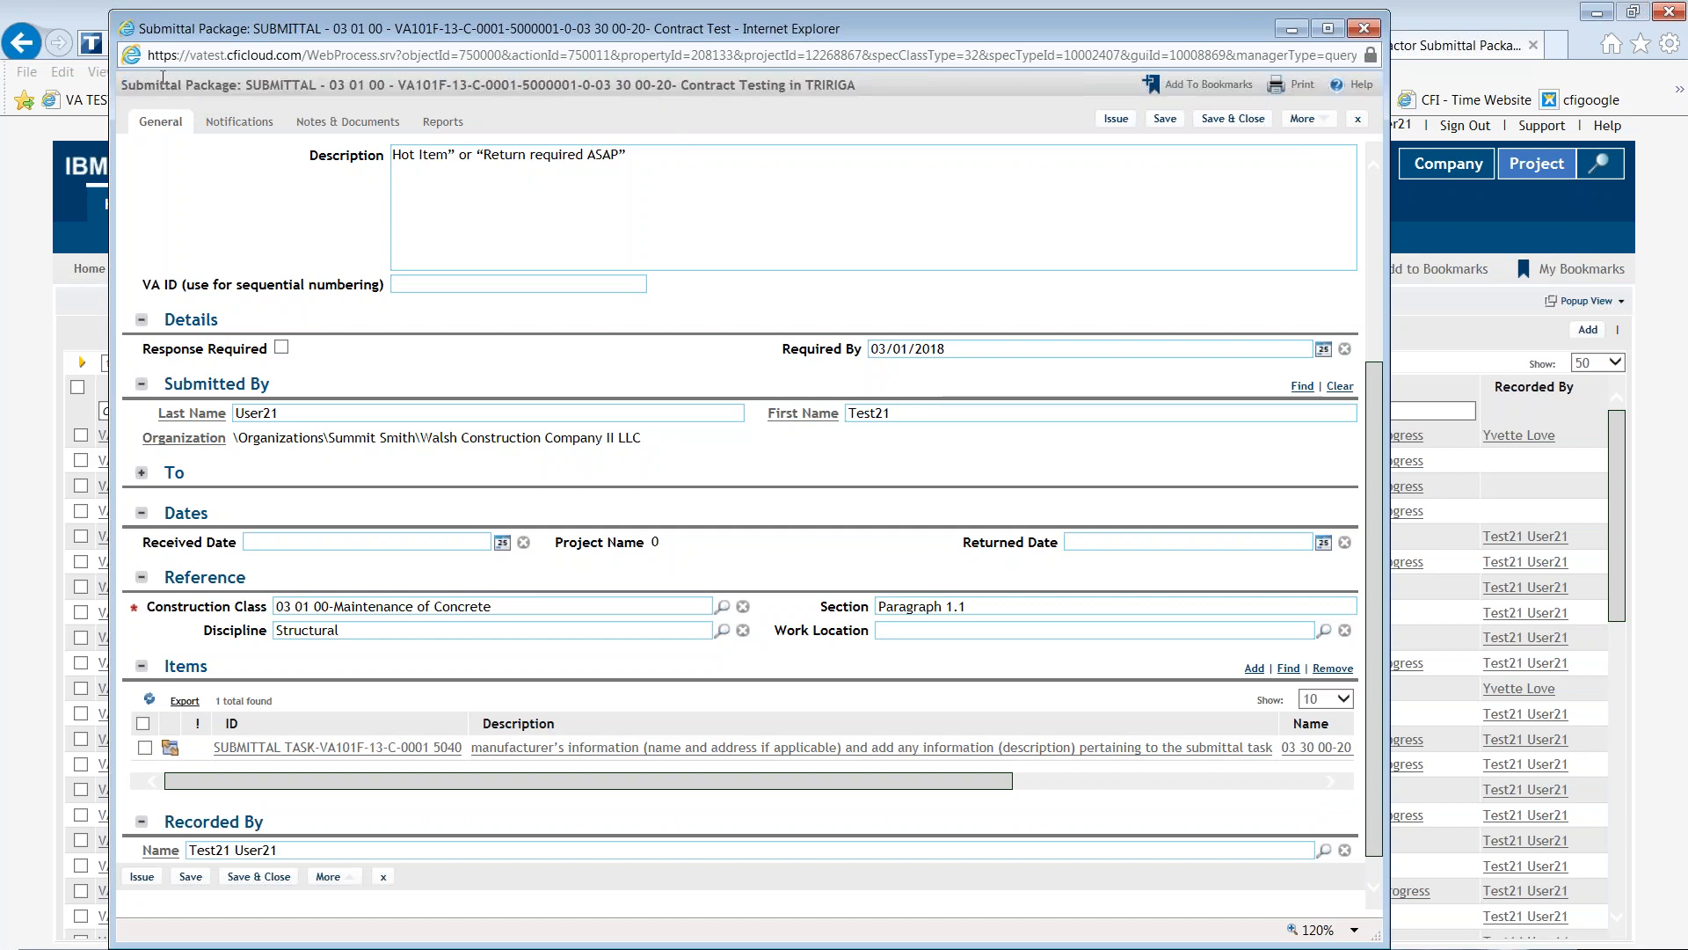
- Open the submittal task listed under the package's items to view its intermediate record, and close it
left_click_drag(123, 84, 276, 85)
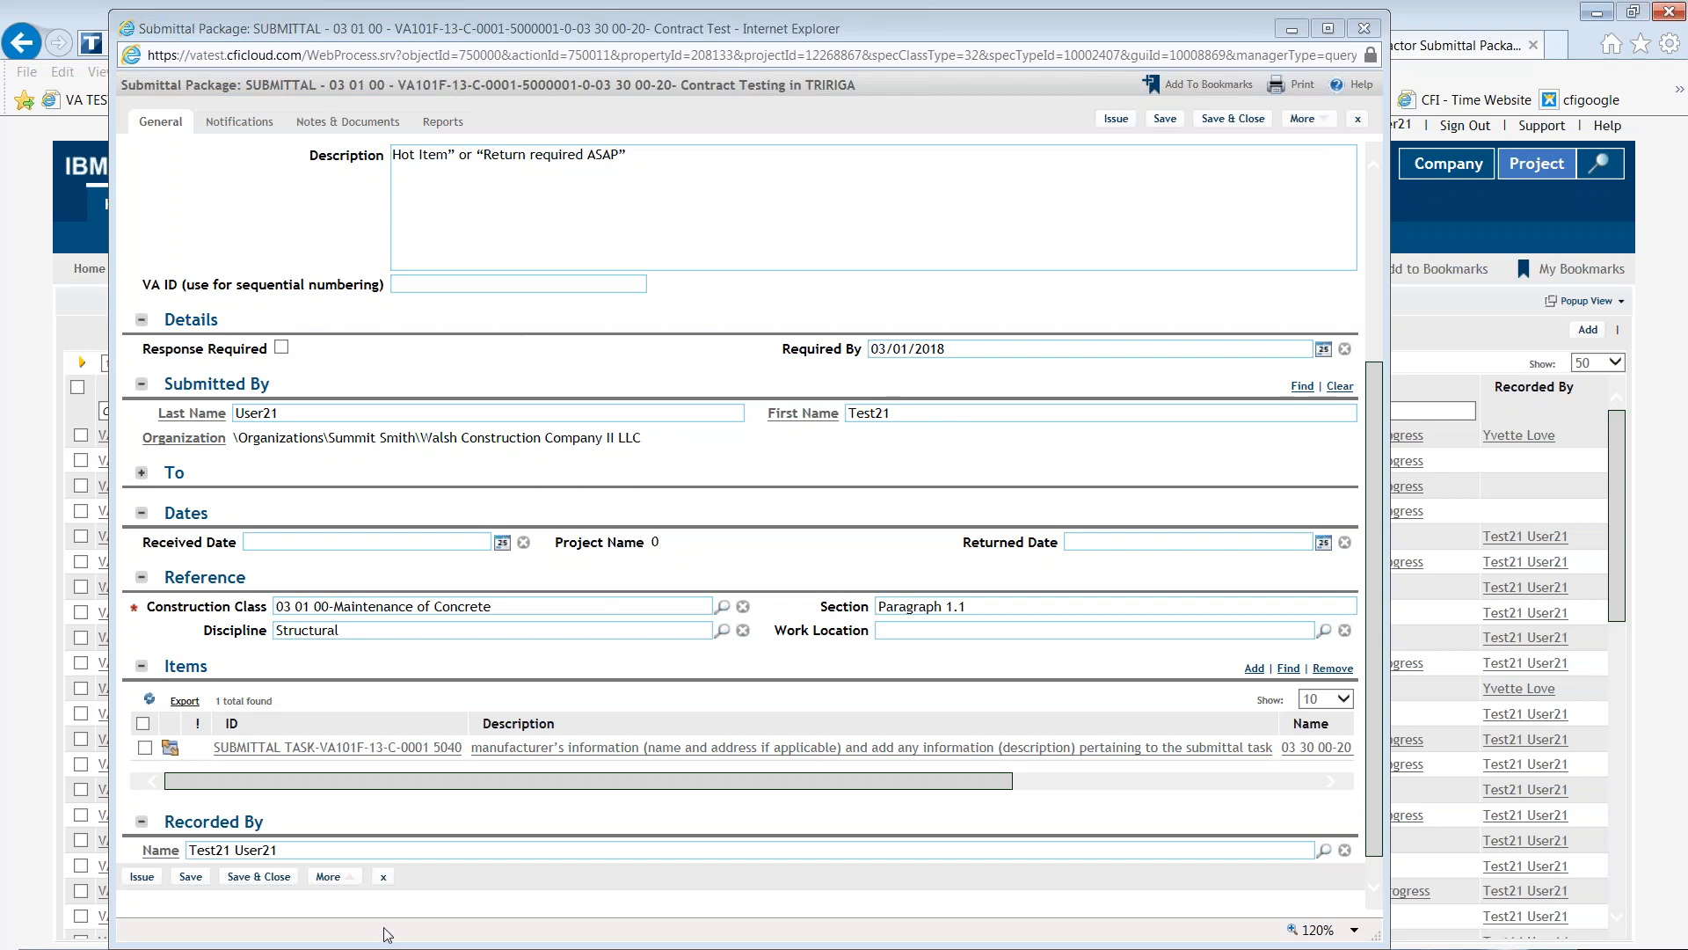
scroll(493, 655, "down", 1)
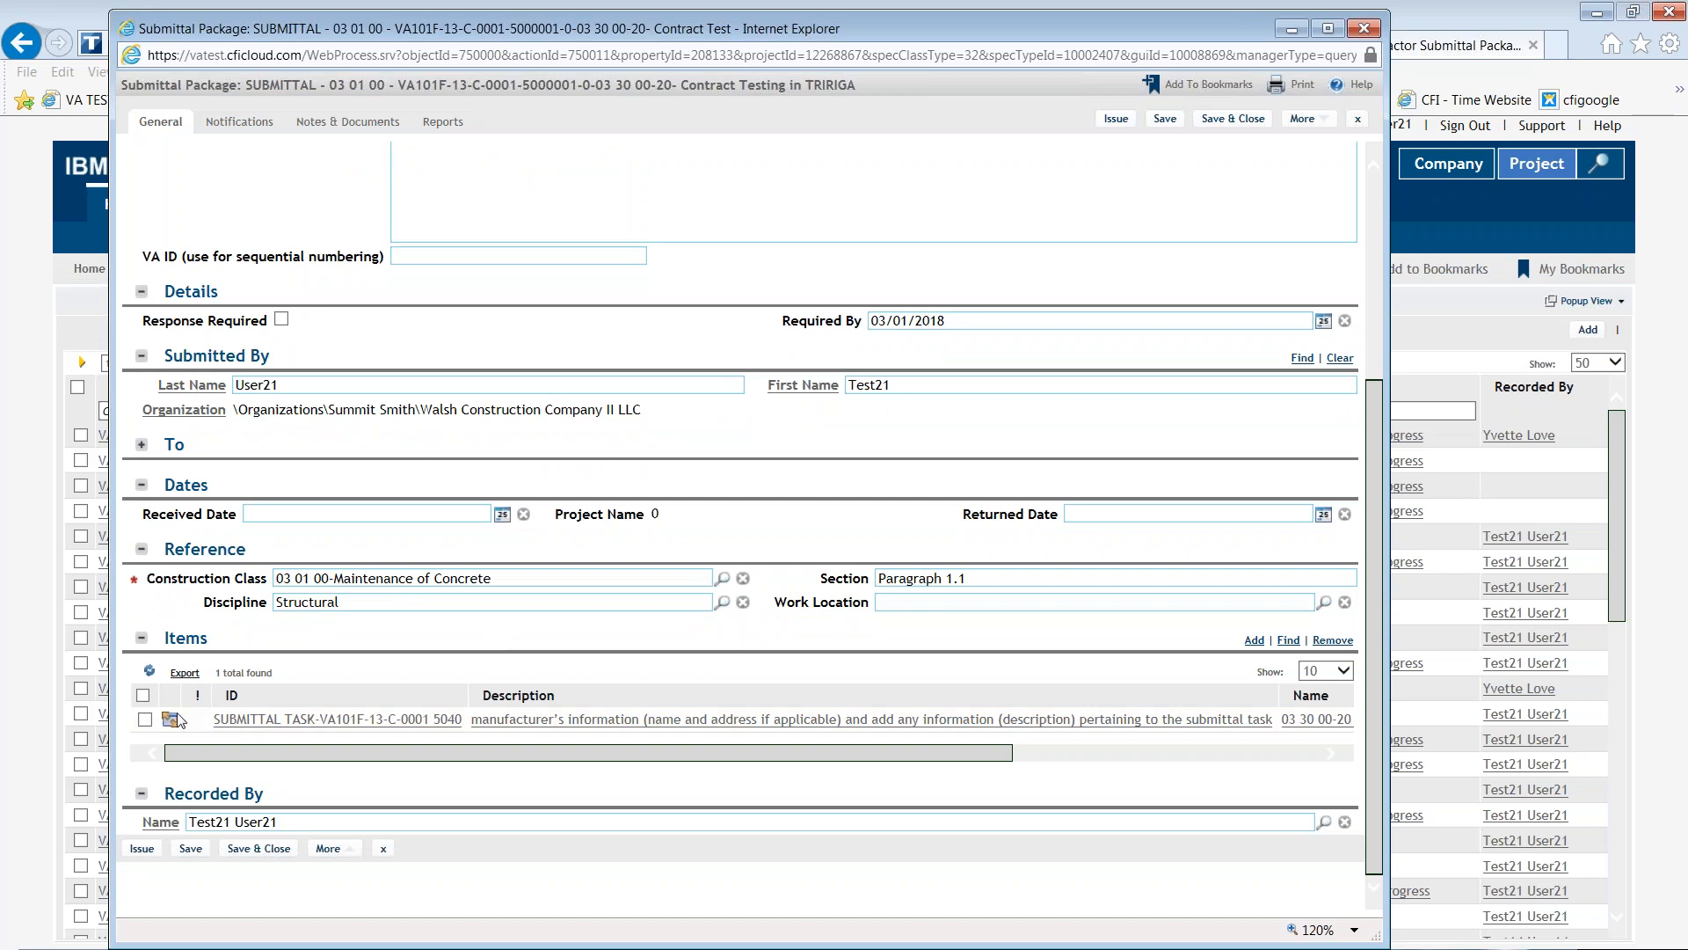
left_click(649, 721)
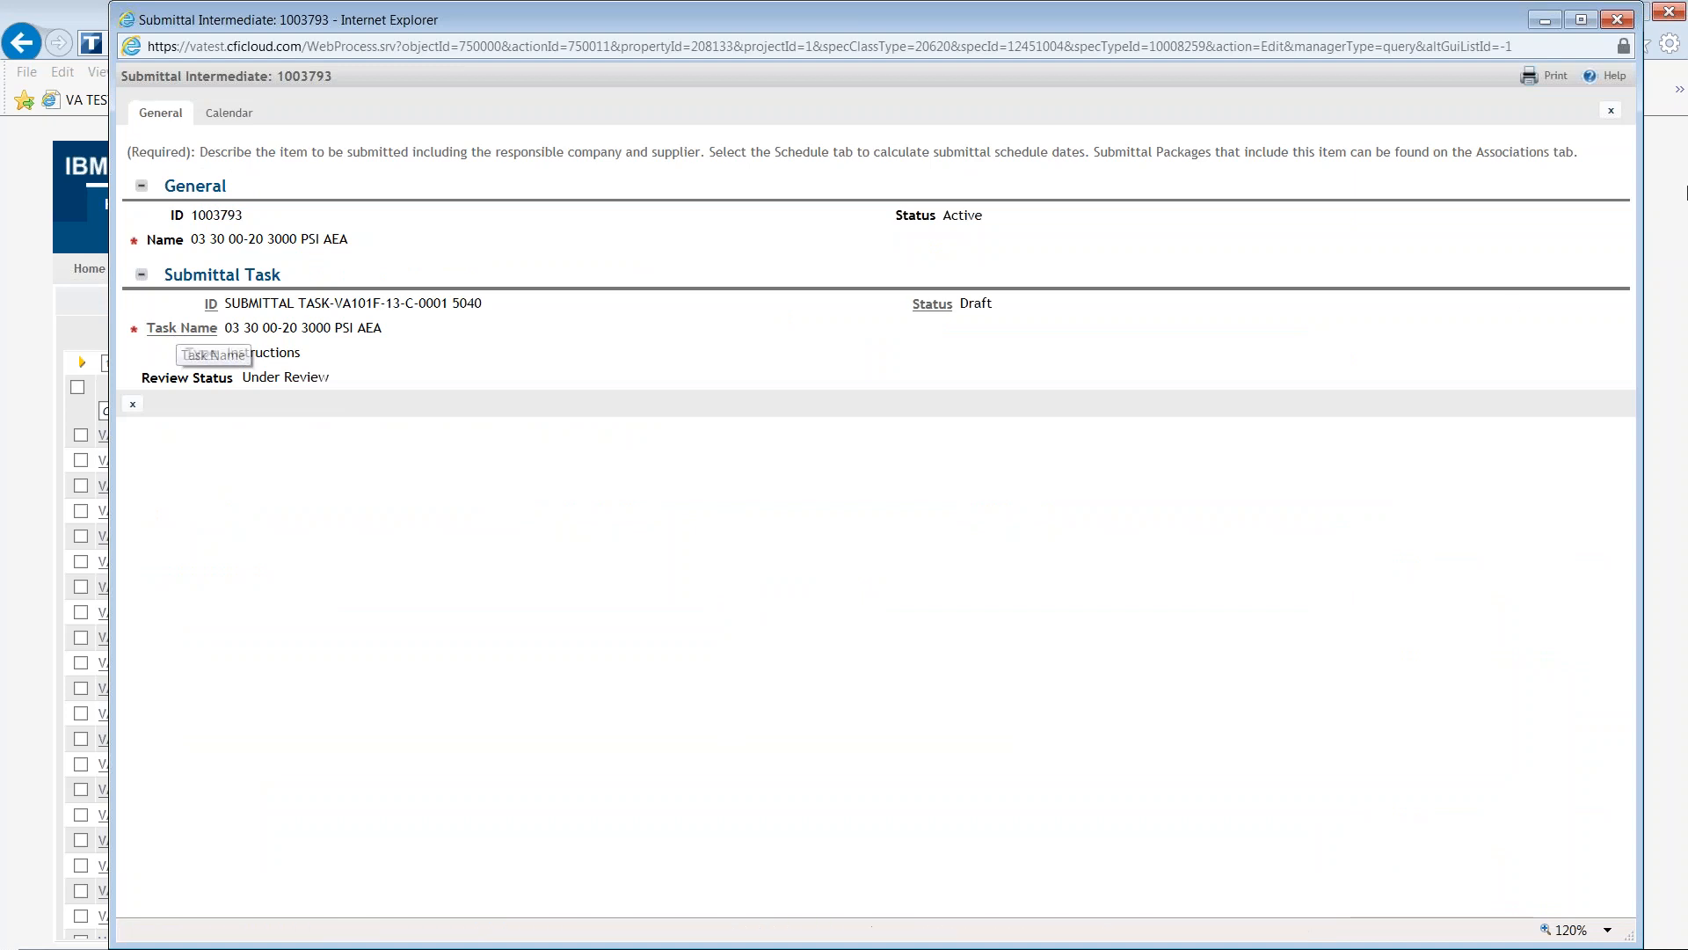
left_click(1615, 20)
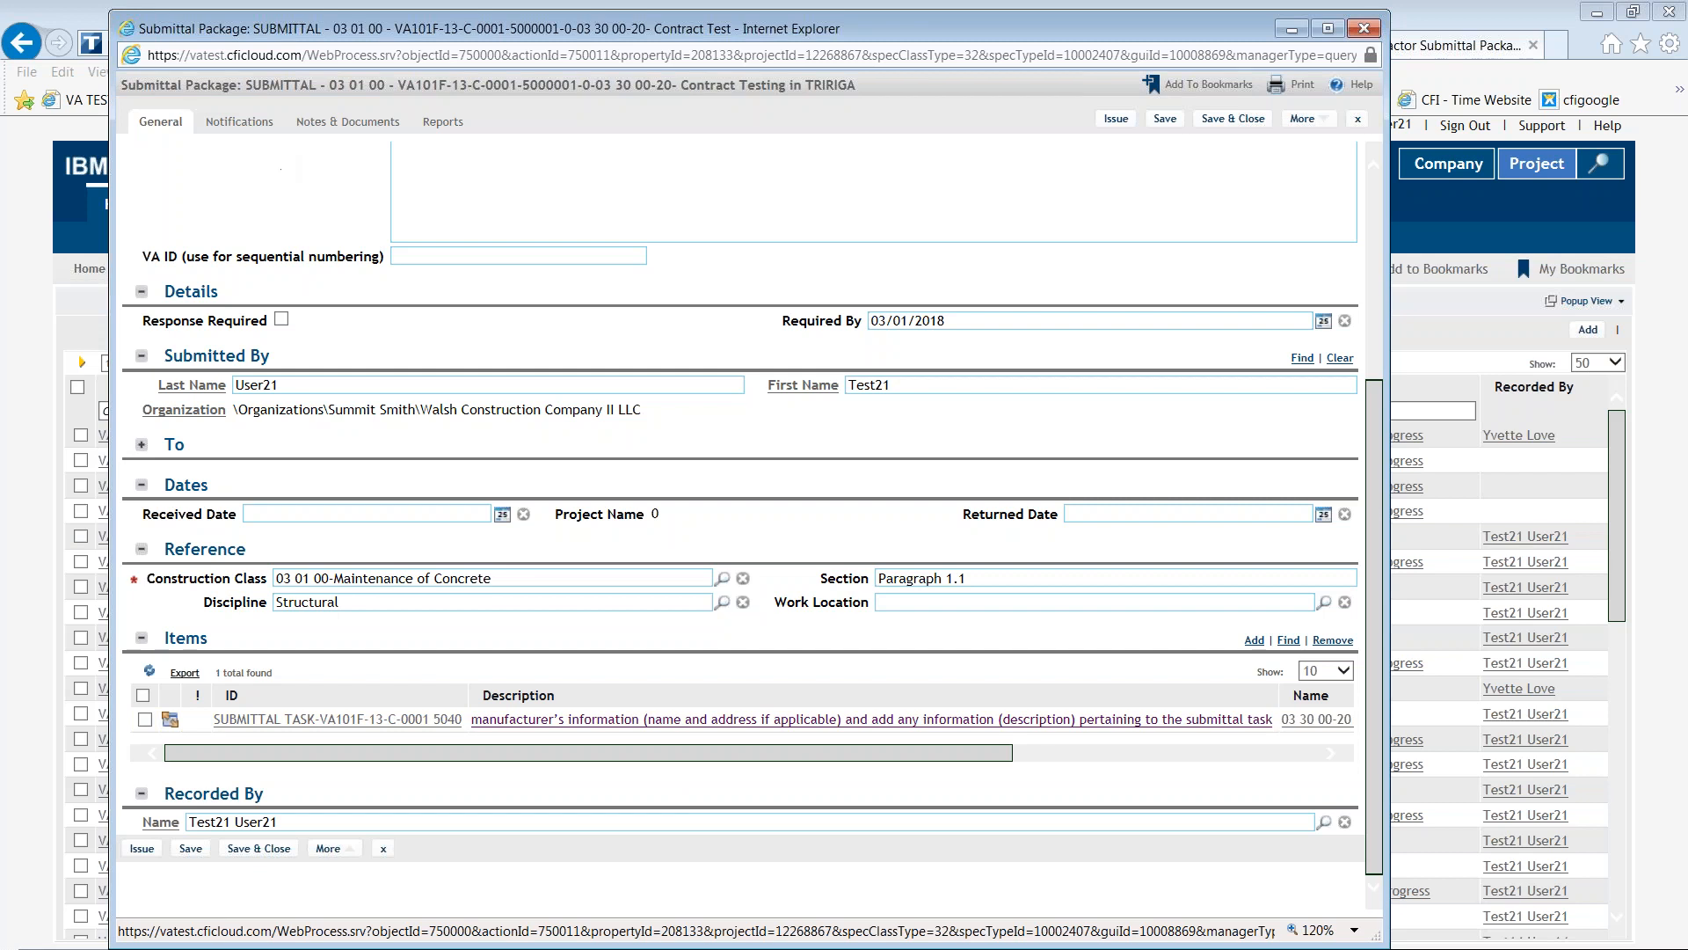
- Add the Senior Resident Engineer, found by filtering people's names for 27, as a manual approver and issue the submittal package
left_click(229, 120)
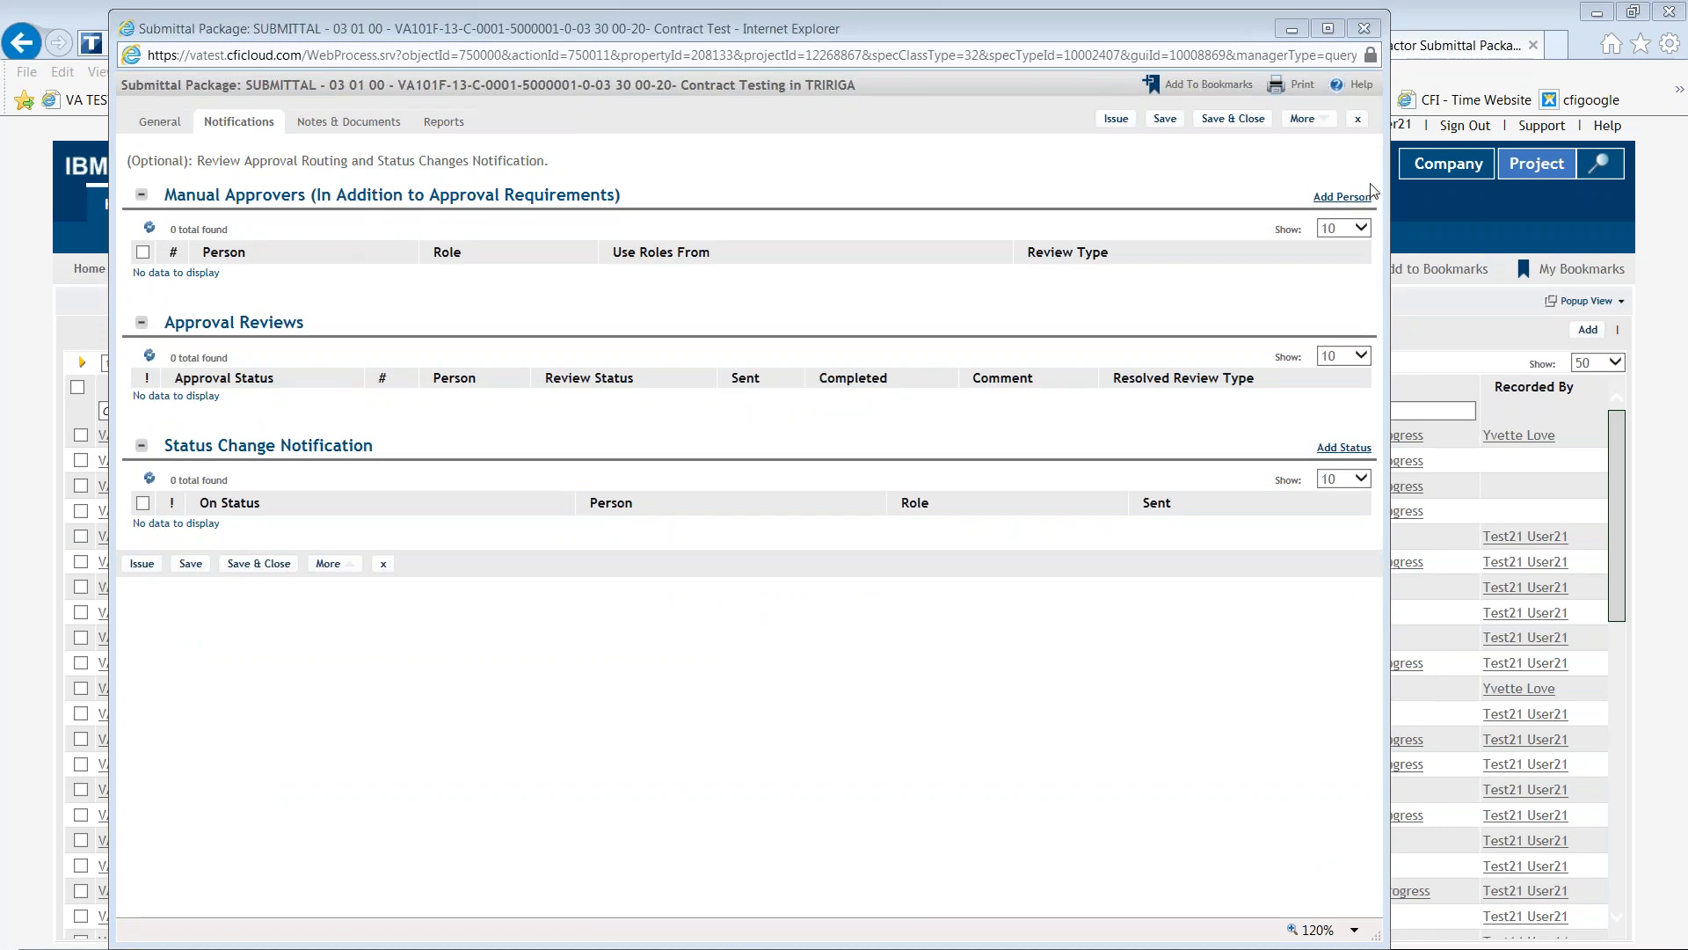
left_click(1341, 197)
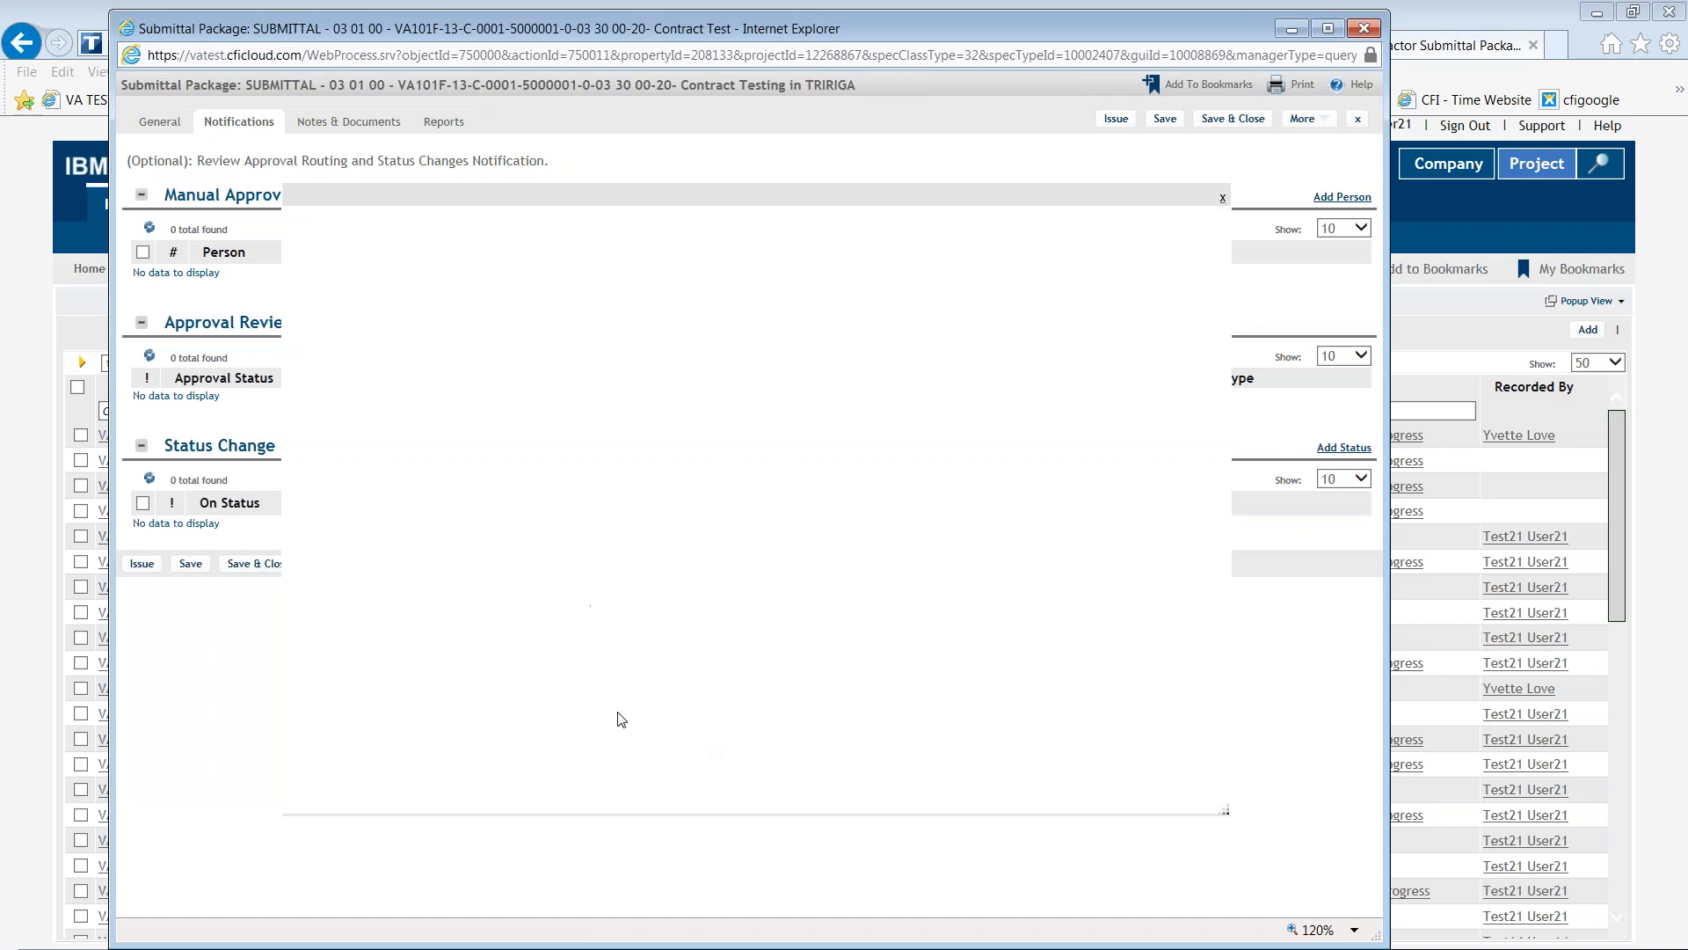
left_click(389, 342)
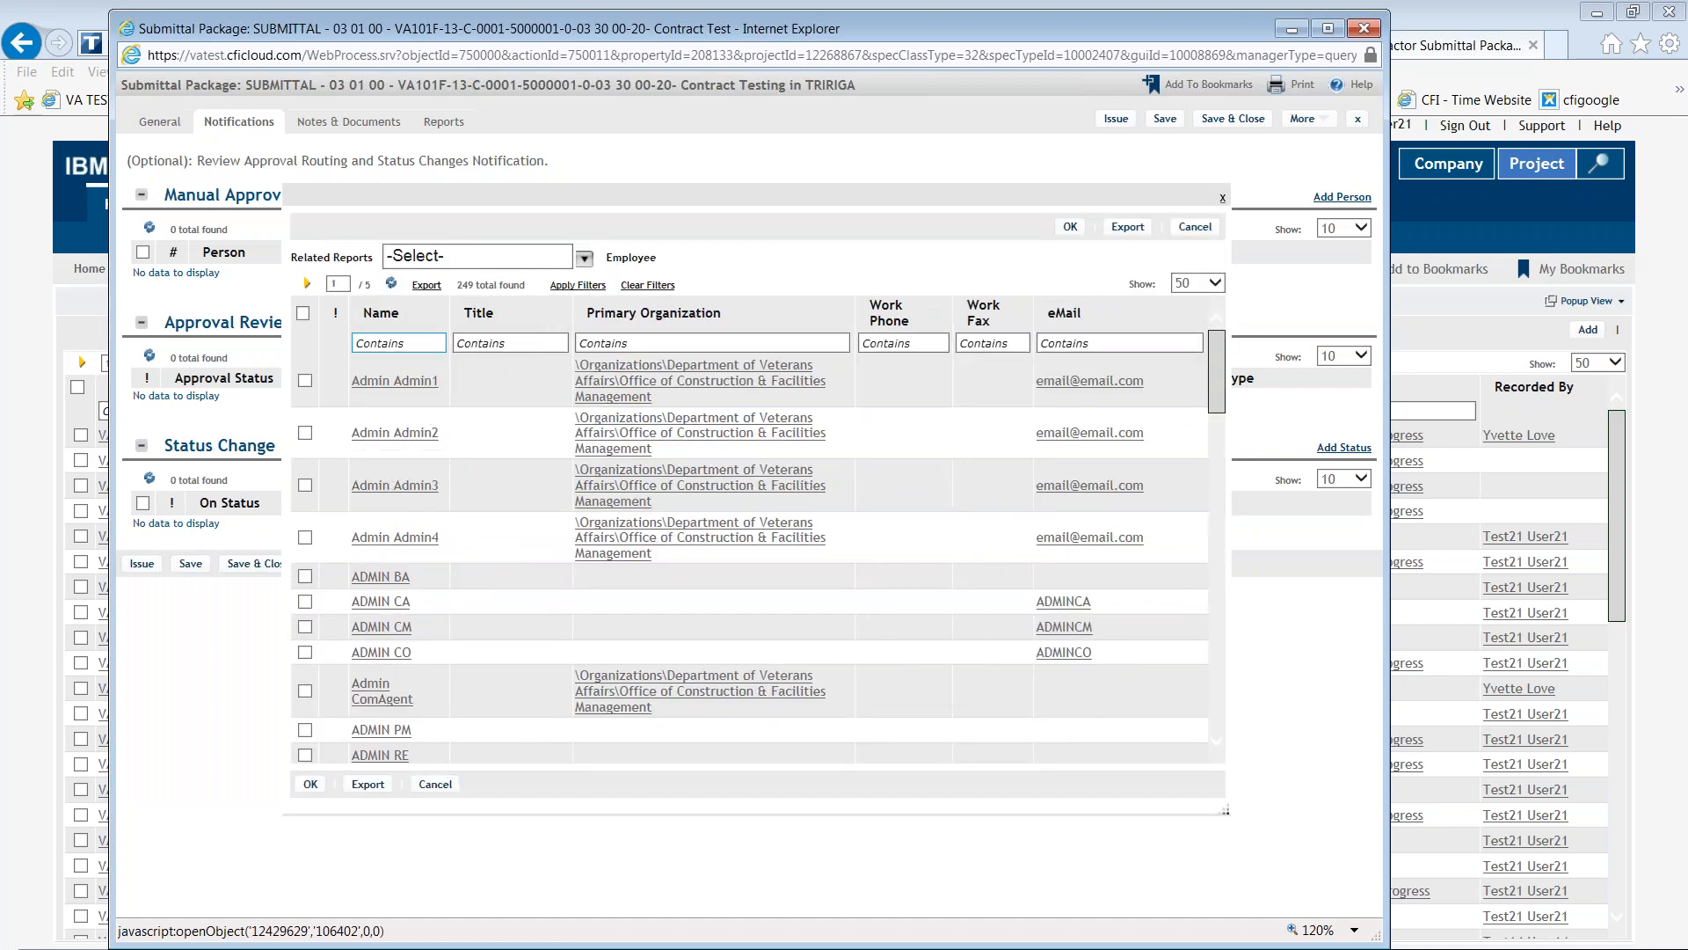
left_click(392, 343)
key("Return")
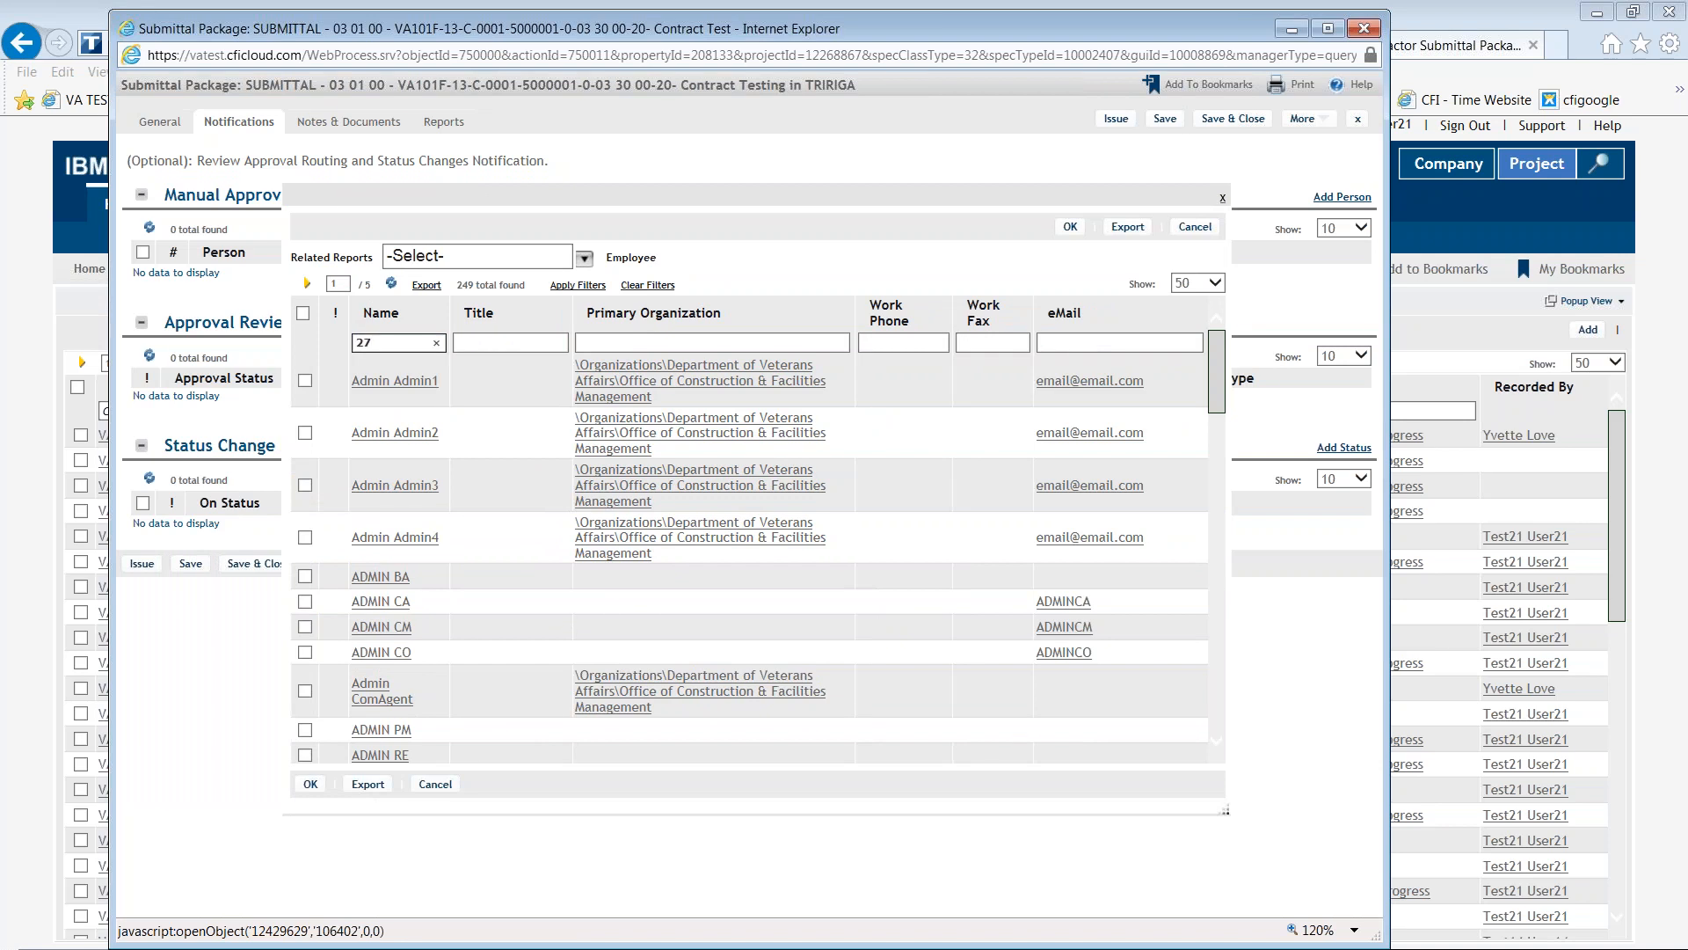
left_click(305, 408)
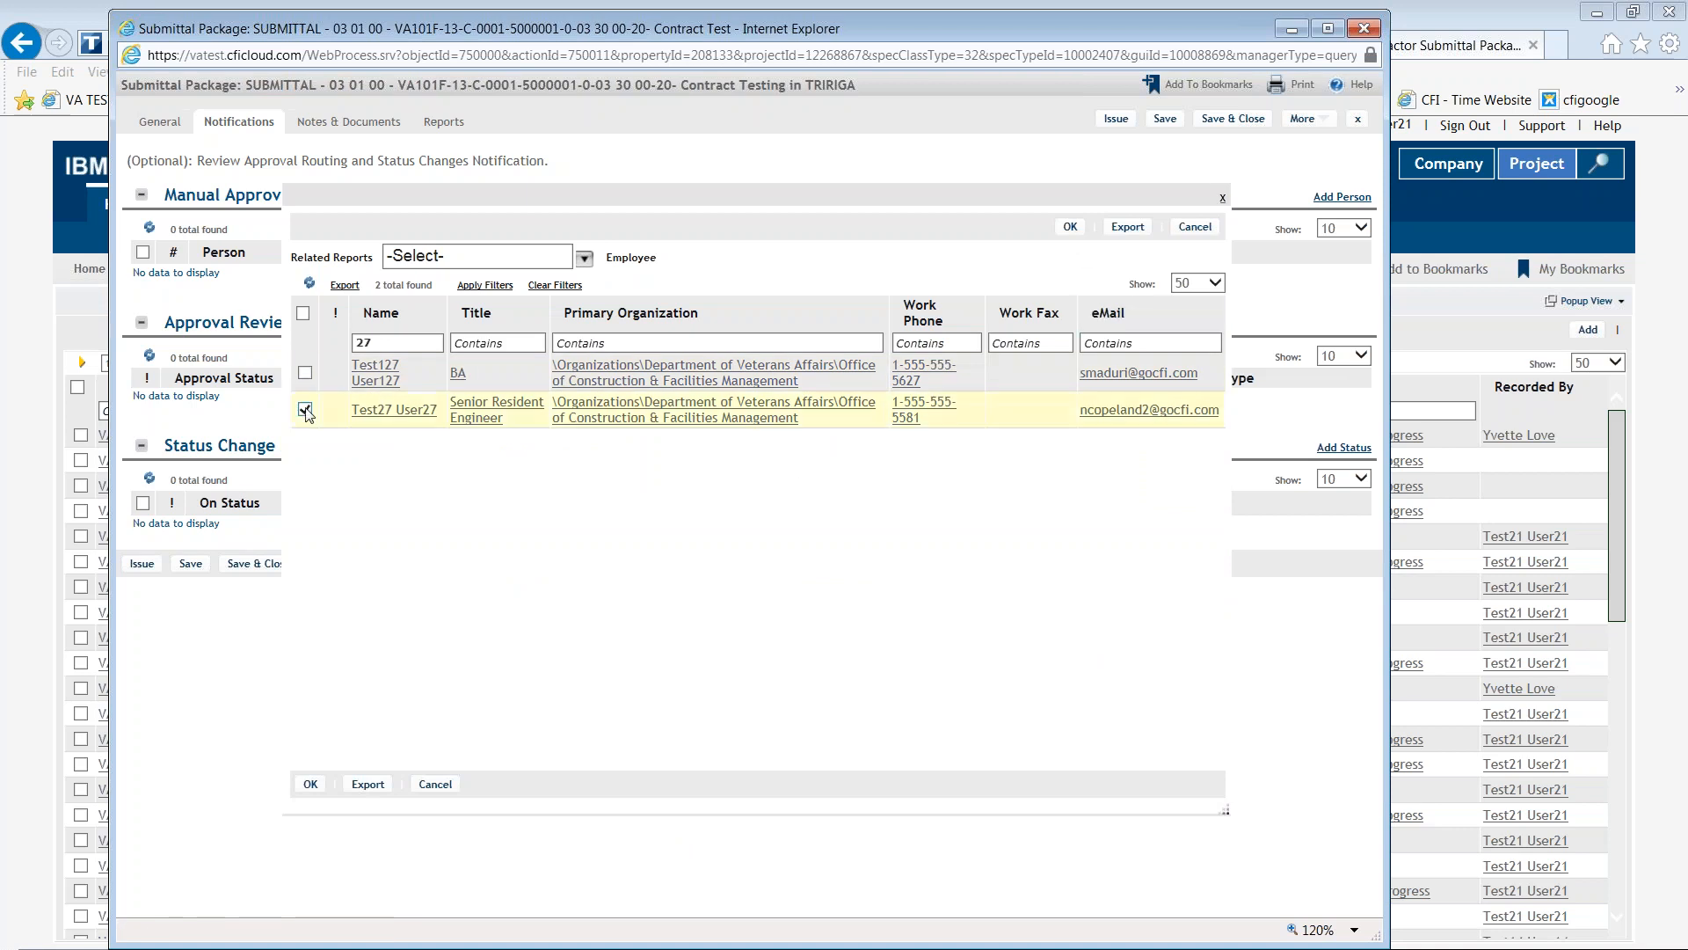
left_click(1067, 229)
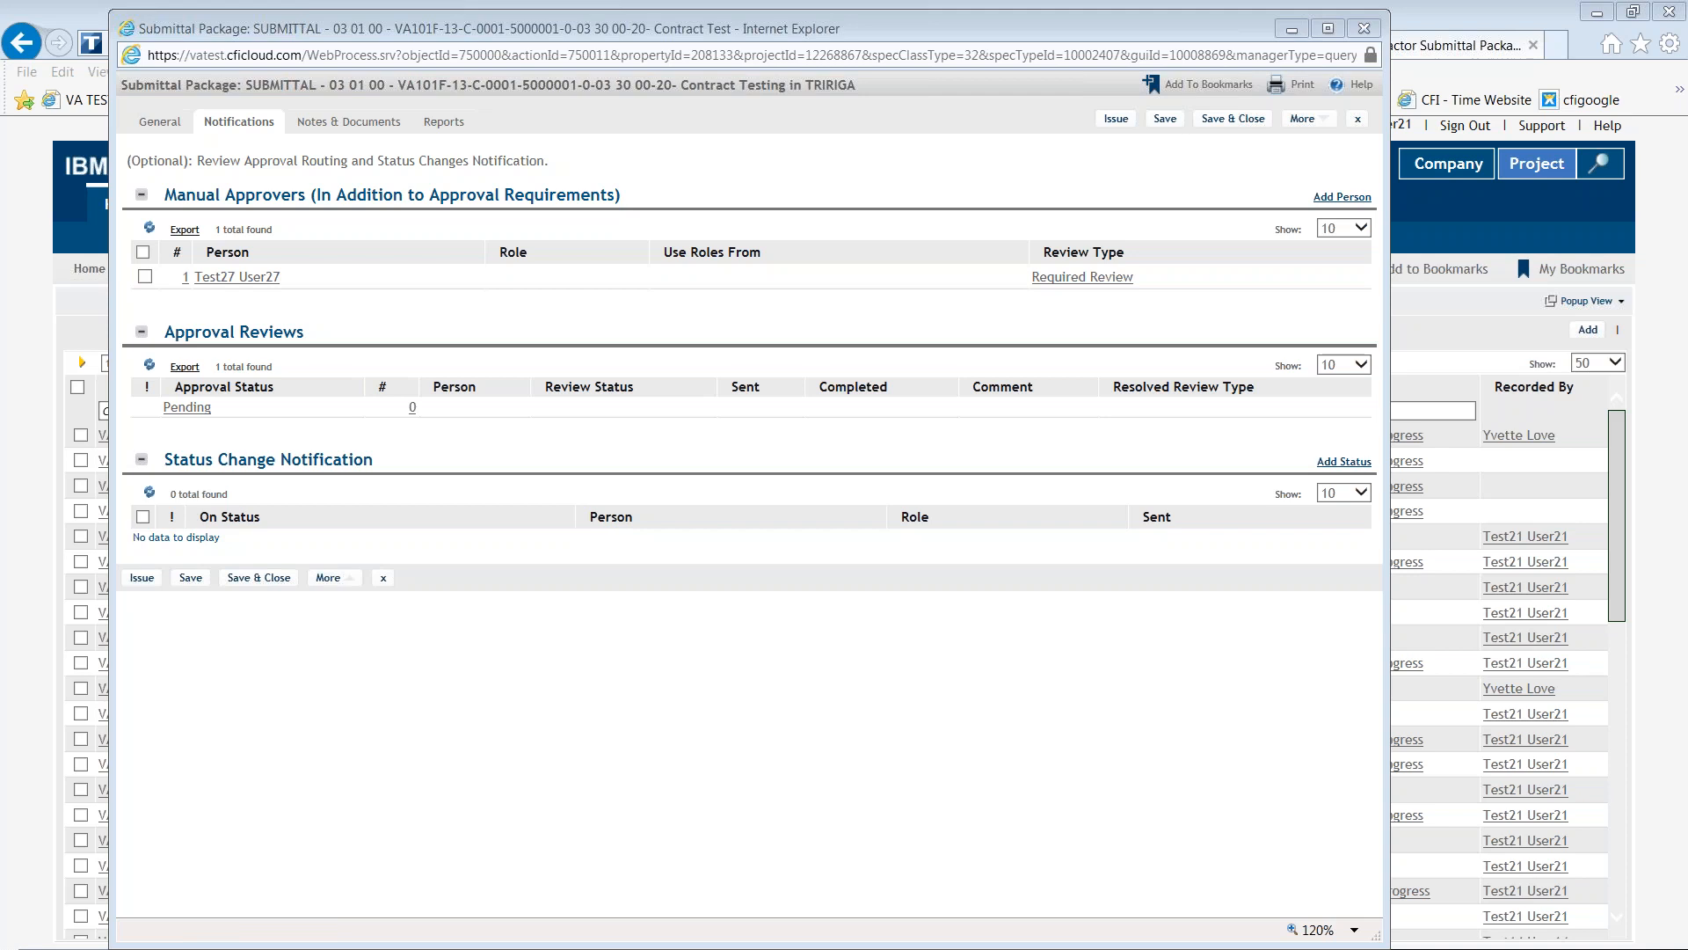
left_click(1116, 119)
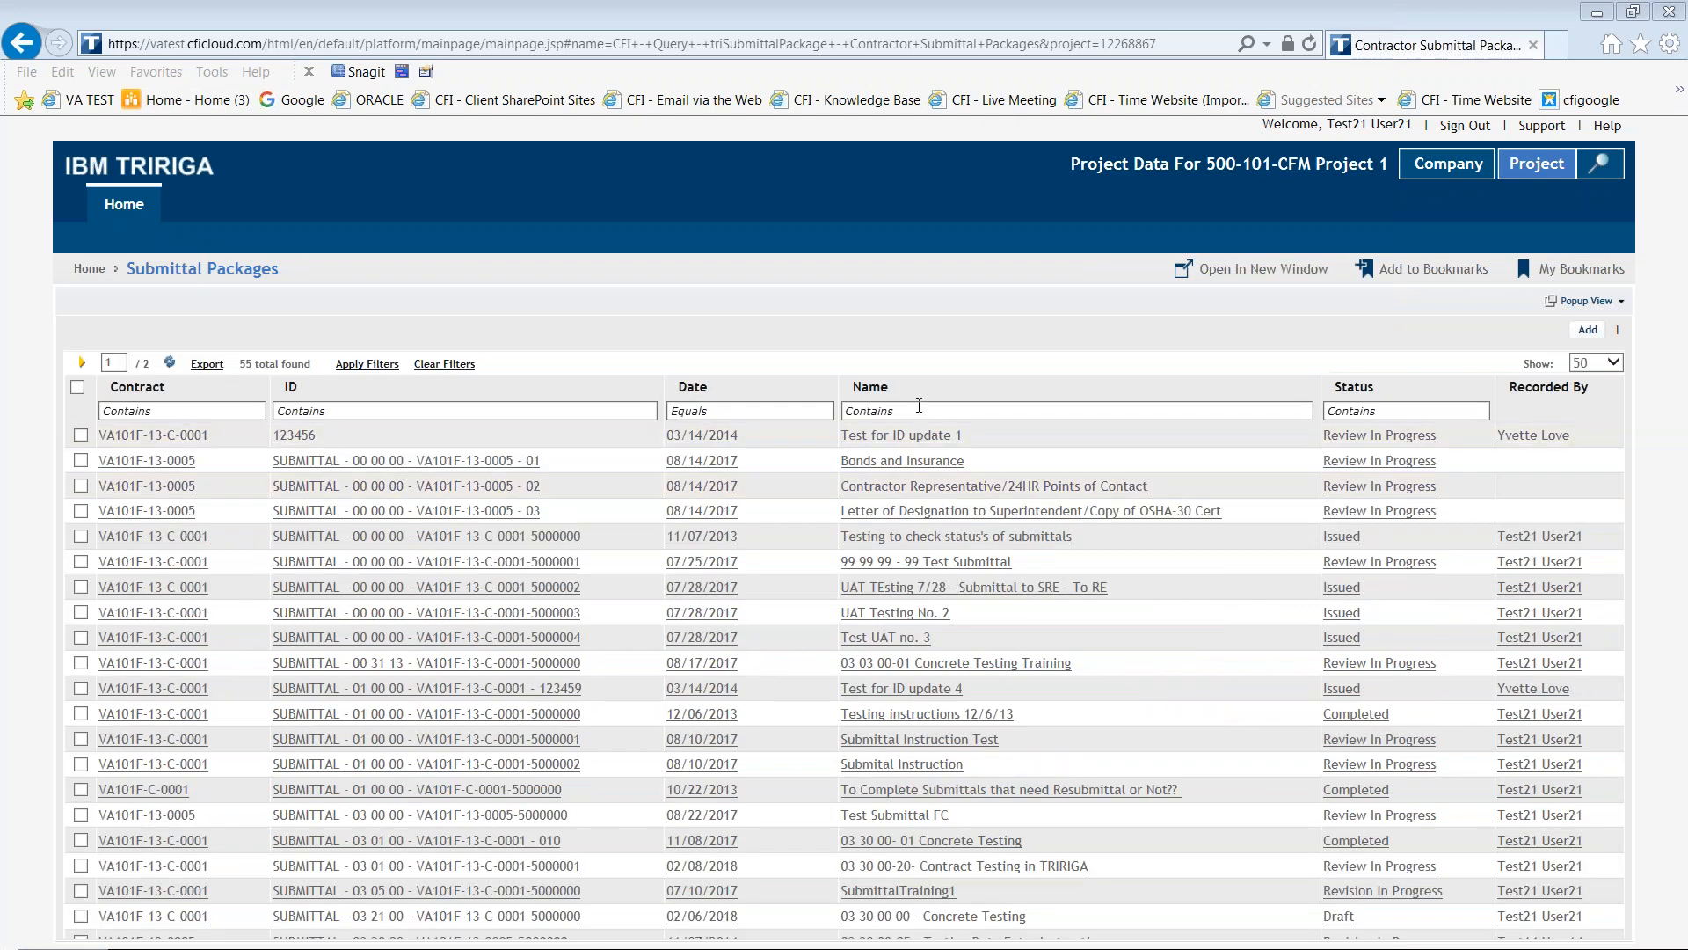
- Filter the submittal packages list by names containing 20 and check the status of 03 30 00-20- Contract Testing in TRIRIGA
left_click(919, 406)
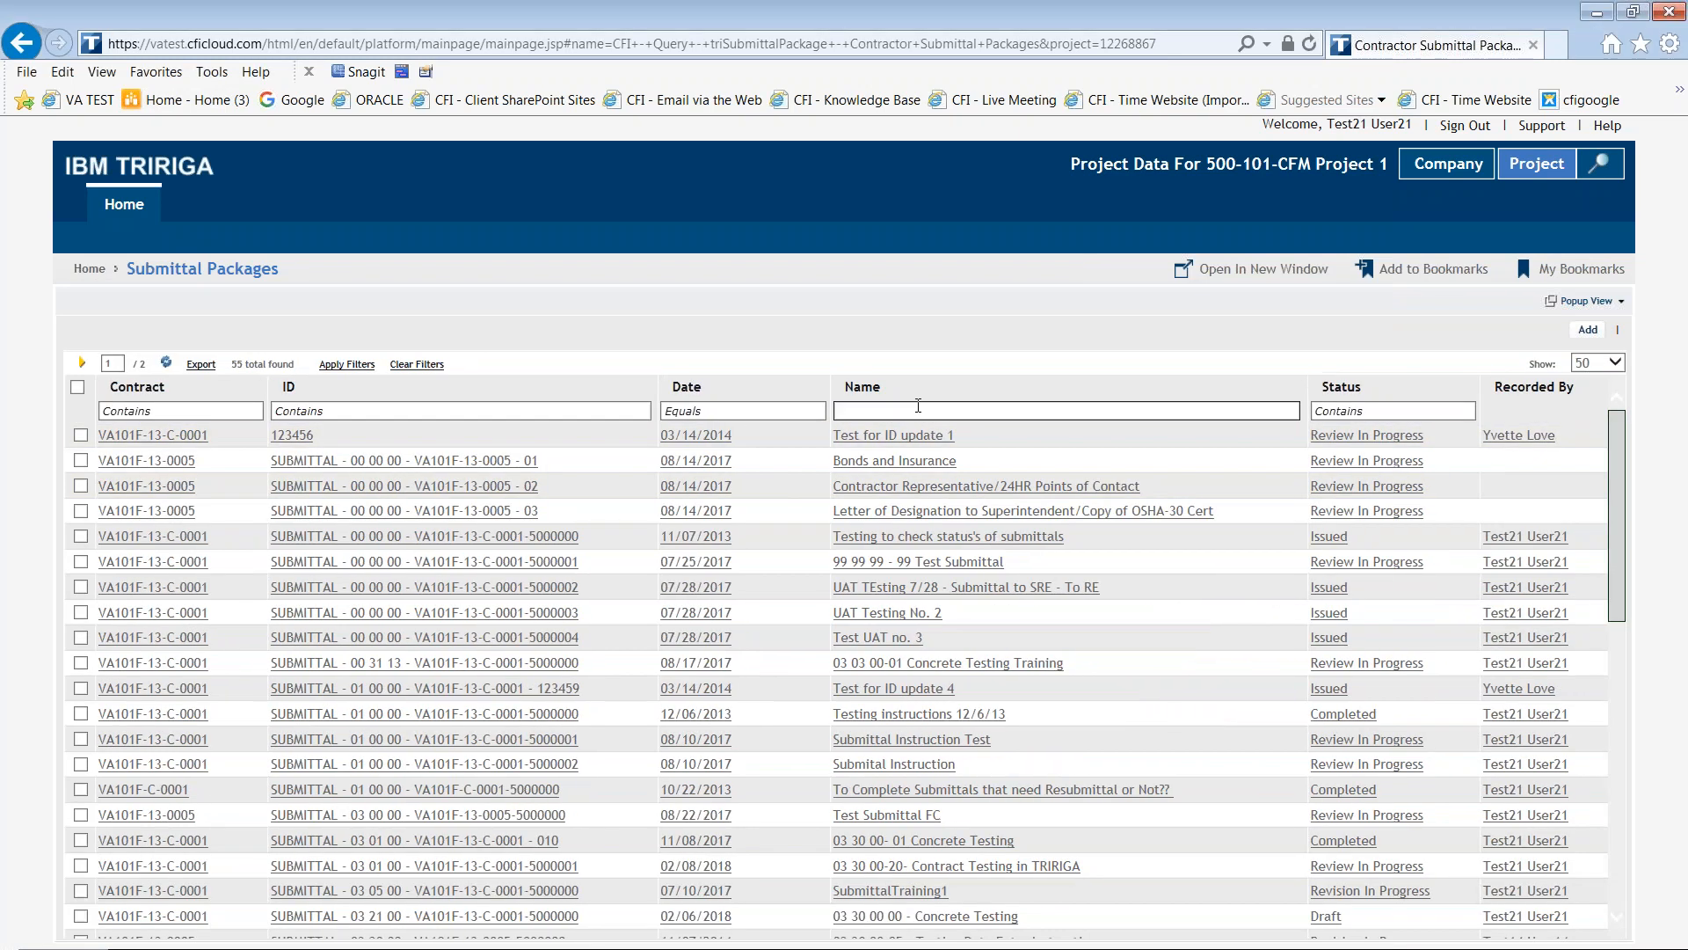
type("20")
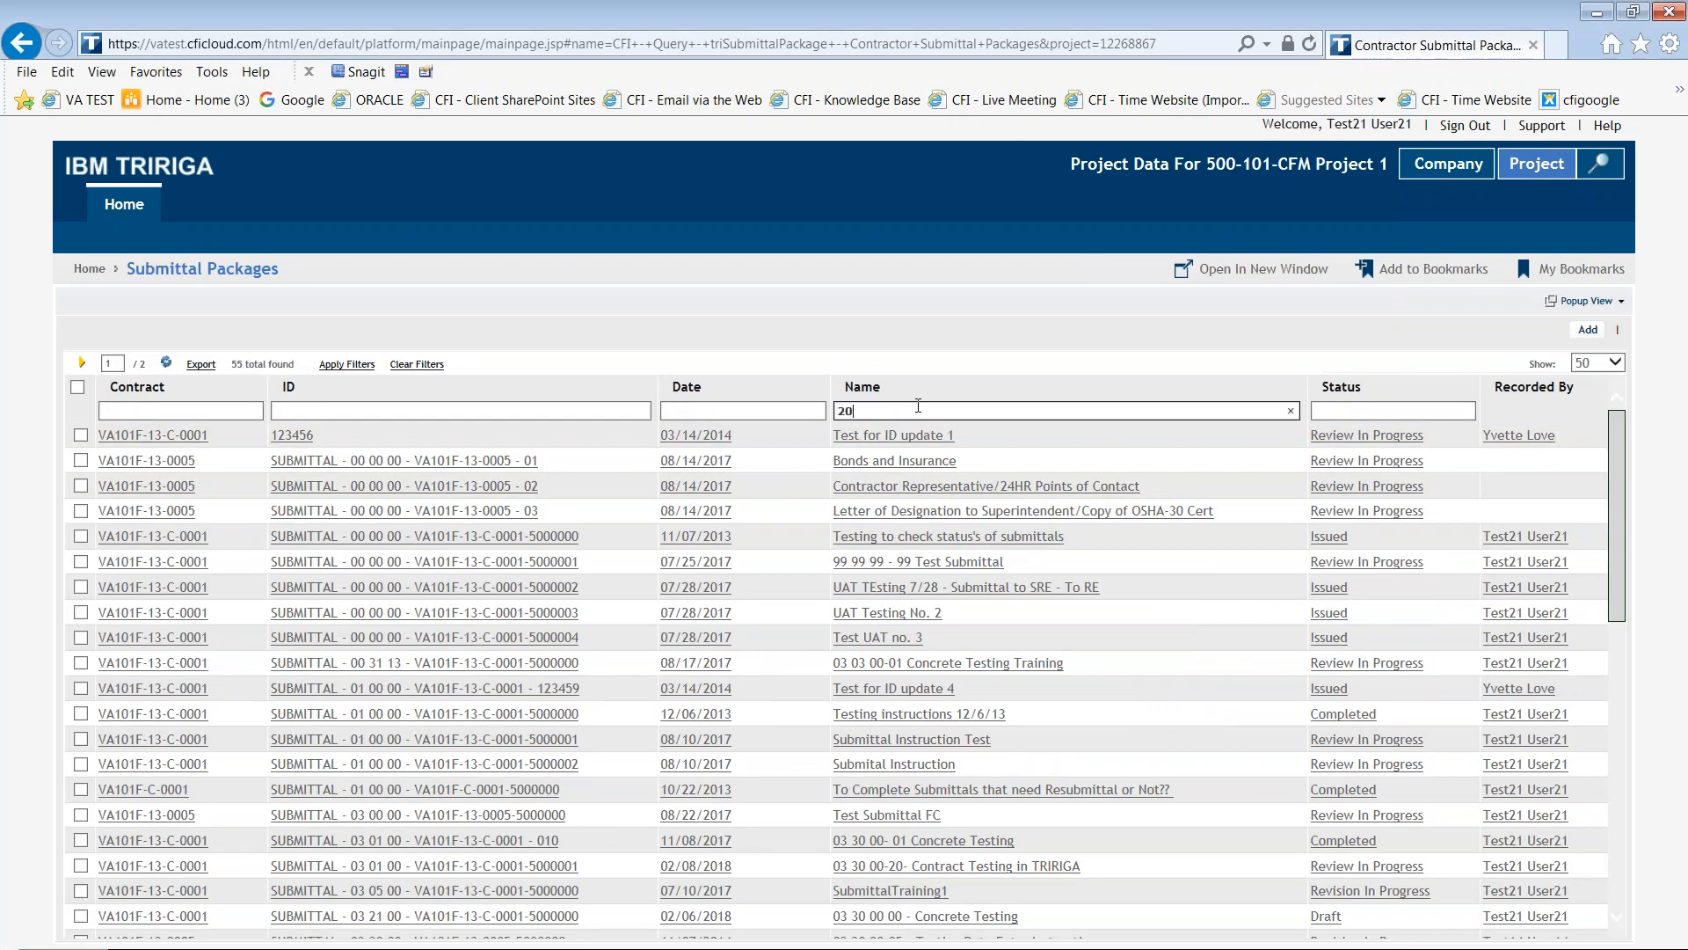
key("Return")
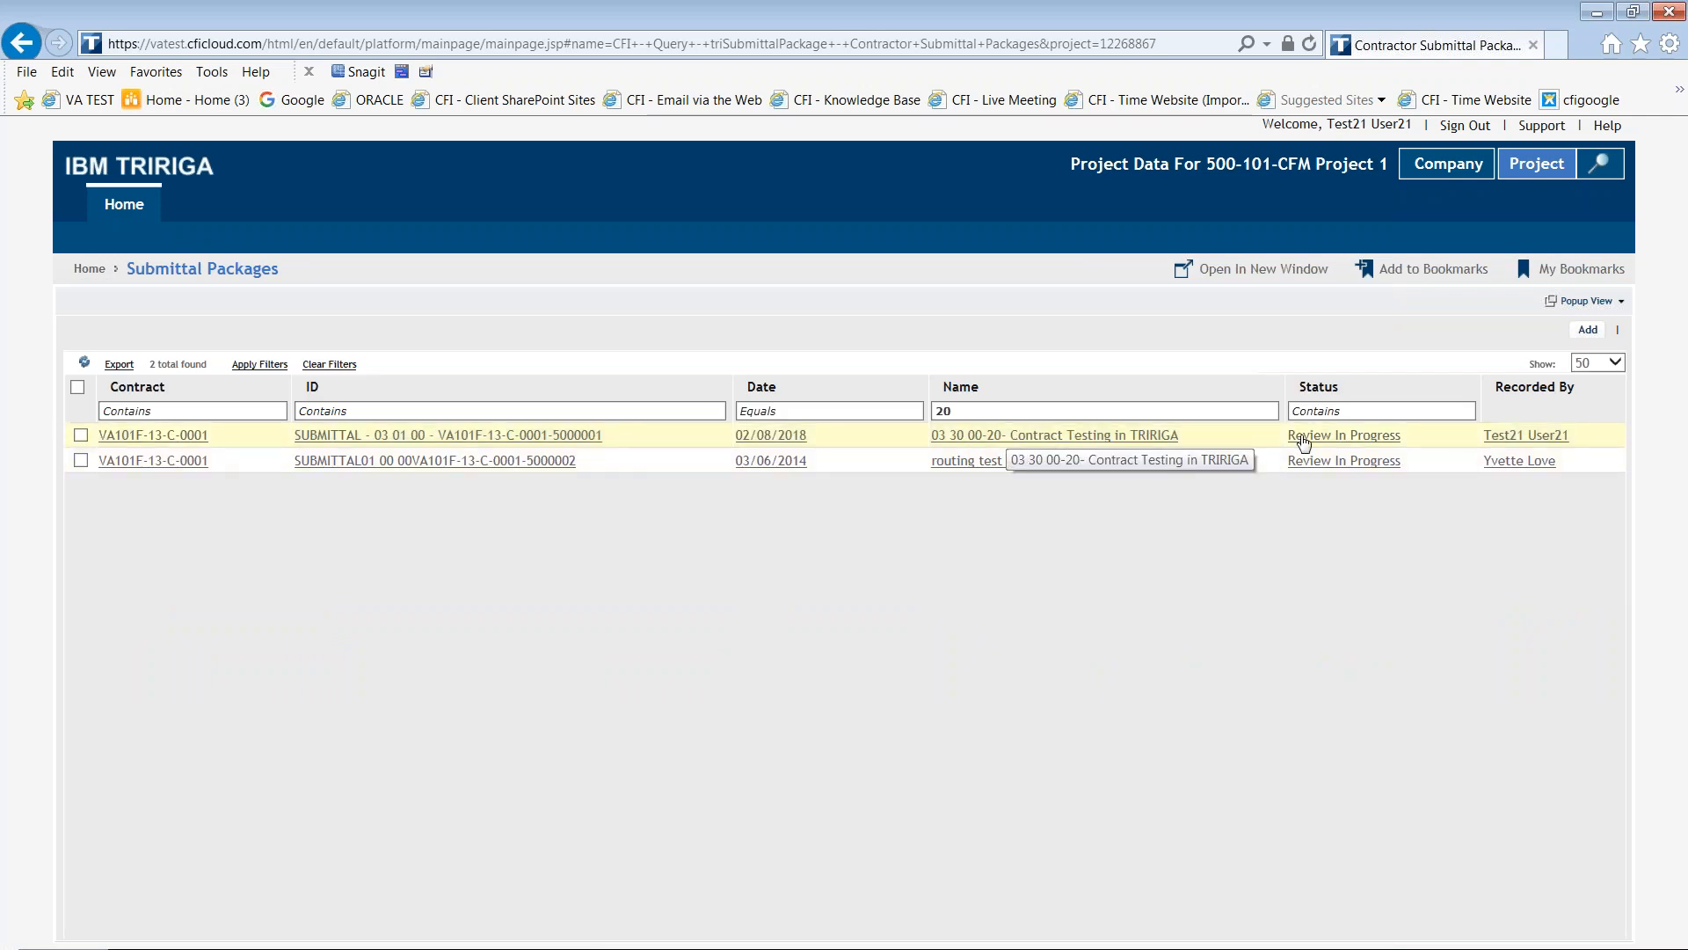
left_click_drag(1412, 442, 1260, 441)
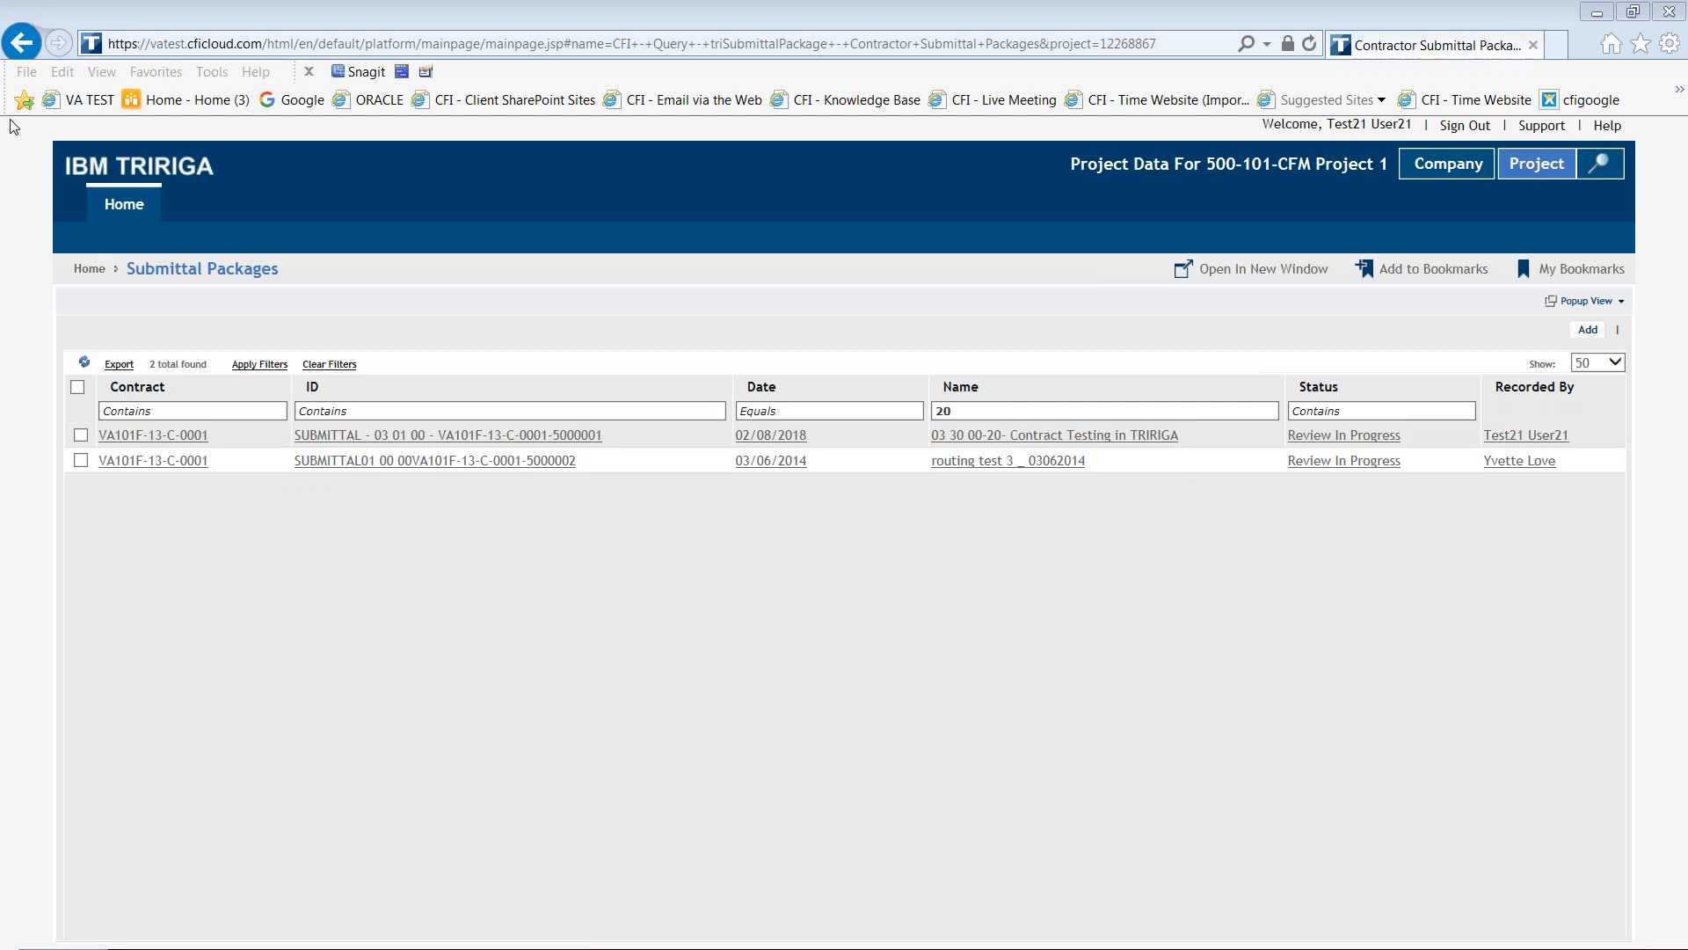
- Return to the project home page, go to the Action Items notifications and open the 02/08/2018 submittal notification
left_click(124, 204)
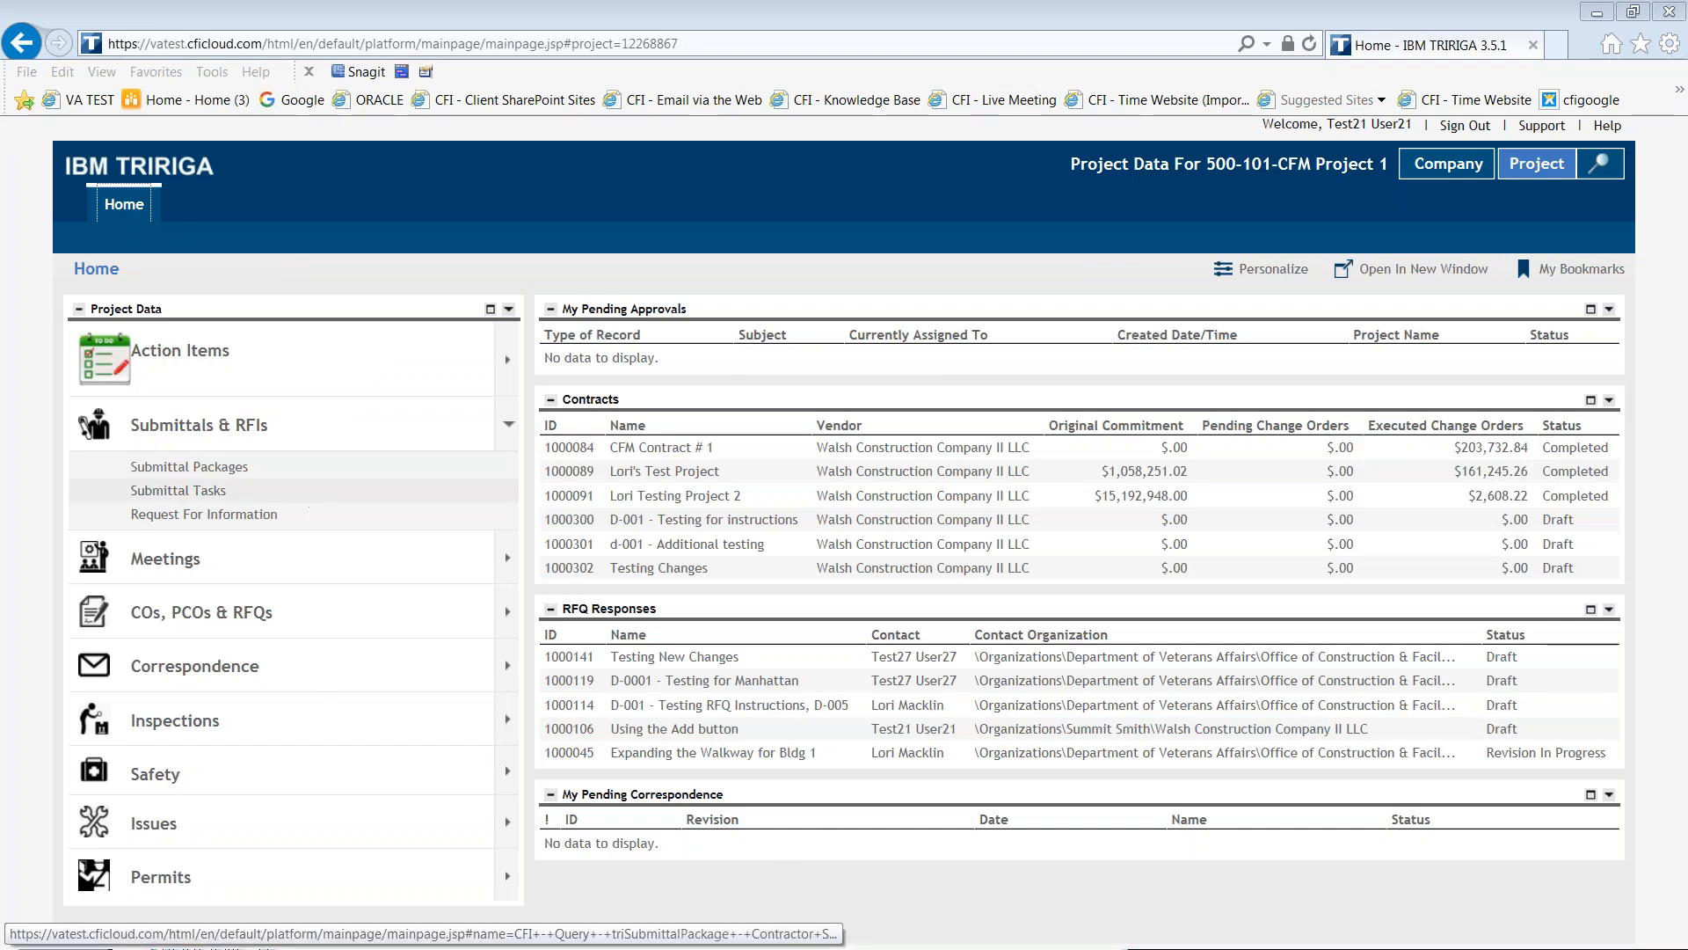
left_click(507, 359)
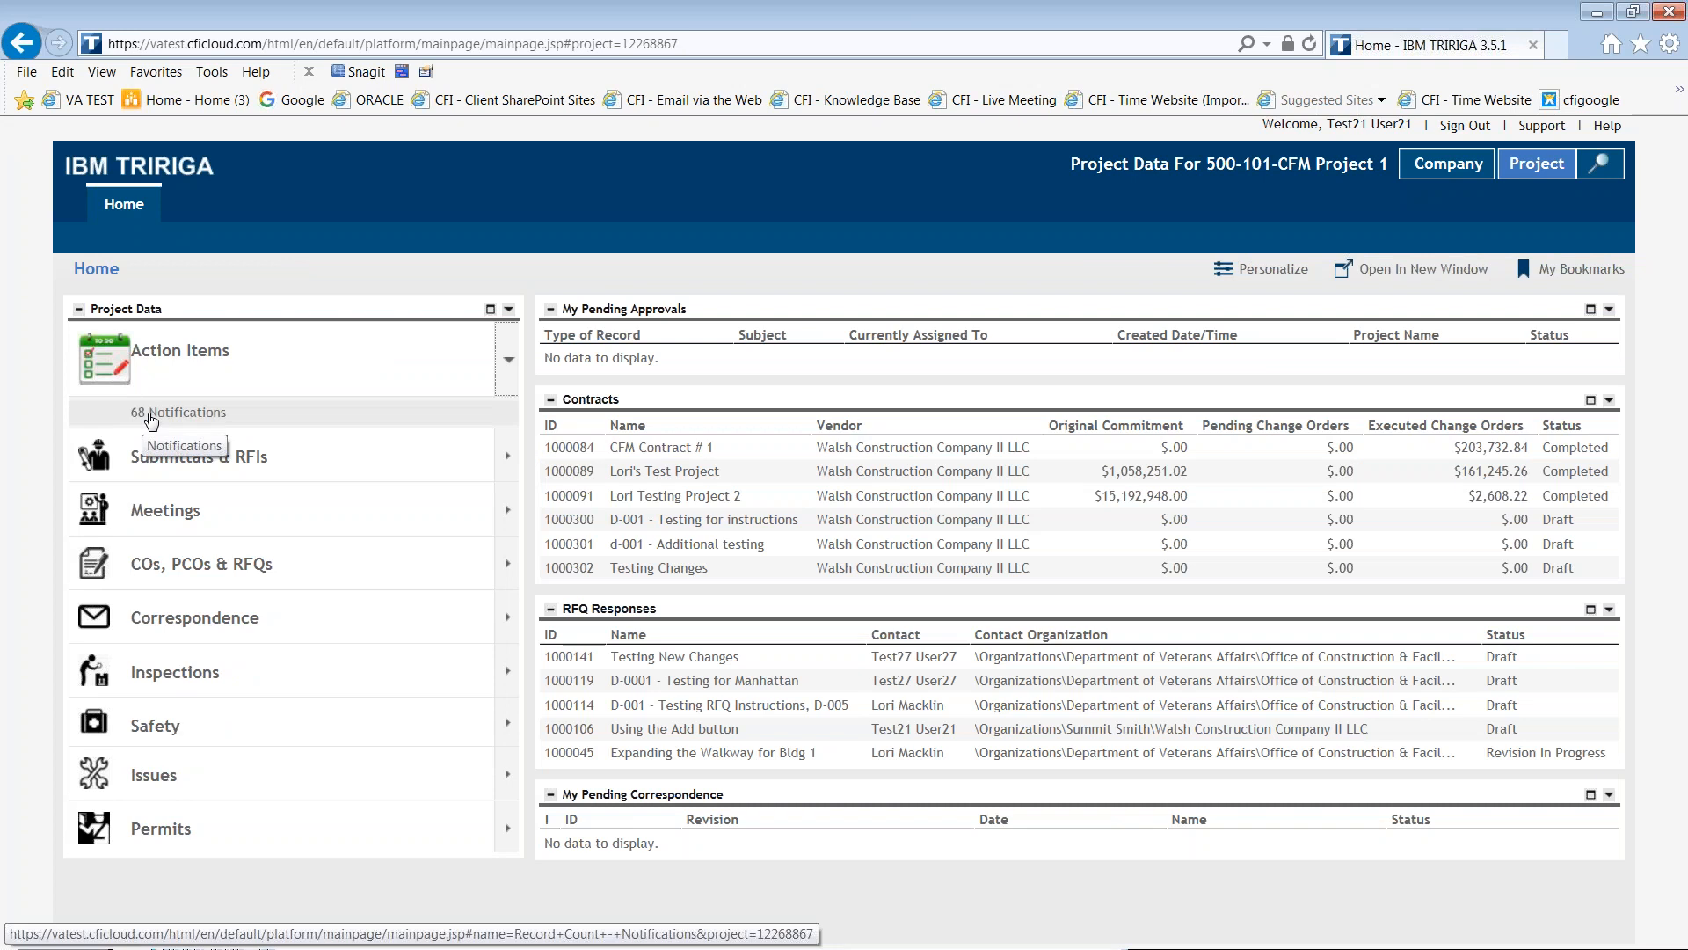
left_click(170, 415)
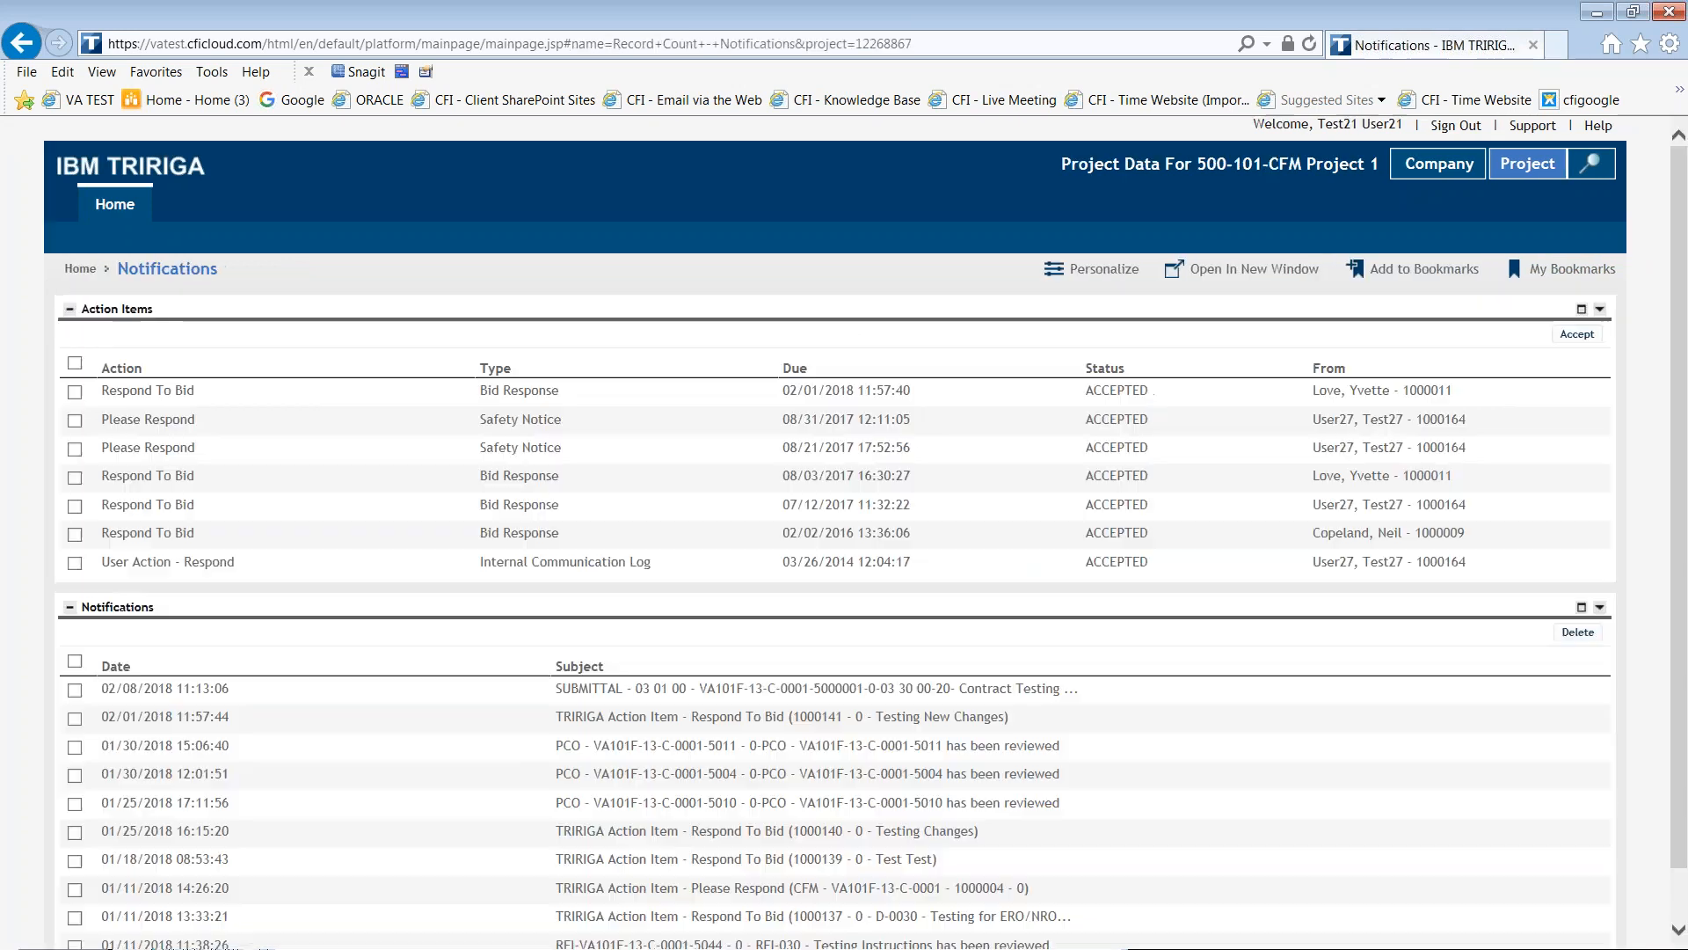
left_click_drag(1094, 691, 500, 685)
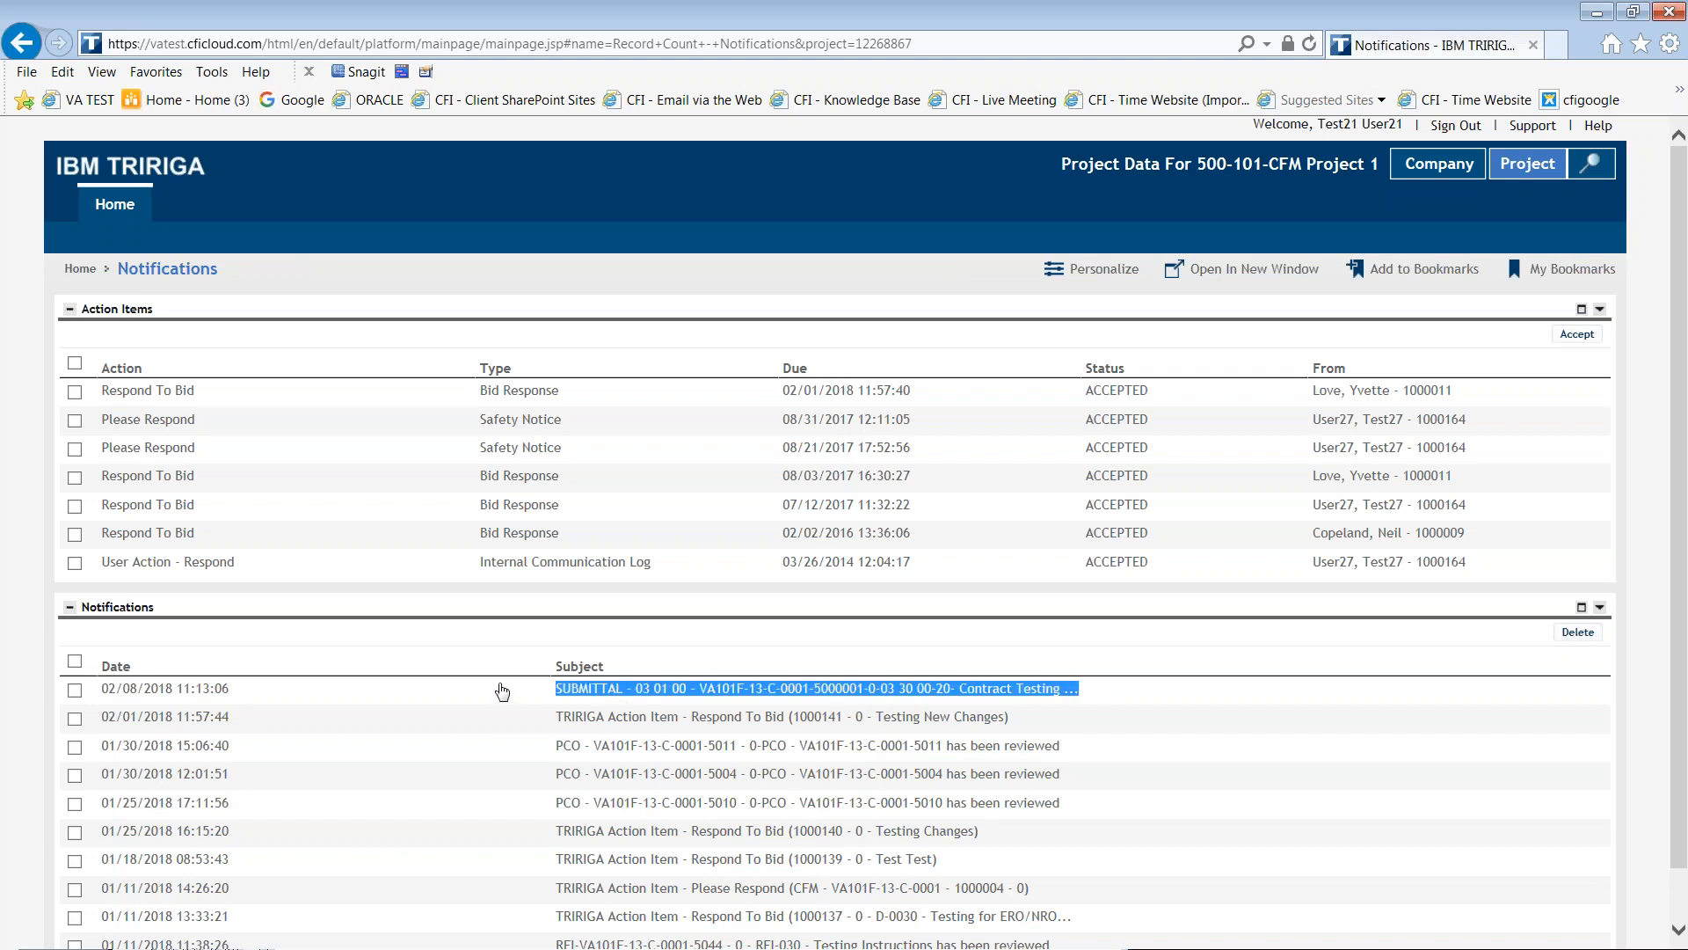
left_click(711, 691)
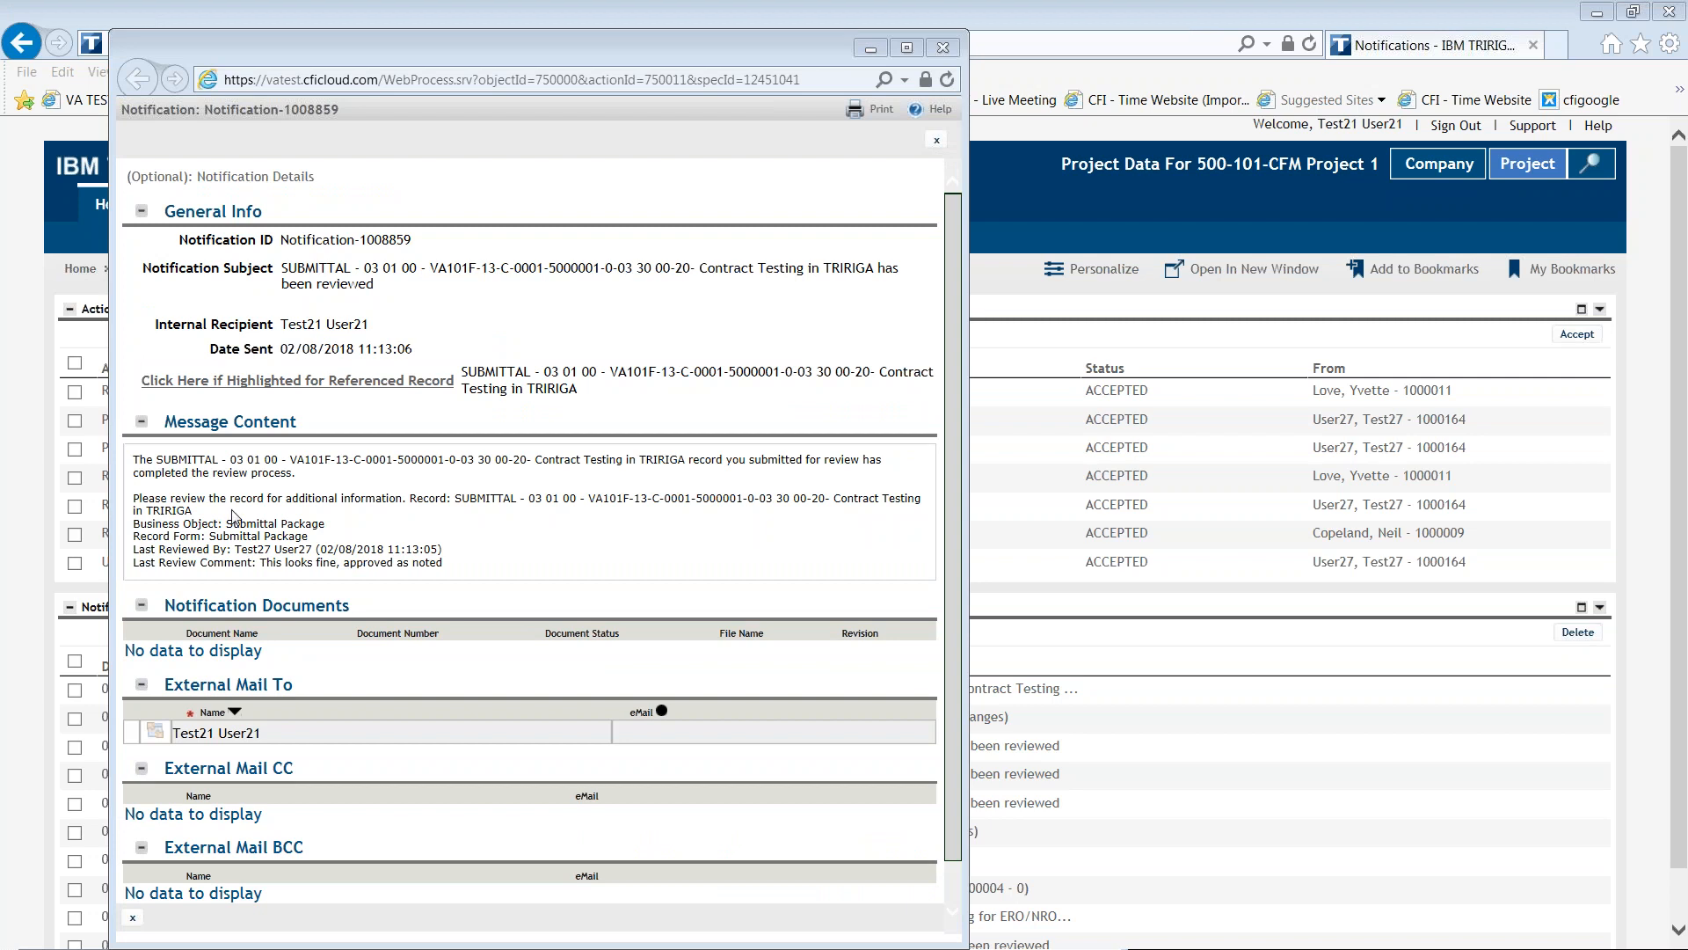
- Read the last review comment in the notification, and open its referenced submittal package record in a maximized window
left_click_drag(457, 570, 262, 576)
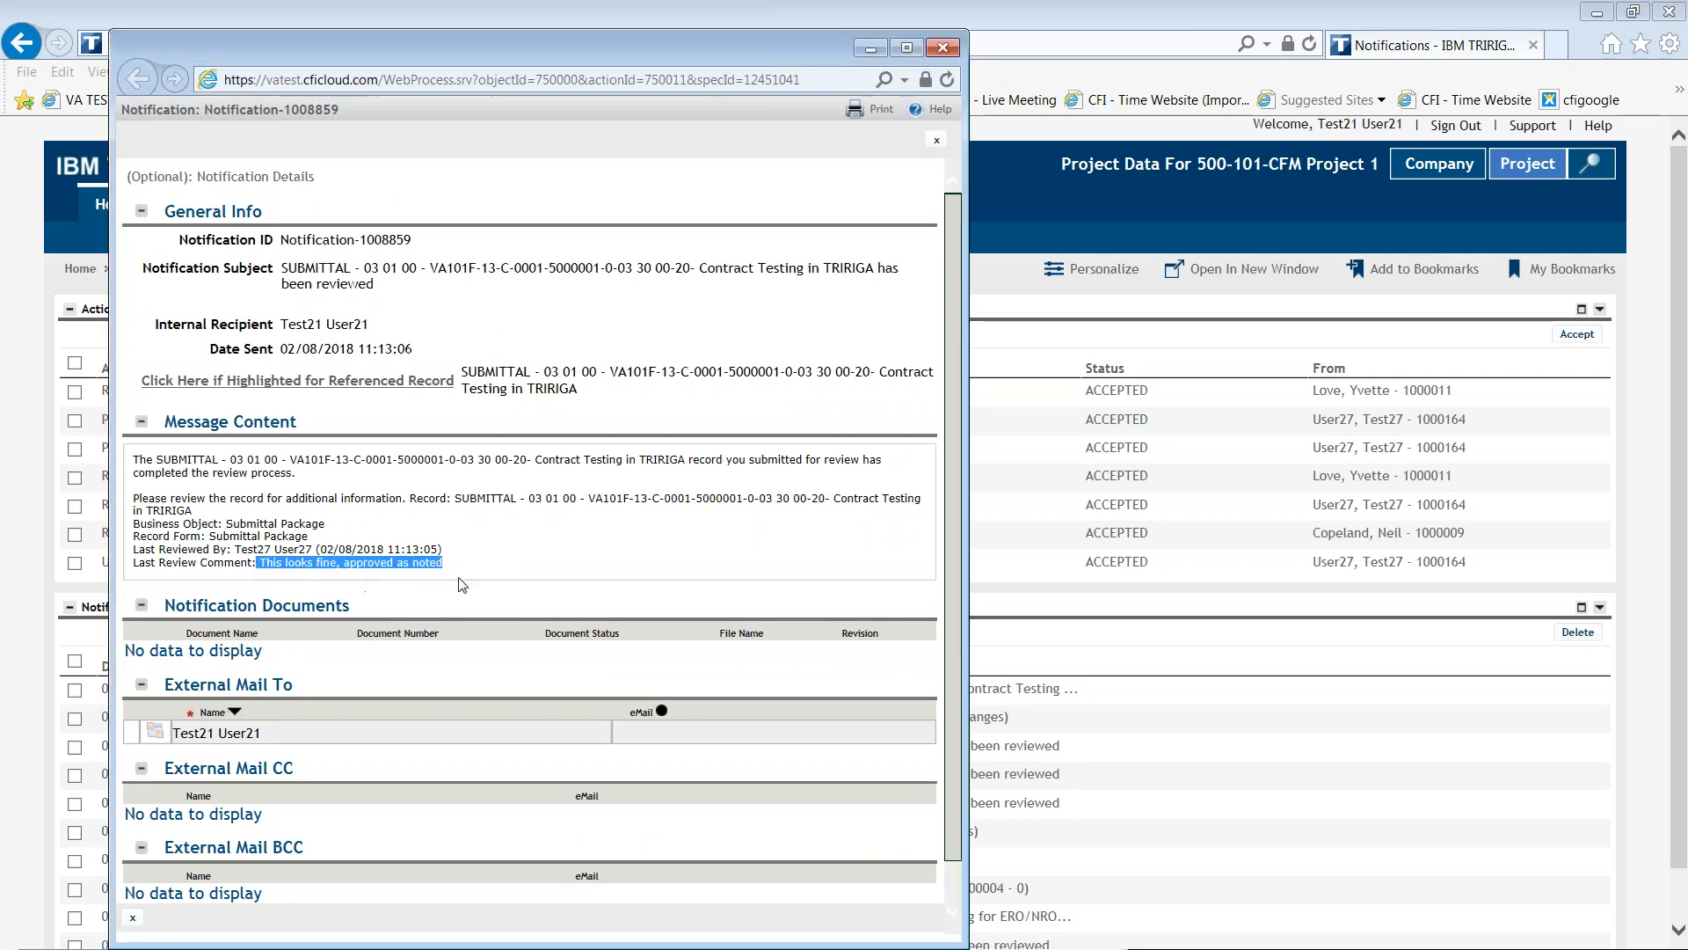
left_click(519, 577)
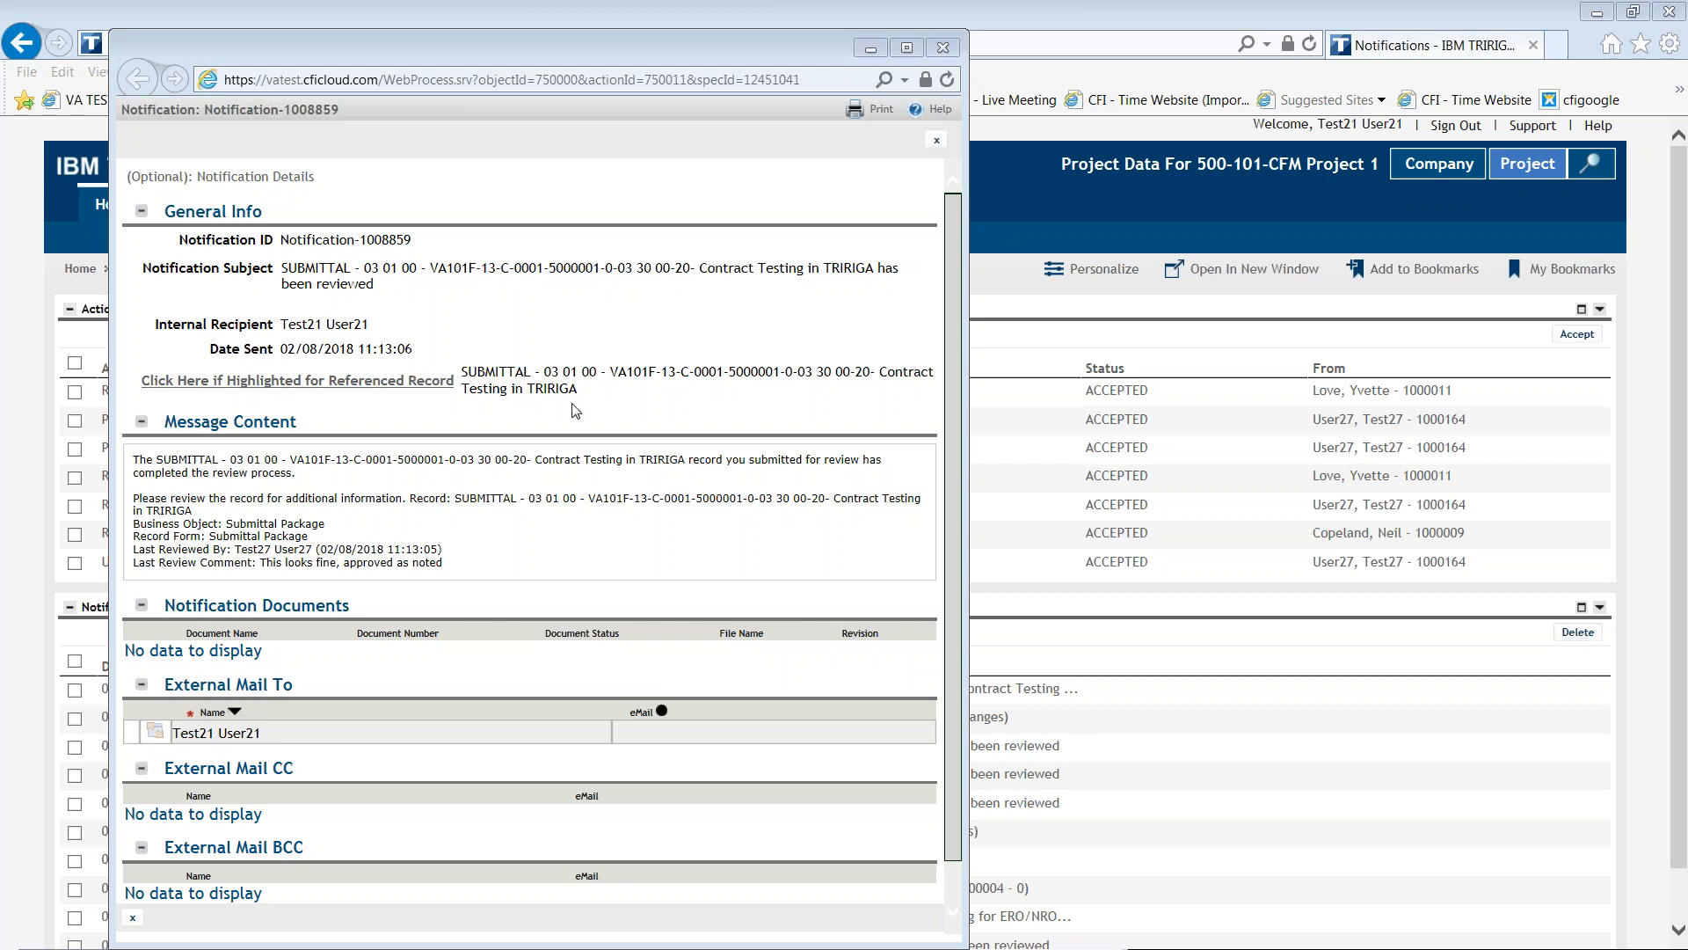
triple_click(472, 373)
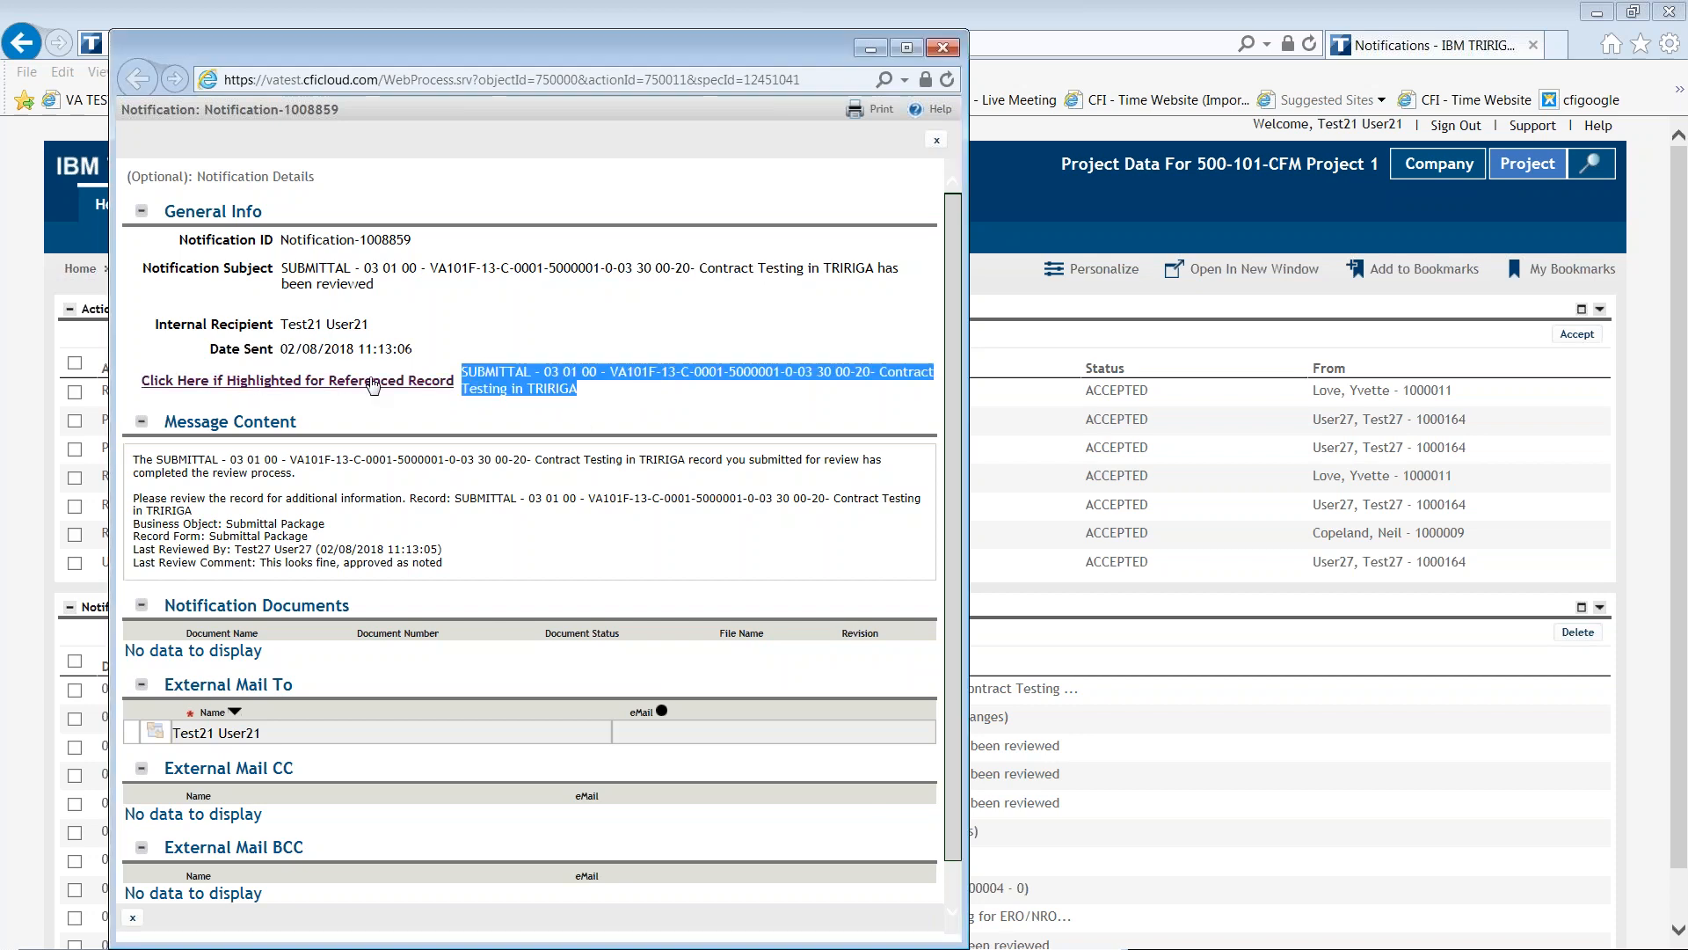
left_click(372, 383)
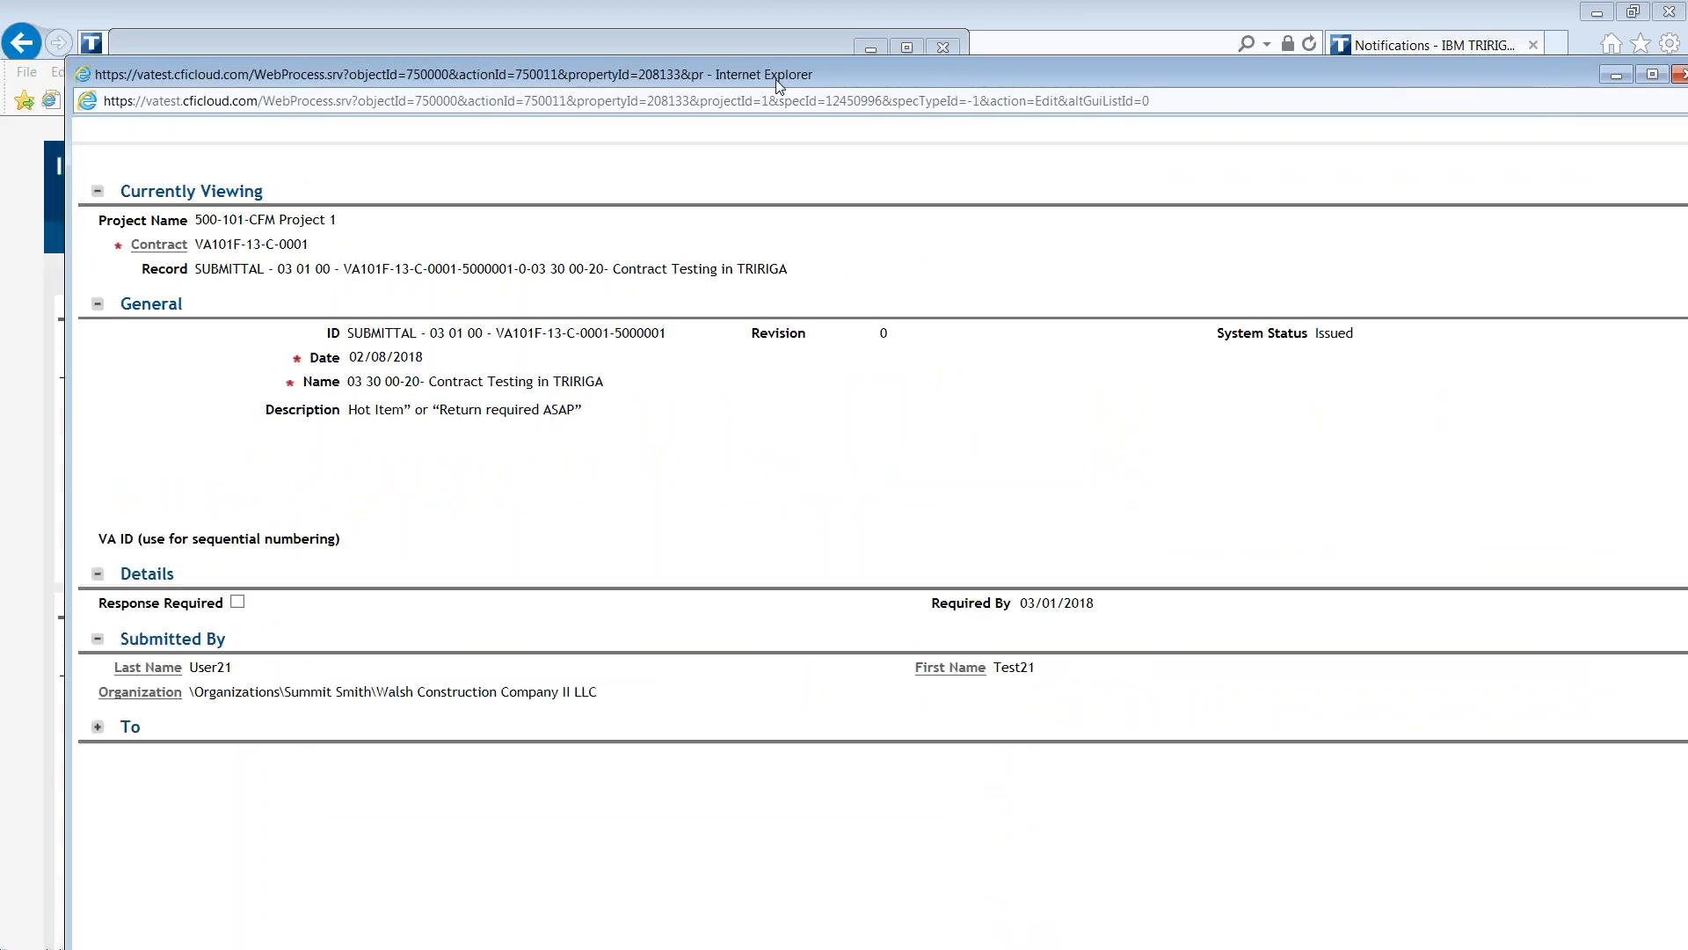
double_click(779, 79)
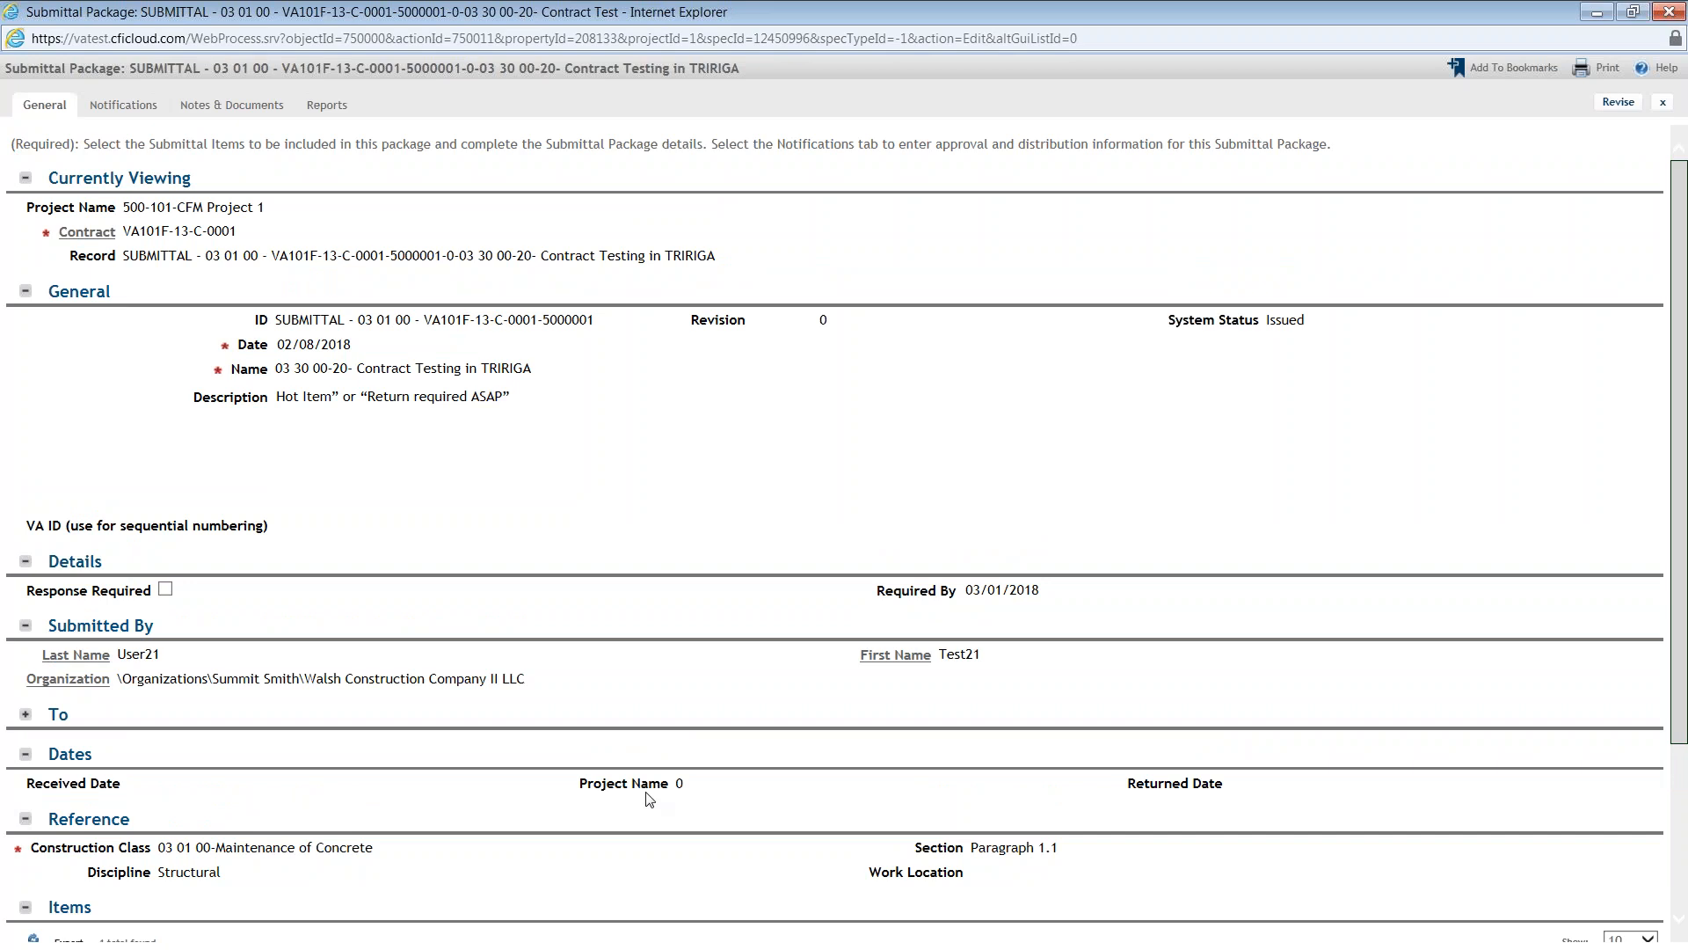
- Examine the review status of the submittal task in the issued package's items
scroll(648, 791, "down", 3)
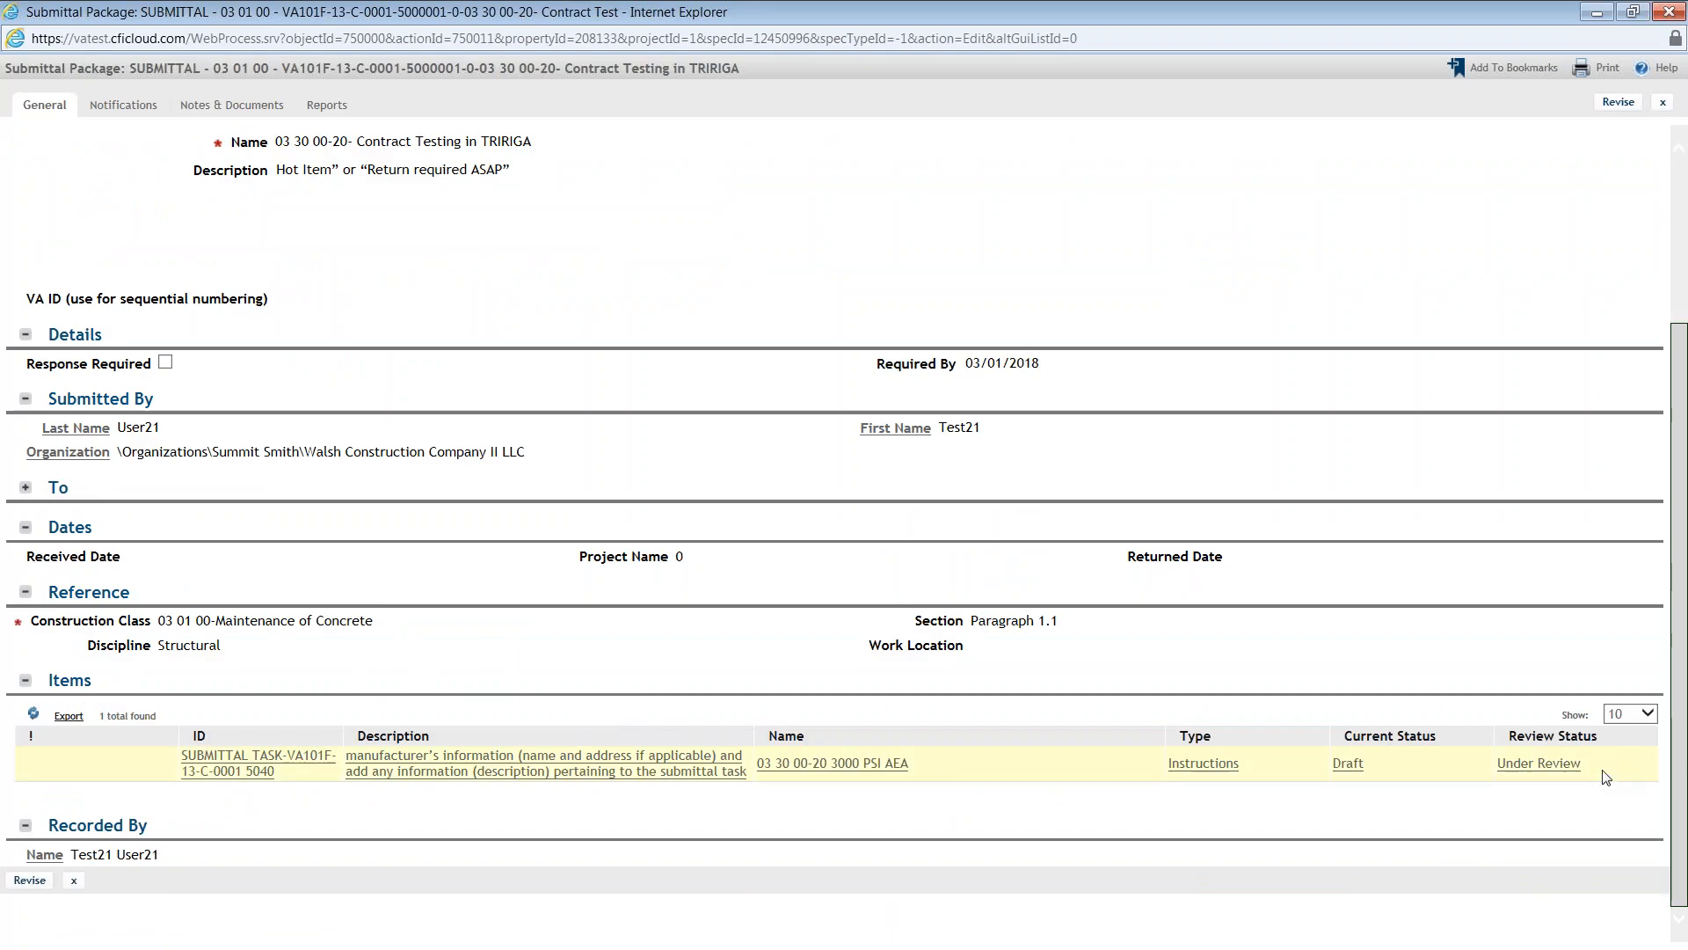
left_click_drag(1592, 767, 1500, 764)
left_click(1428, 785)
left_click_drag(1606, 777, 1481, 771)
left_click(1604, 775)
scroll(1381, 325, "up", 3)
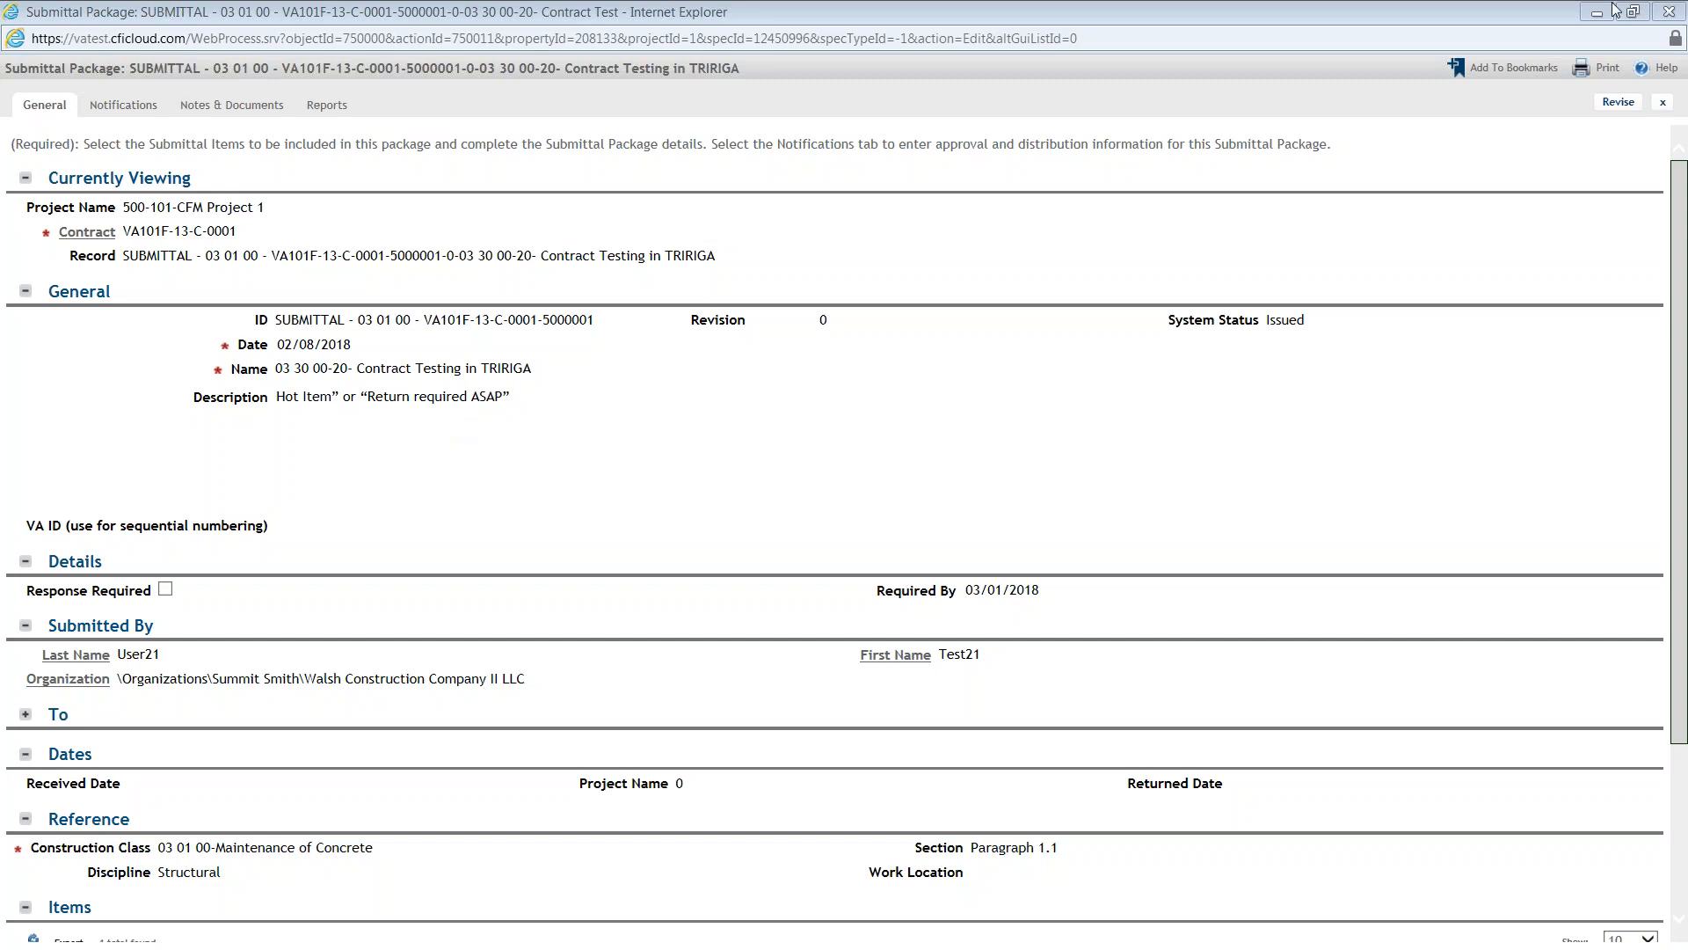
left_click(1619, 103)
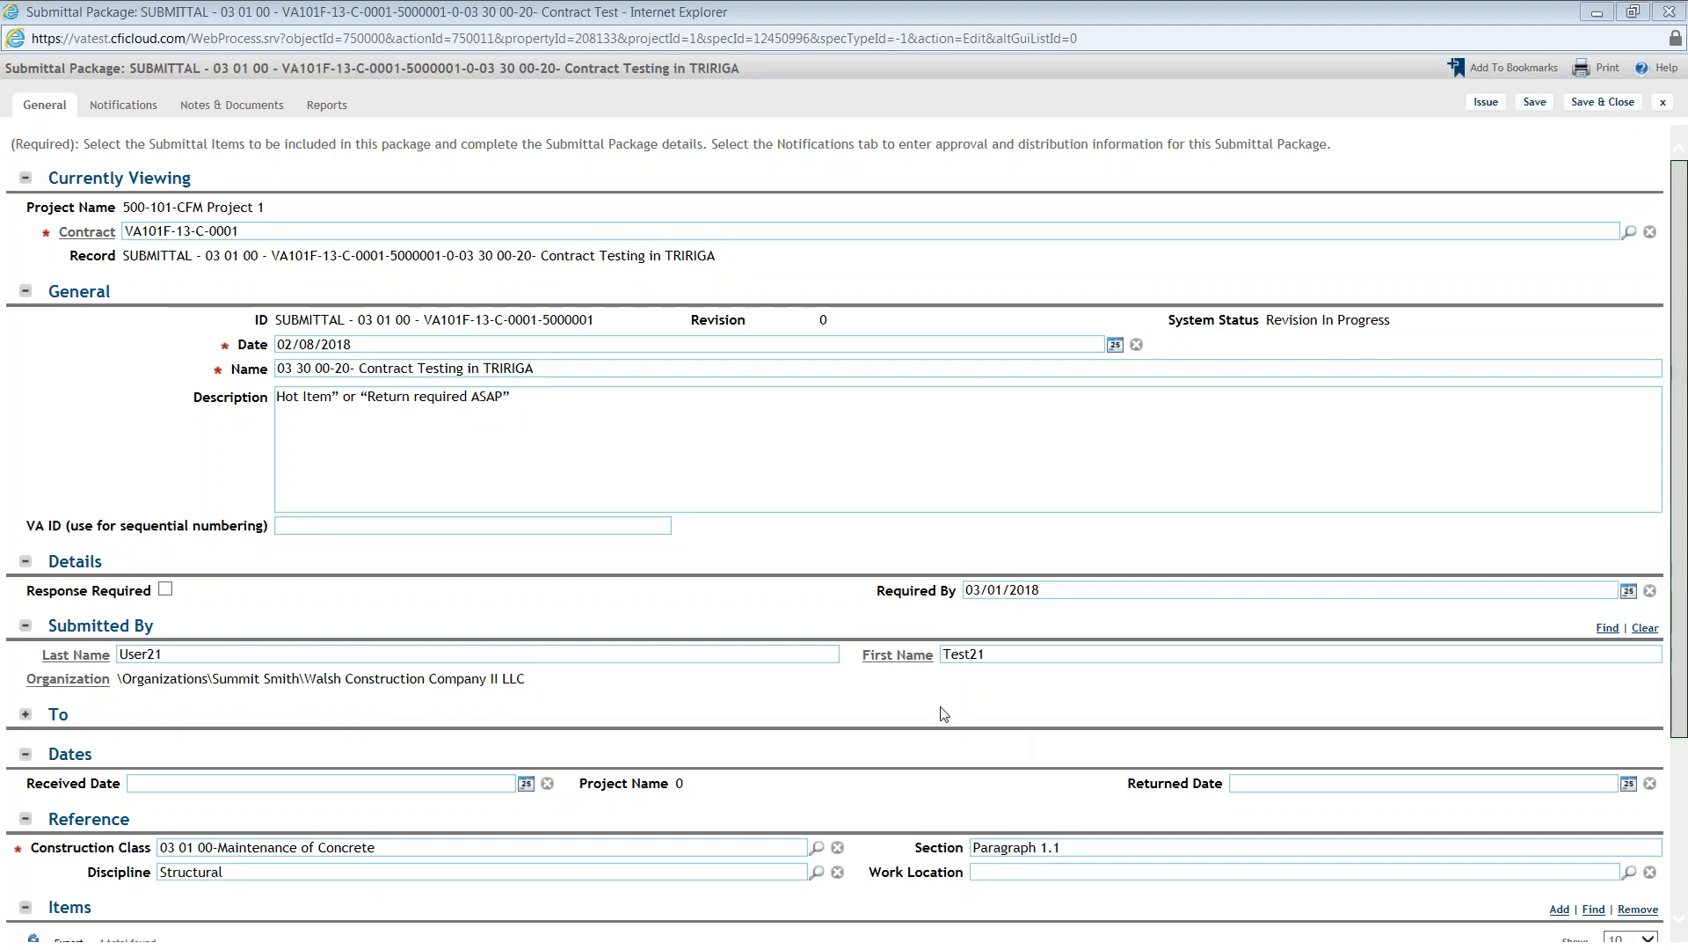
scroll(919, 803, "down", 3)
left_click(411, 751)
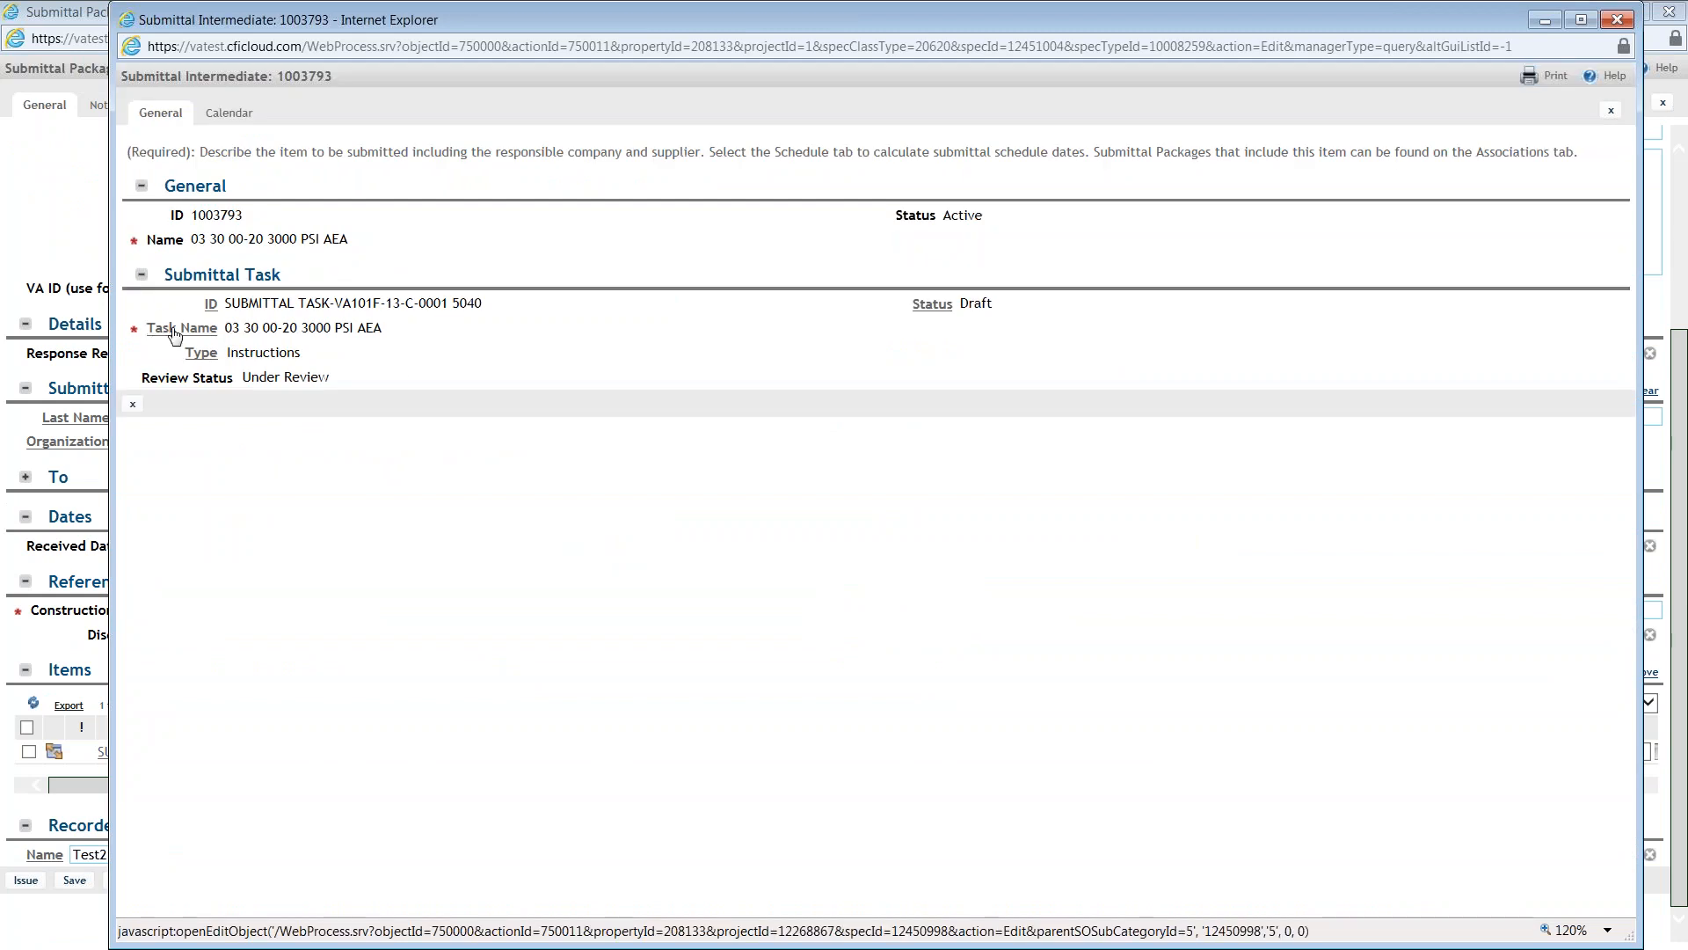
left_click(171, 328)
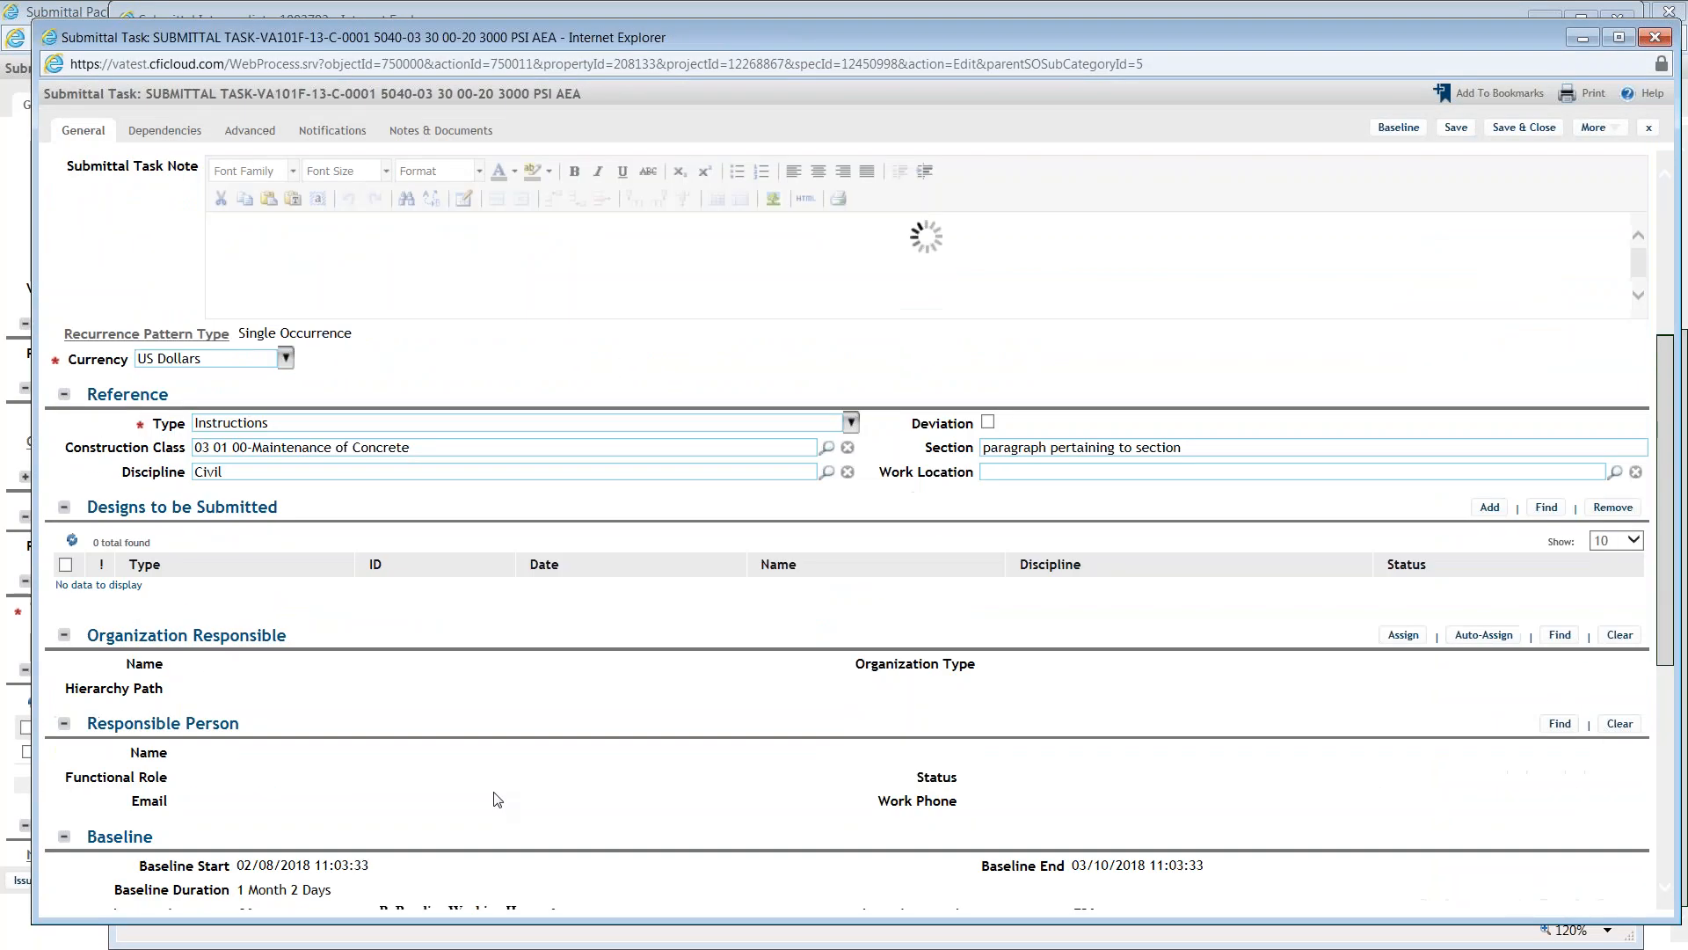
- Review the submittal task's planned dates, notifications and related documents, and save and close the task
scroll(497, 798, "down", 5)
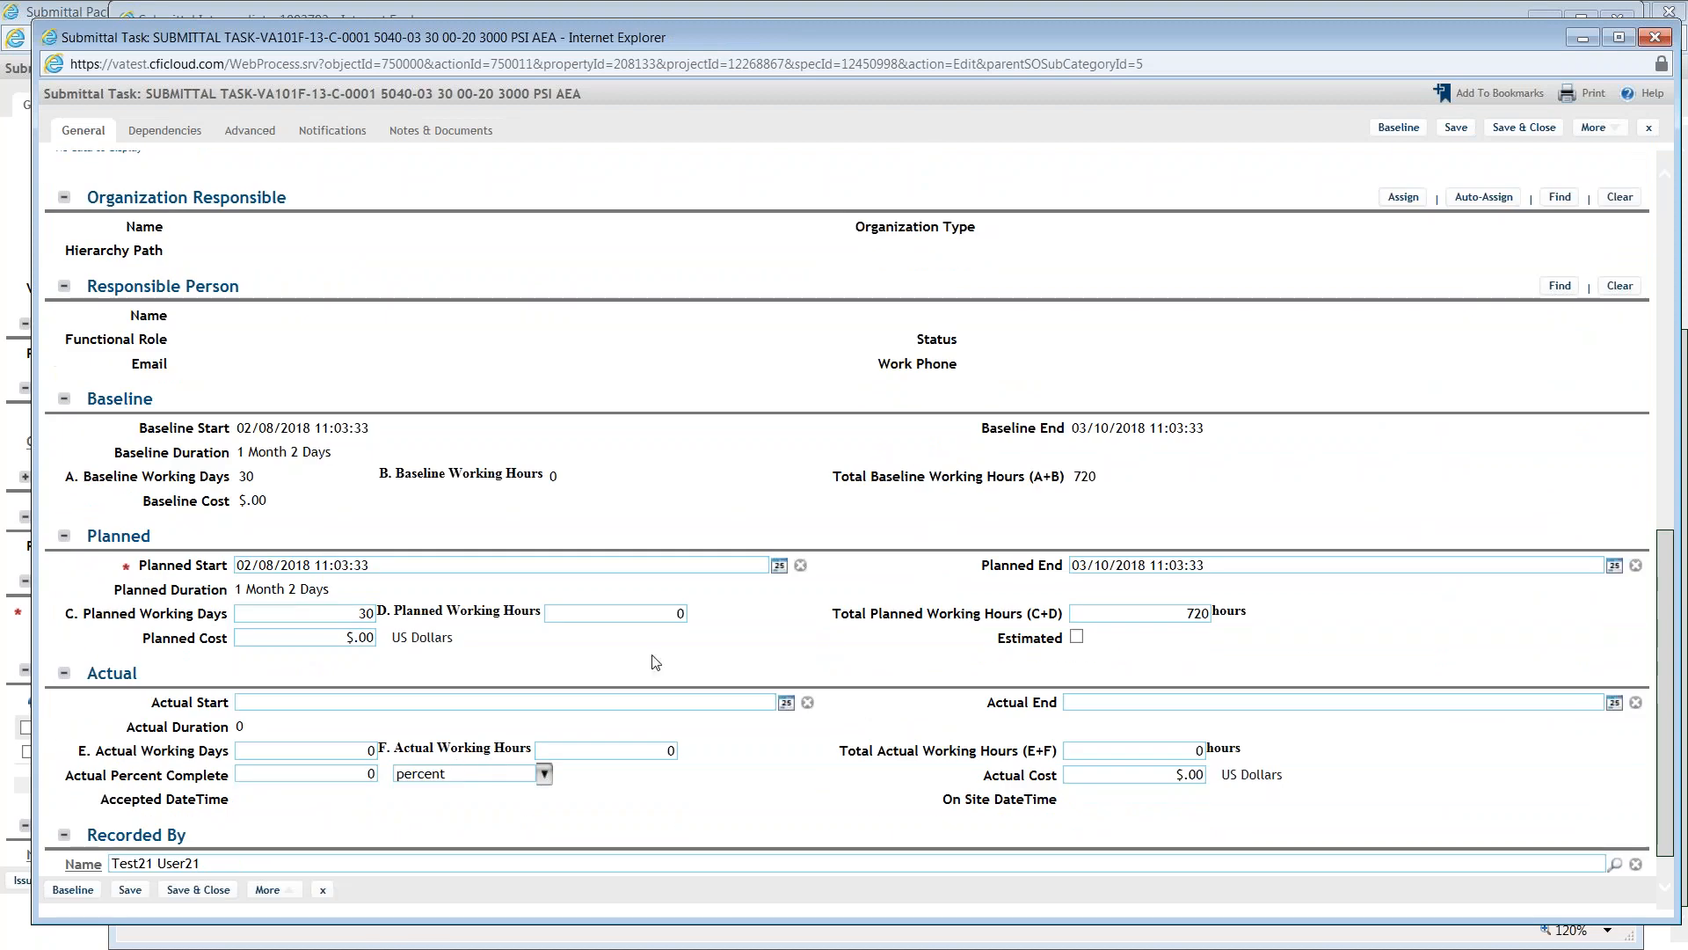
scroll(449, 695, "down", 1)
scroll(546, 802, "up", 10)
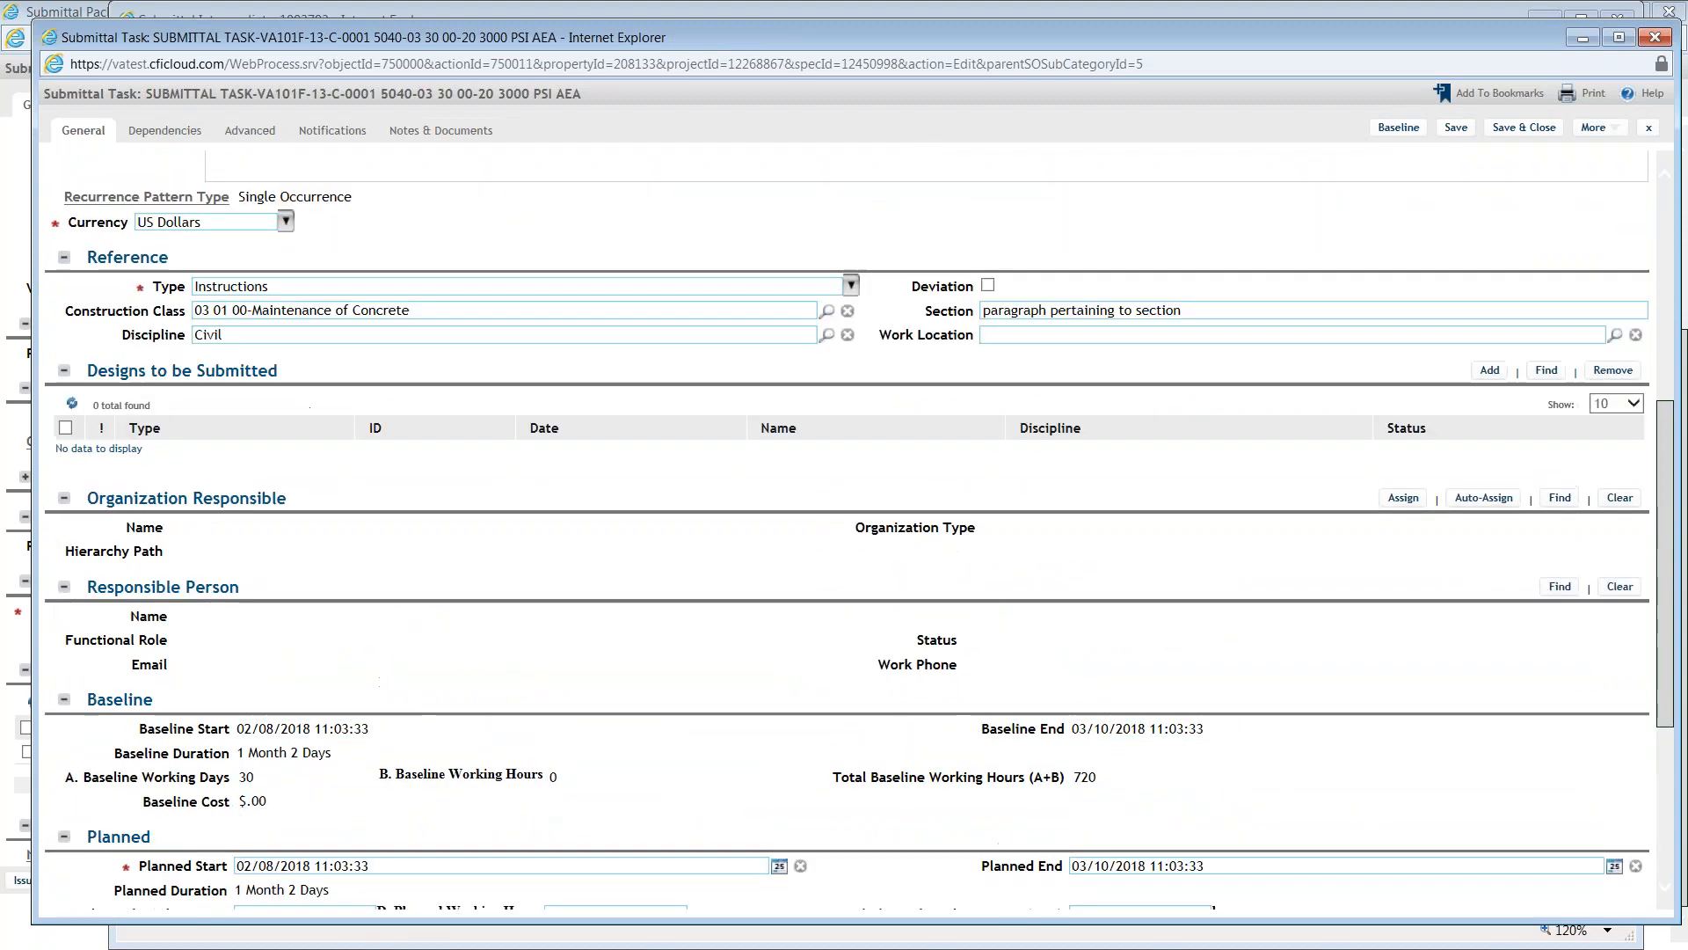
left_click(327, 131)
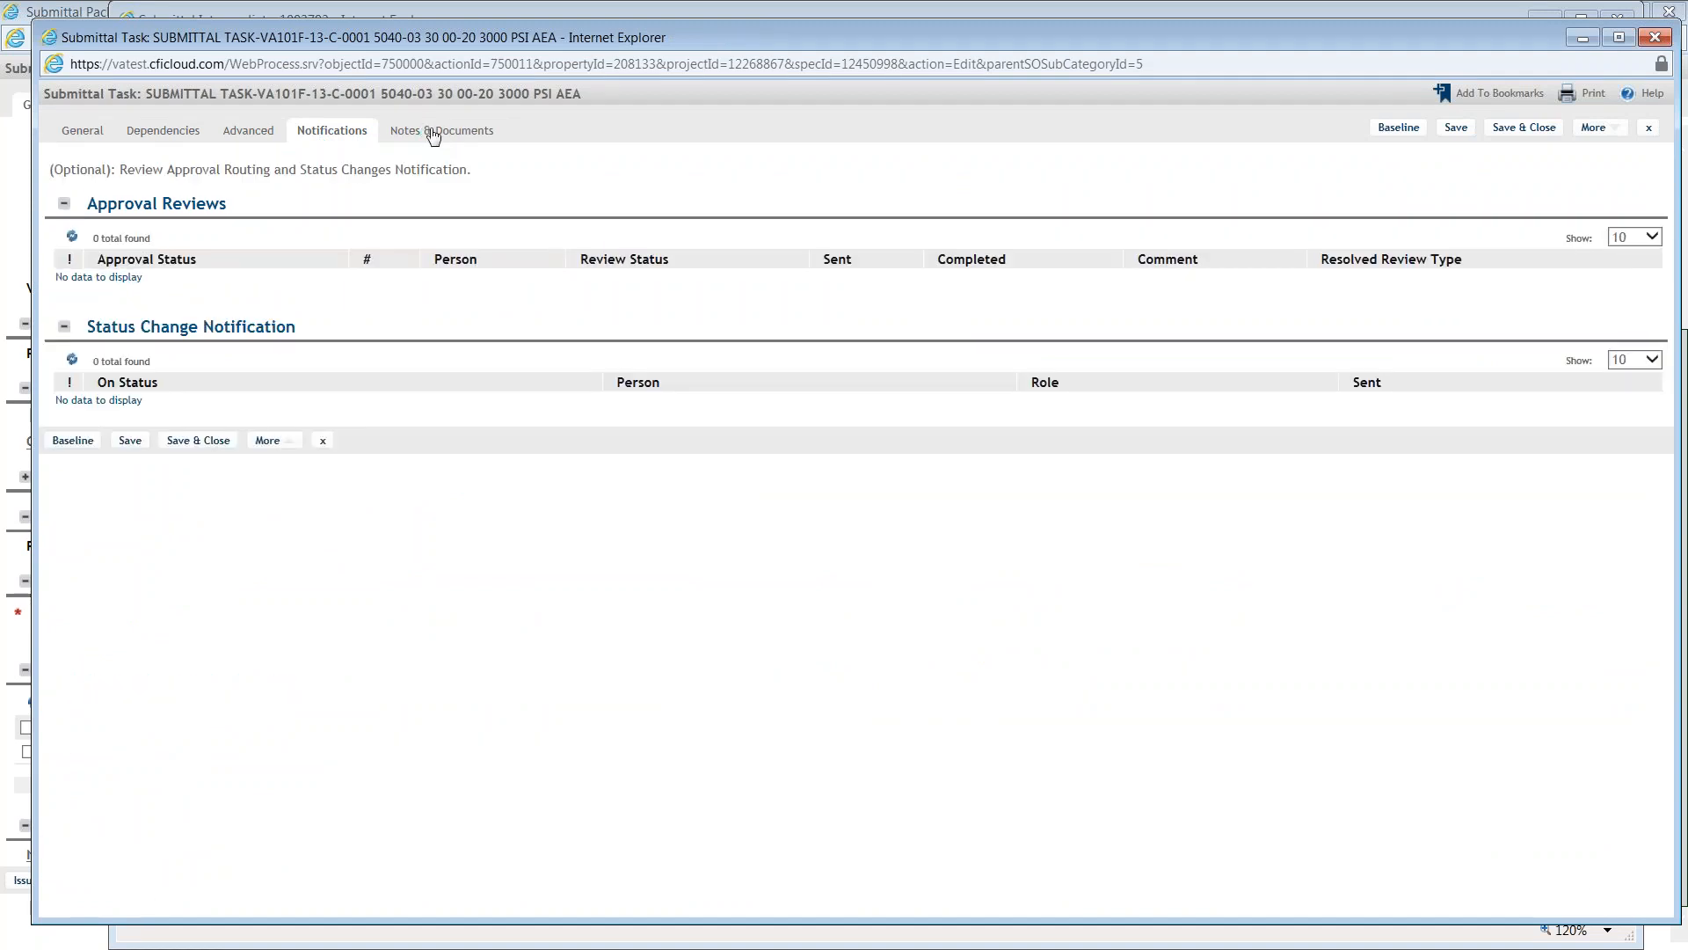
left_click(435, 132)
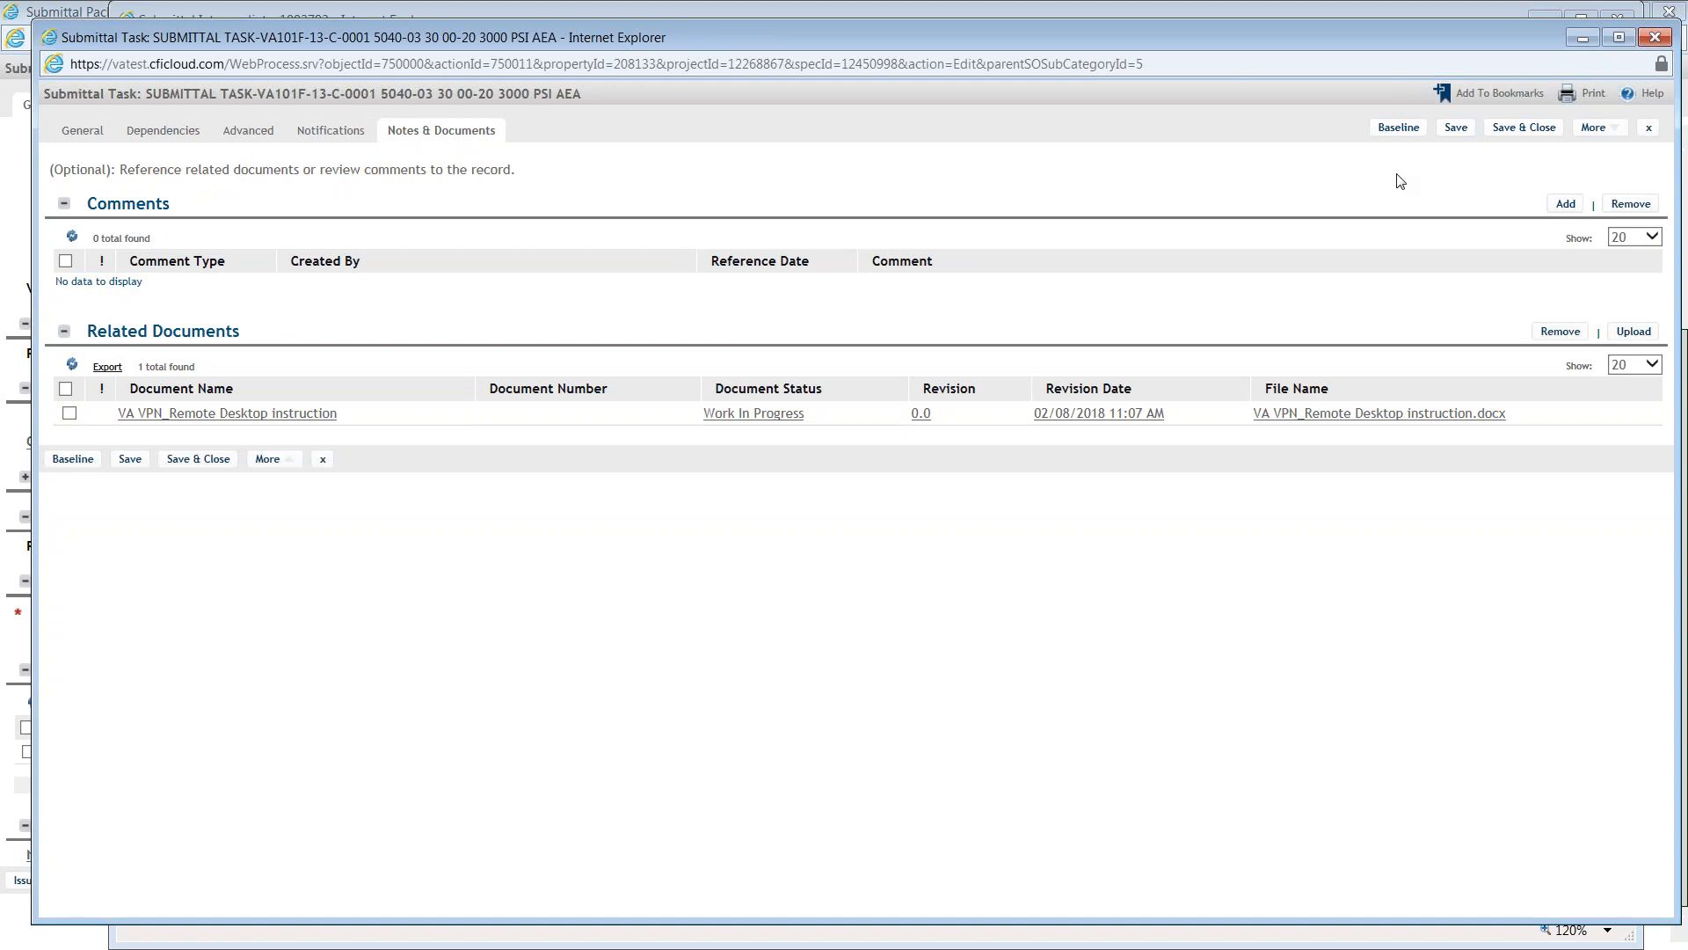
left_click(1519, 128)
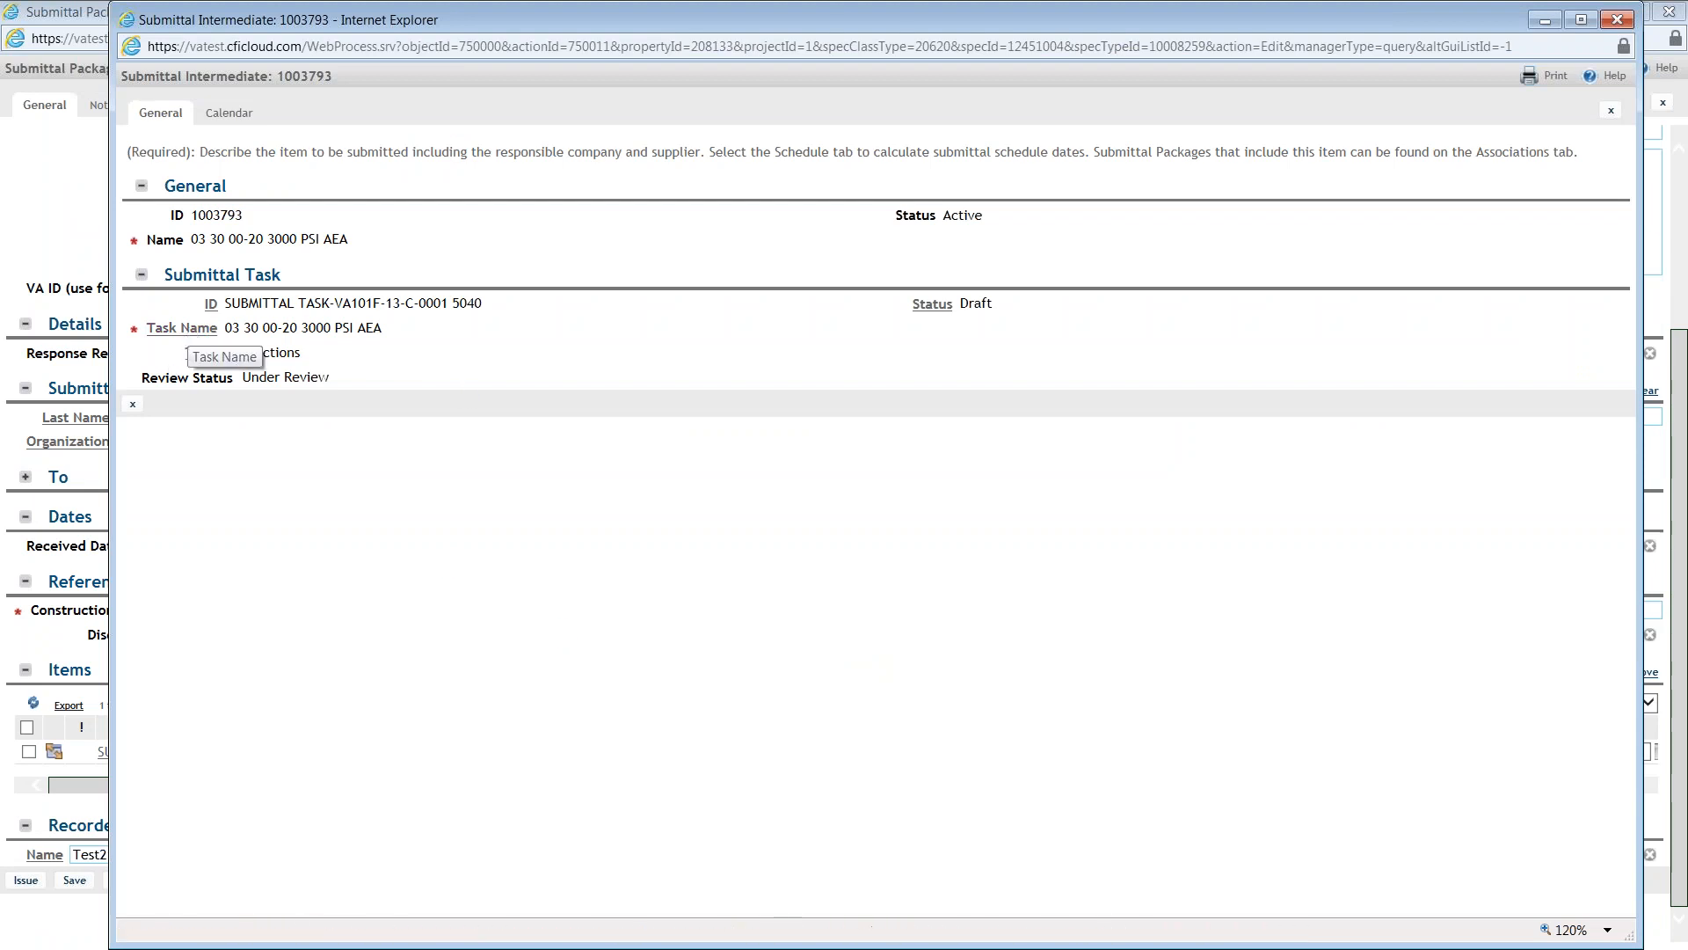
left_click_drag(350, 391, 195, 390)
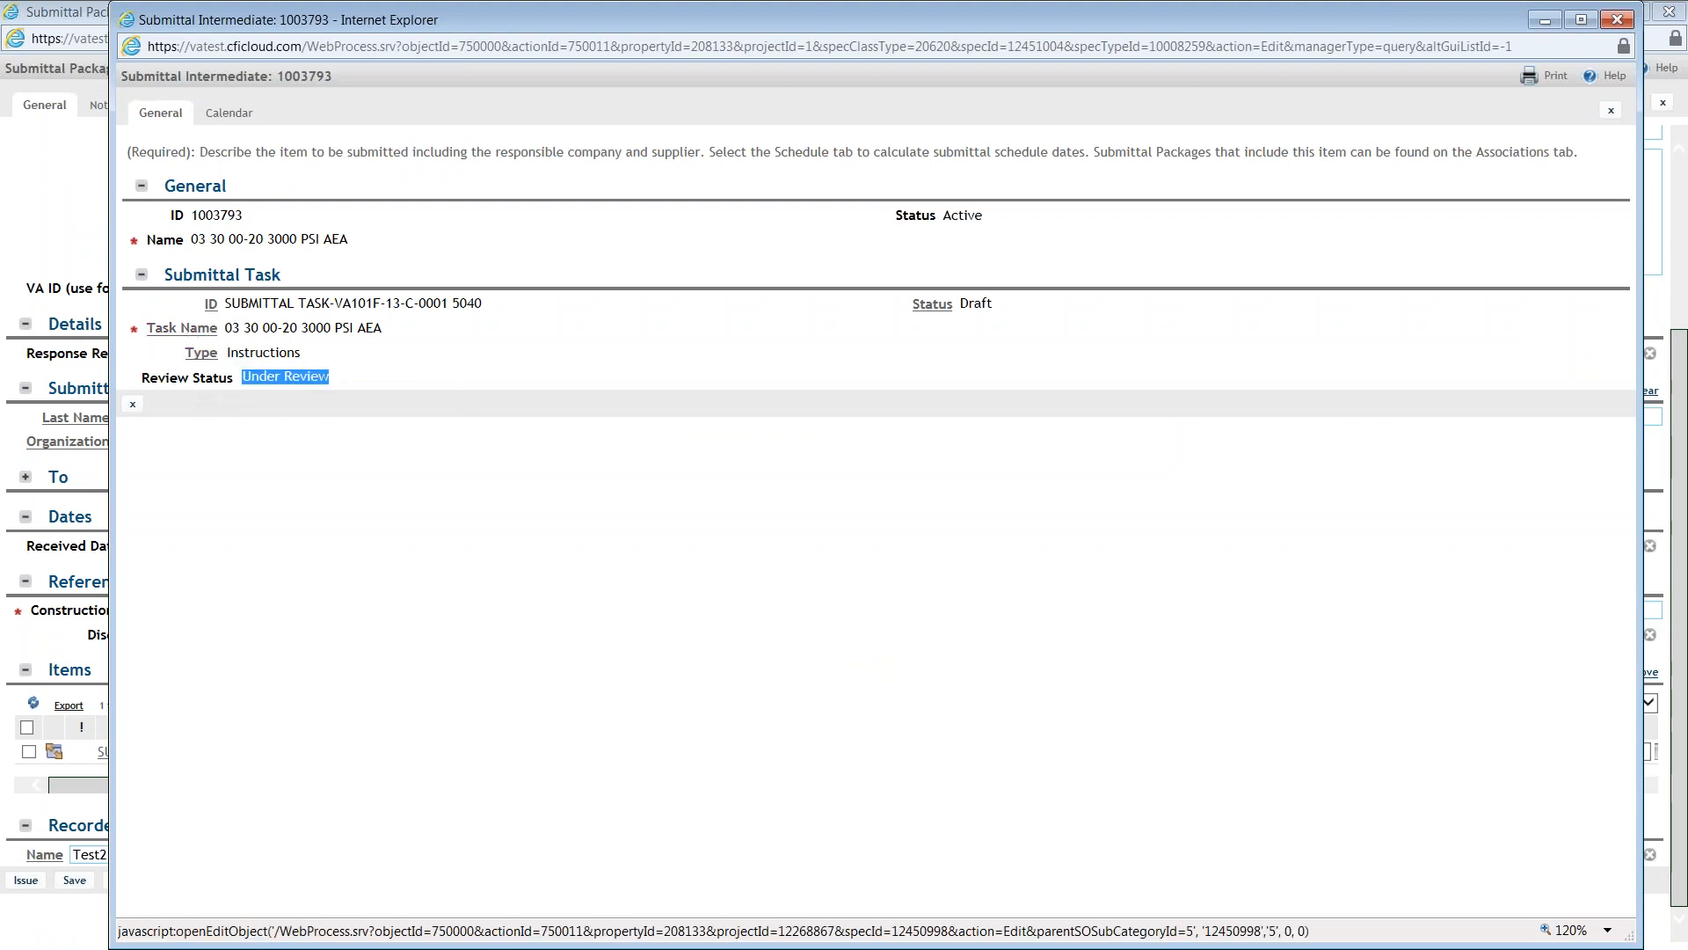
left_click(176, 328)
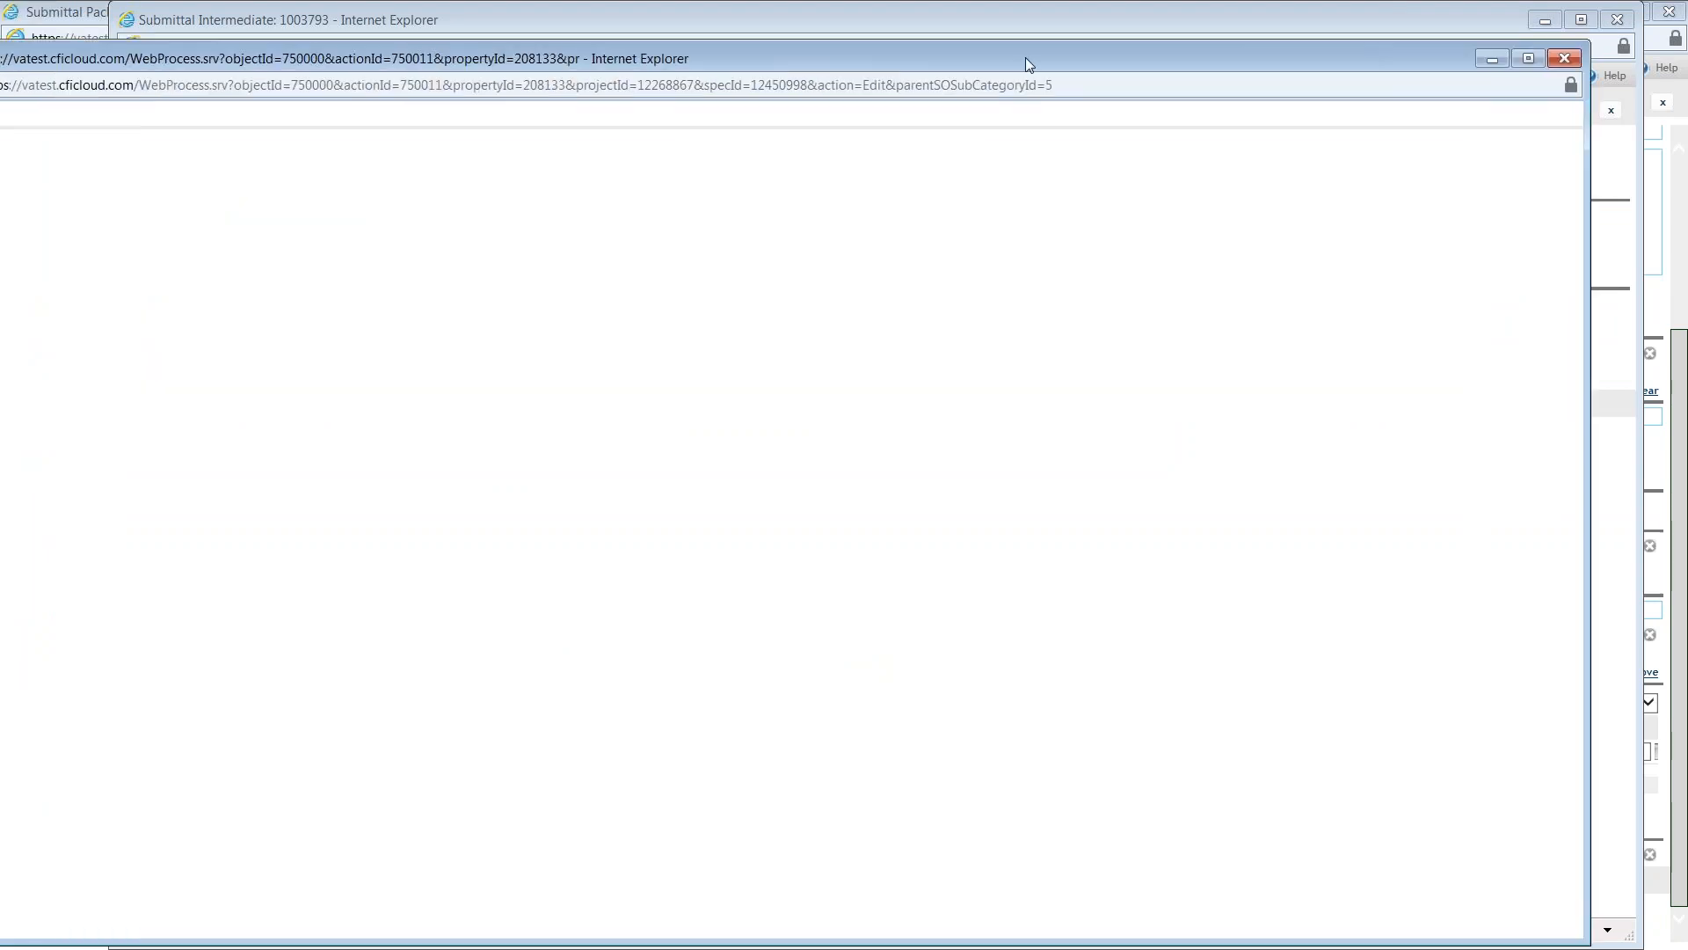
left_click_drag(971, 51, 956, 45)
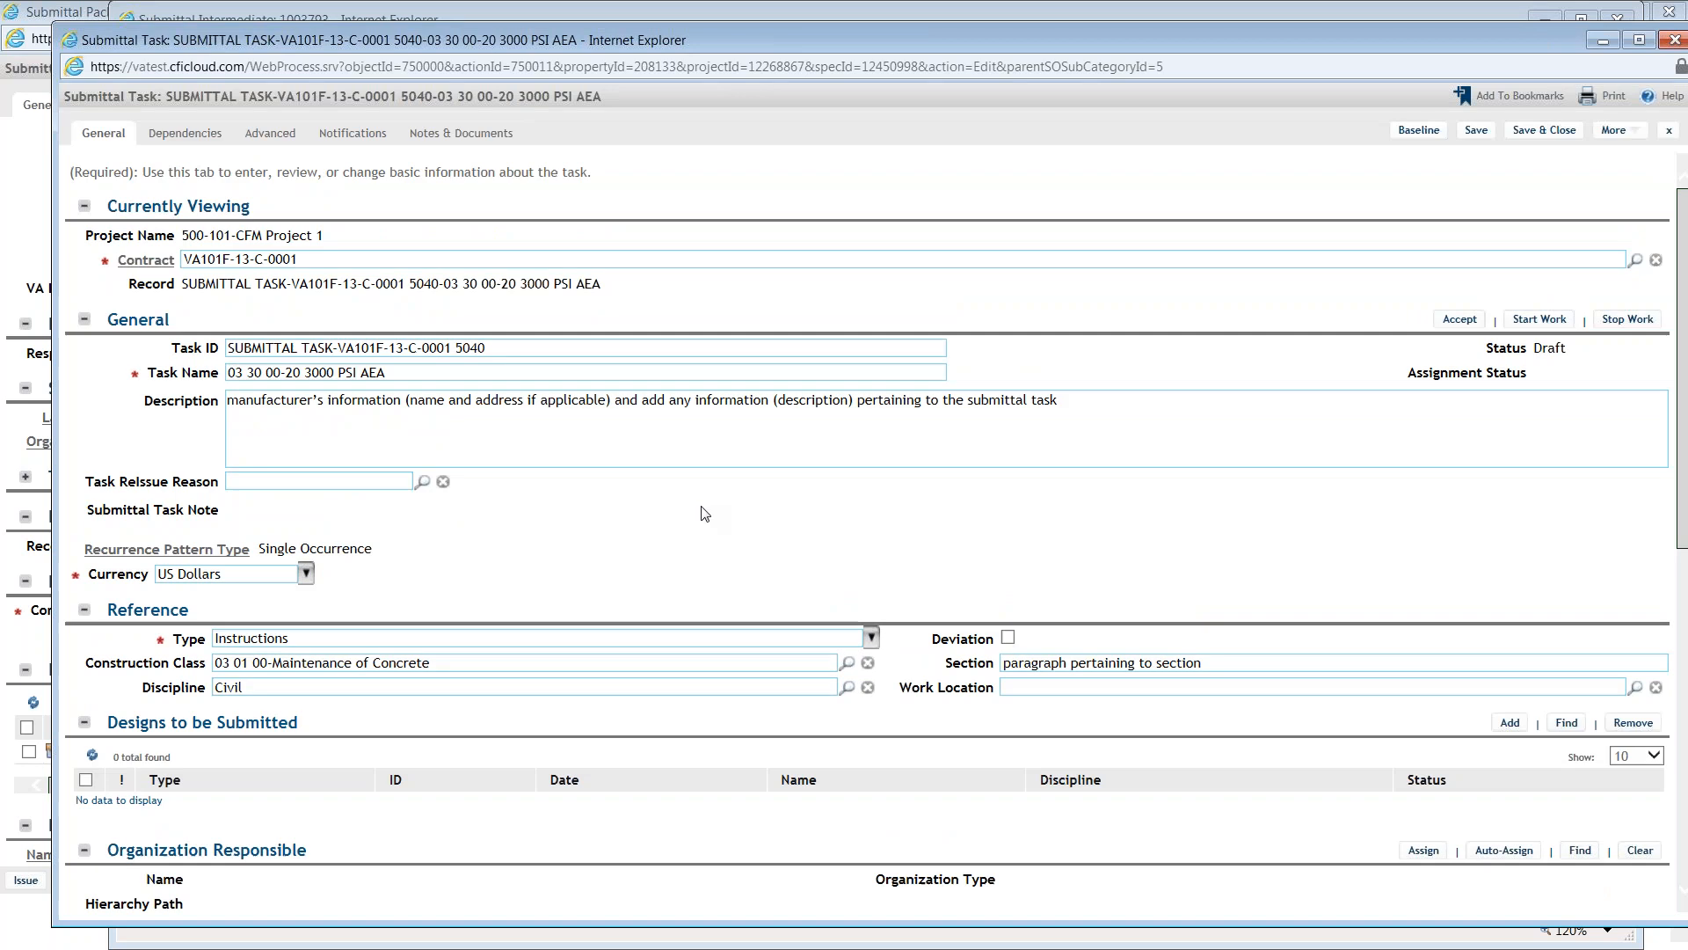
scroll(700, 508, "down", 6)
scroll(673, 752, "down", 2)
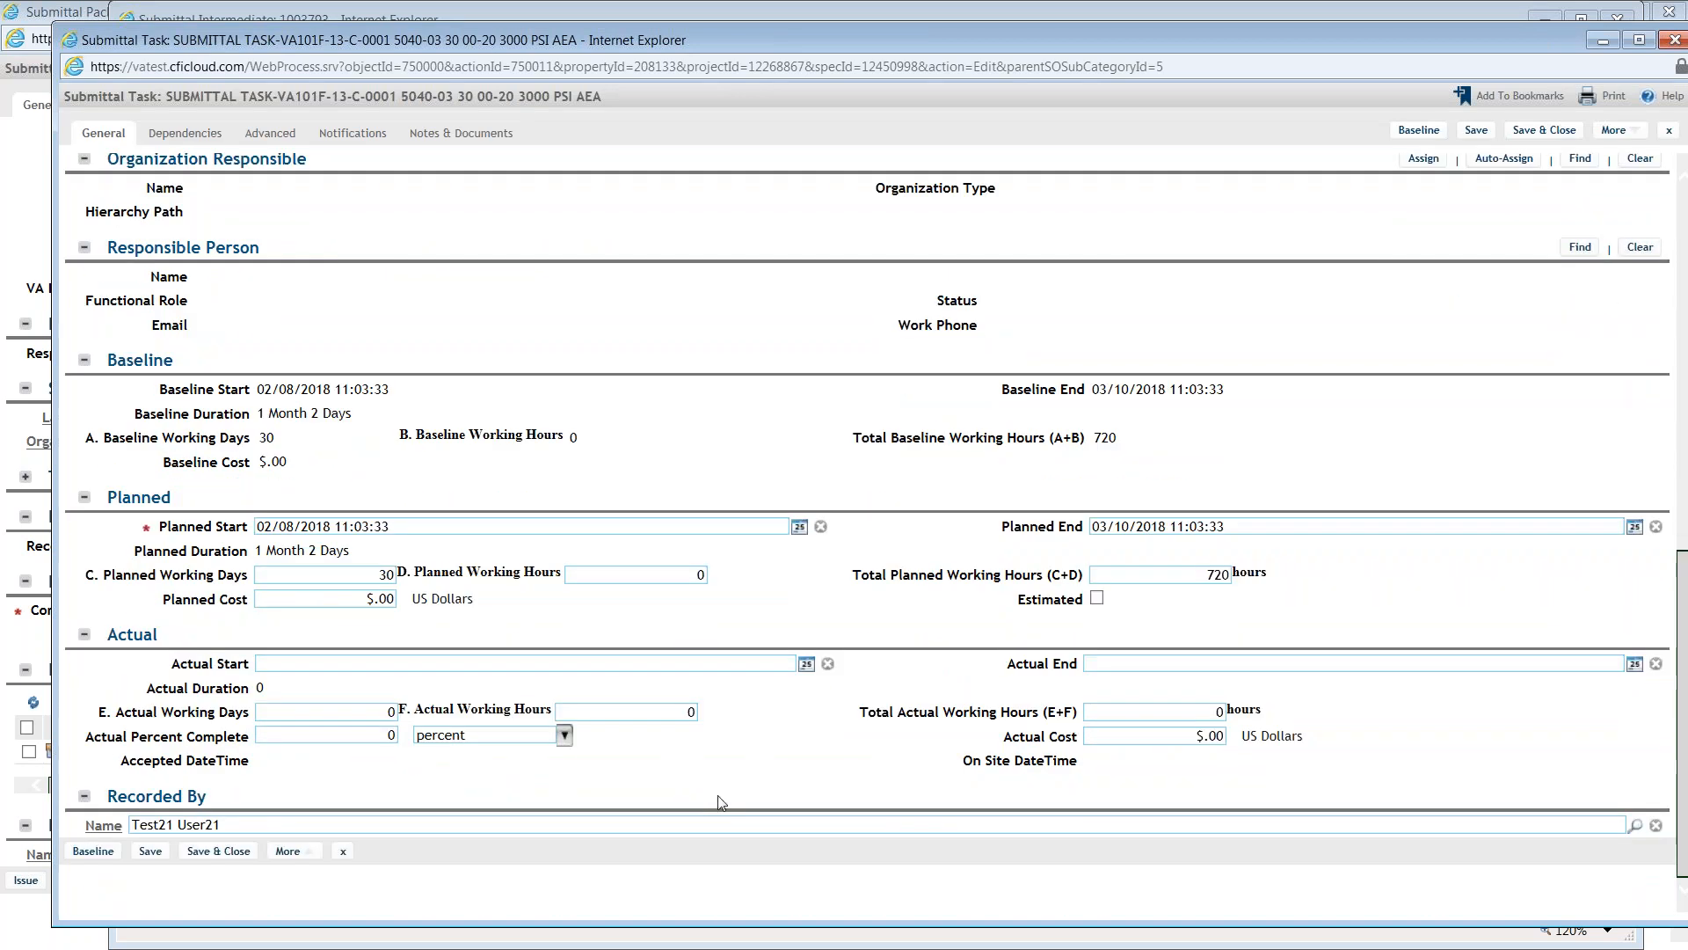
scroll(800, 803, "up", 10)
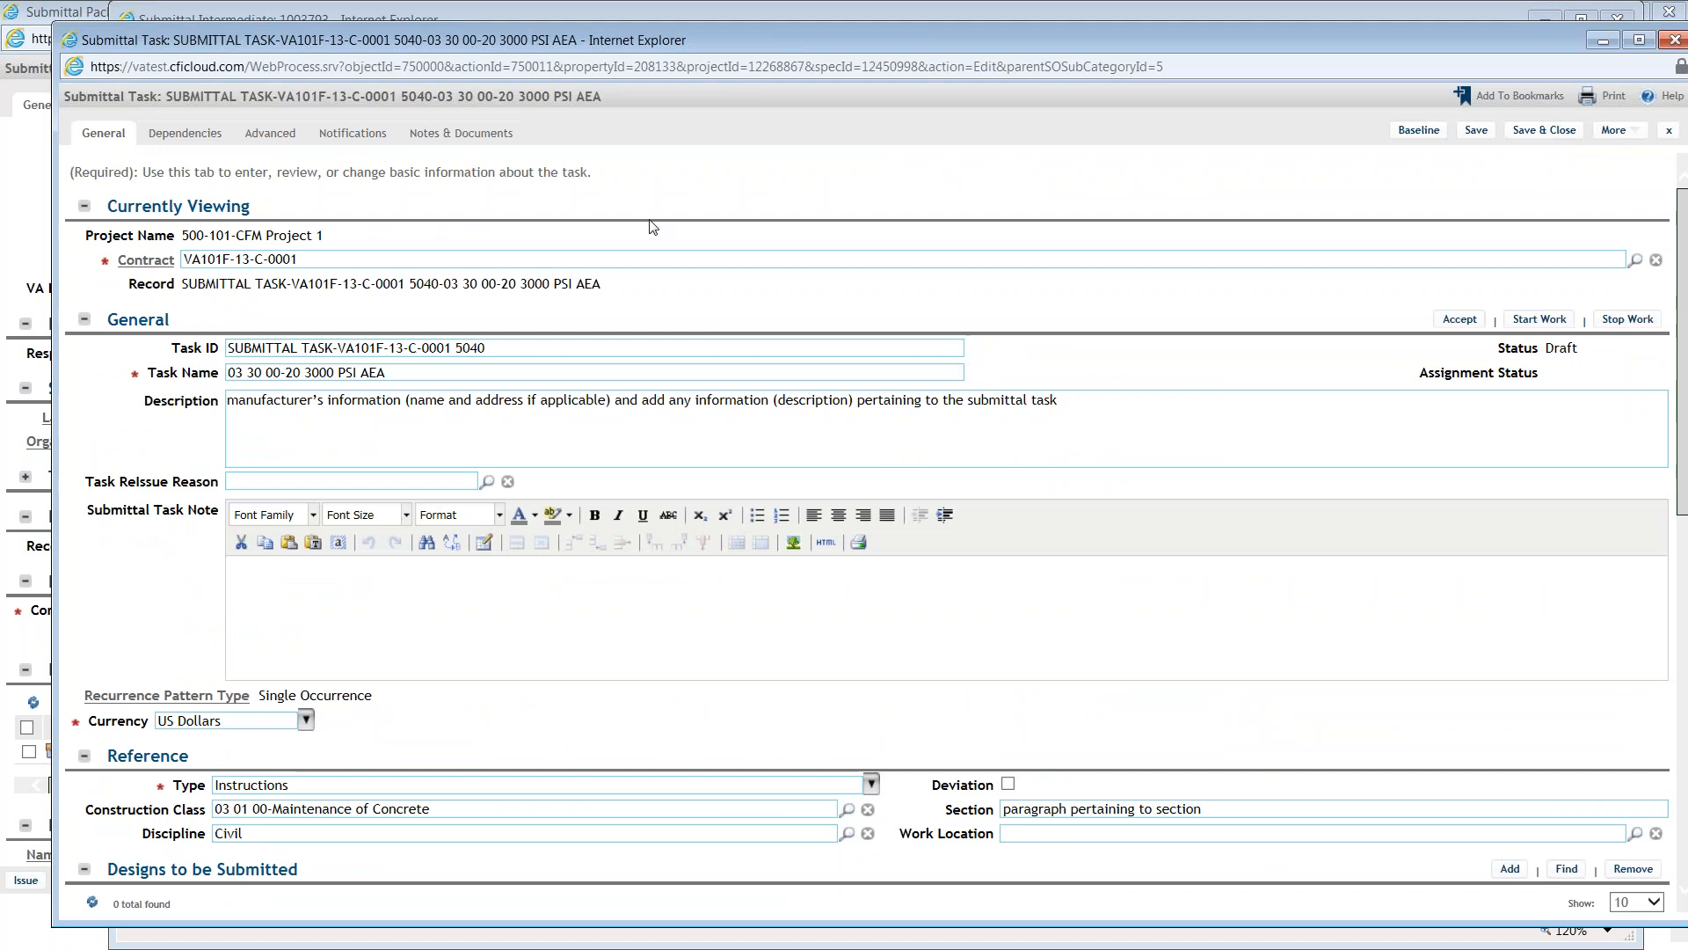
left_click(1669, 131)
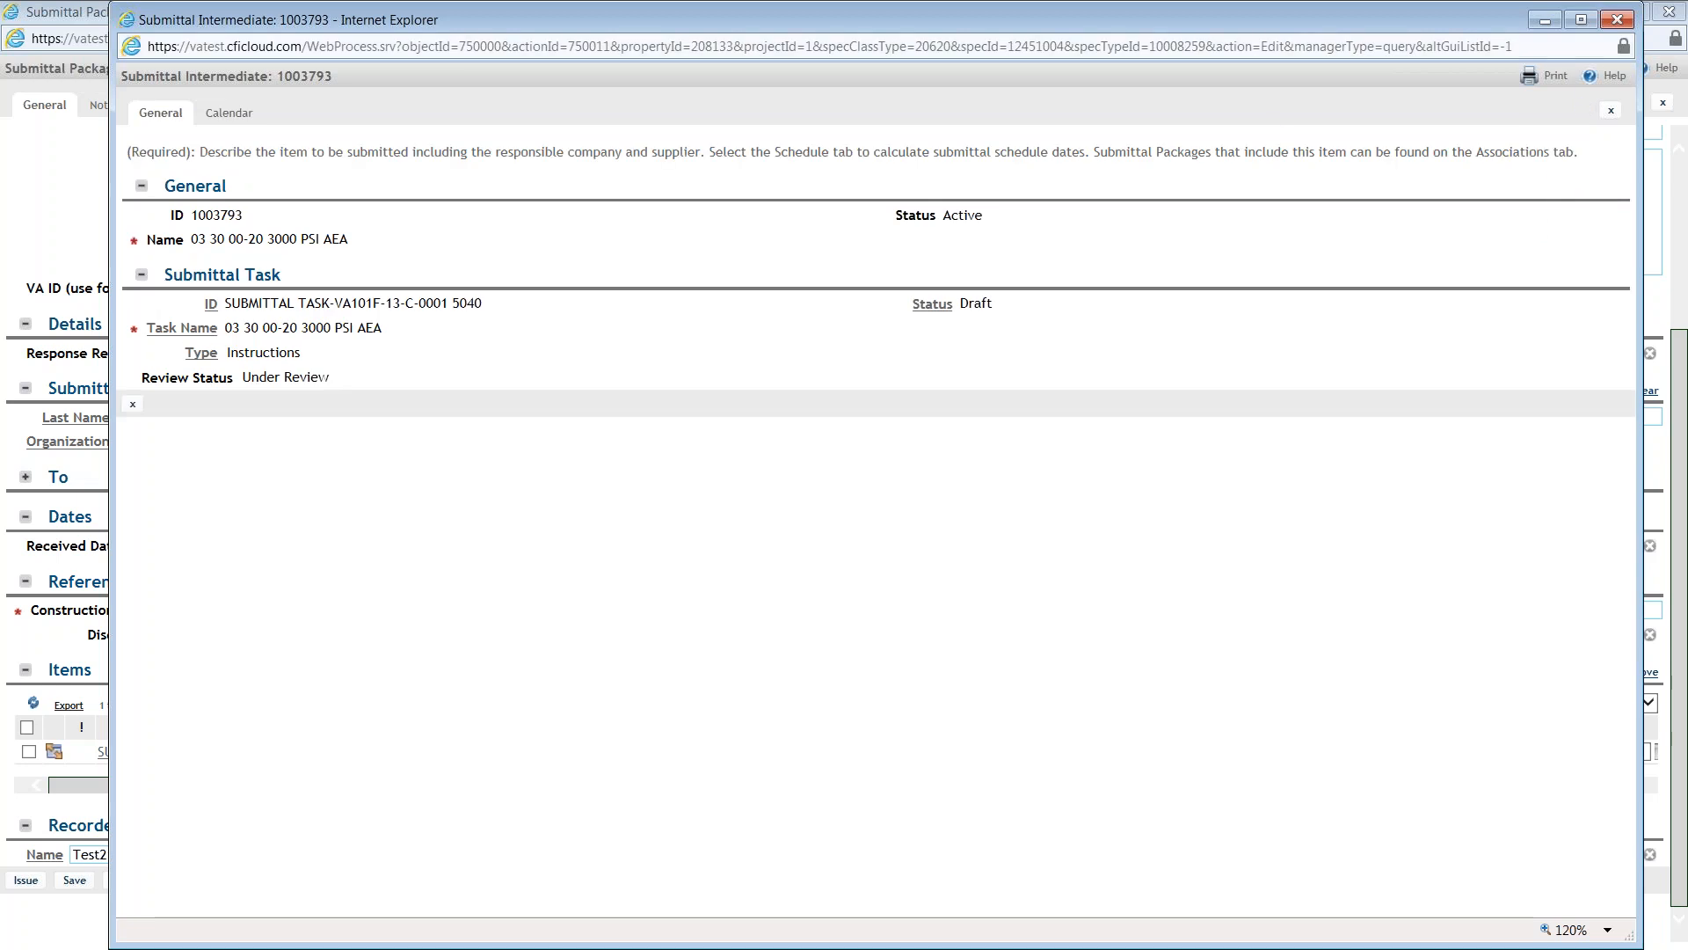
left_click_drag(141, 74, 341, 76)
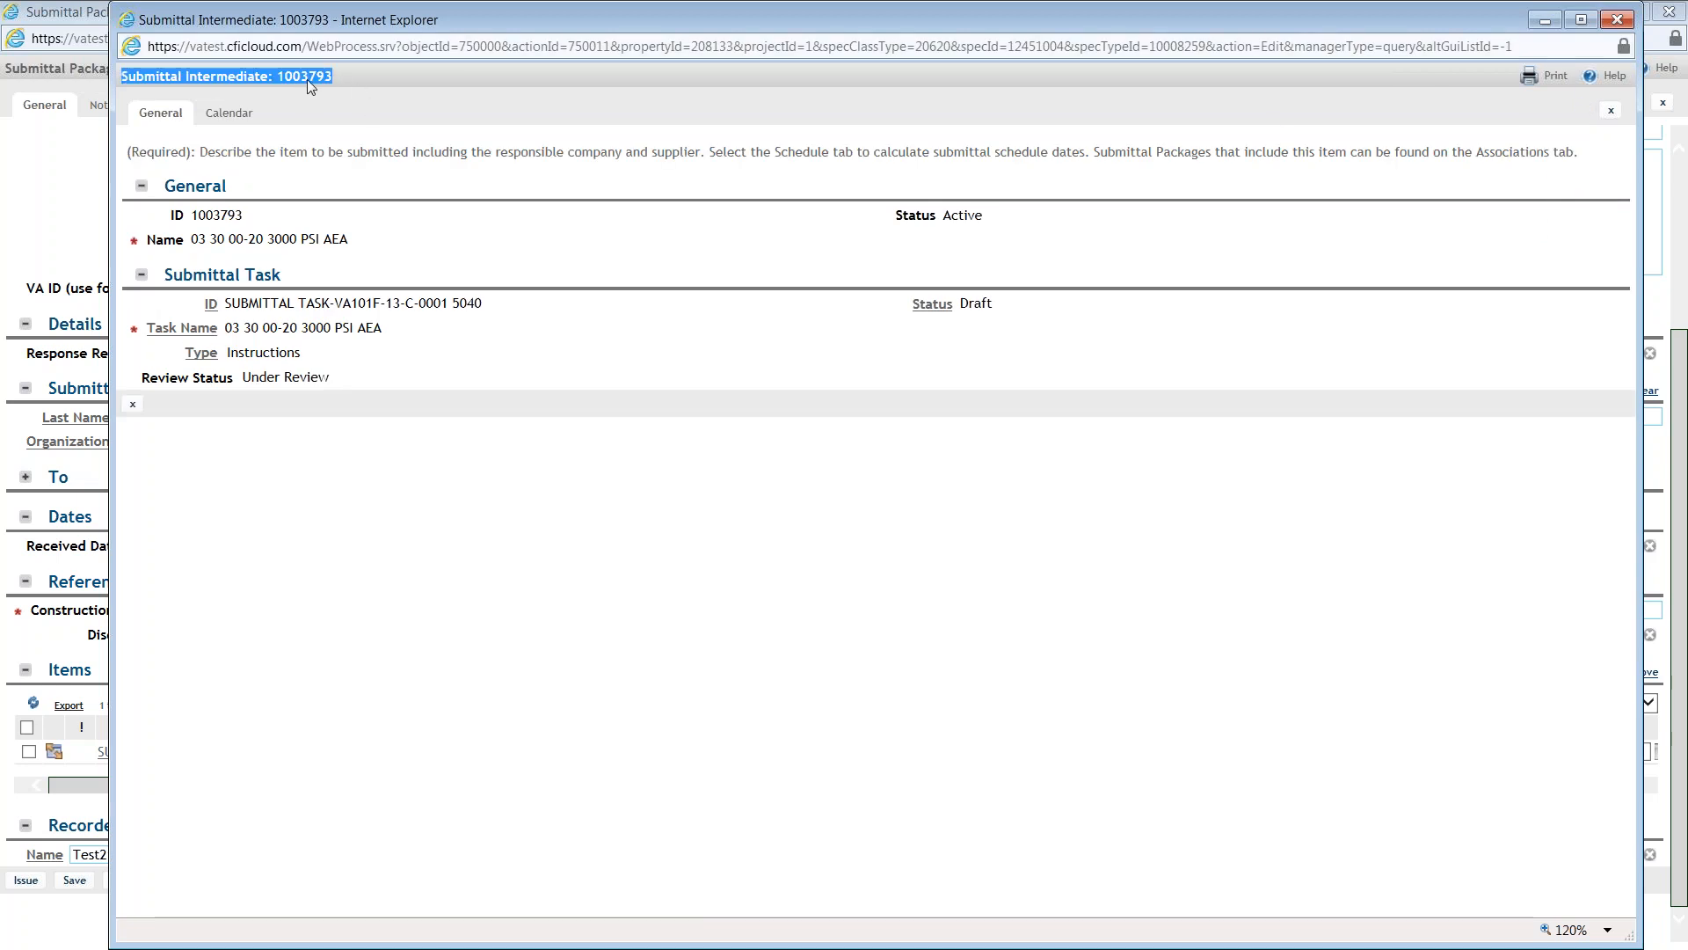
left_click(132, 404)
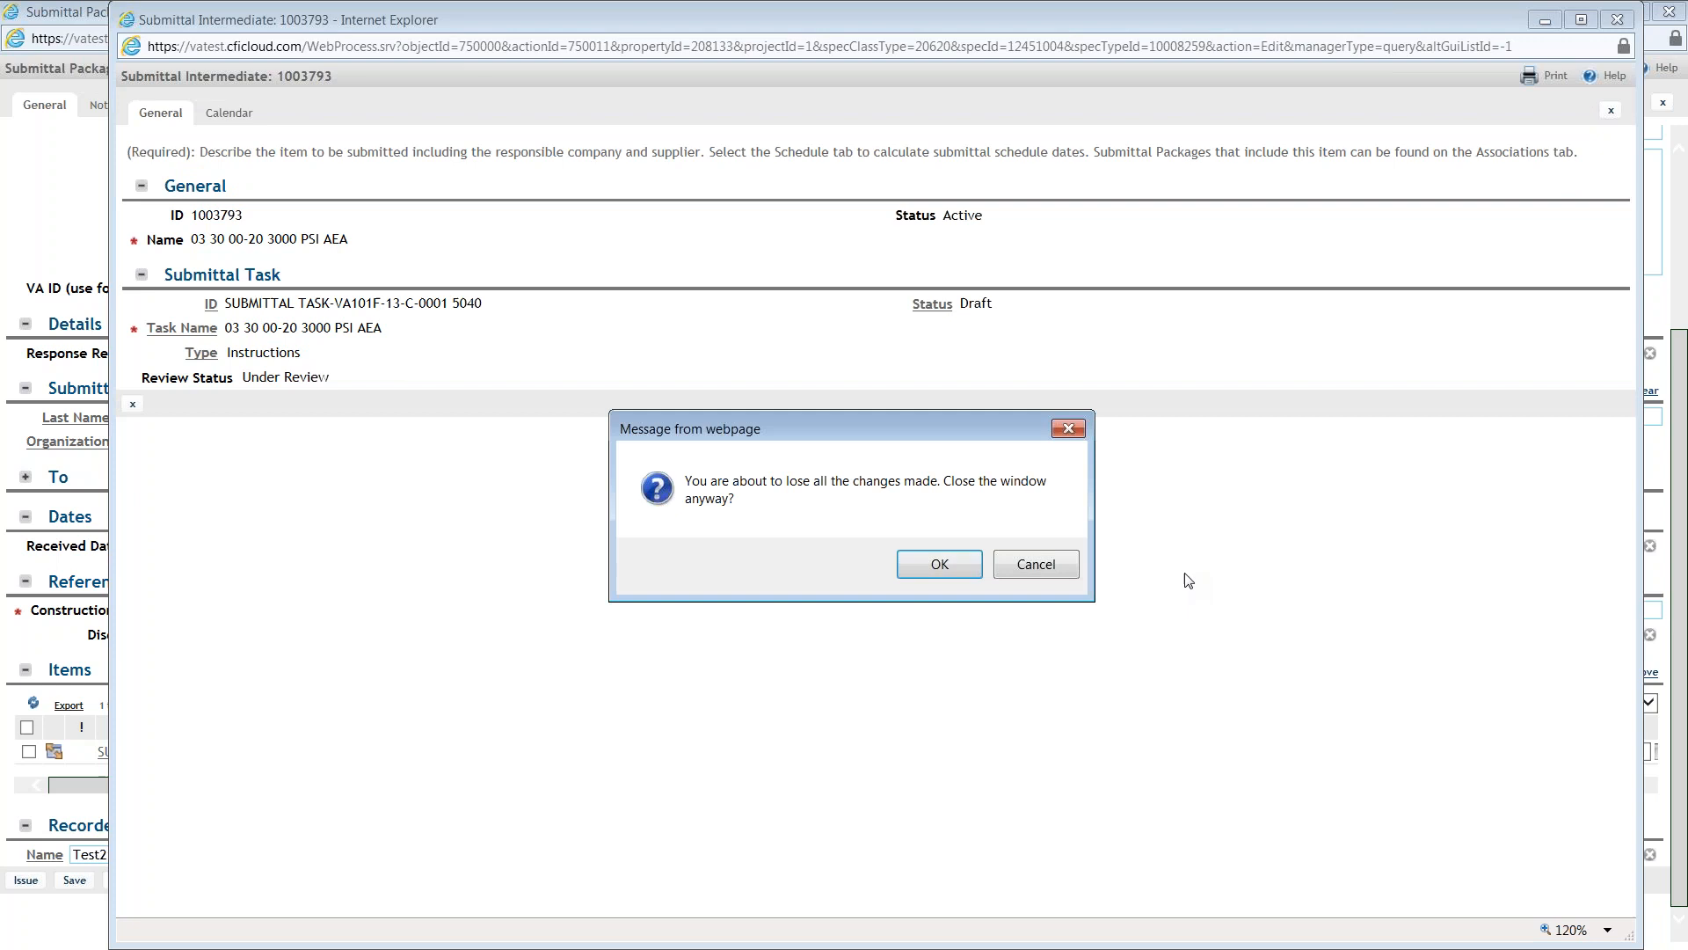
left_click(921, 566)
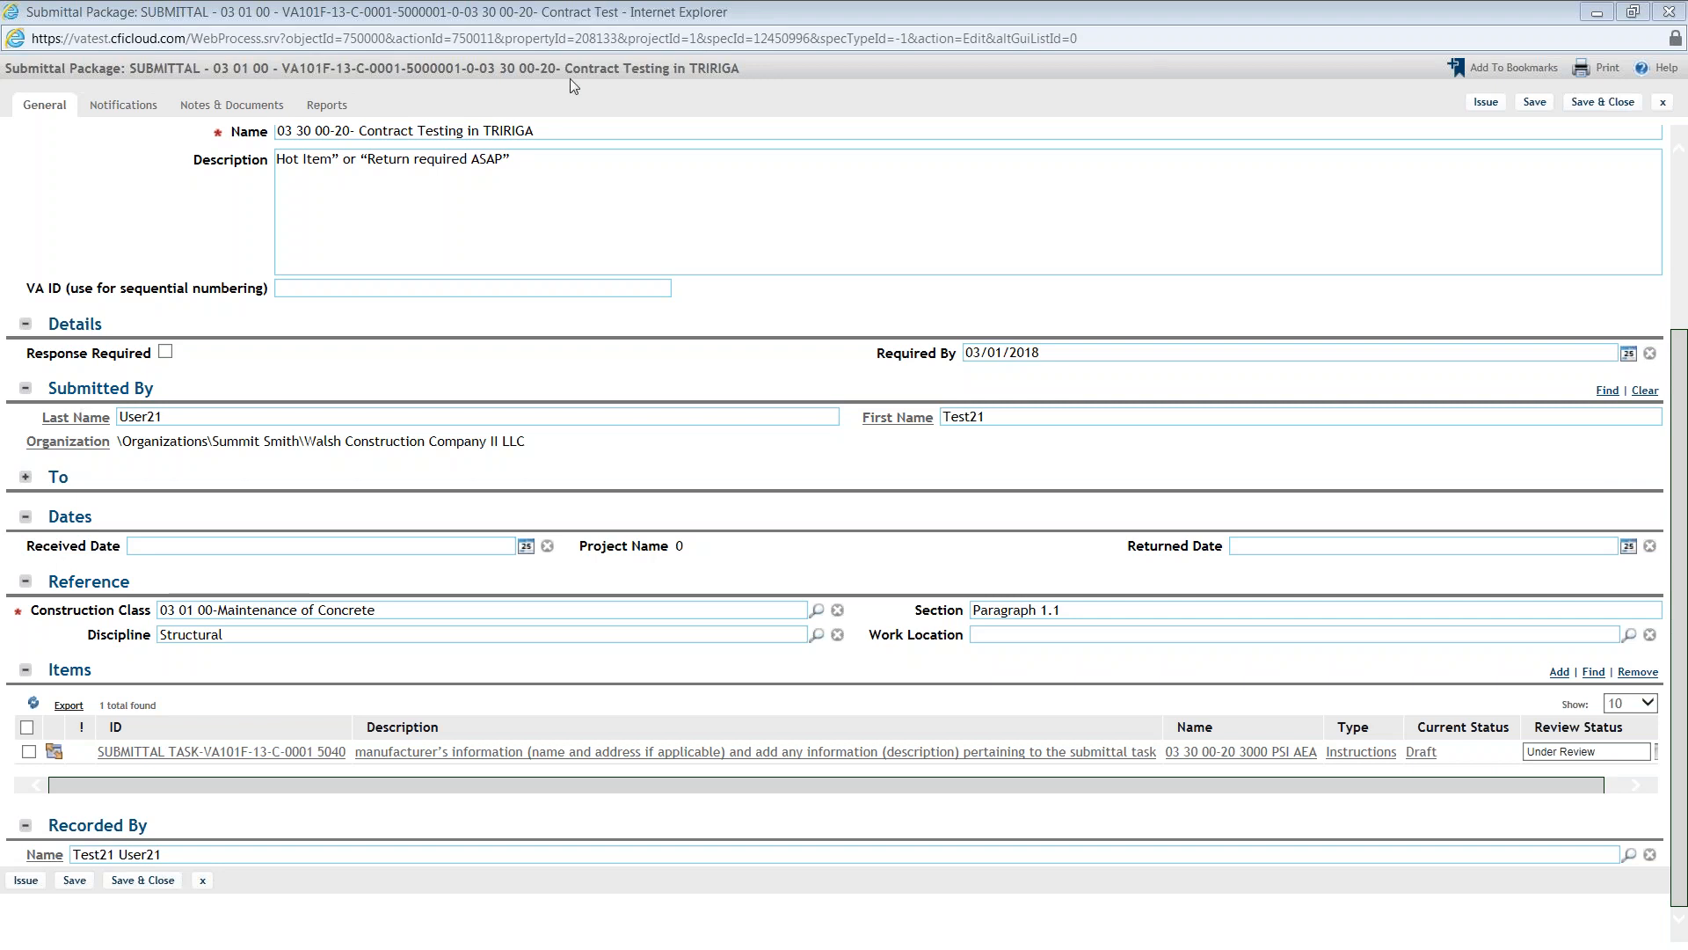
- Add the Senior Resident Engineer matching name filter 27 as manual approver of the revised submittal package, and issue the package
left_click(128, 105)
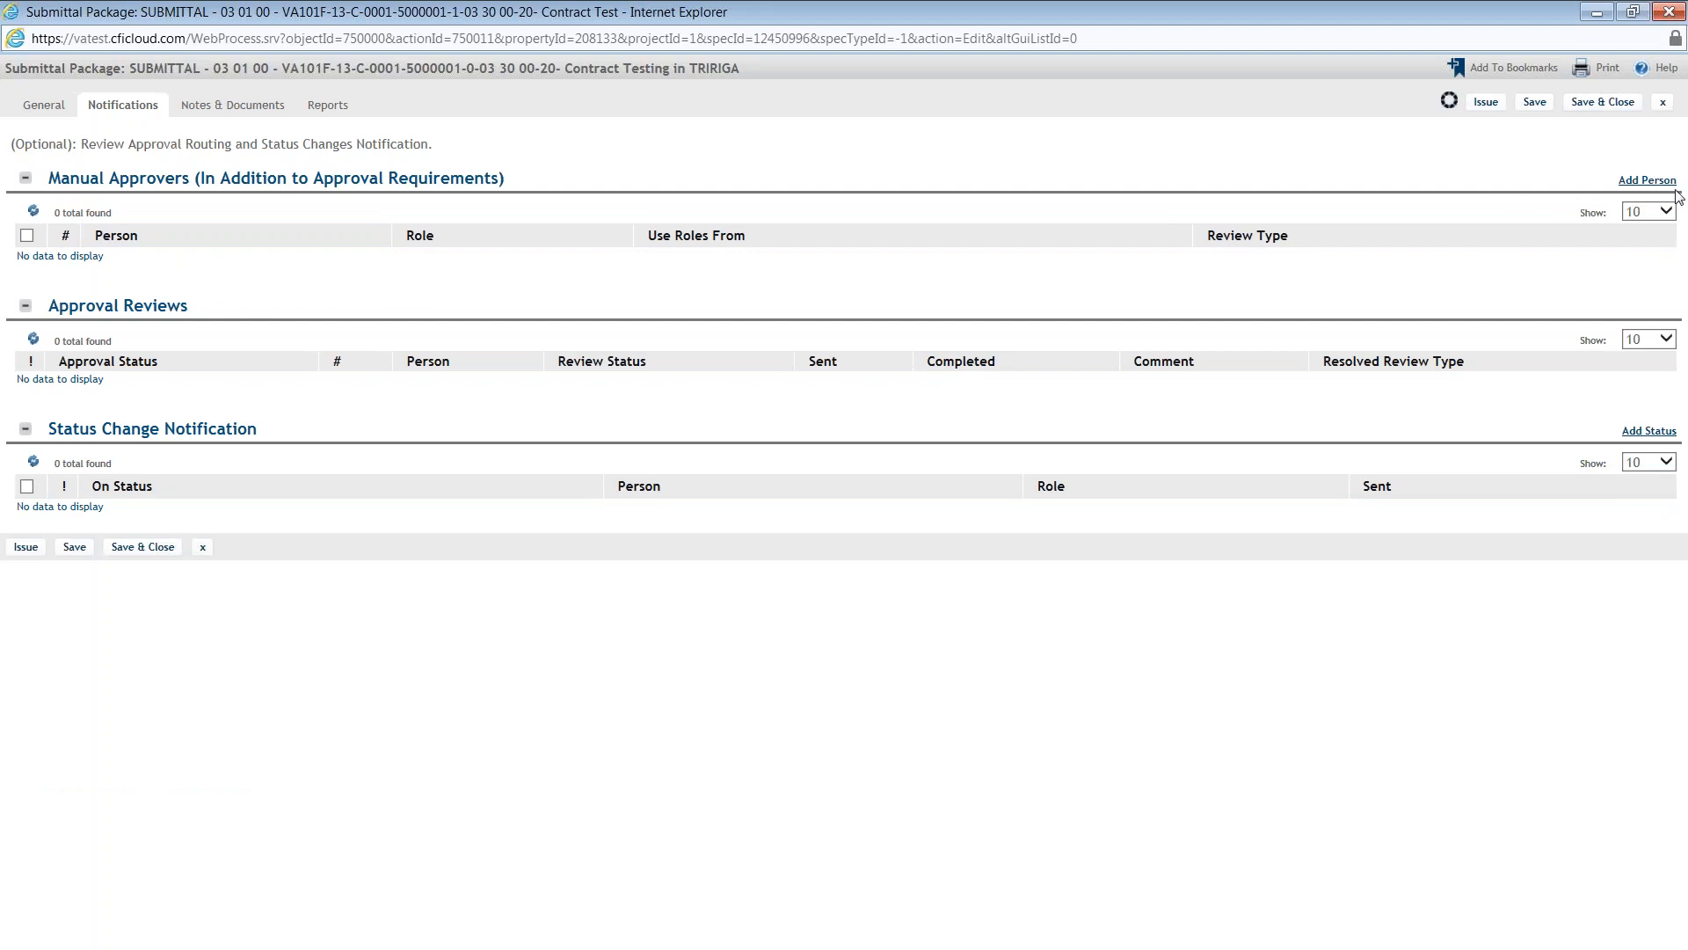
left_click(1637, 181)
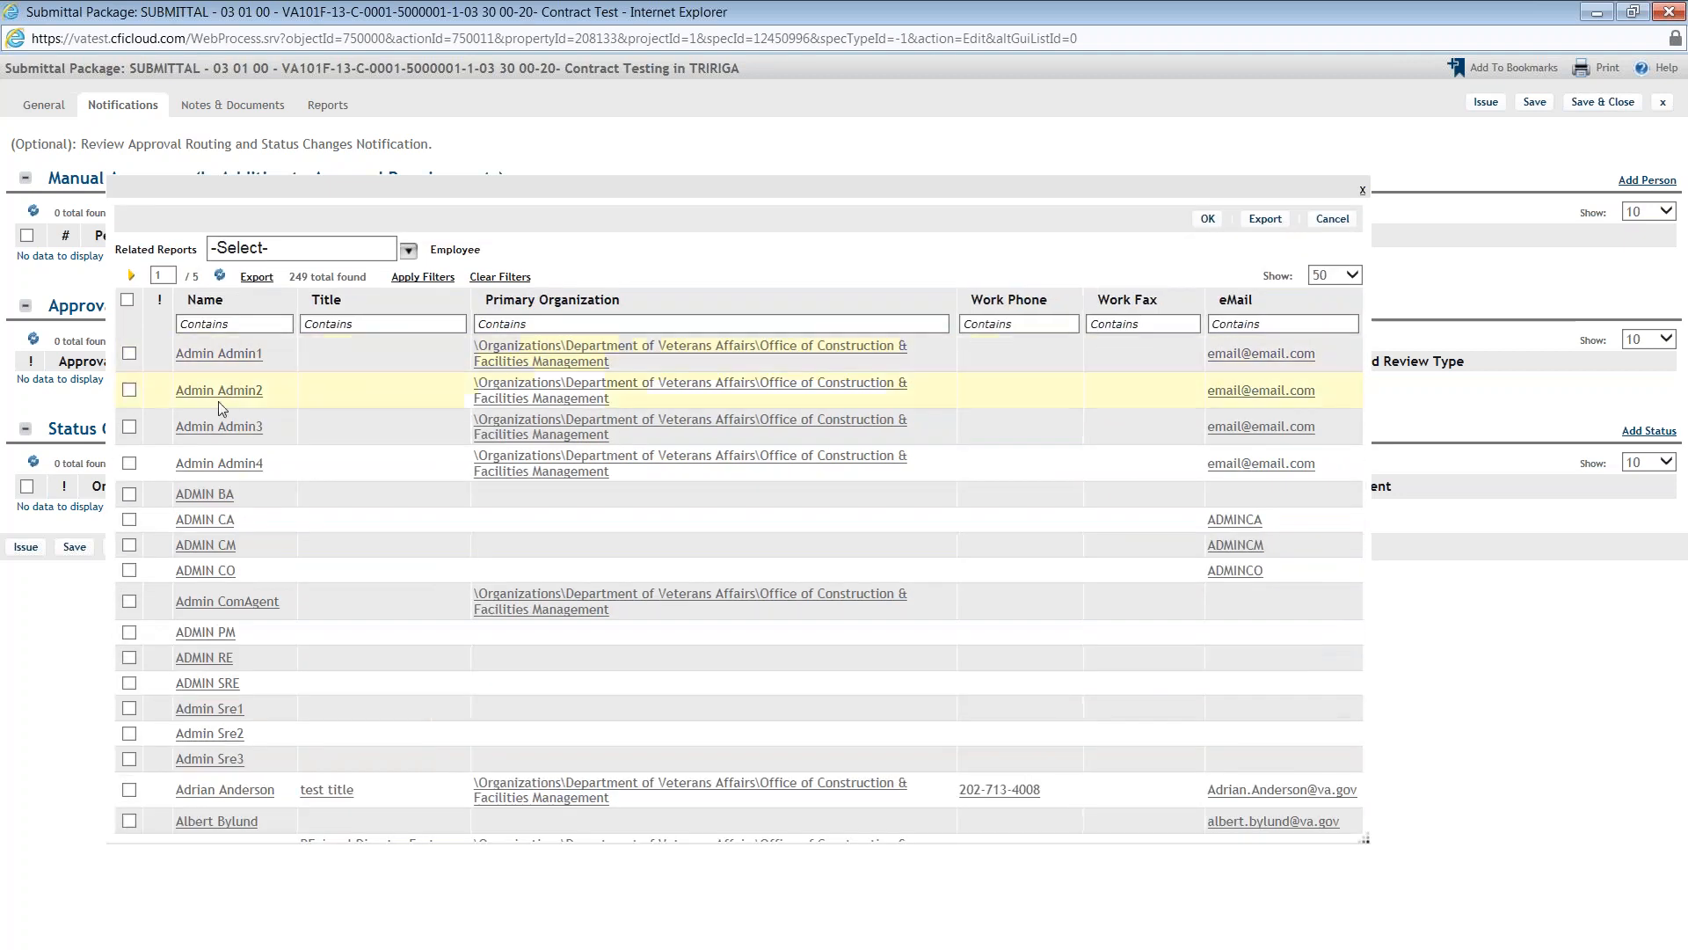
left_click(265, 332)
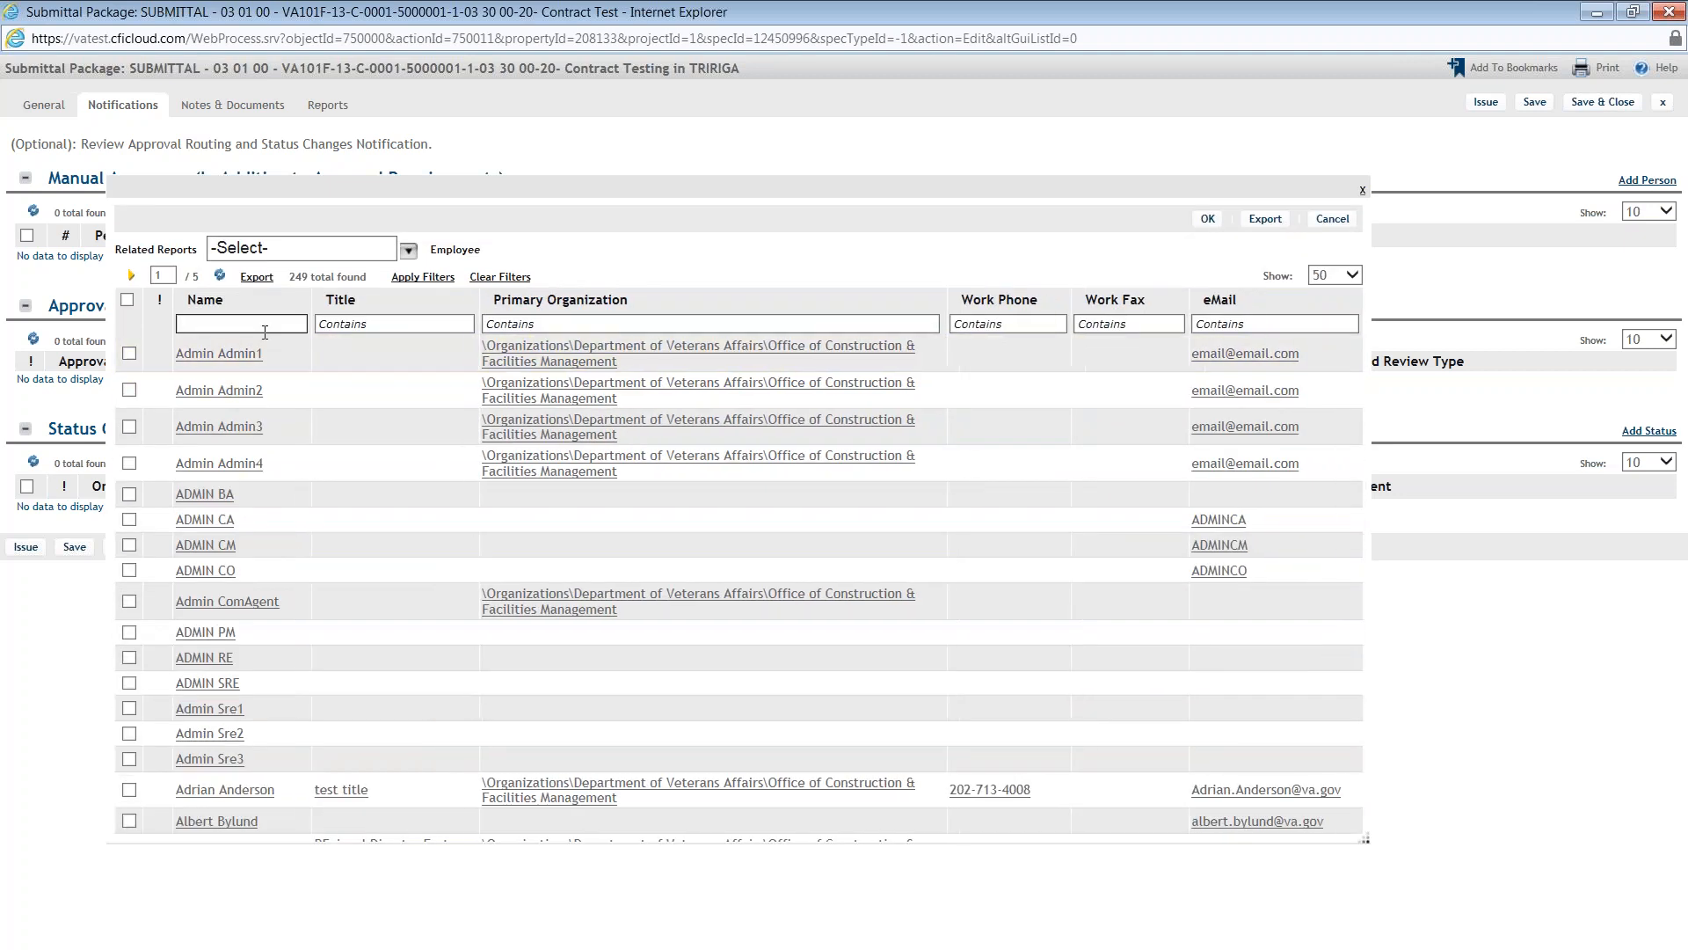
type("27")
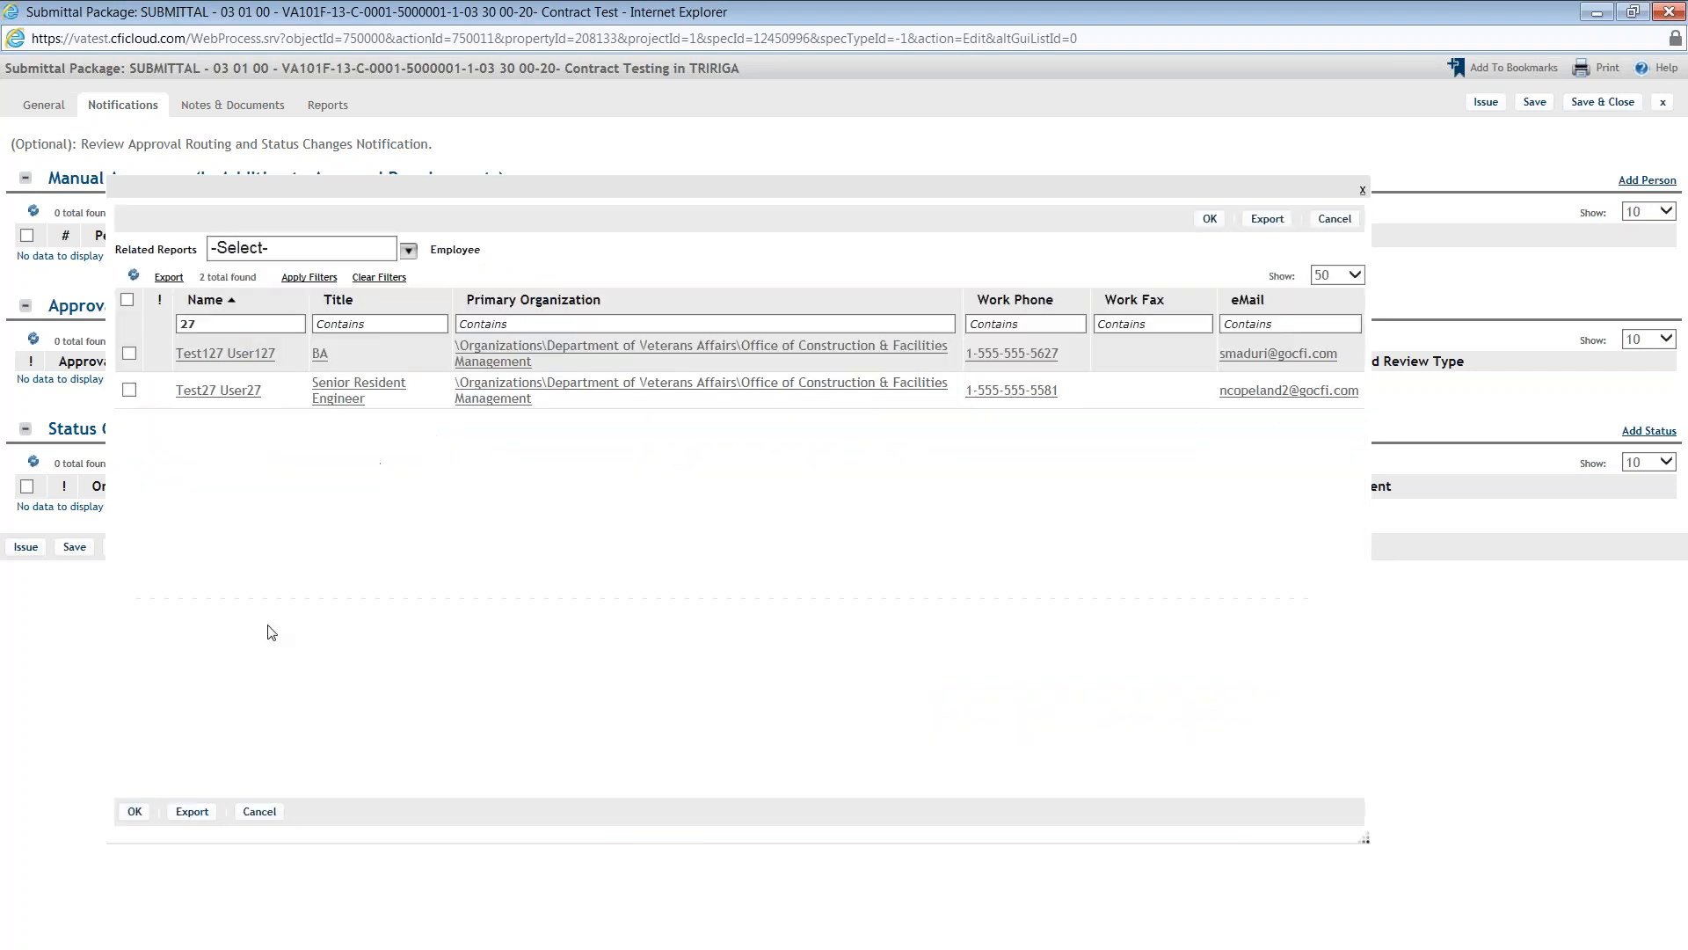
left_click(130, 391)
left_click(136, 813)
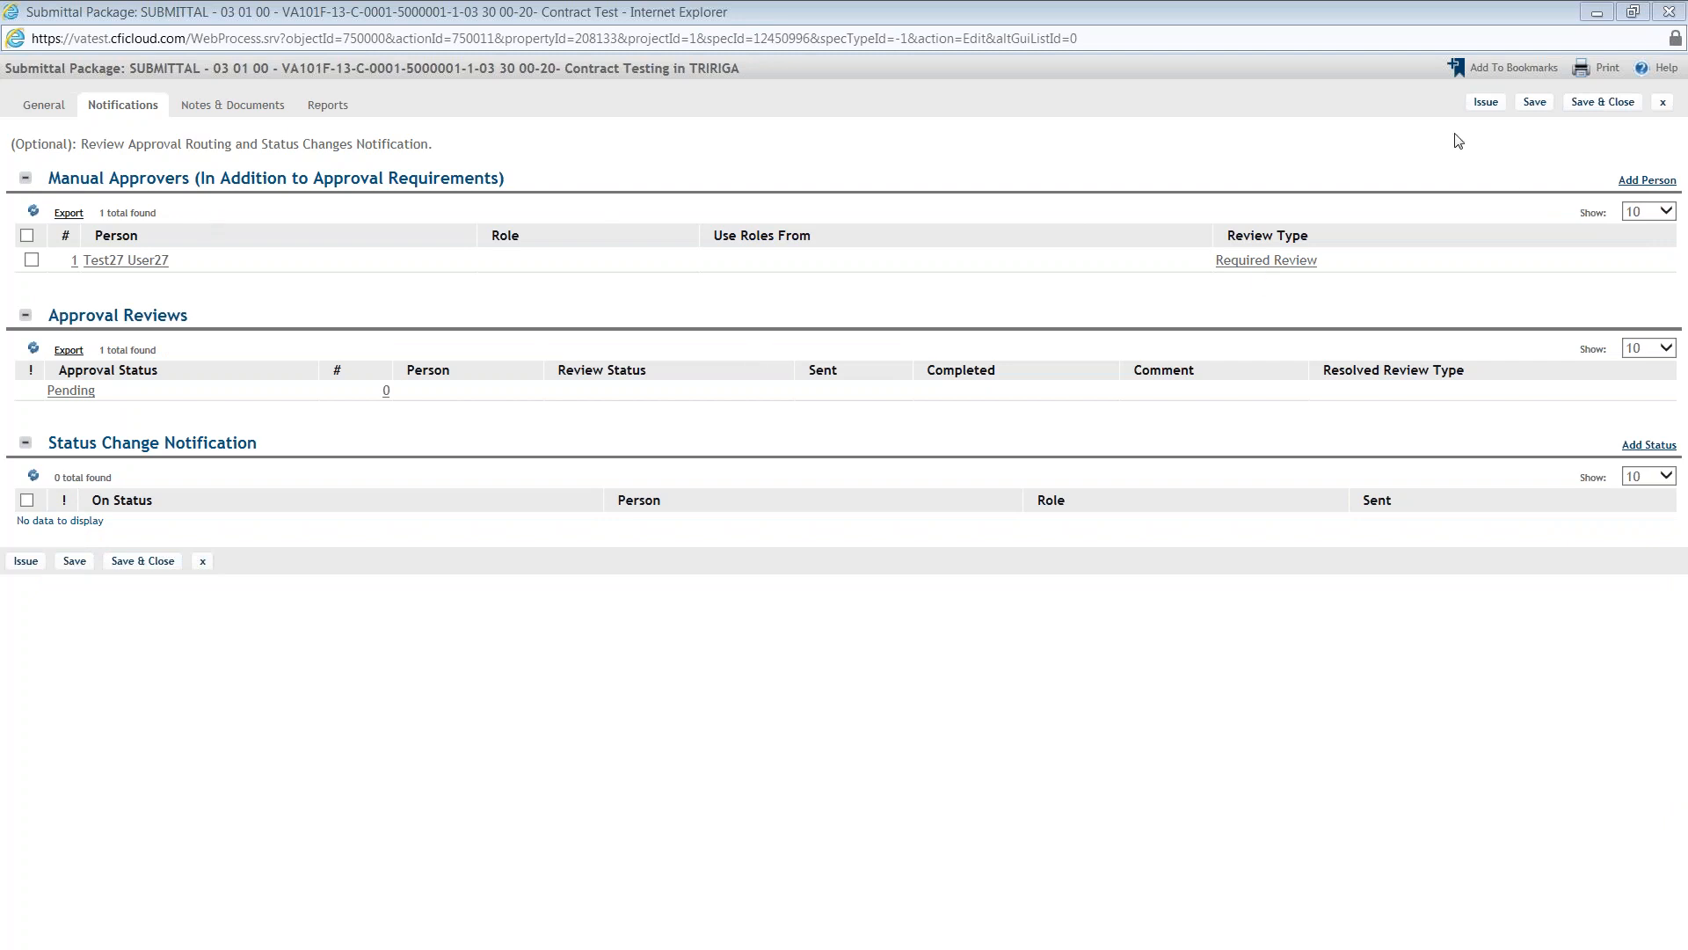
left_click(1486, 104)
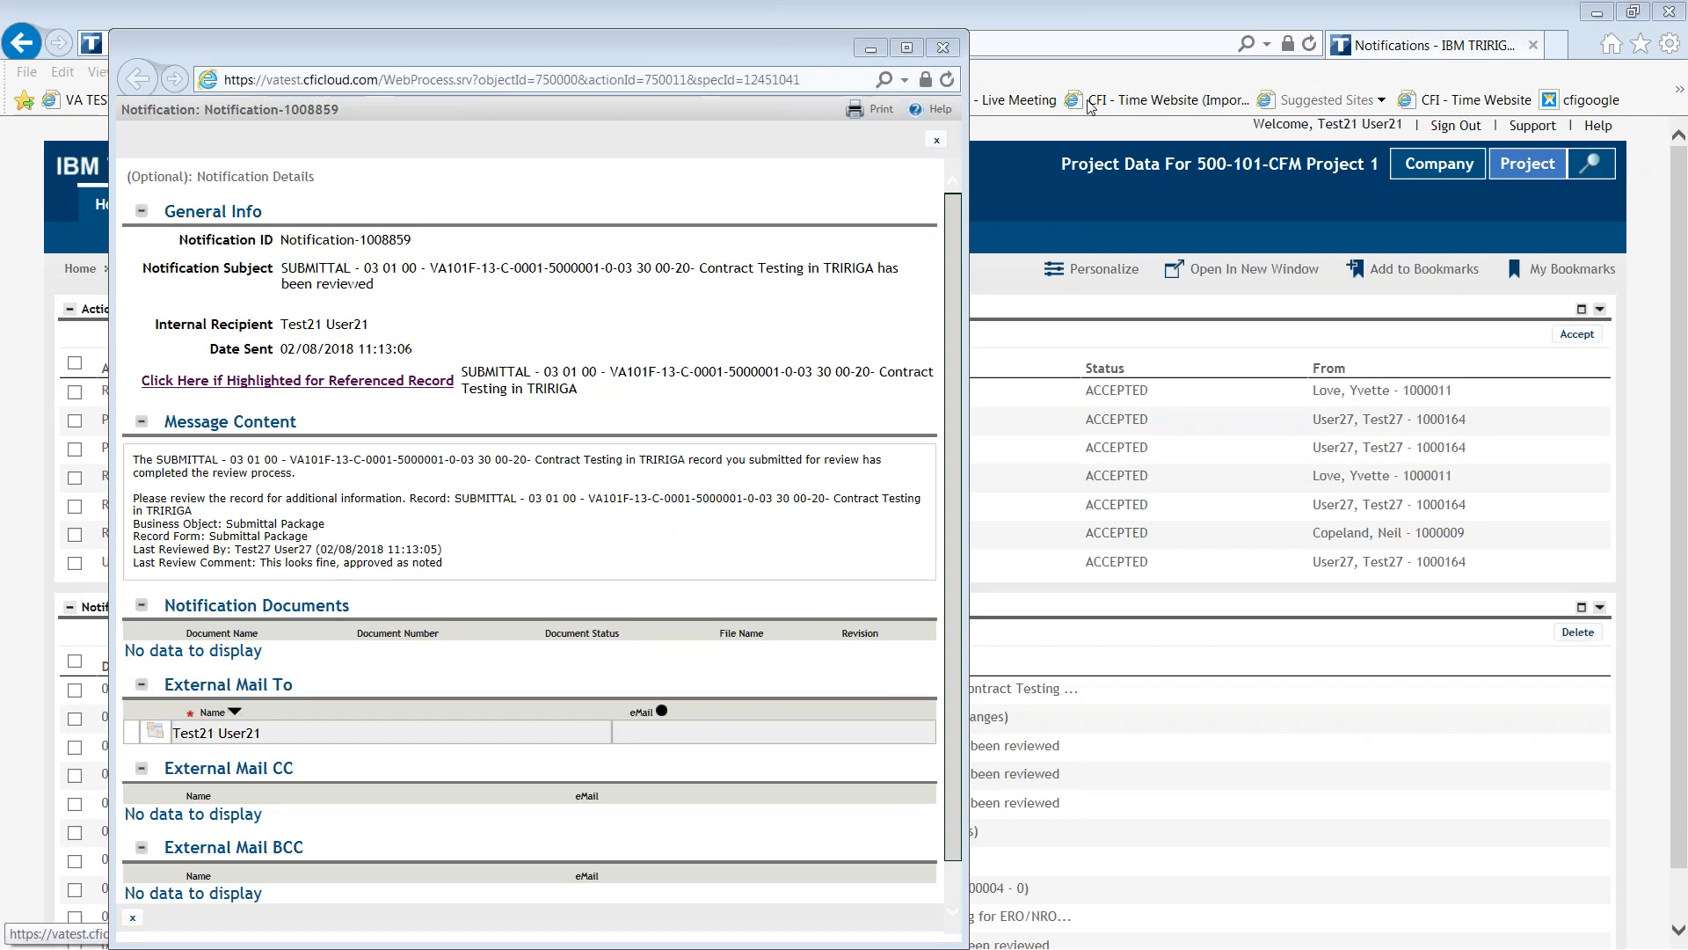
- Close the open notification, reopen the 02/08/2018 submittal review notification, and open its referenced submittal package record
left_click(940, 49)
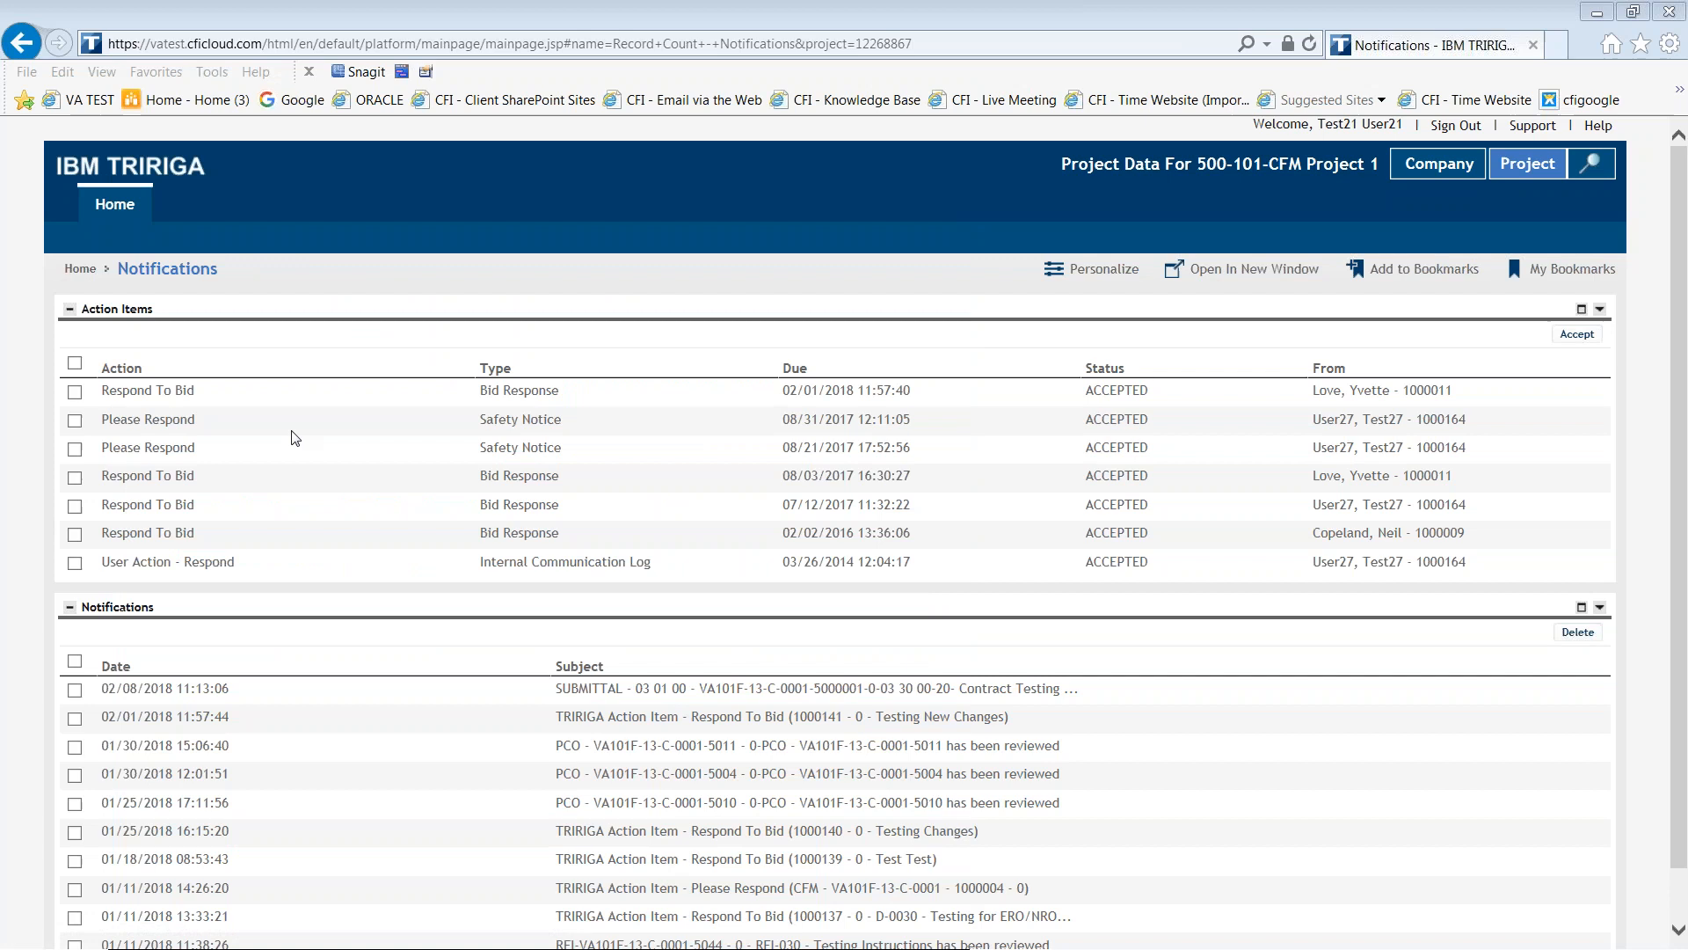
left_click(731, 690)
left_click_drag(657, 42, 885, 18)
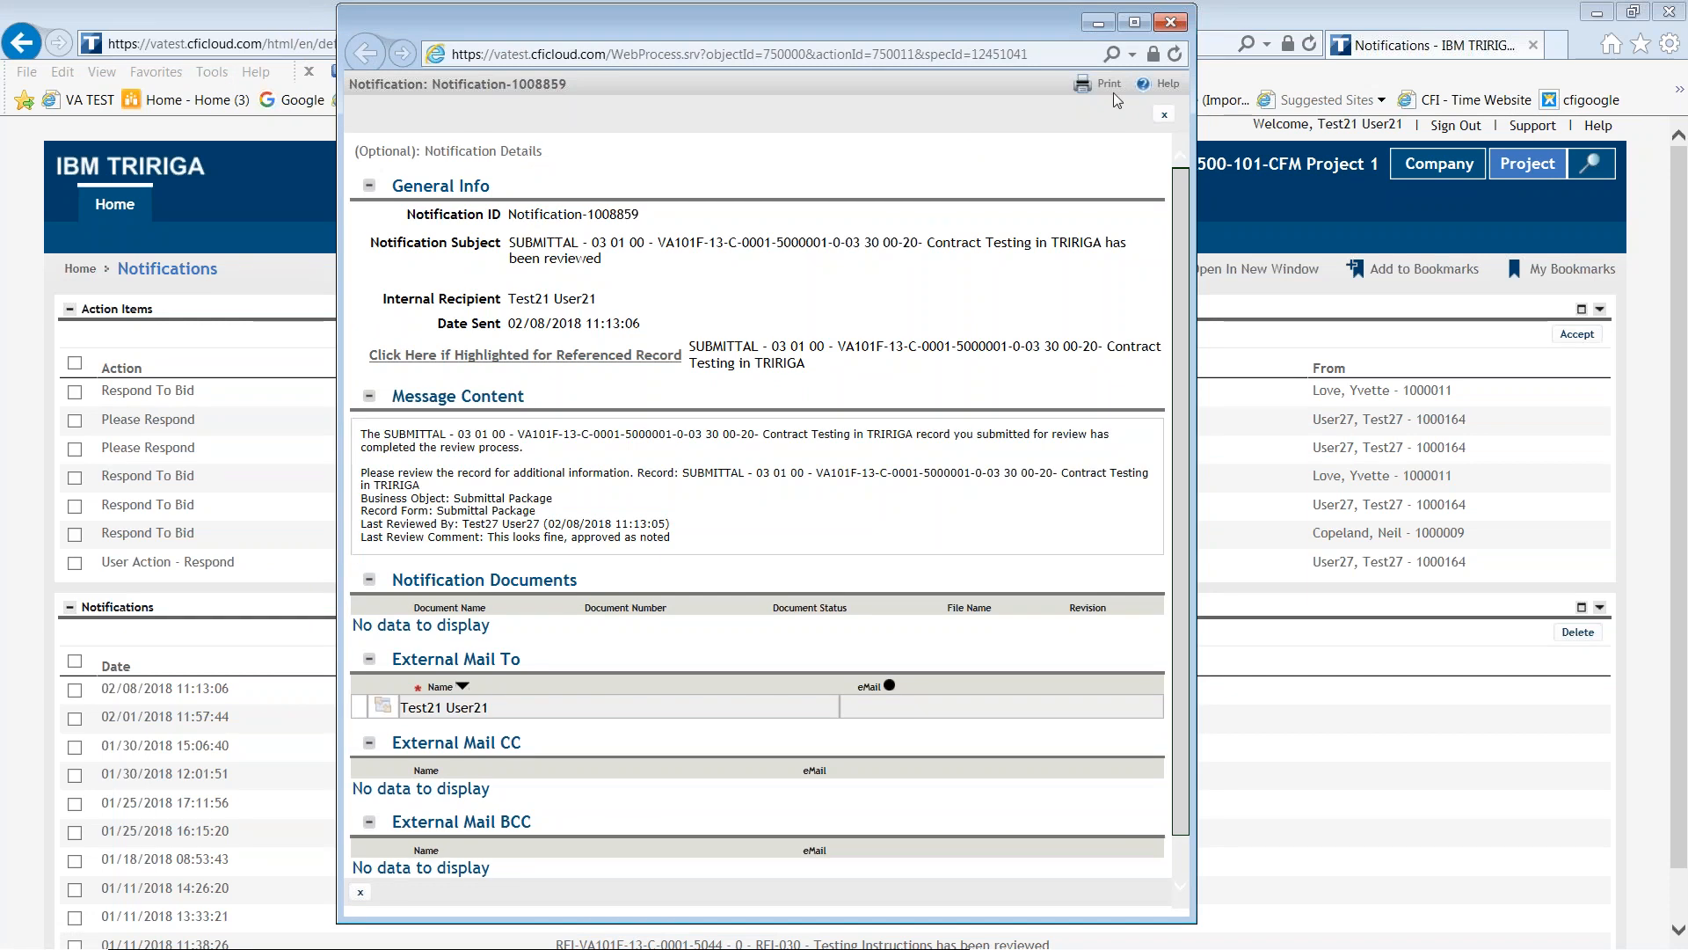
left_click(545, 355)
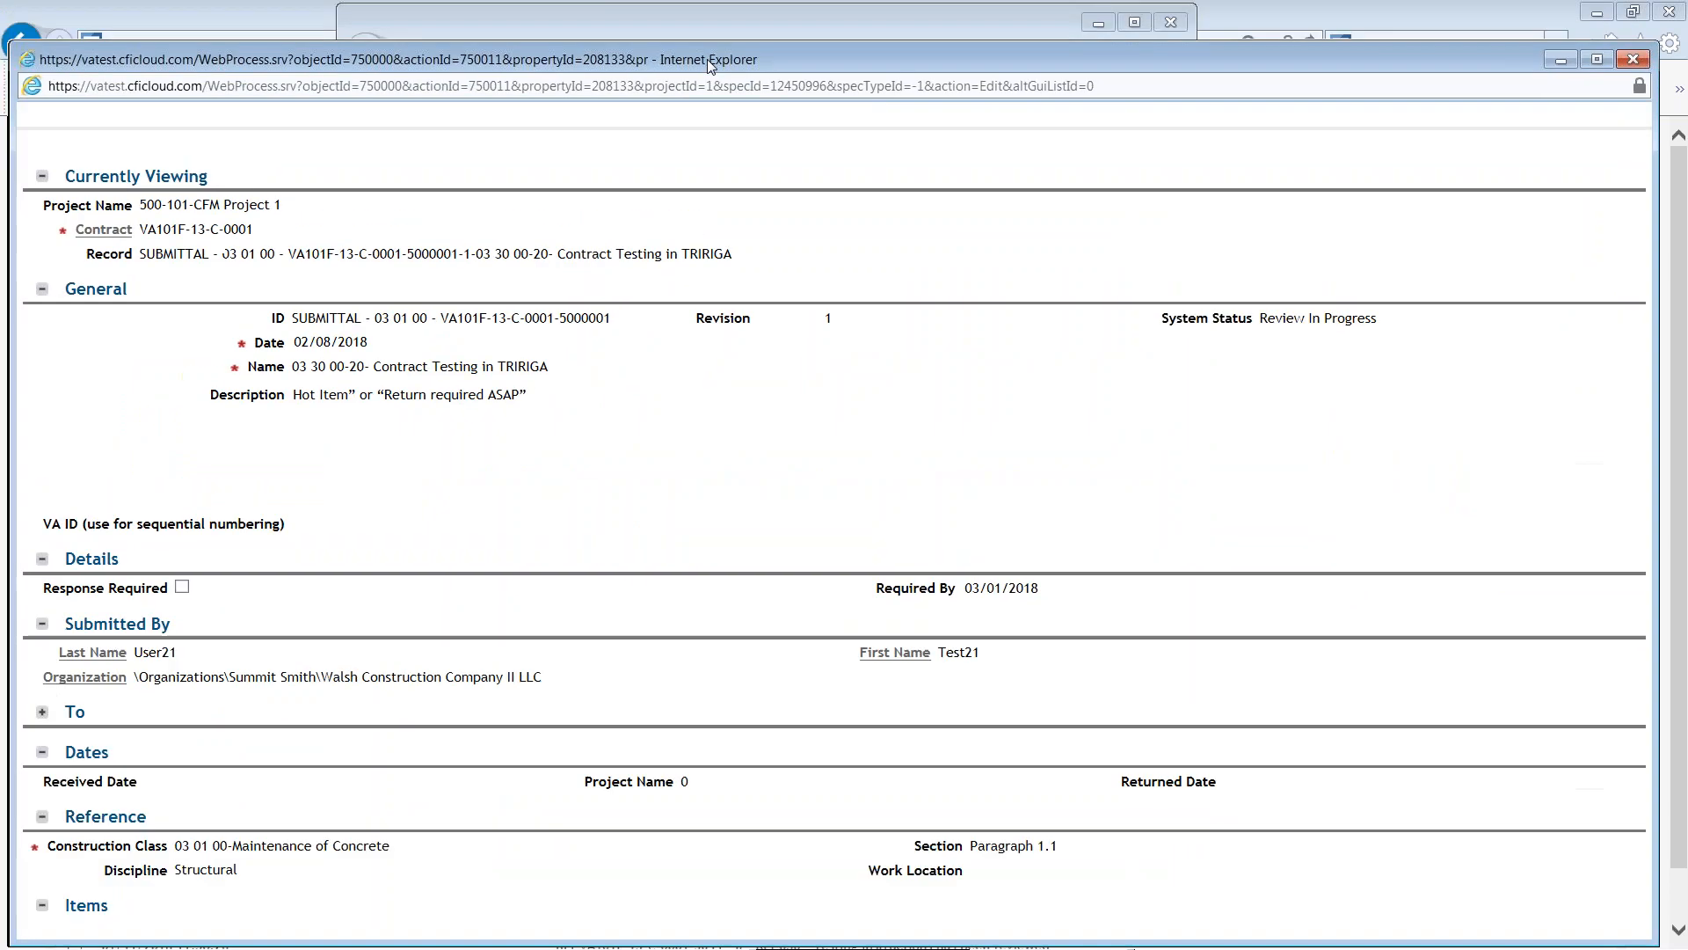
left_click_drag(708, 60, 723, 60)
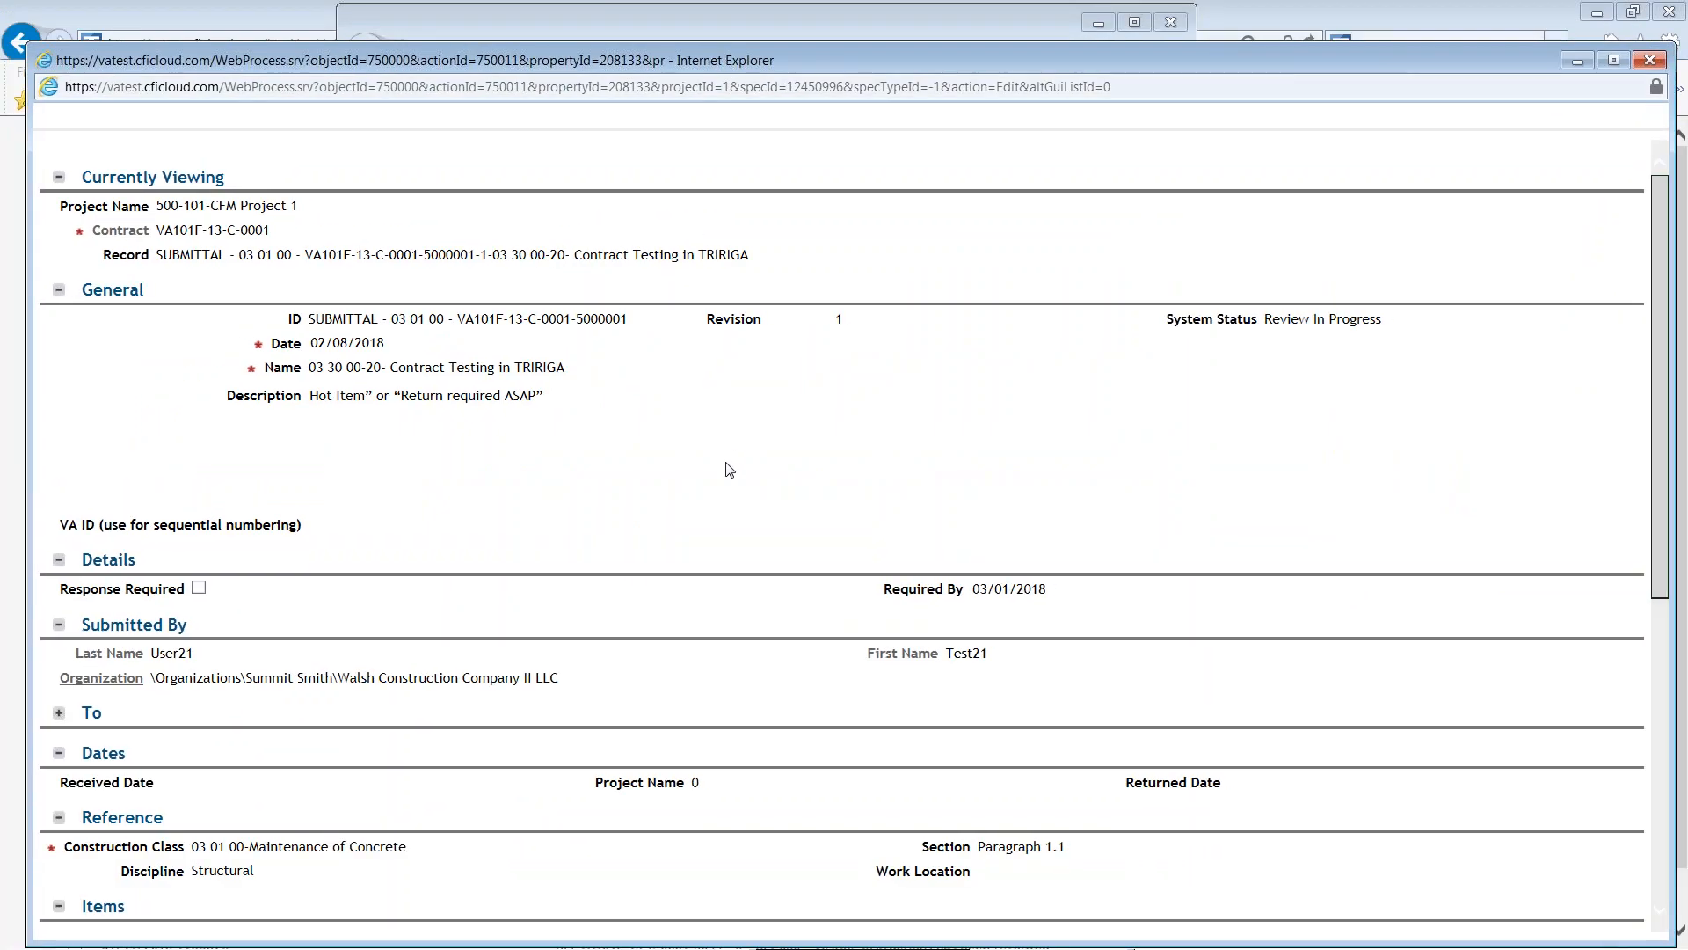
- Check the submittal package's form report and look through its full print preview, closing the preview when done
left_click(351, 157)
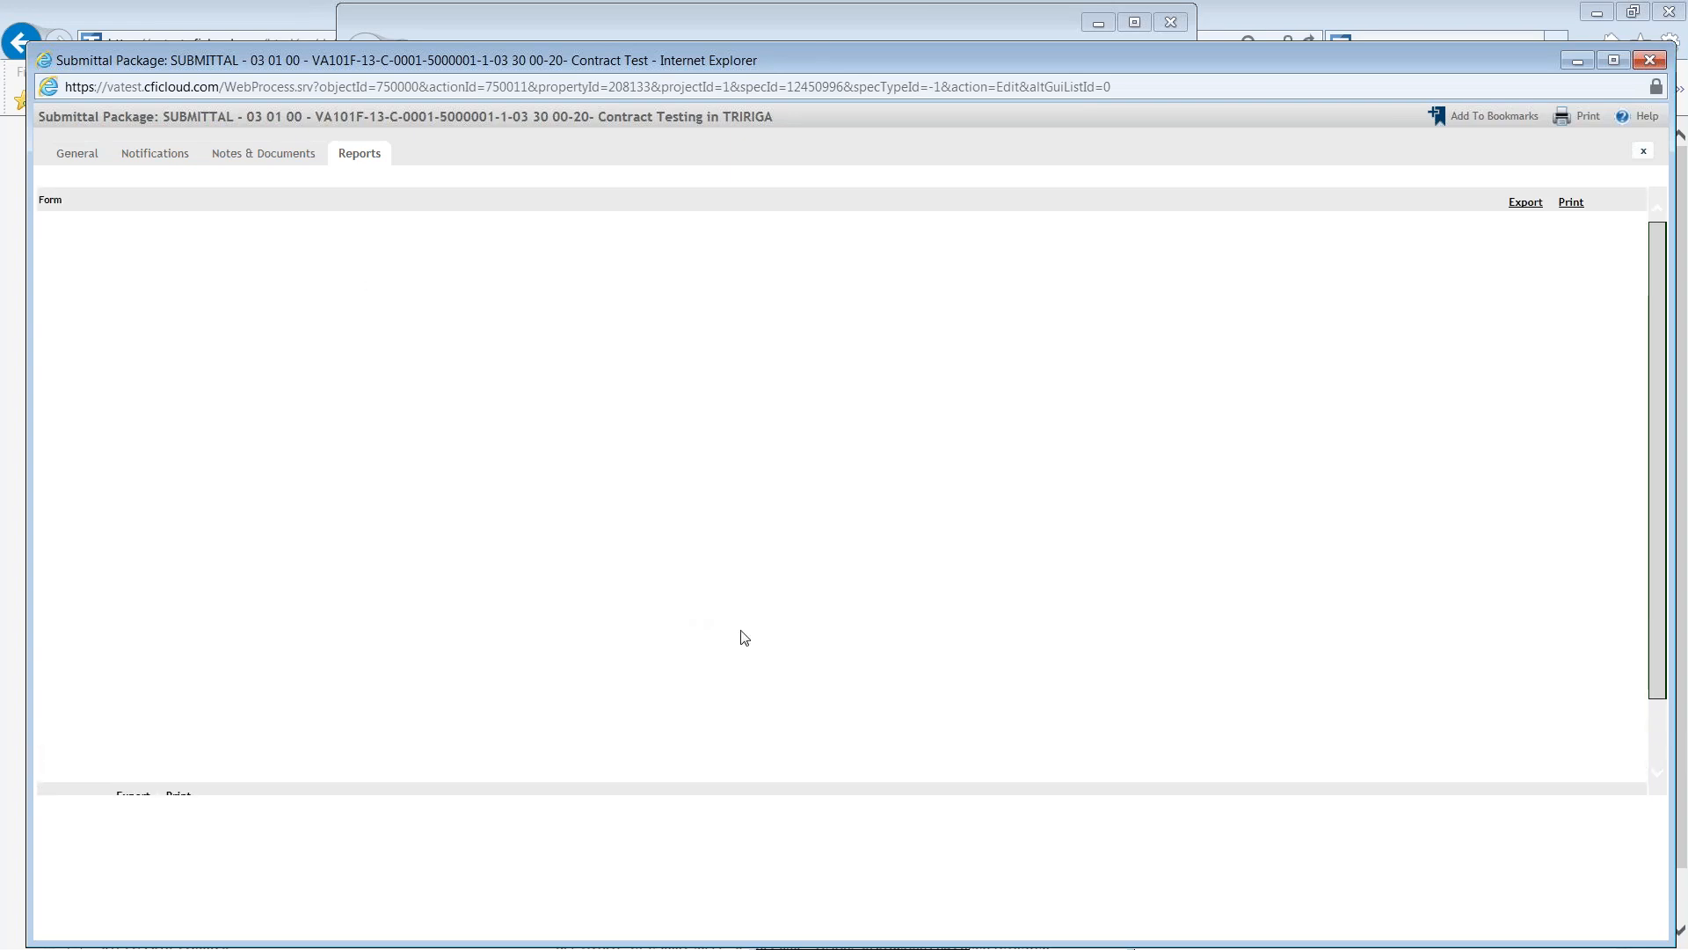
left_click(78, 155)
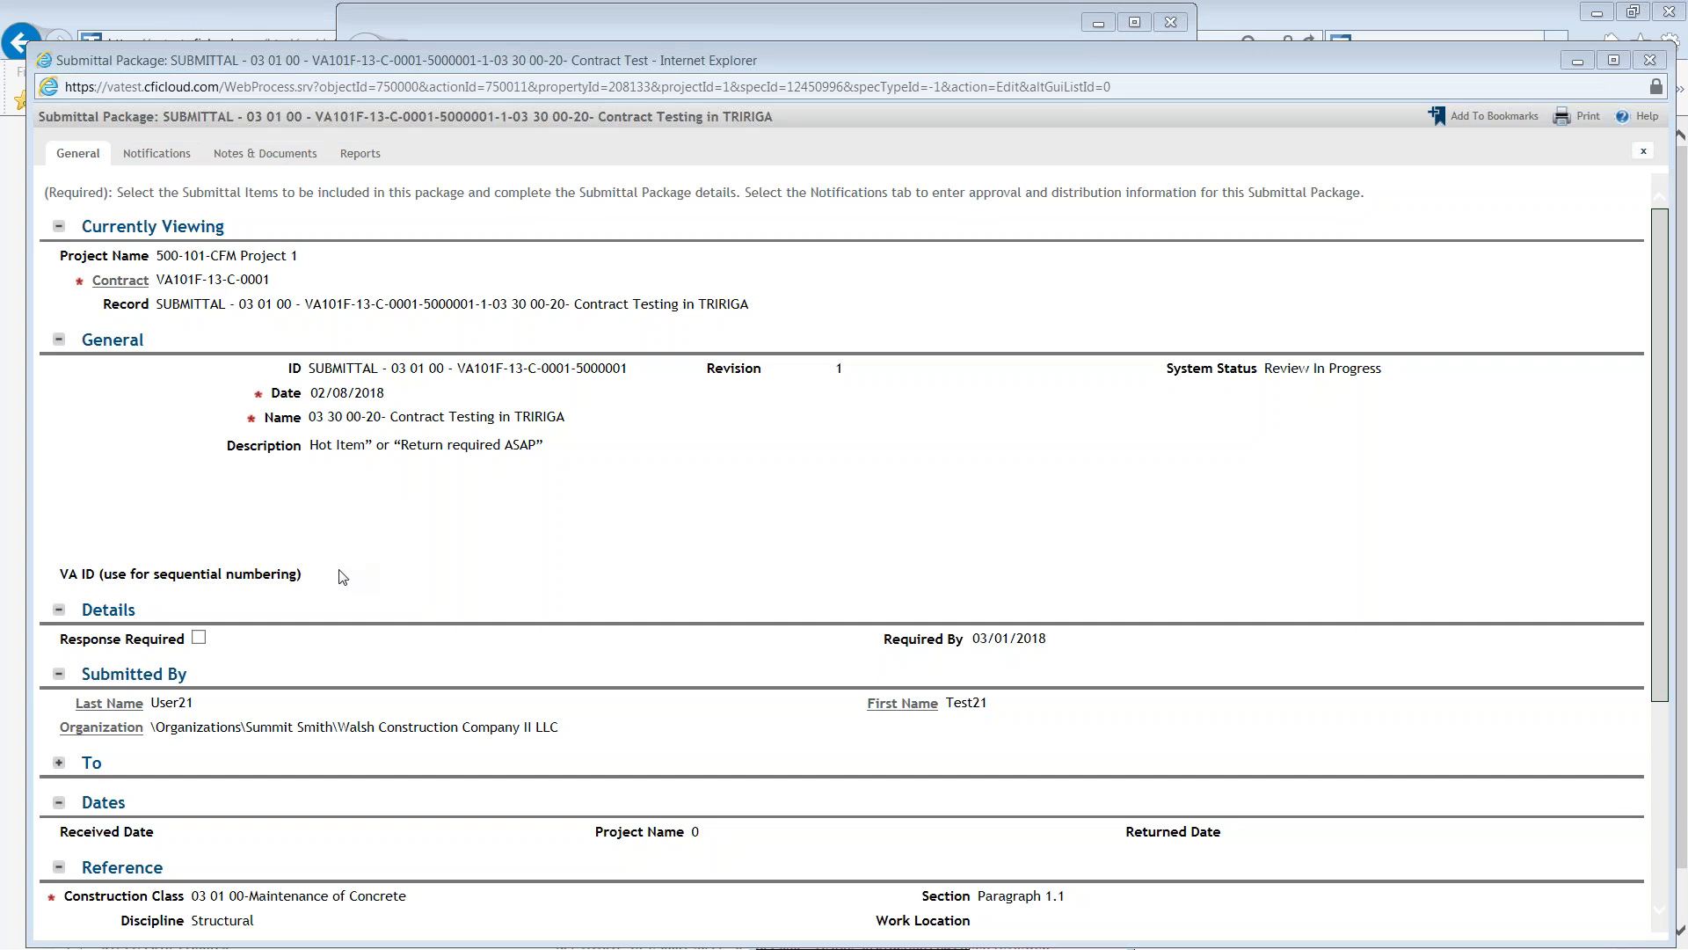
left_click(1593, 119)
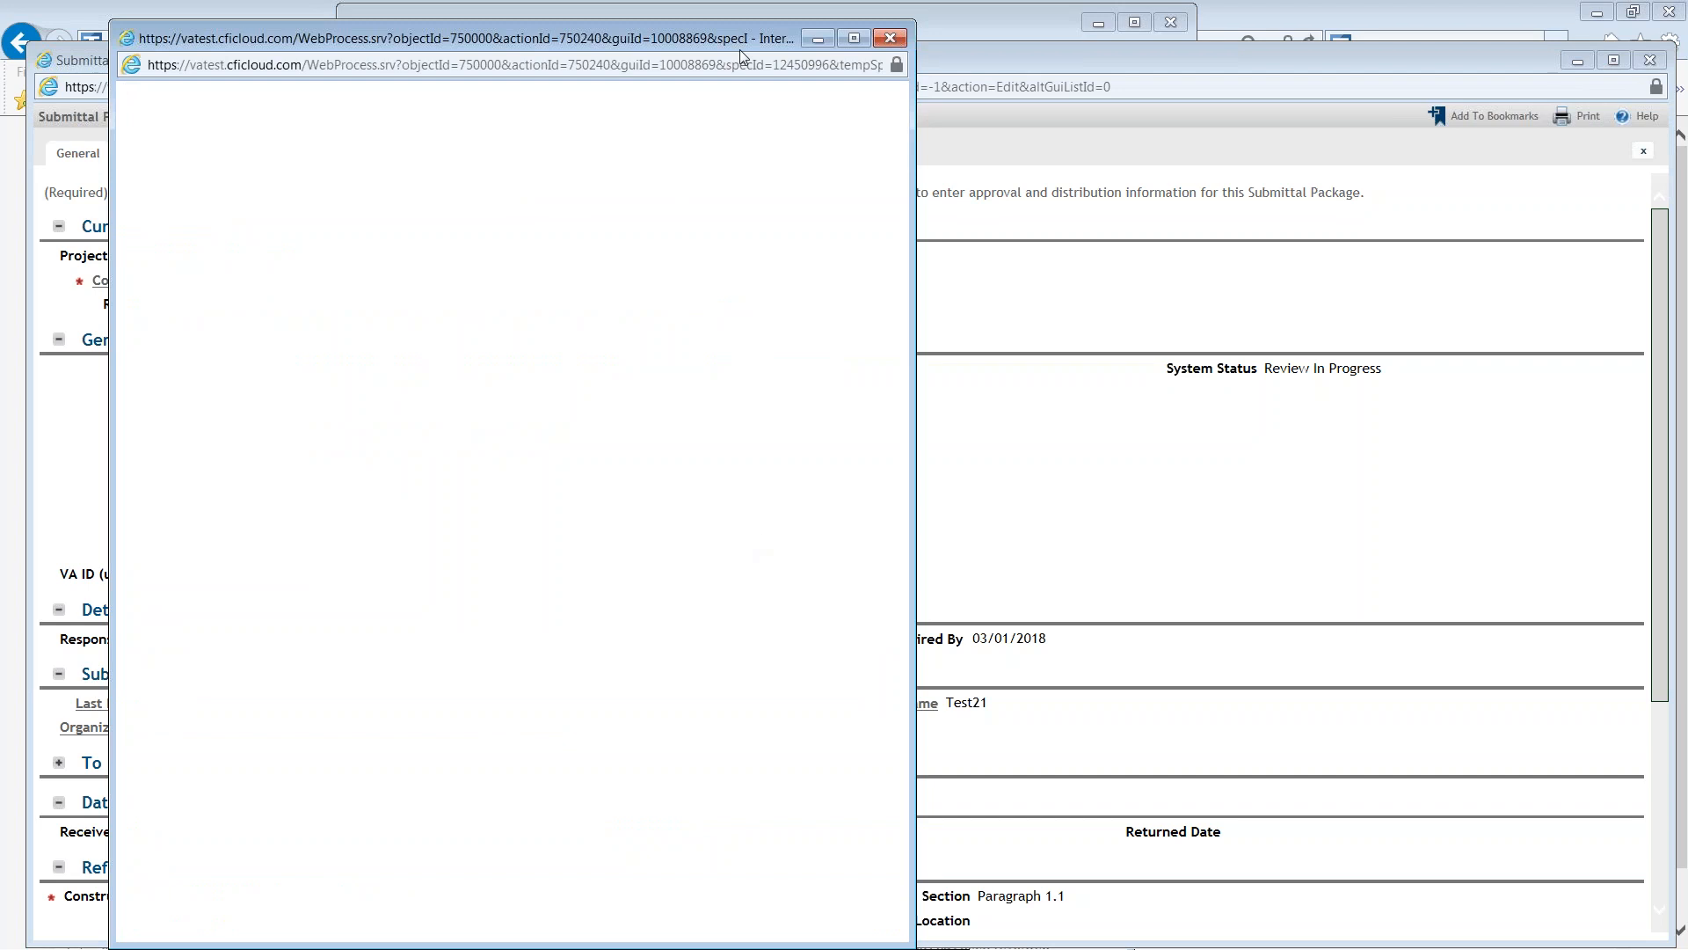
left_click_drag(695, 41, 967, 34)
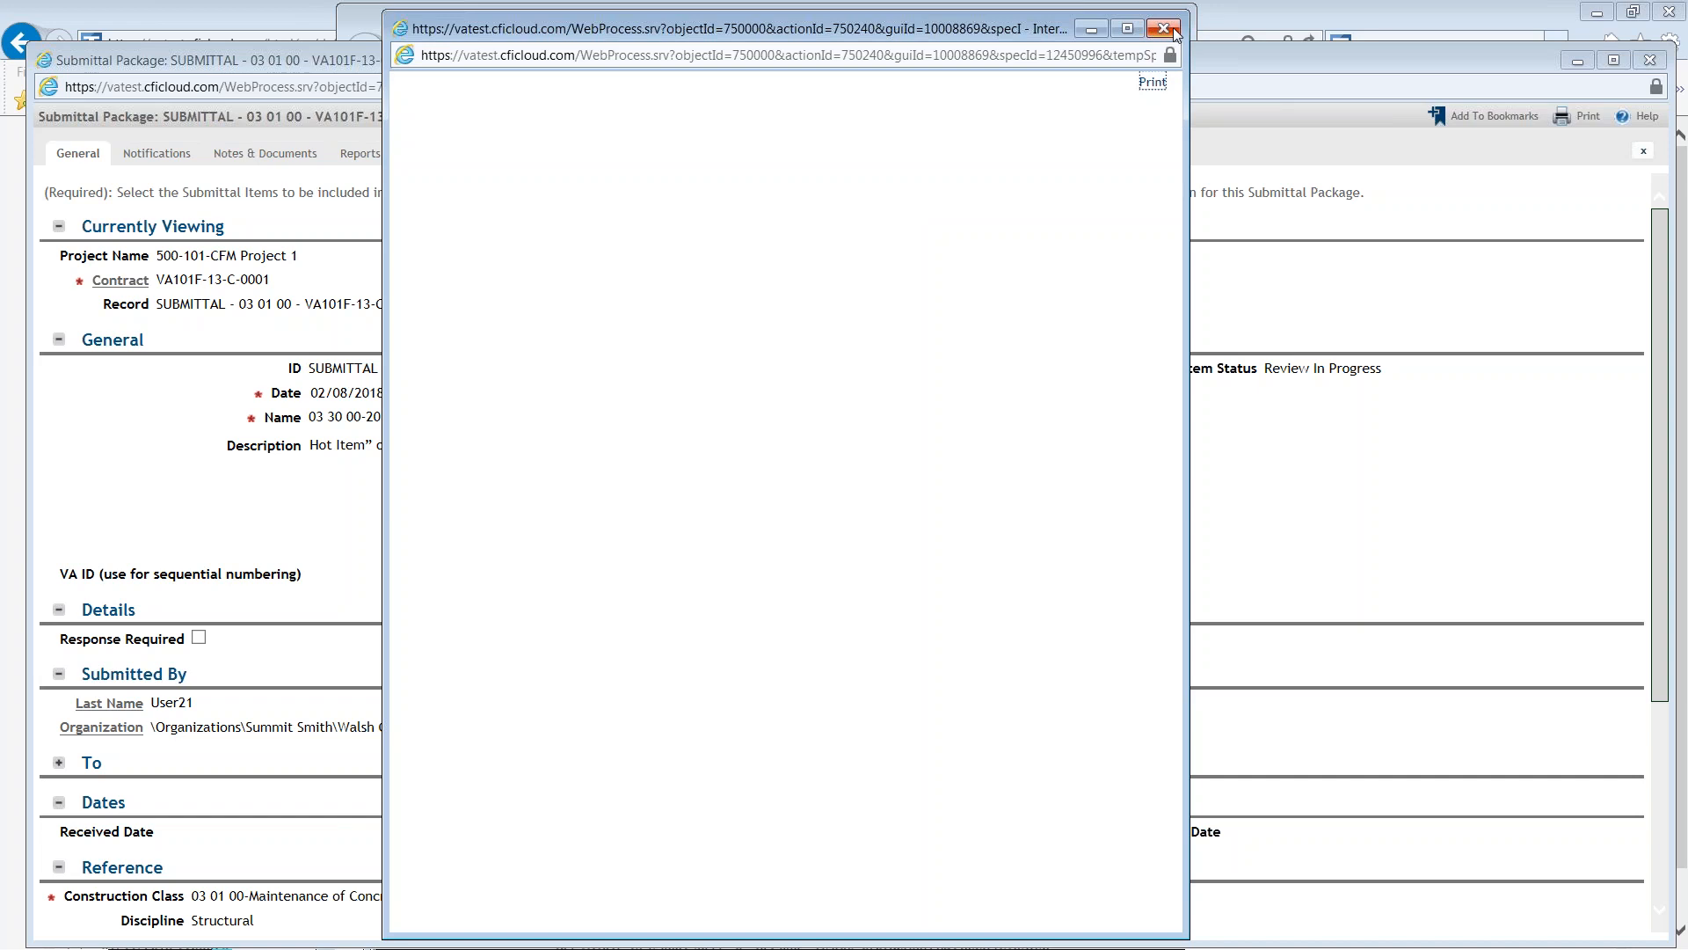
scroll(805, 746, "down", 10)
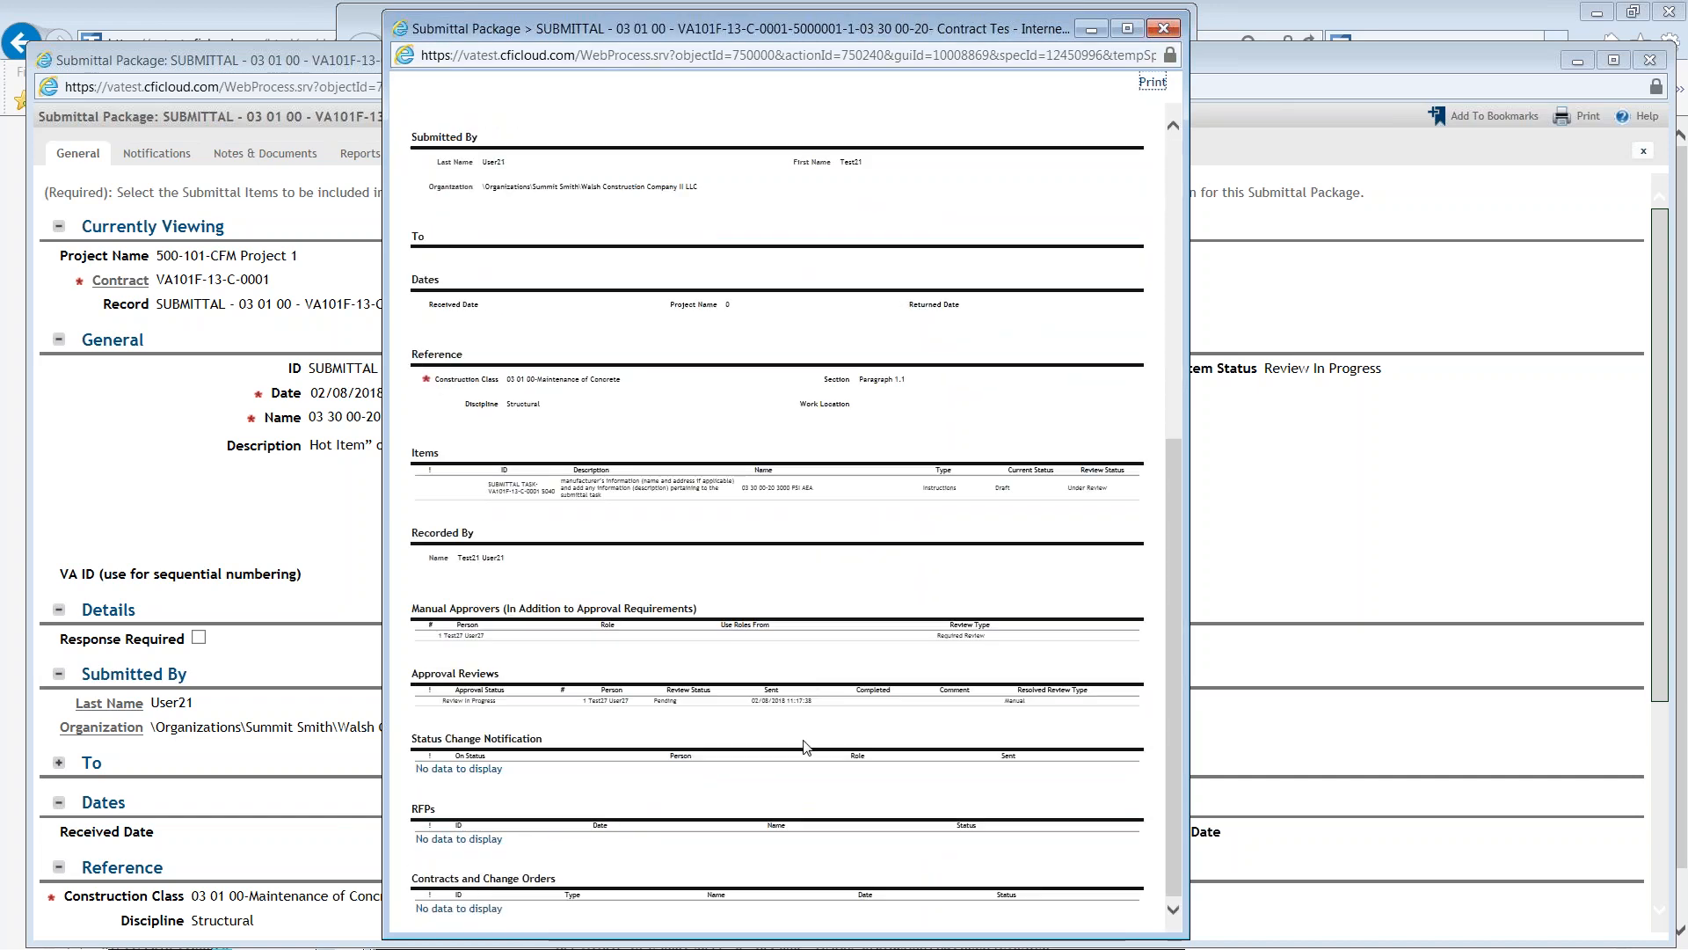
scroll(806, 746, "up", 10)
left_click(1167, 31)
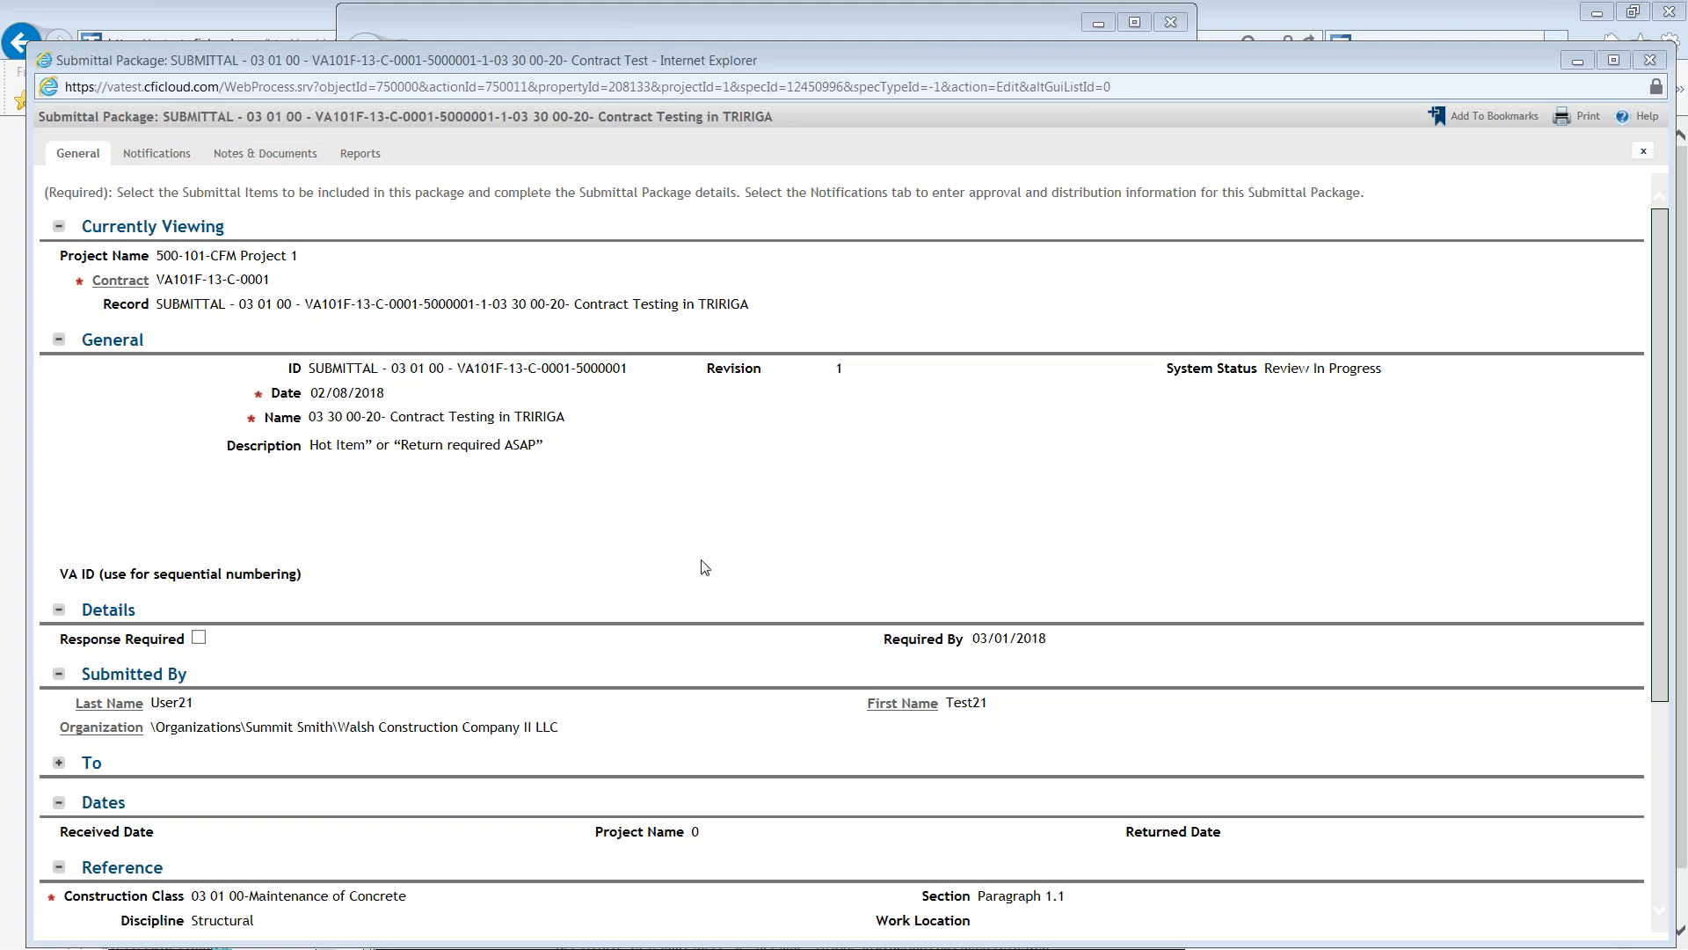
- Examine the approver's review status in the package's approval reviews, and close the package record to return to the notification
left_click(155, 160)
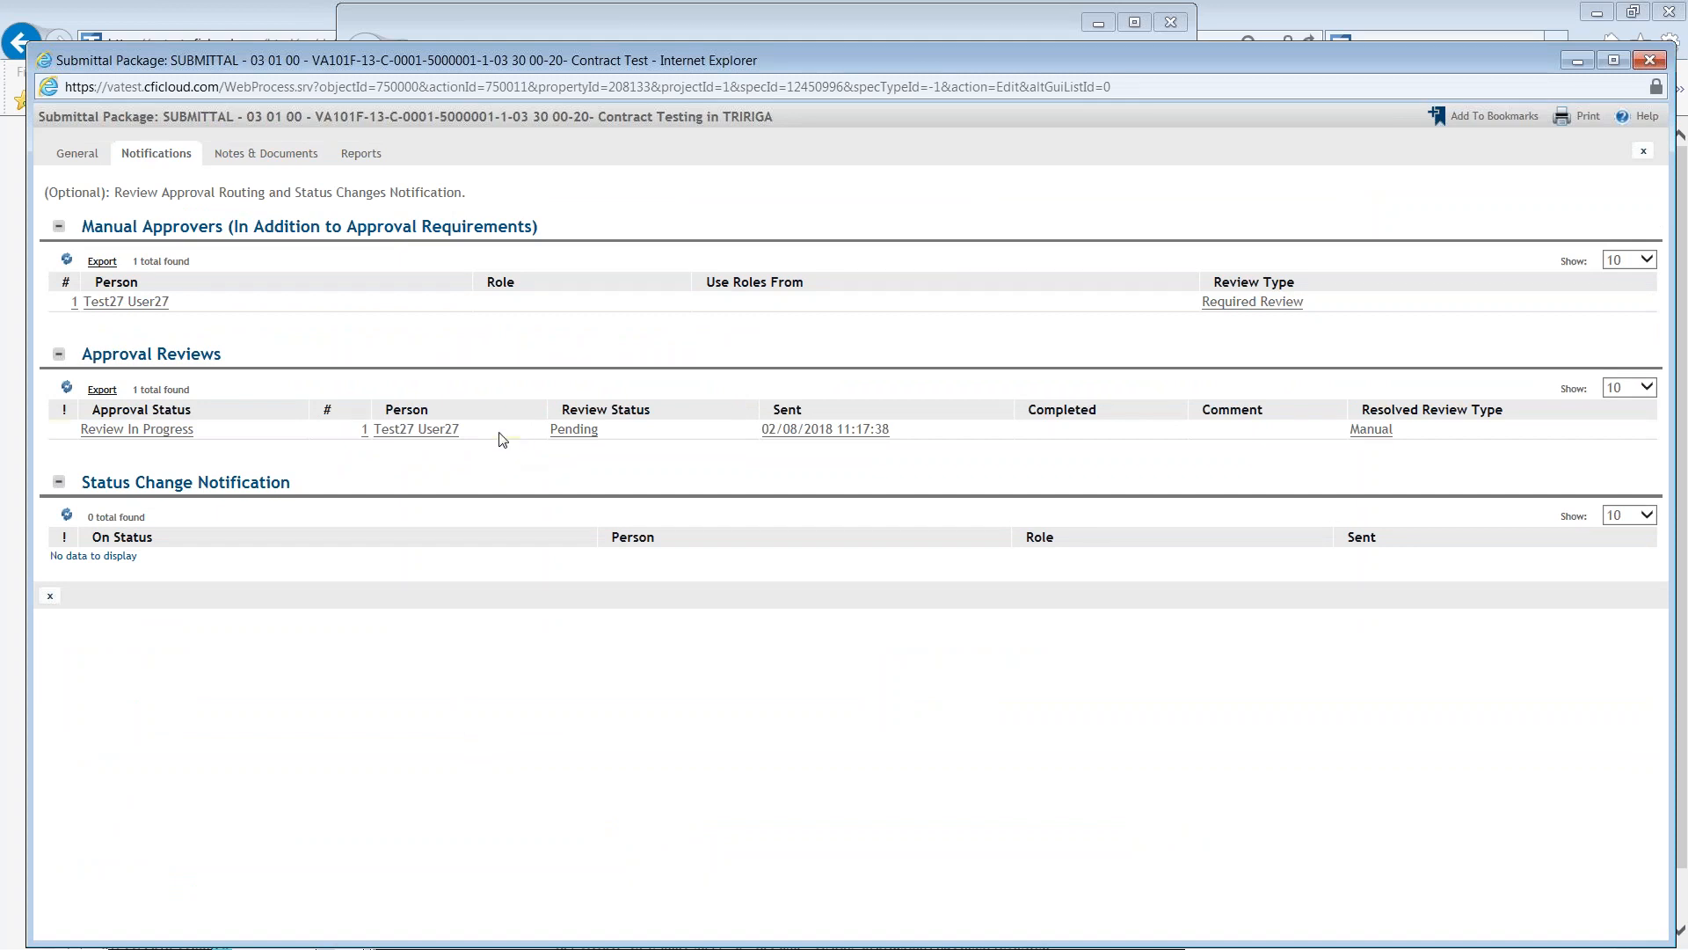
left_click_drag(502, 439, 401, 445)
left_click(489, 479)
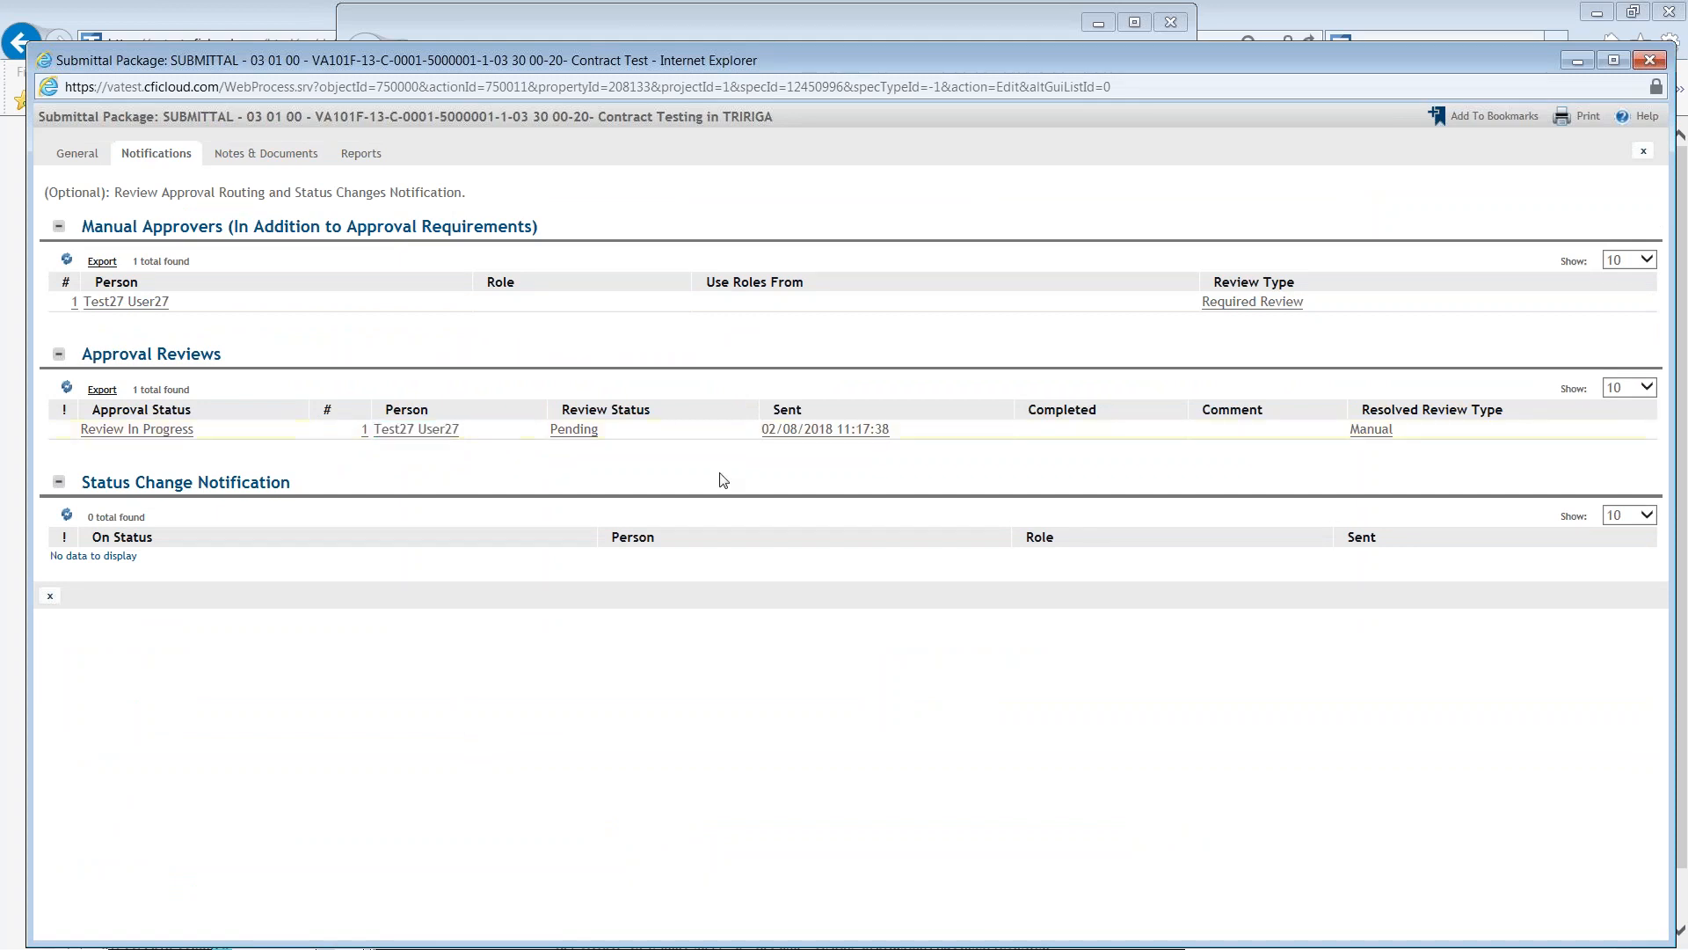
left_click_drag(469, 435, 372, 431)
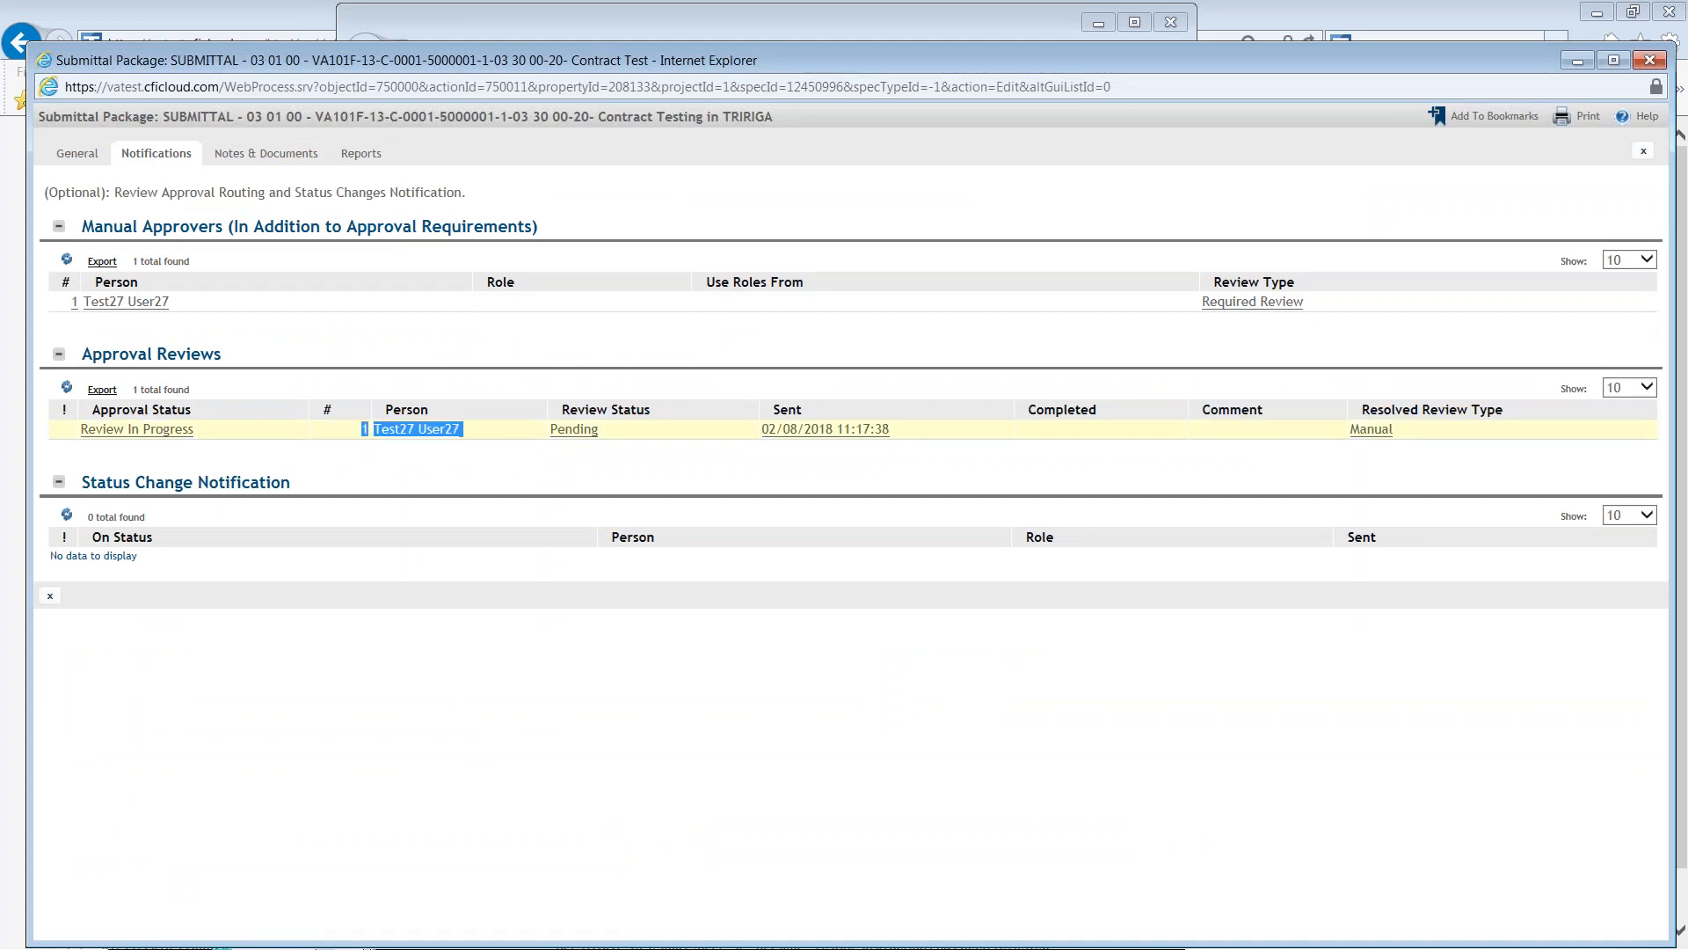
left_click(385, 466)
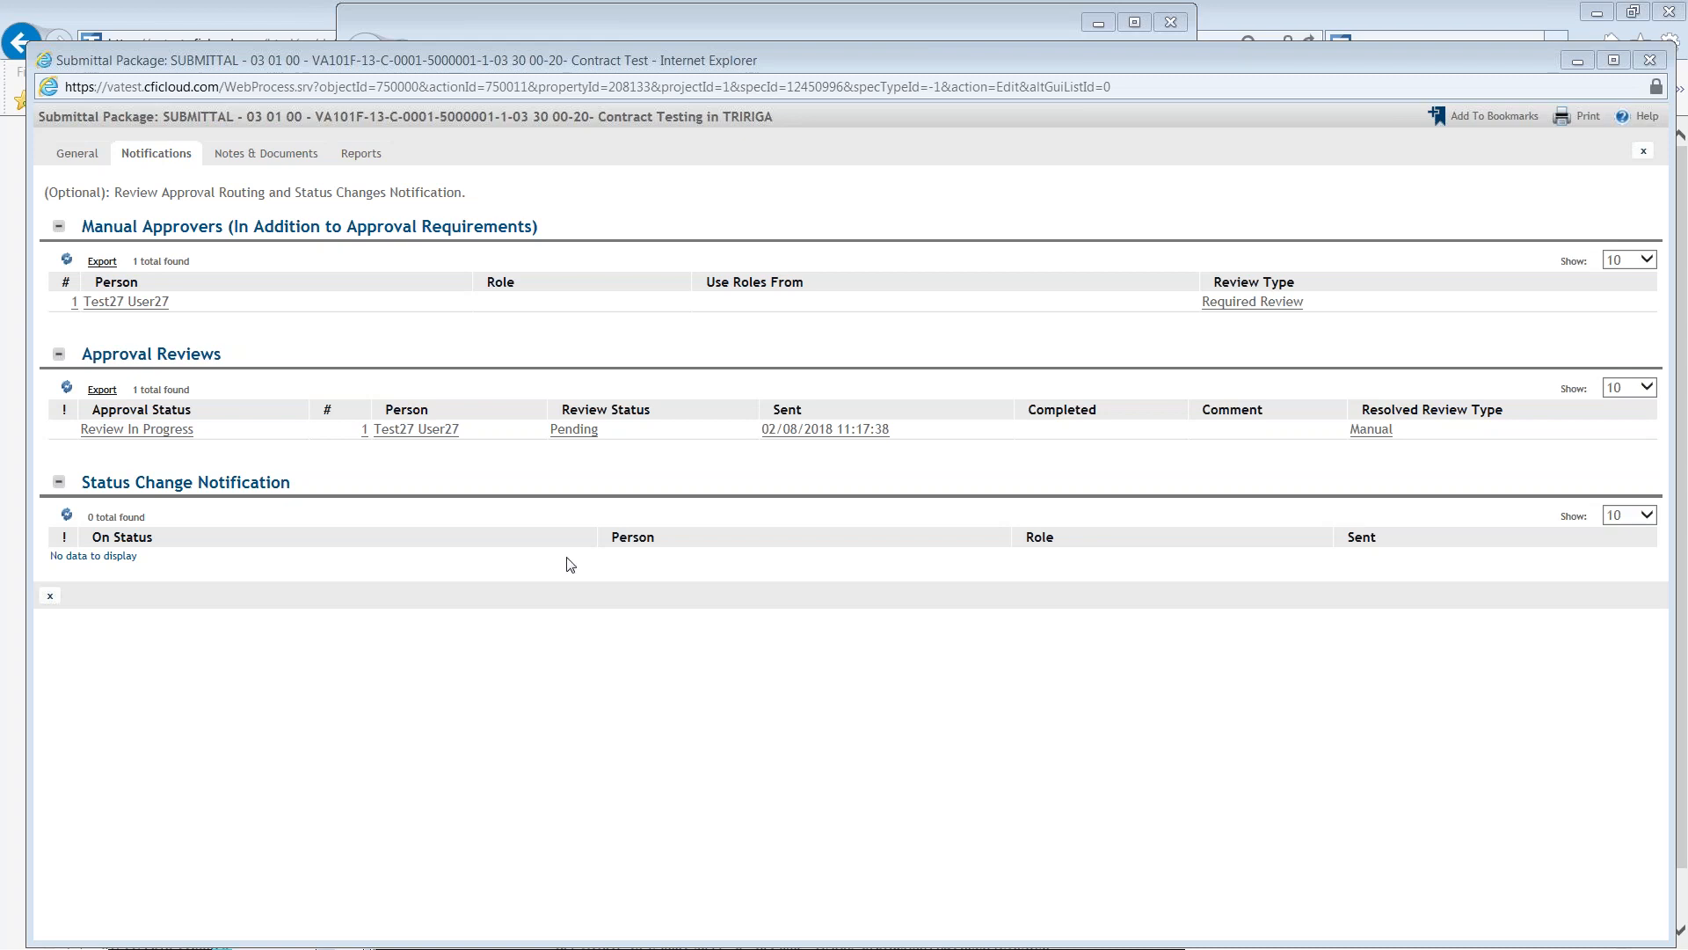
left_click(1644, 152)
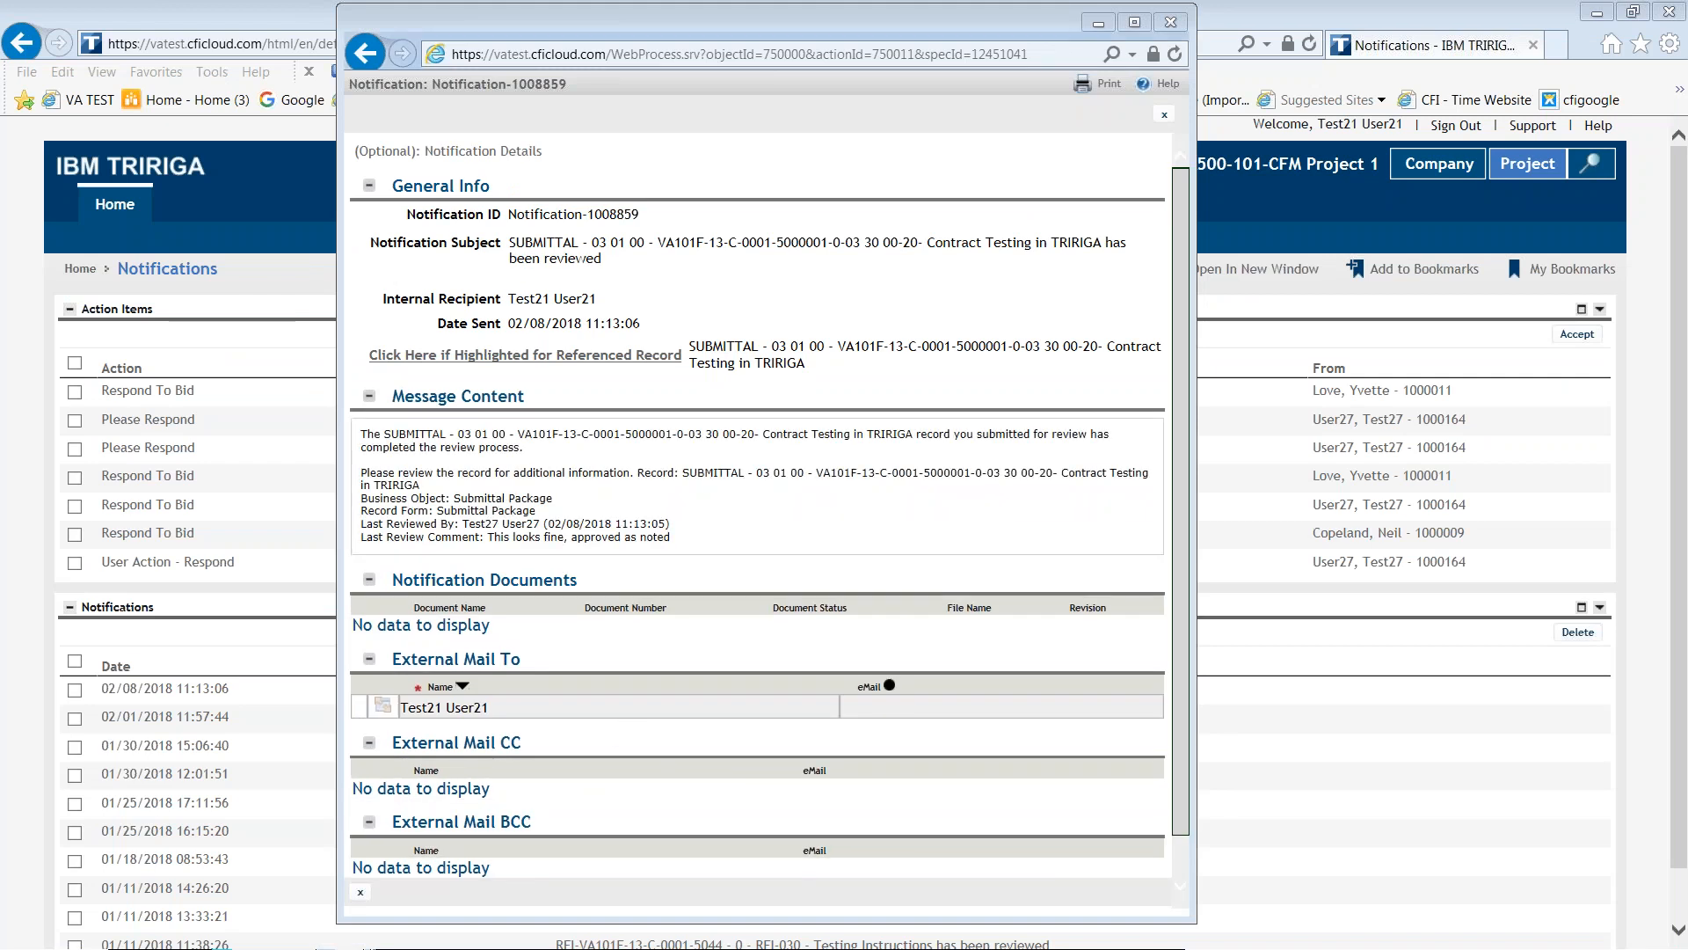
scroll(758, 505, "down", 1)
scroll(735, 755, "up", 1)
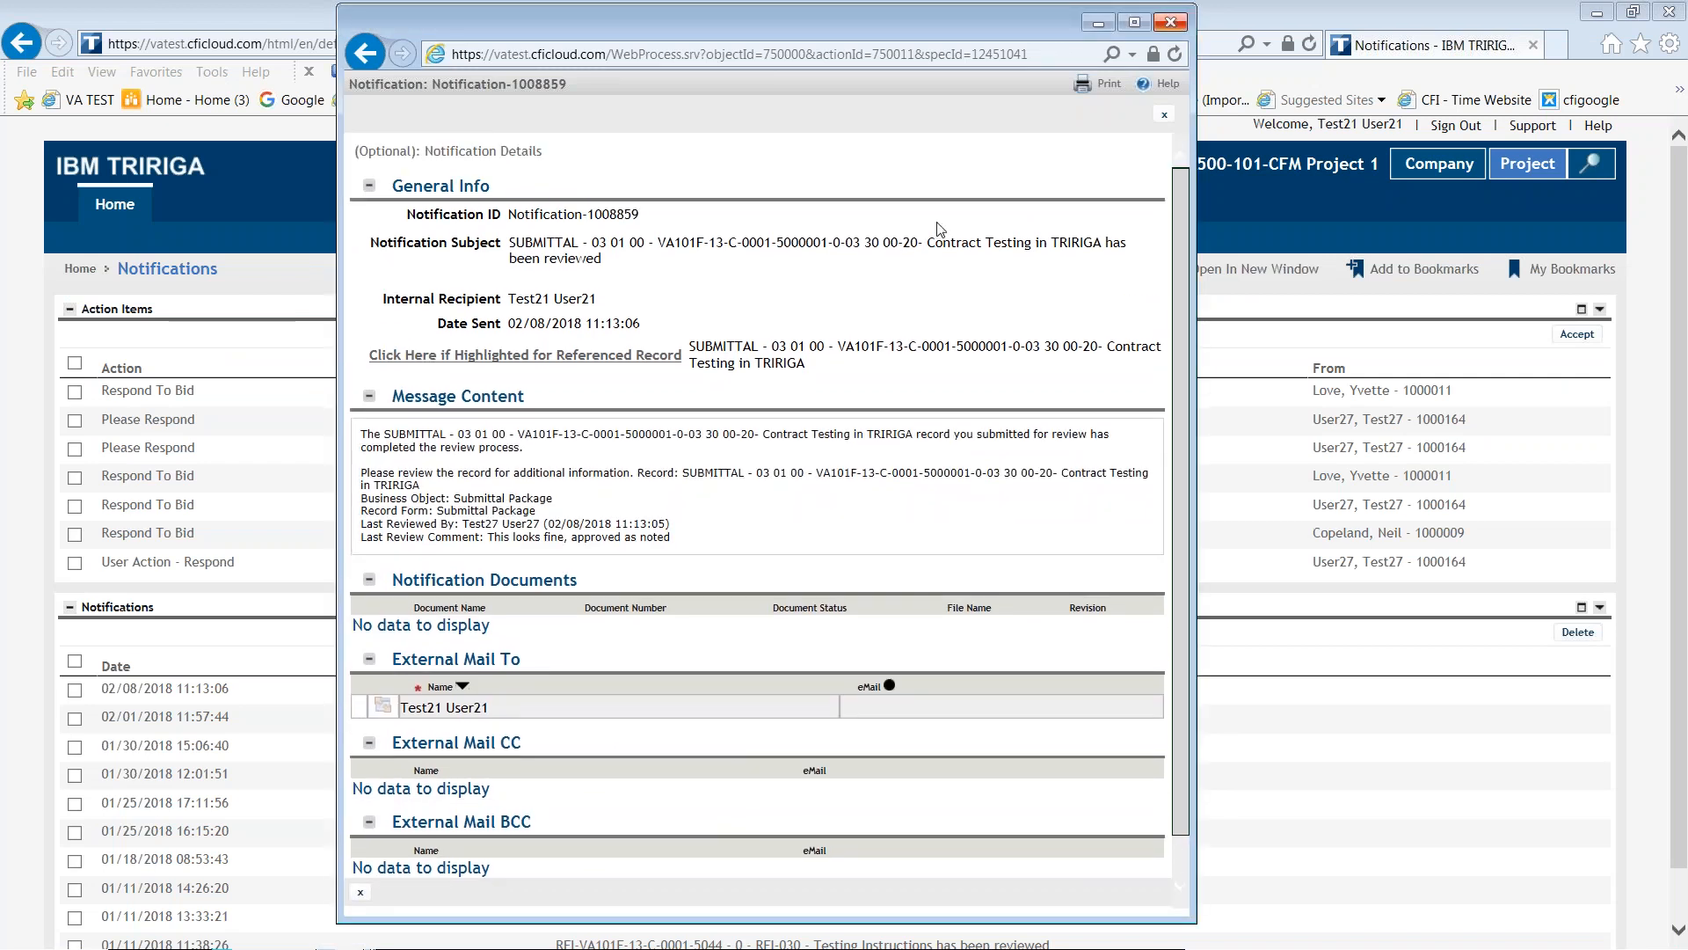